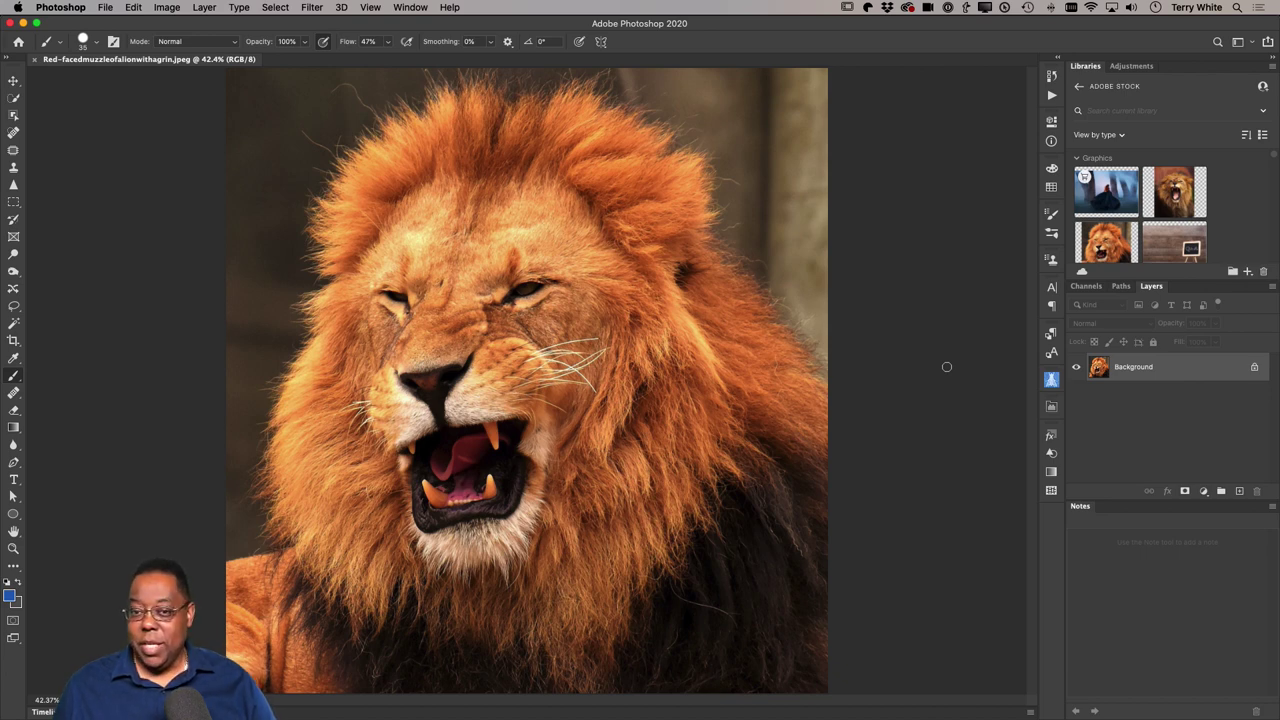
- Toggle the panels and tools off and back on, then switch to Full Screen Mode with Menu Bar
key(Tab)
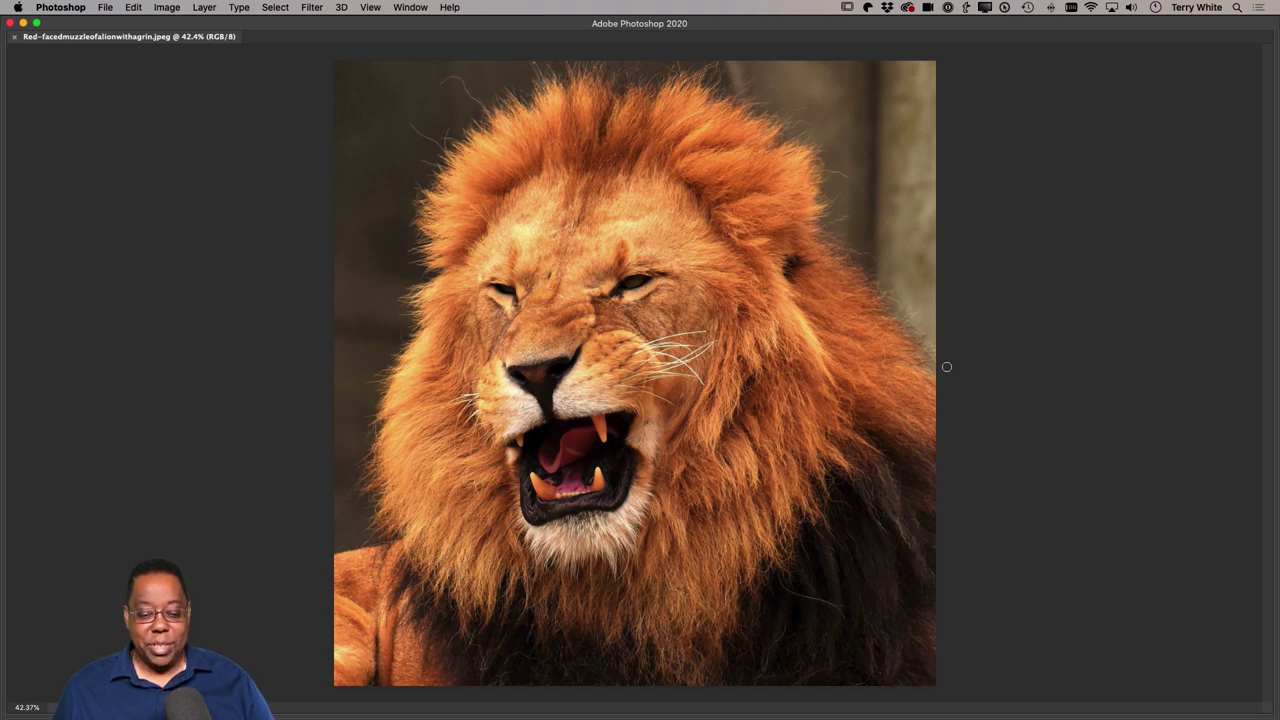
key(Tab)
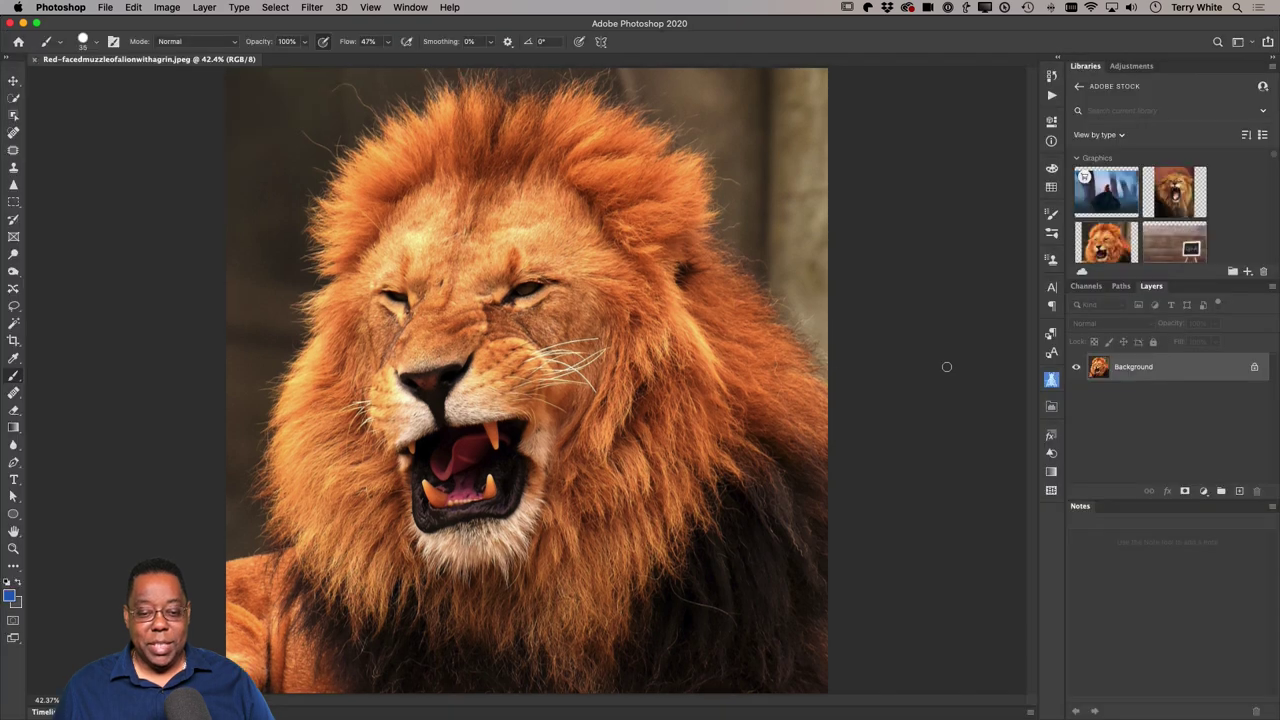
key(Tab)
key(Tab)
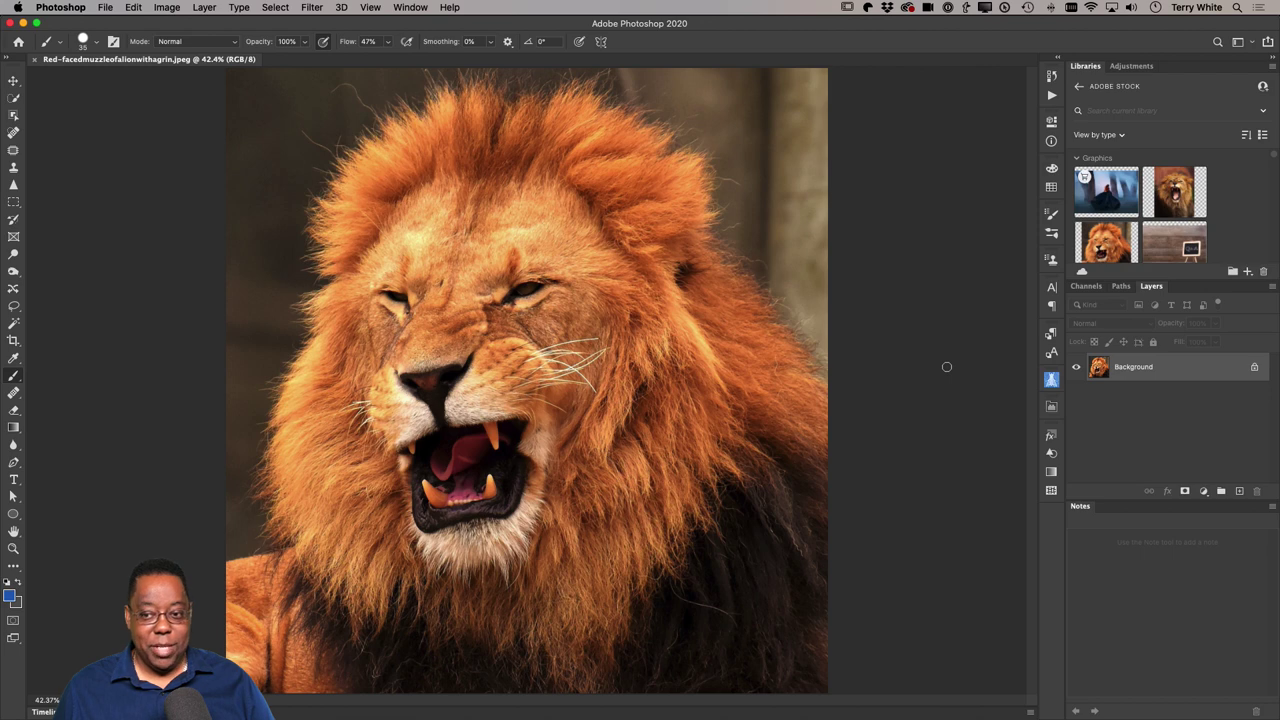
key(Tab)
key(Tab)
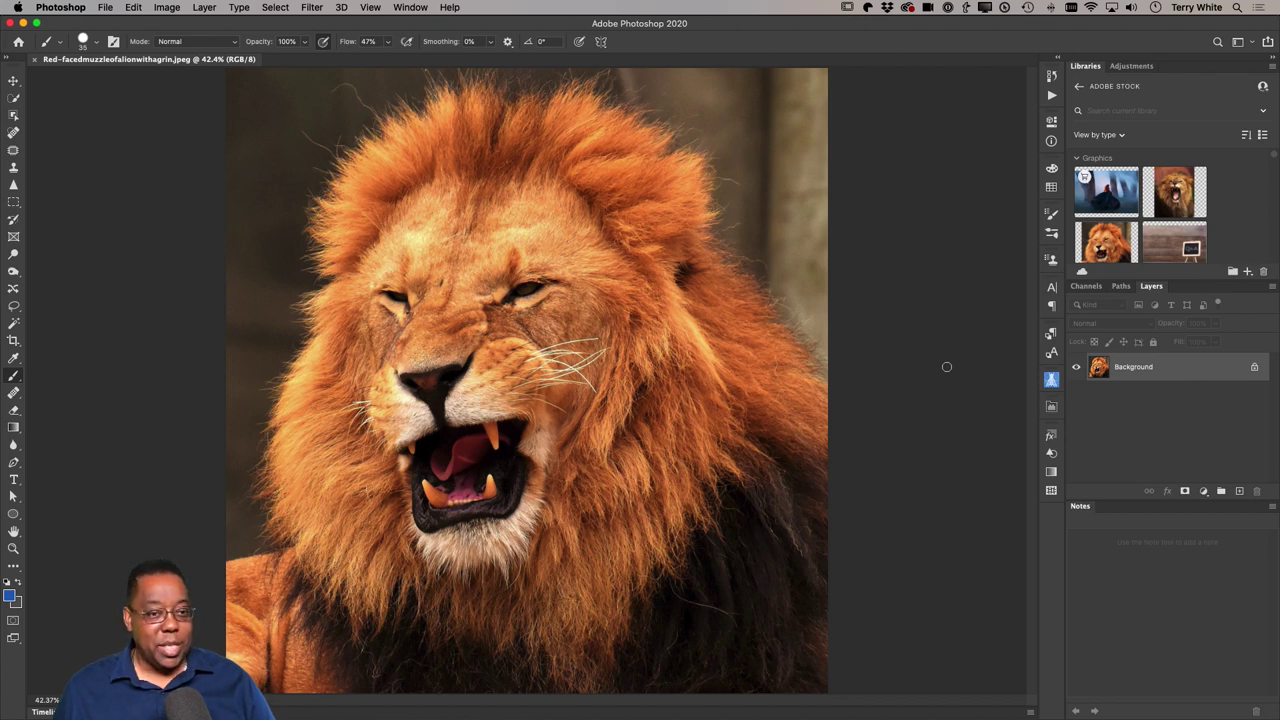
key(f)
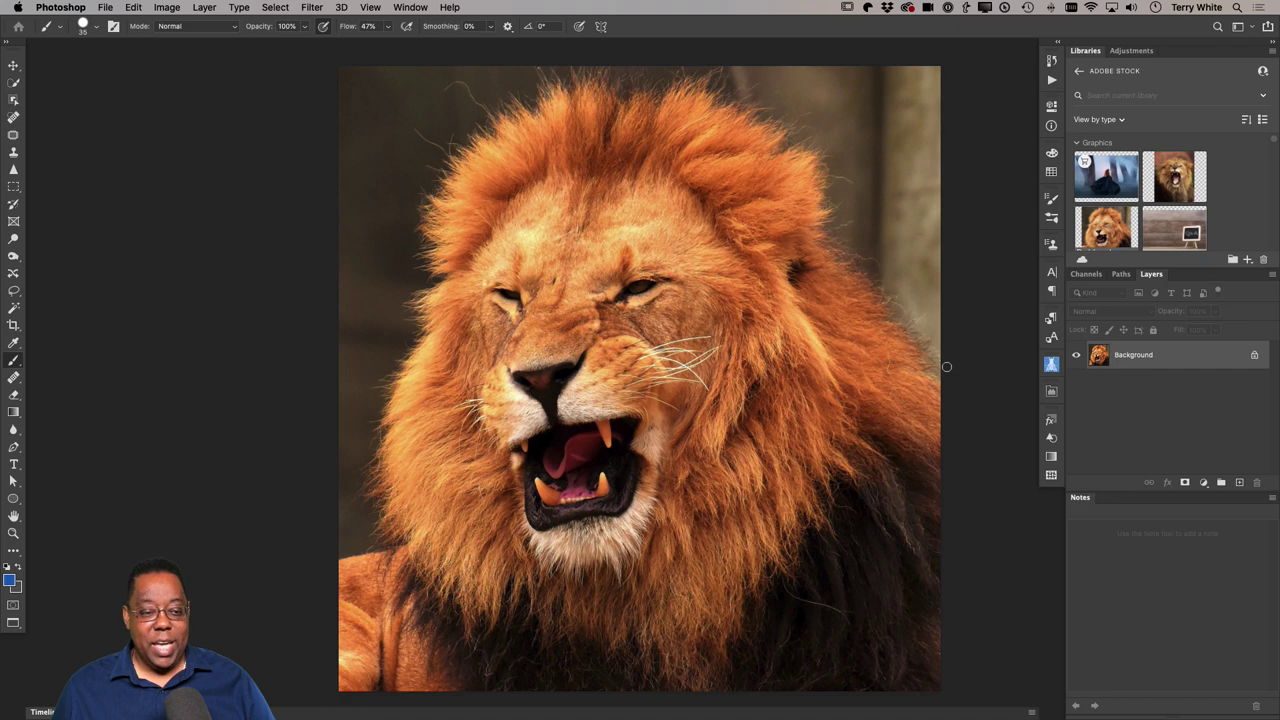
- Show the lion full screen on black, zoom into its face, pan around, then fit on screen
key(f)
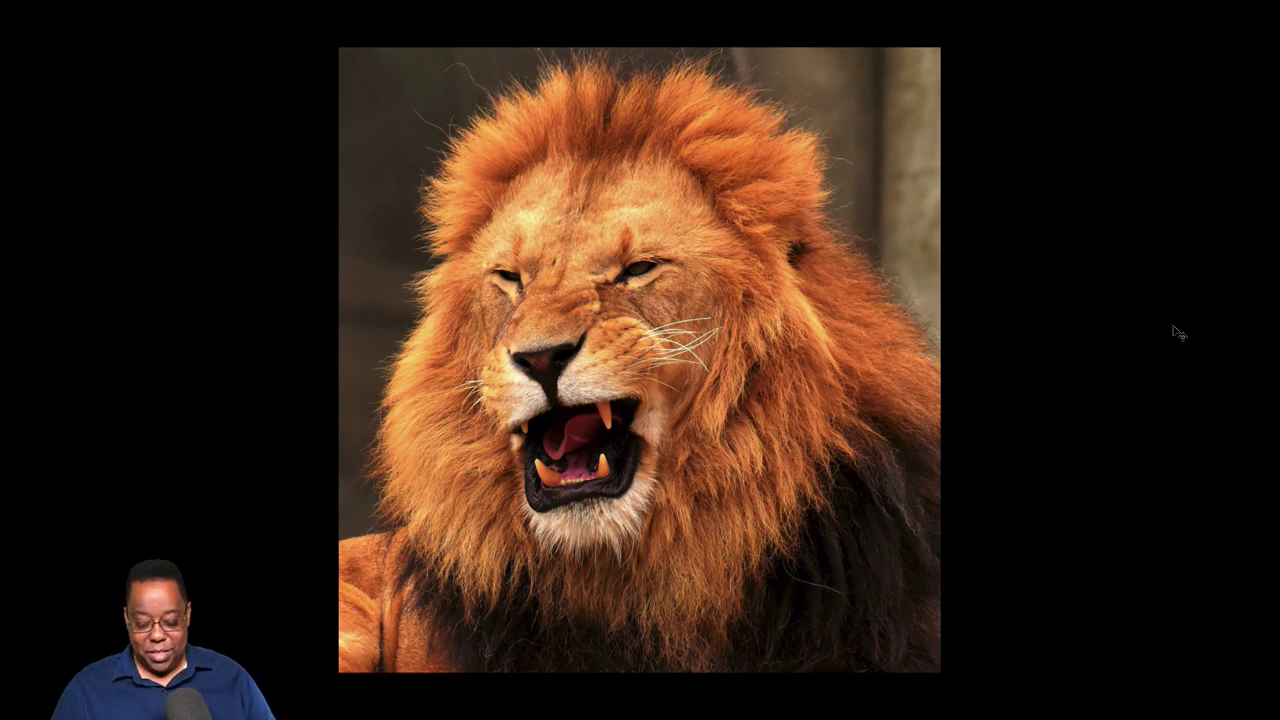
key(ctrl+plus)
key(ctrl+plus)
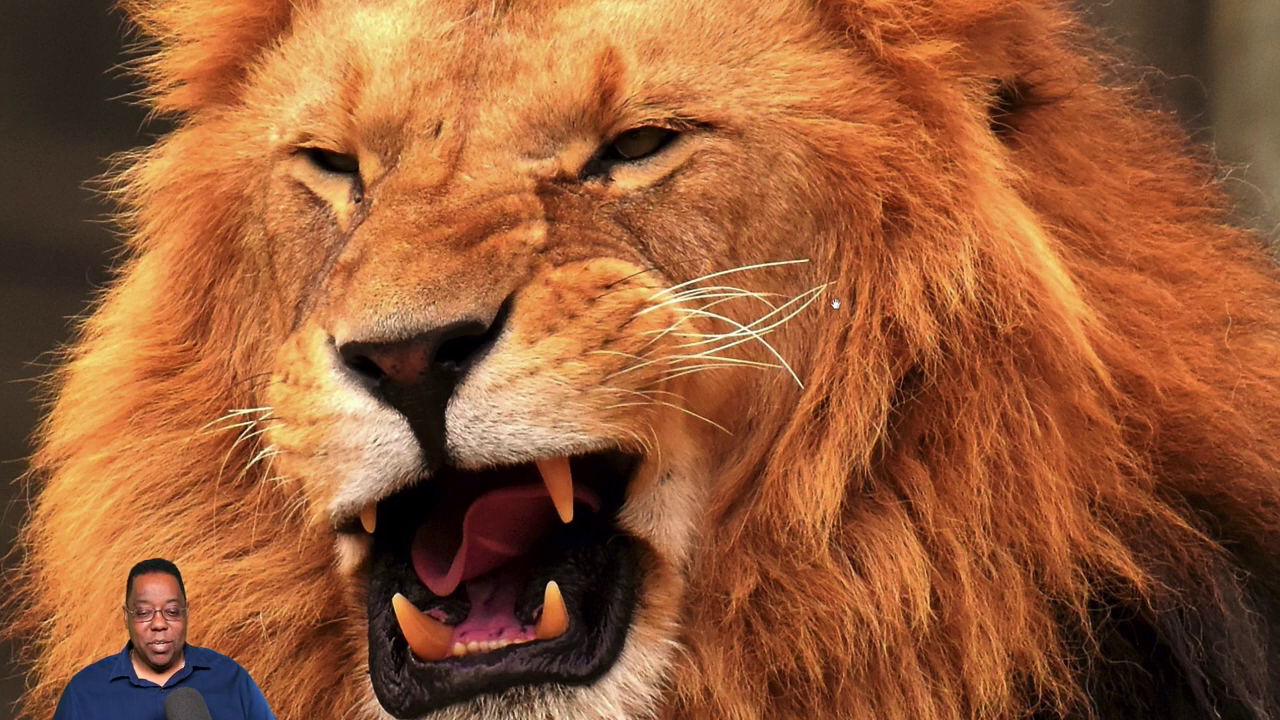
drag(489, 269, 547, 341)
key(ctrl+0)
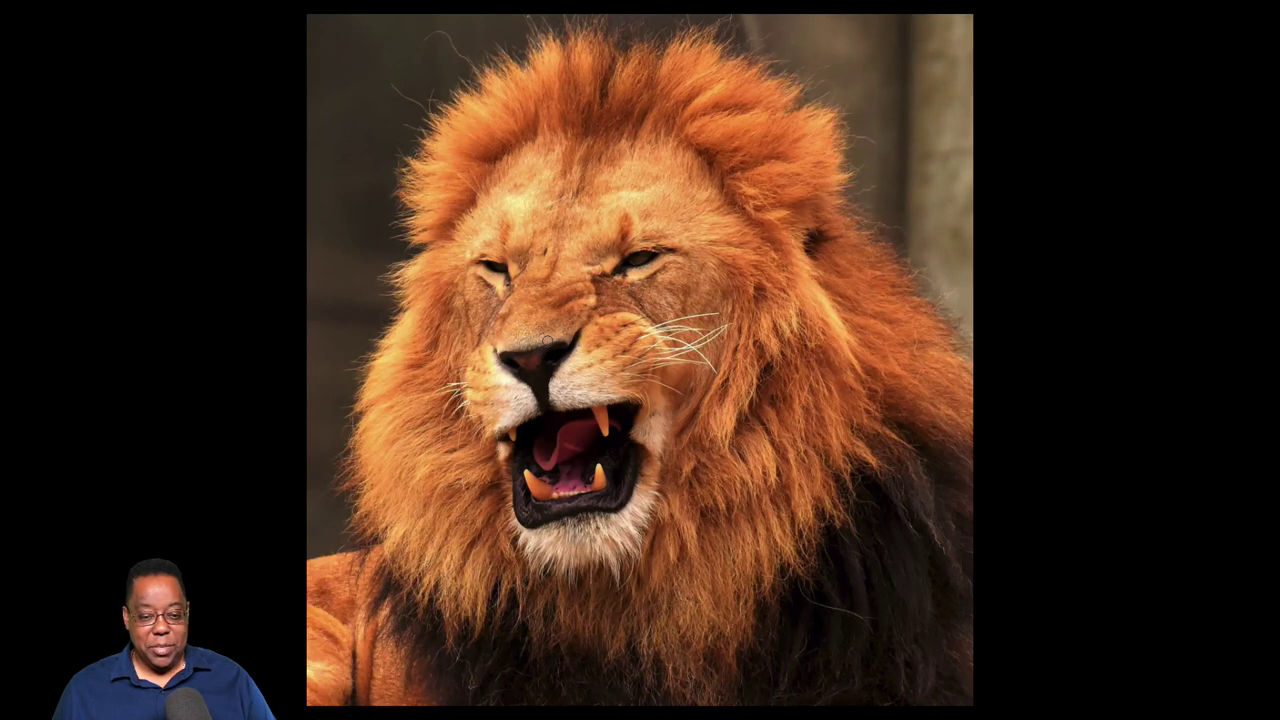
- Cycle the screen modes back to the black full-screen view with no interface
key(f)
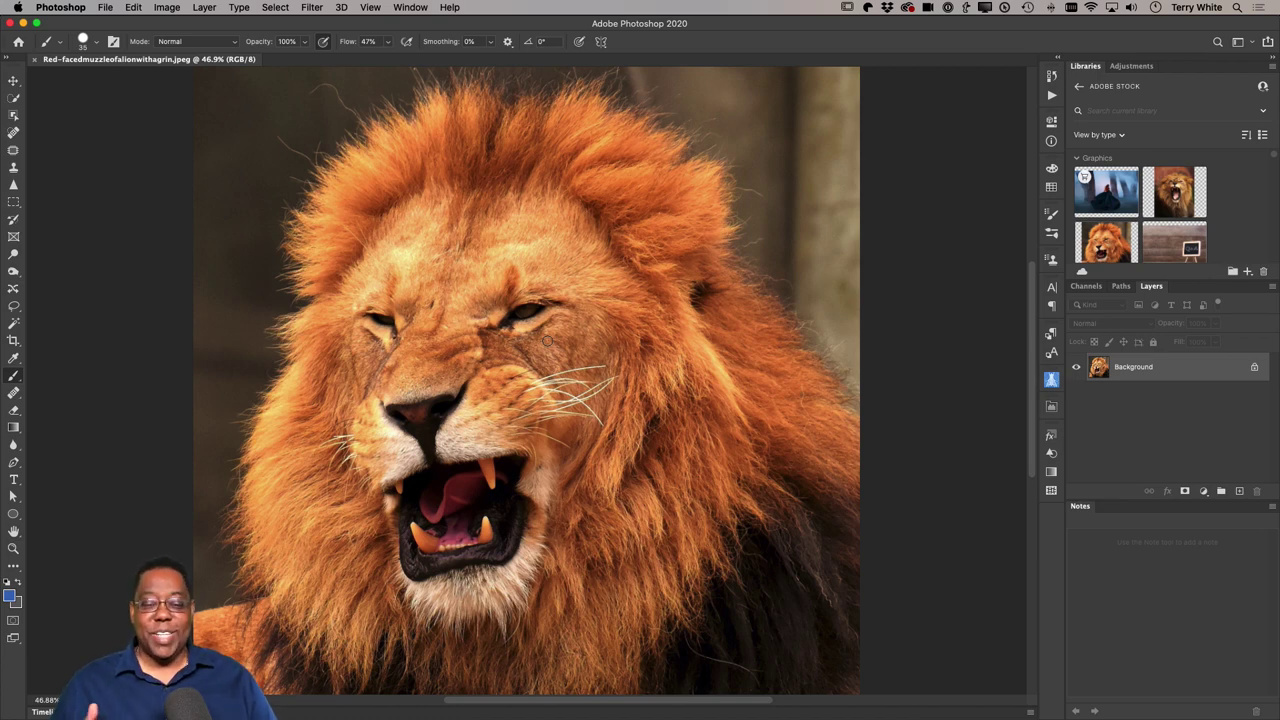
key(f)
key(f)
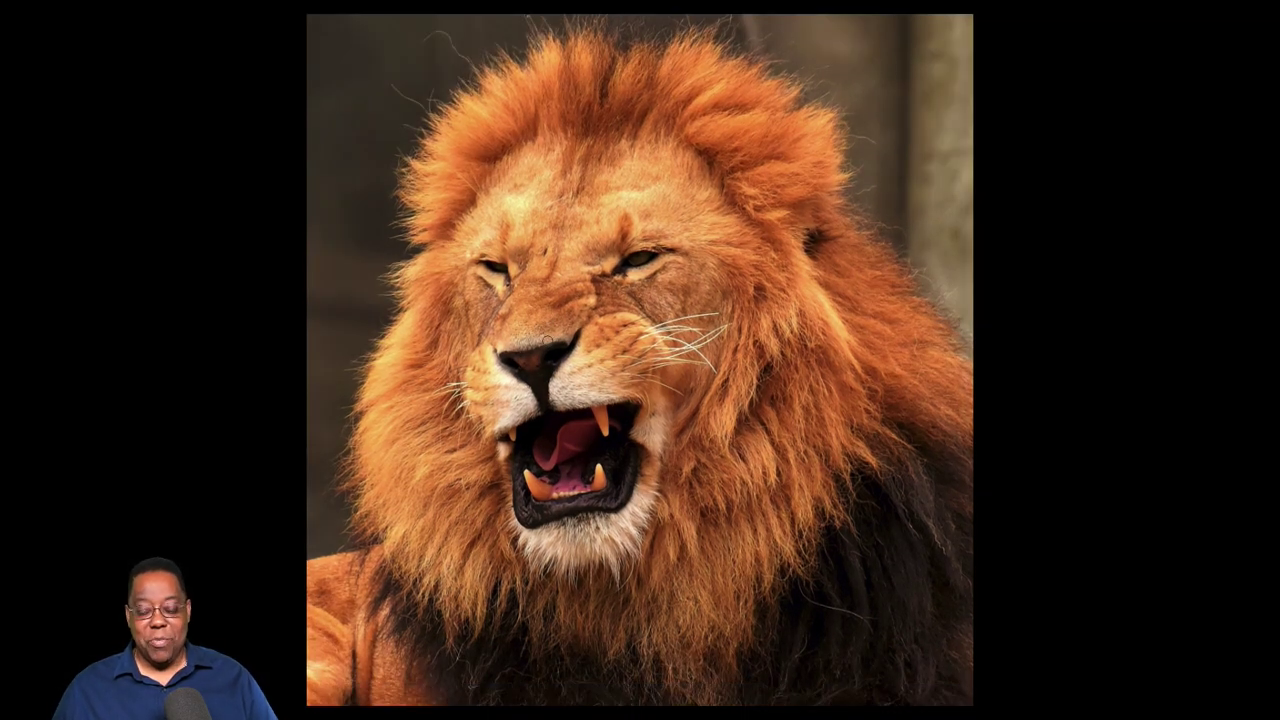
key(f)
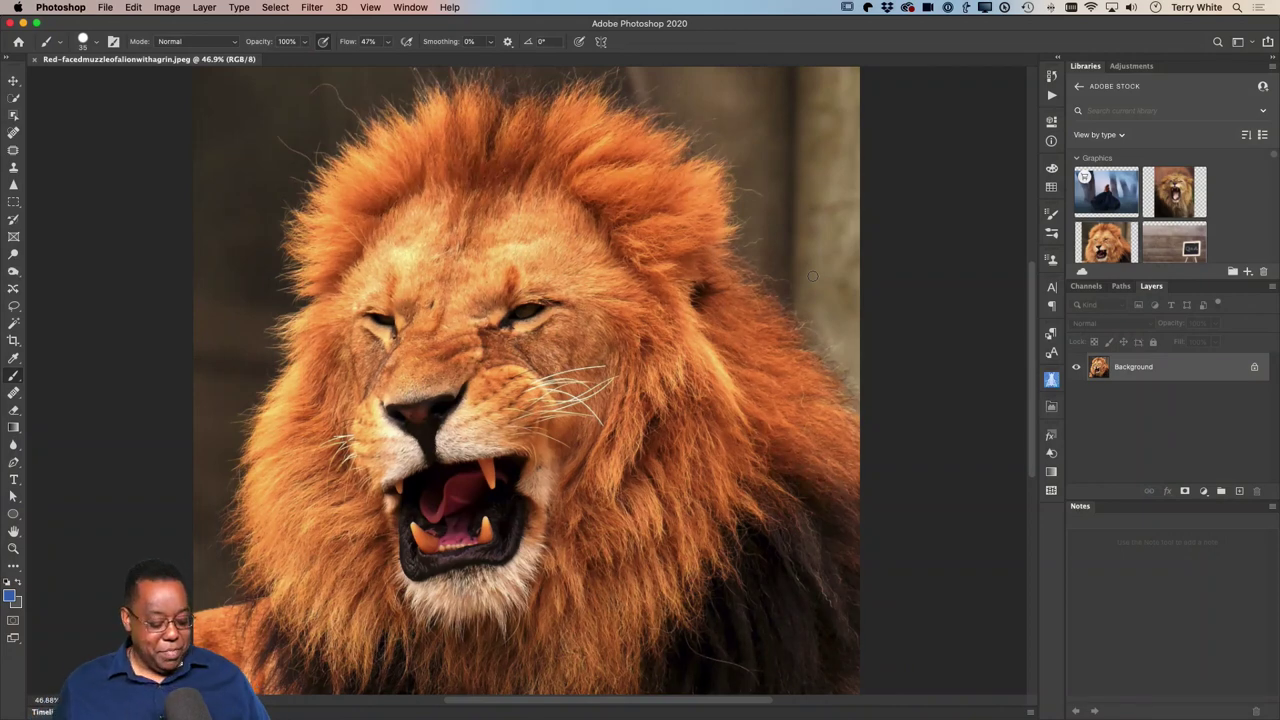
- Switch from Photoshop to Lightroom Classic's Library grid with Cmd+Tab
key(super+Tab)
key(super+Tab)
key(super+Tab)
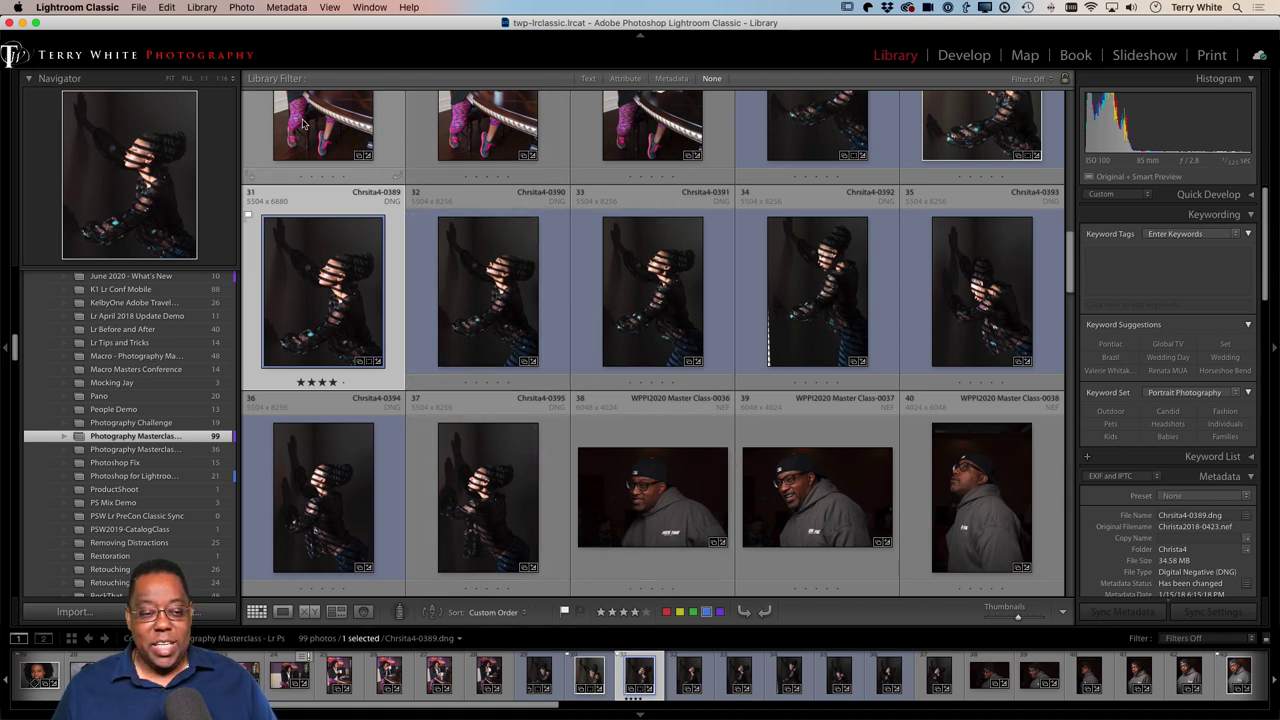
- Open the Watermark Editor from the Lightroom Classic application menu
click(105, 9)
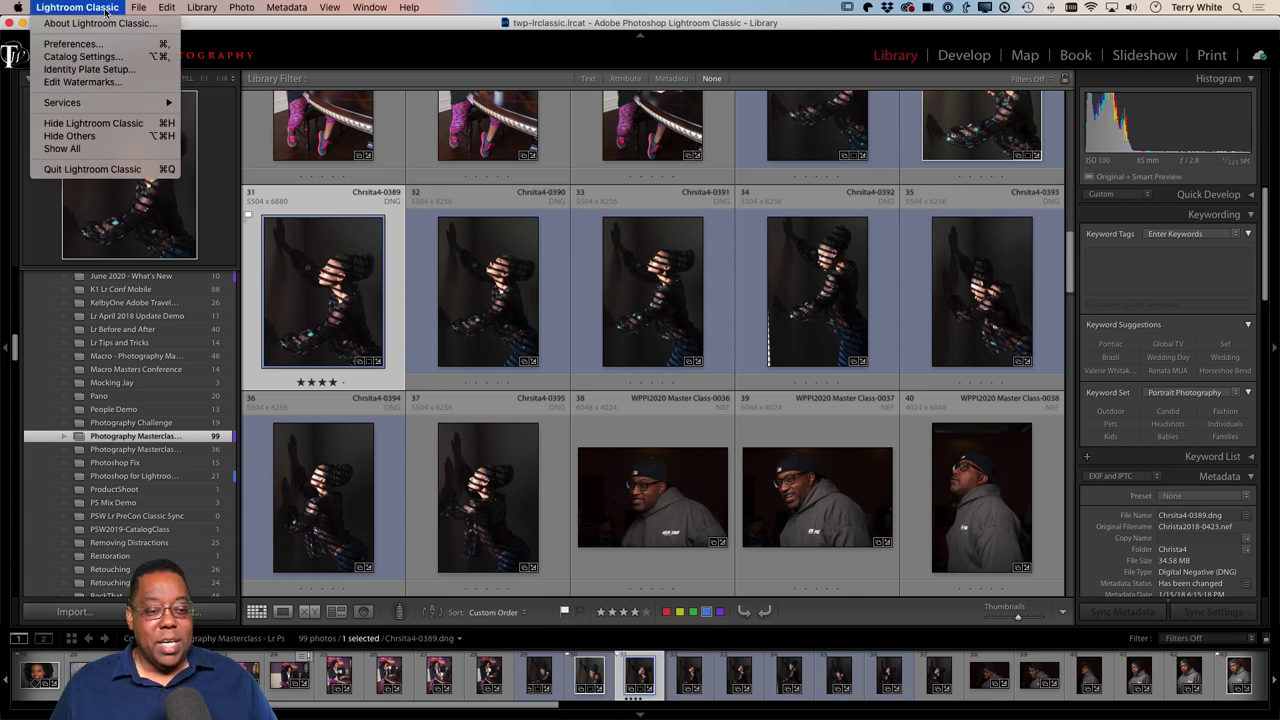
click(134, 89)
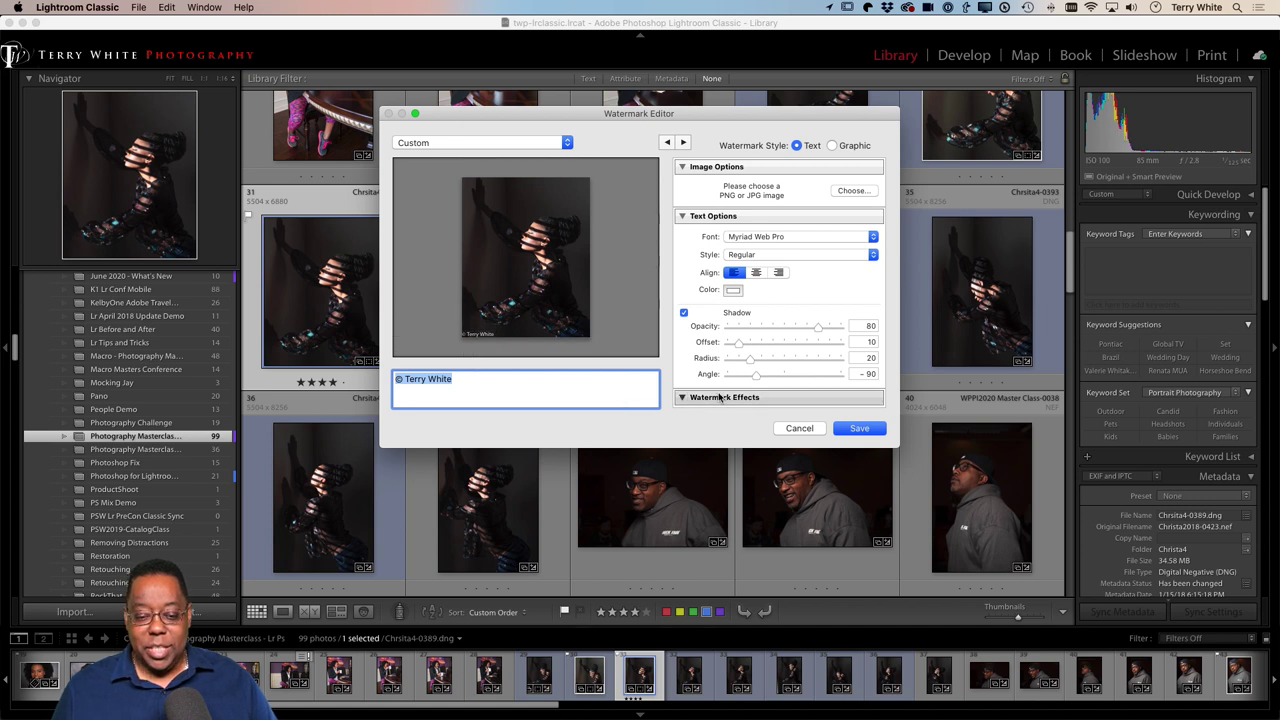
- Scroll the Watermark Editor options down to the Watermark Effects section
scroll(786, 341, down, 2)
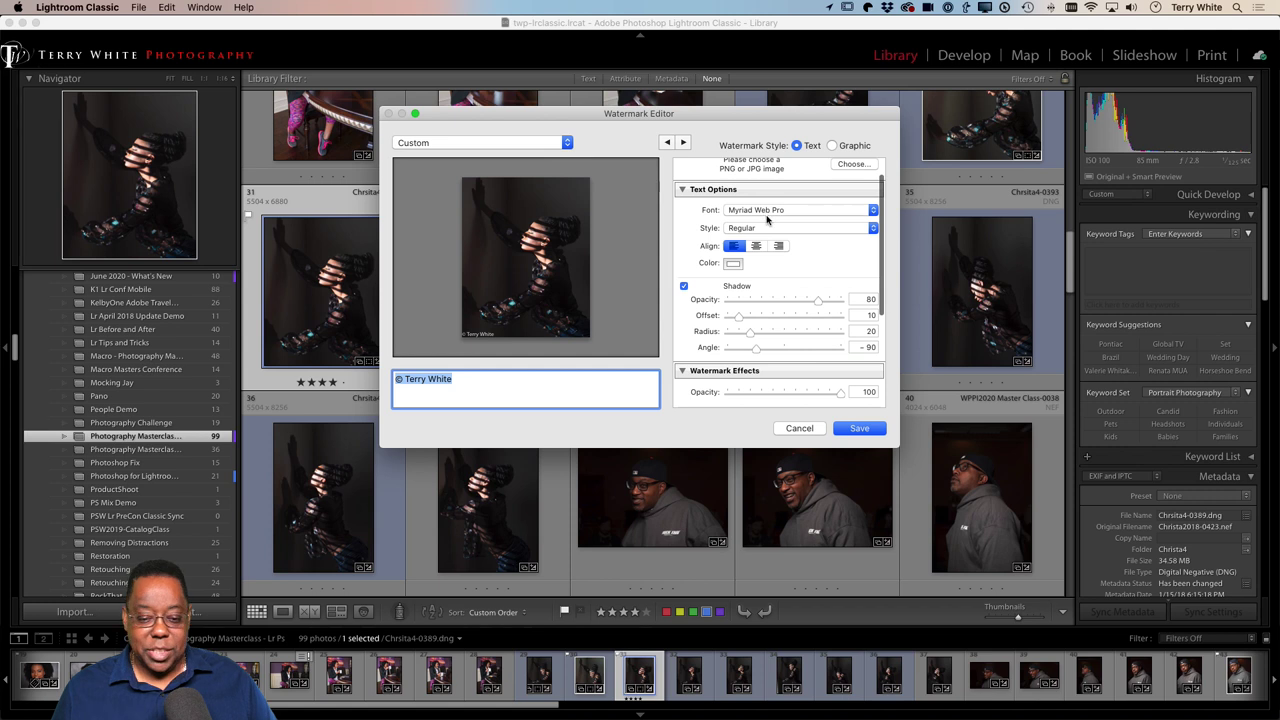
scroll(776, 295, down, 6)
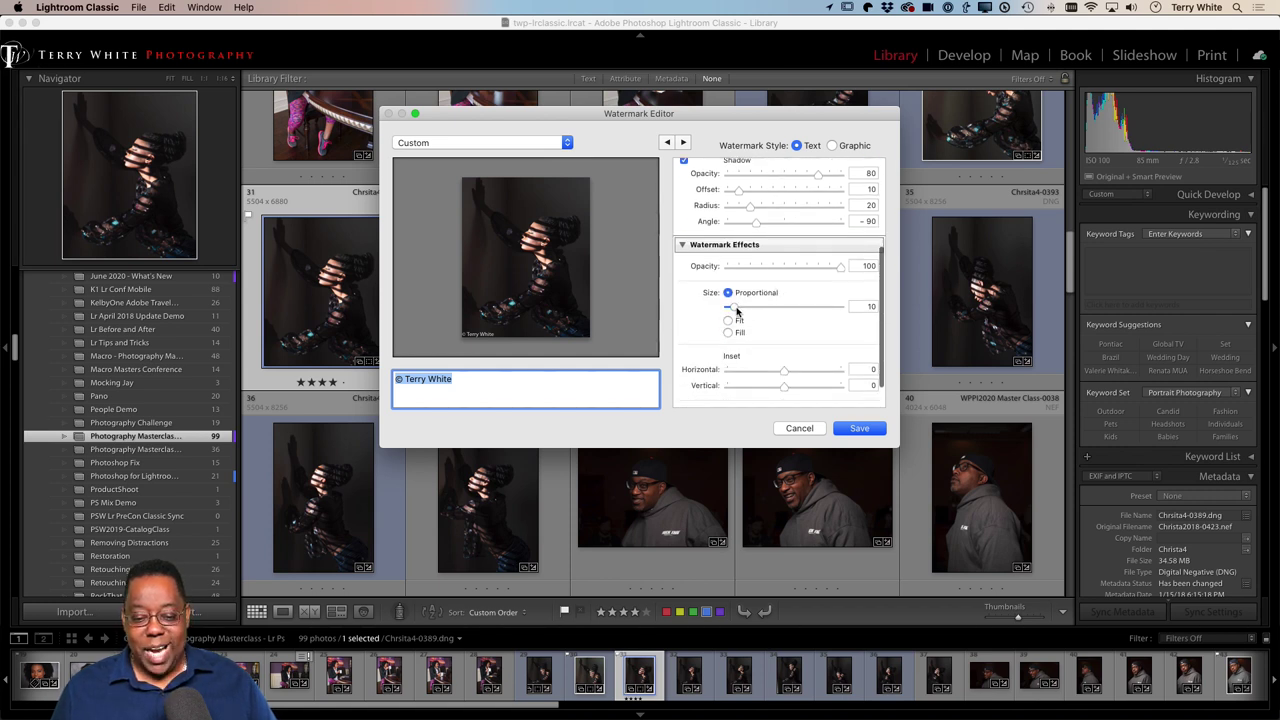
- Try larger and Fit watermark sizes, then settle on Proportional sizing at 16
drag(734, 307, 883, 316)
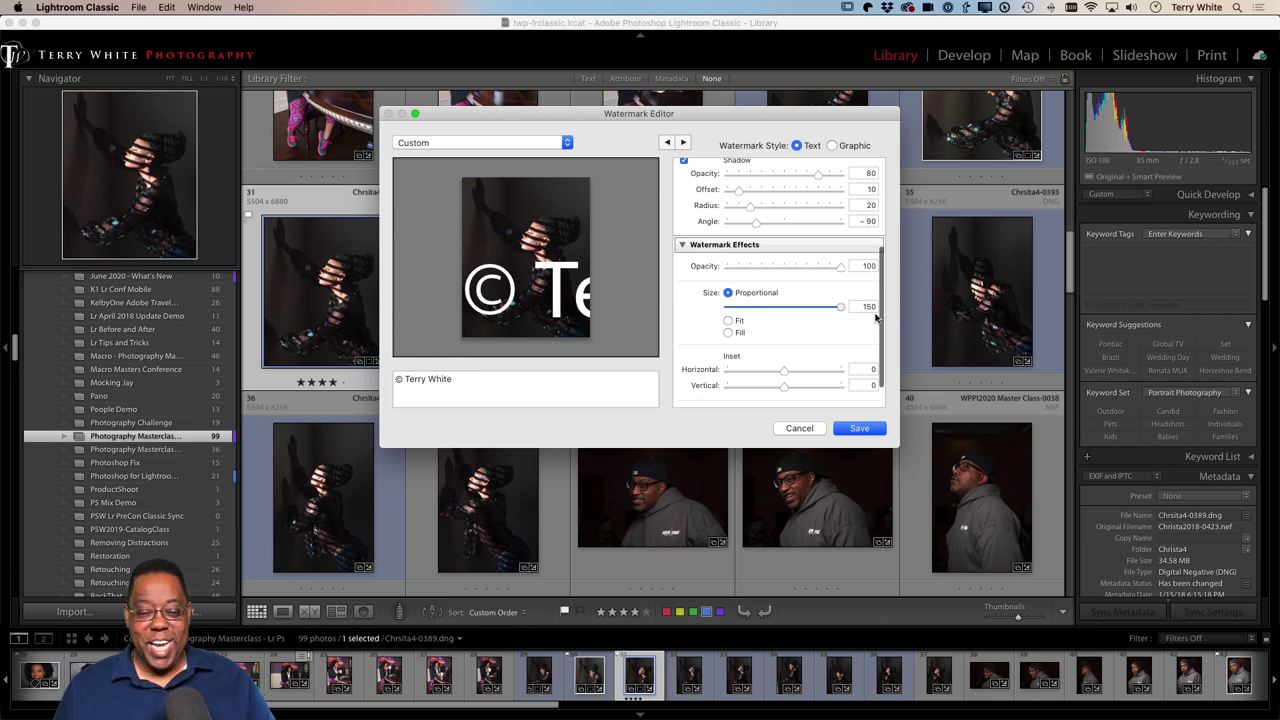
drag(855, 318, 744, 334)
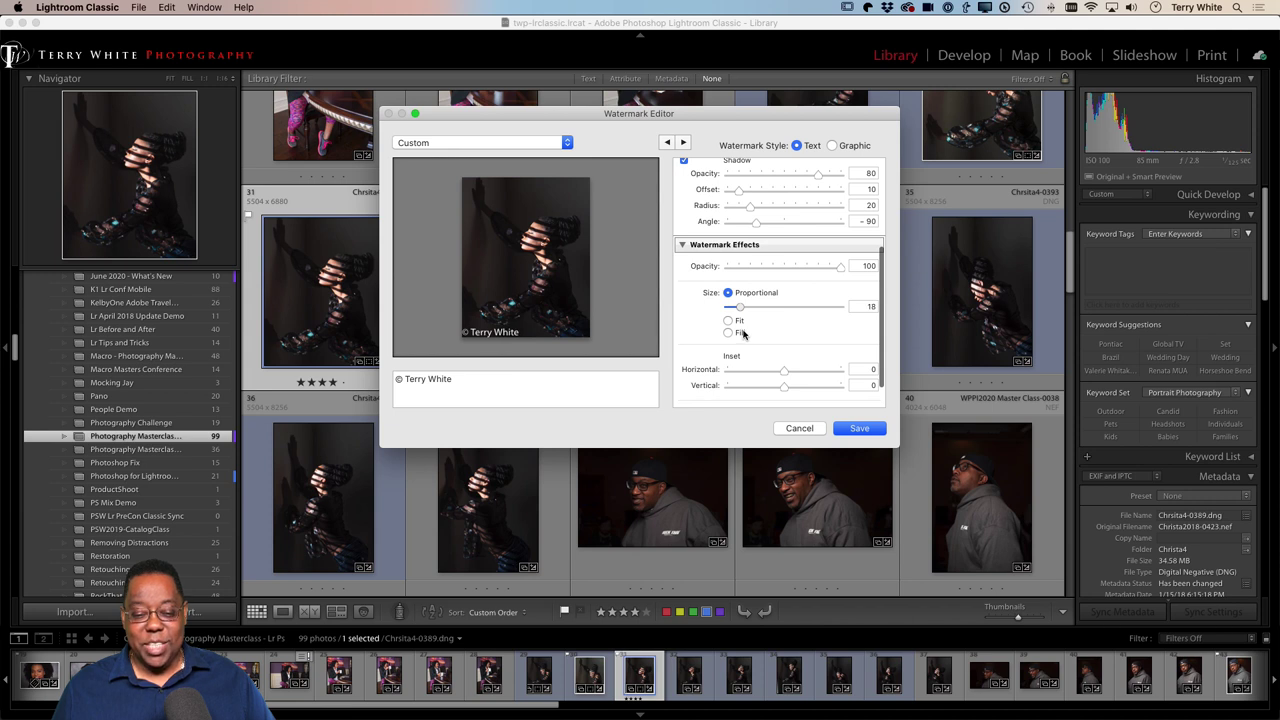
scroll(745, 336, down, 1)
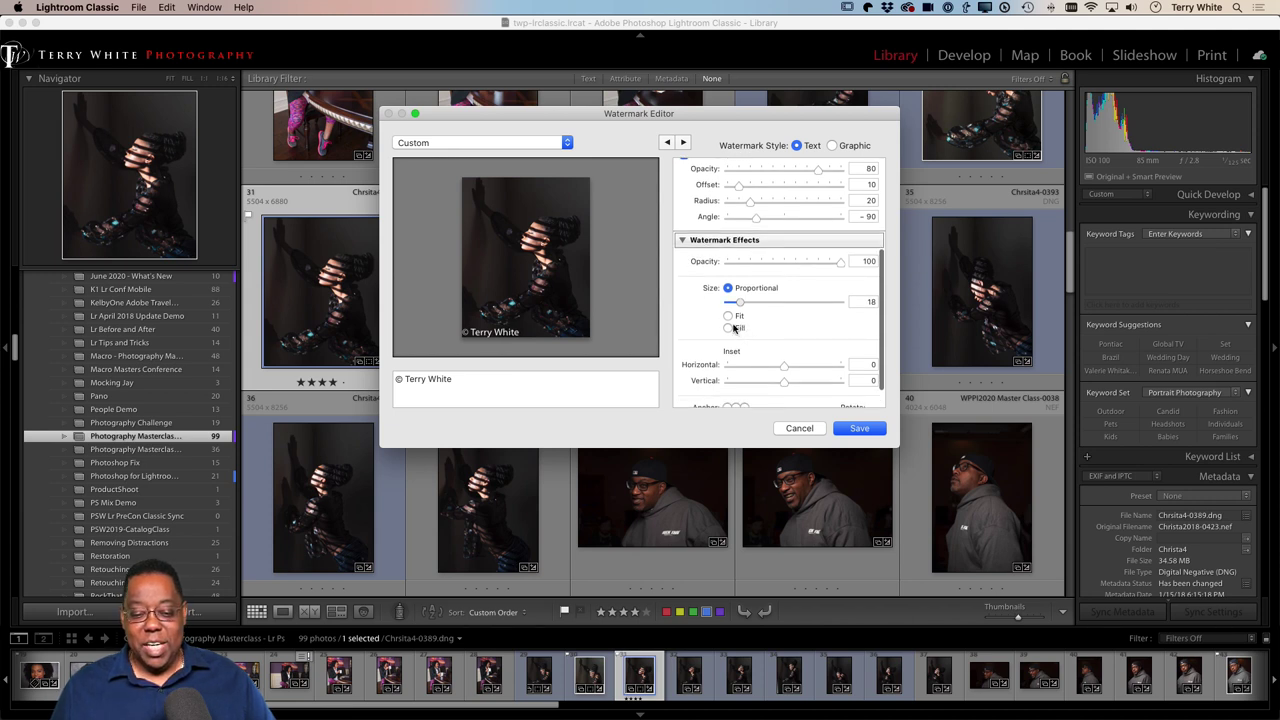
click(729, 316)
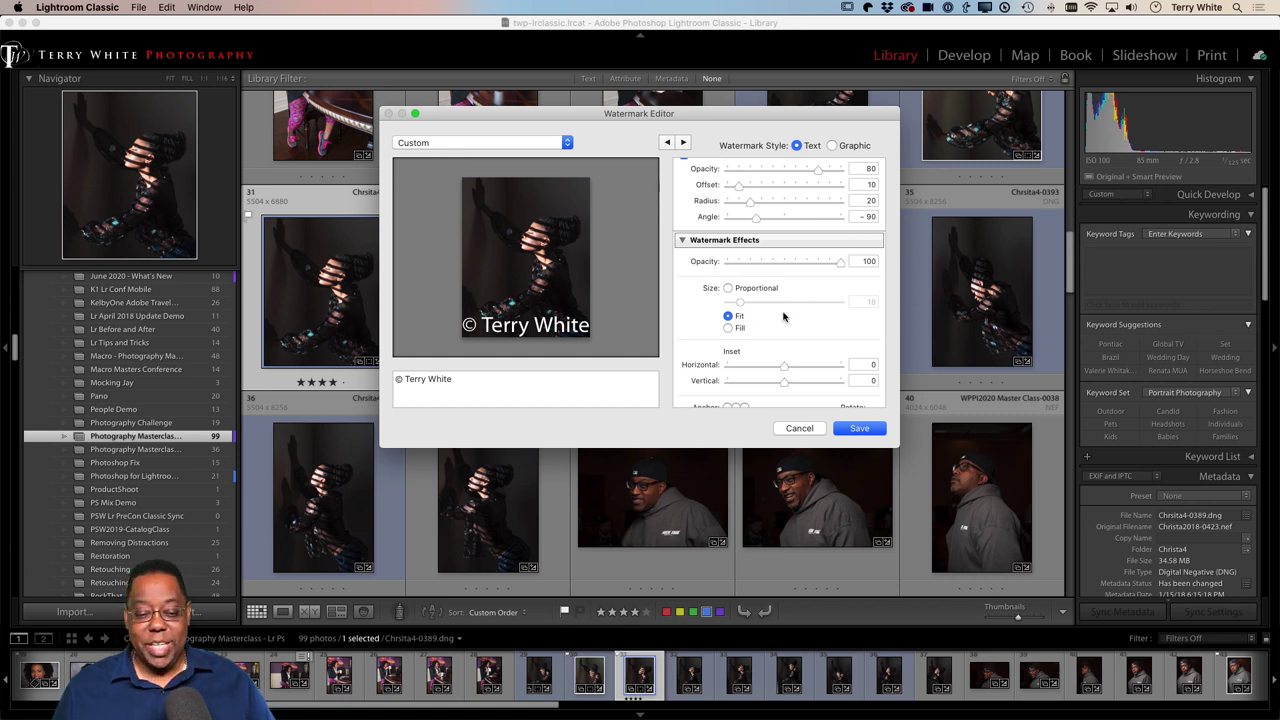
click(728, 288)
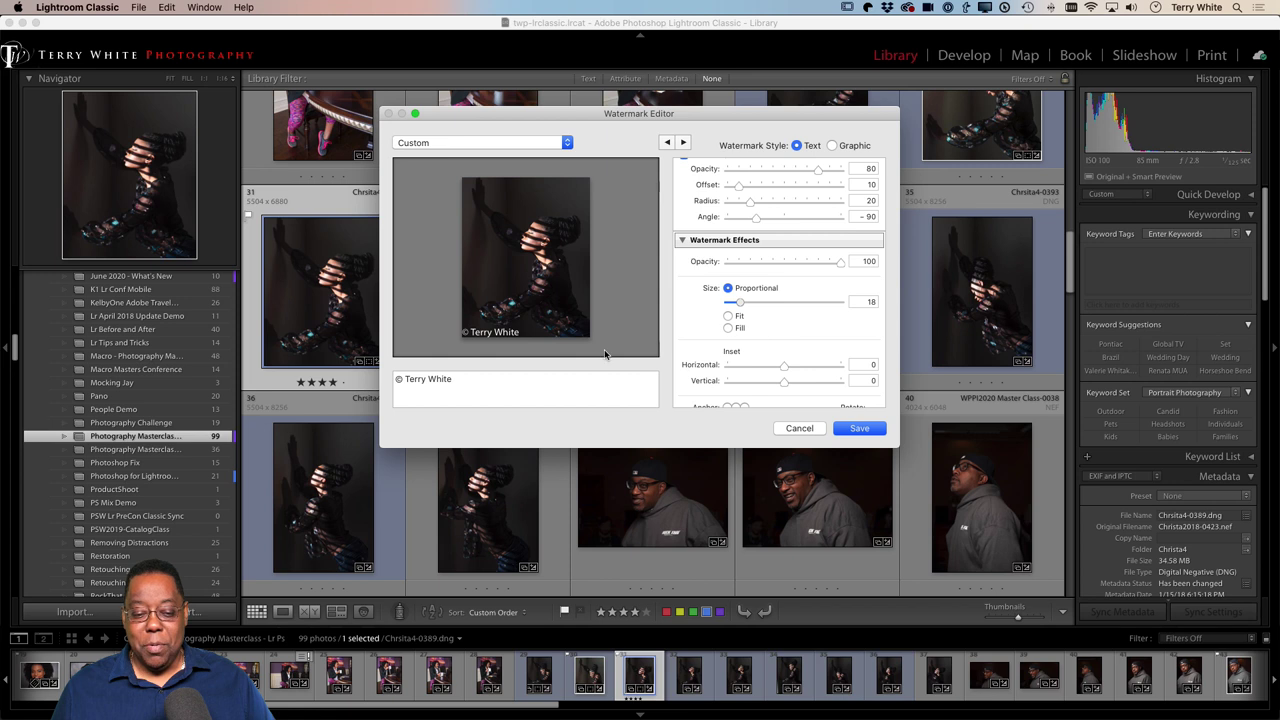
click(737, 308)
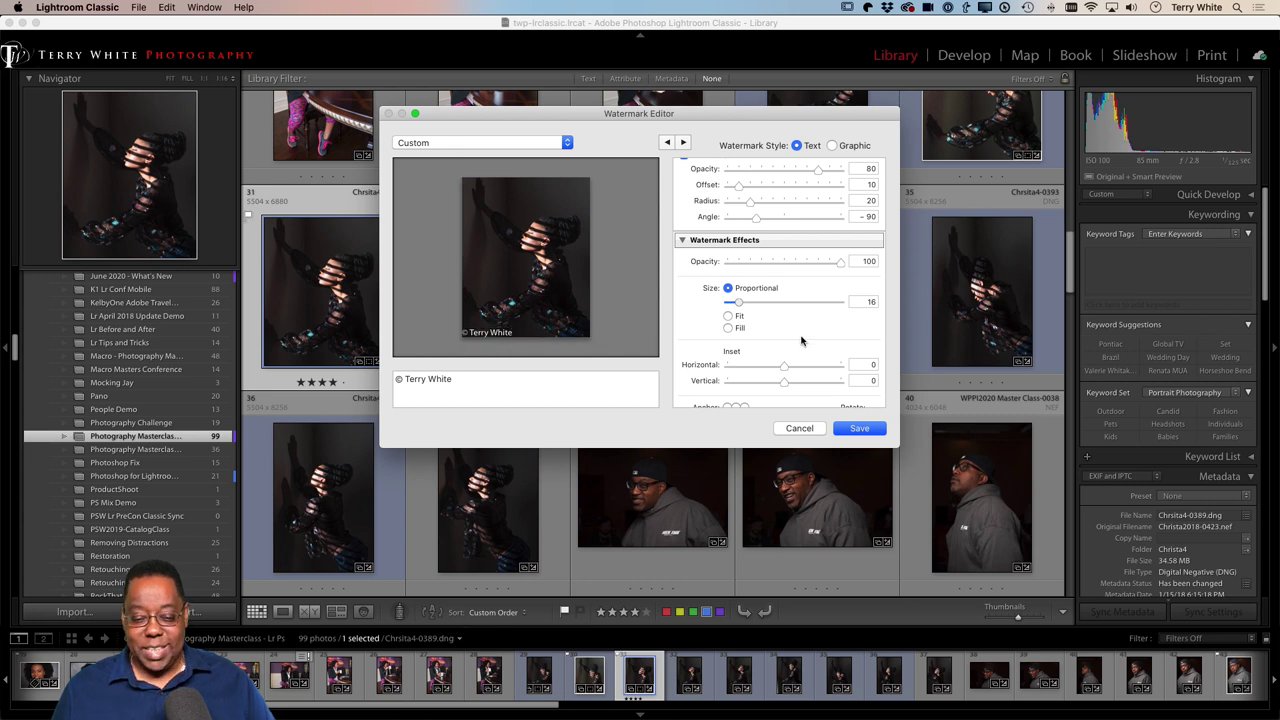
scroll(801, 345, down, 3)
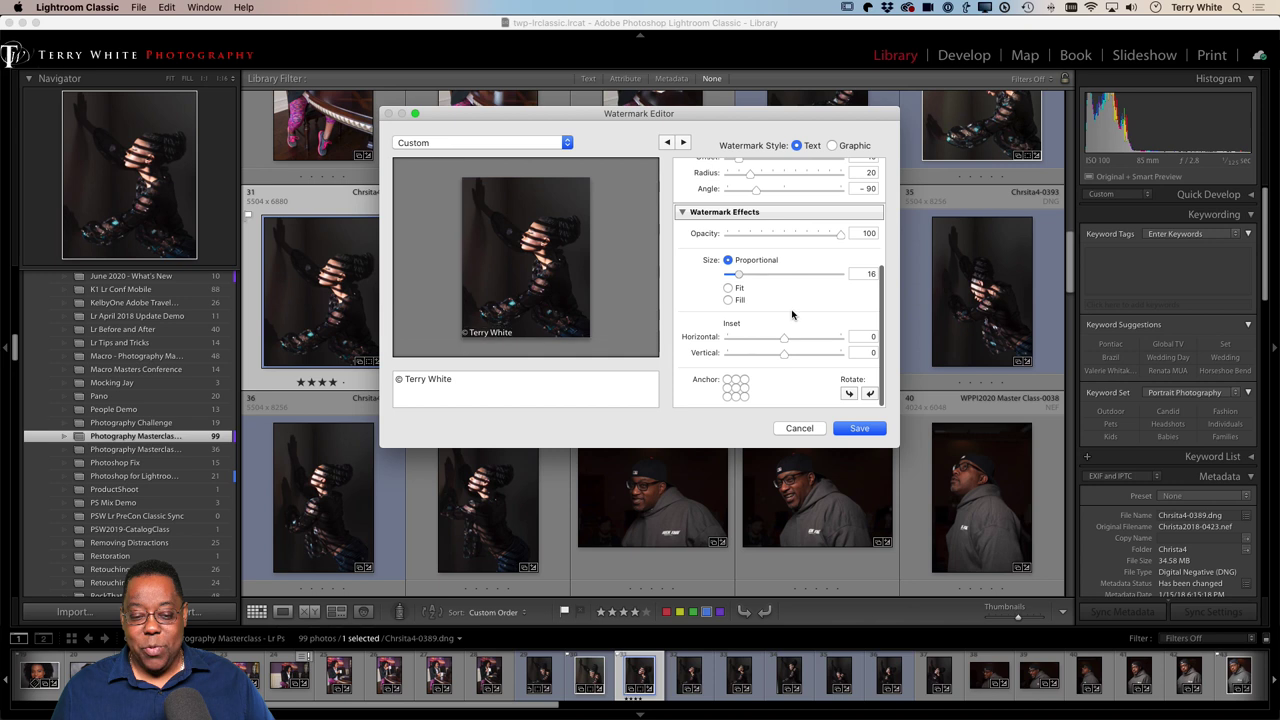
scroll(797, 313, up, 5)
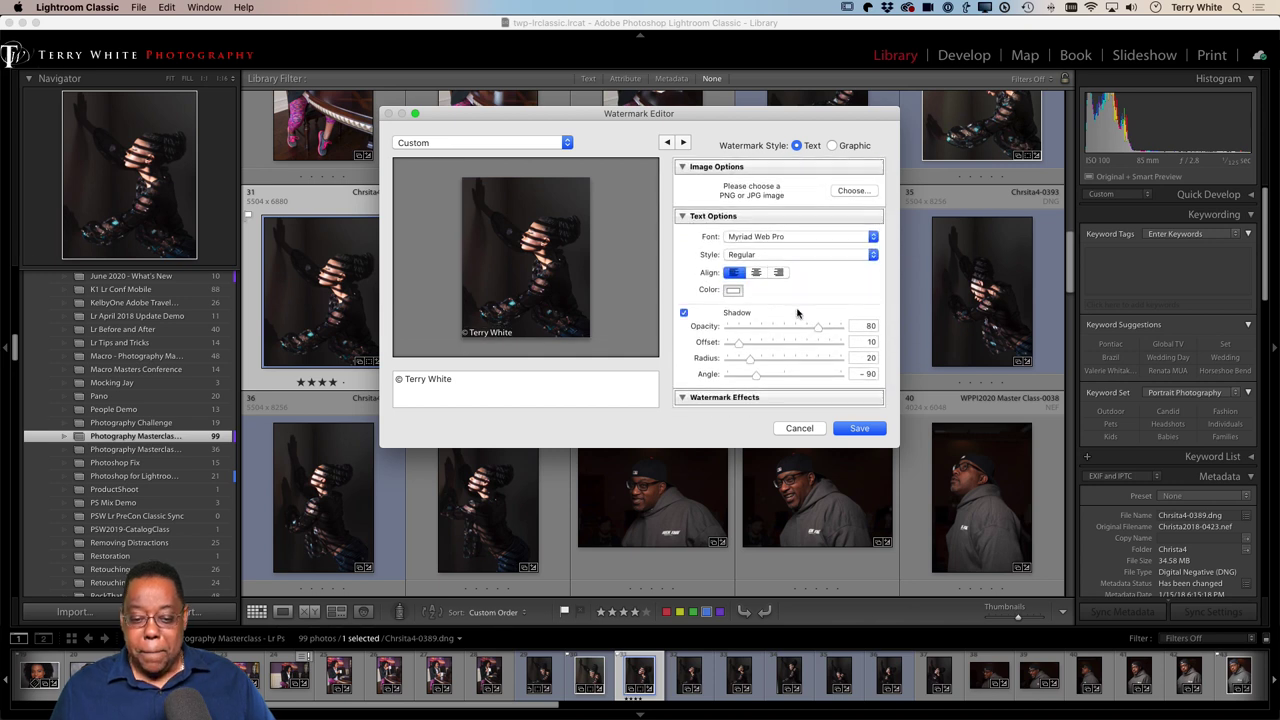
scroll(797, 313, down, 5)
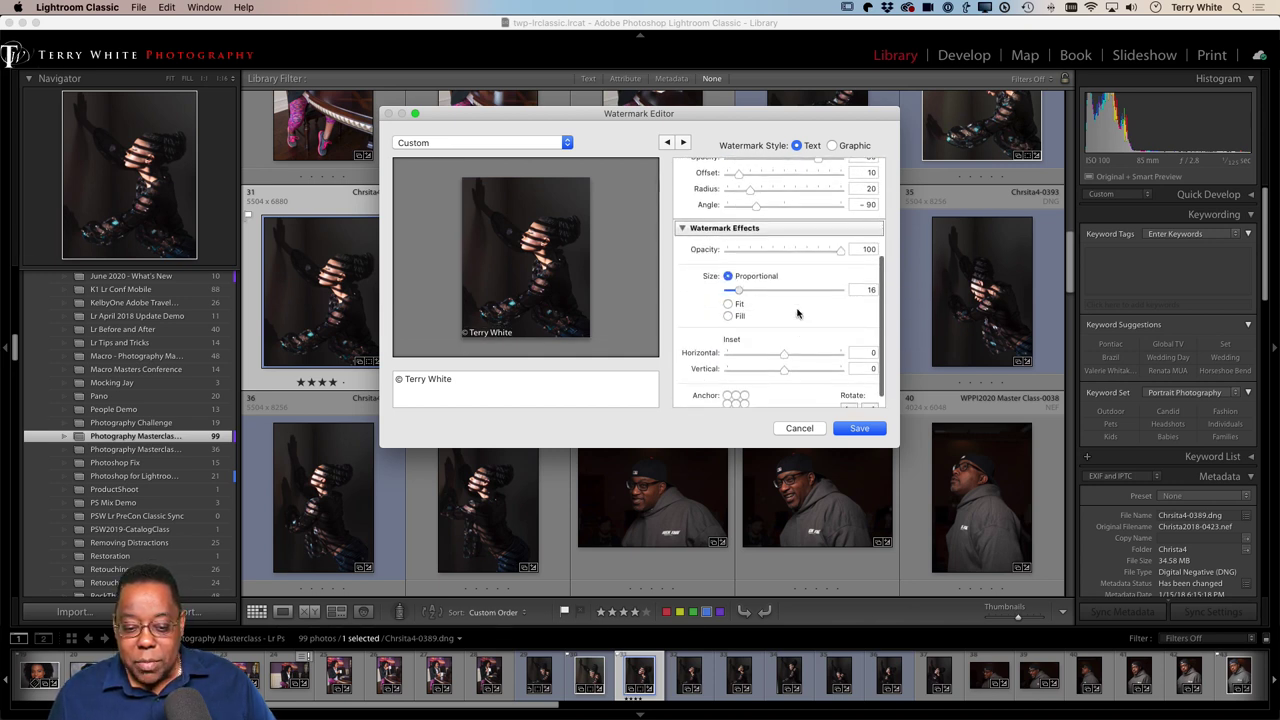
scroll(797, 313, up, 5)
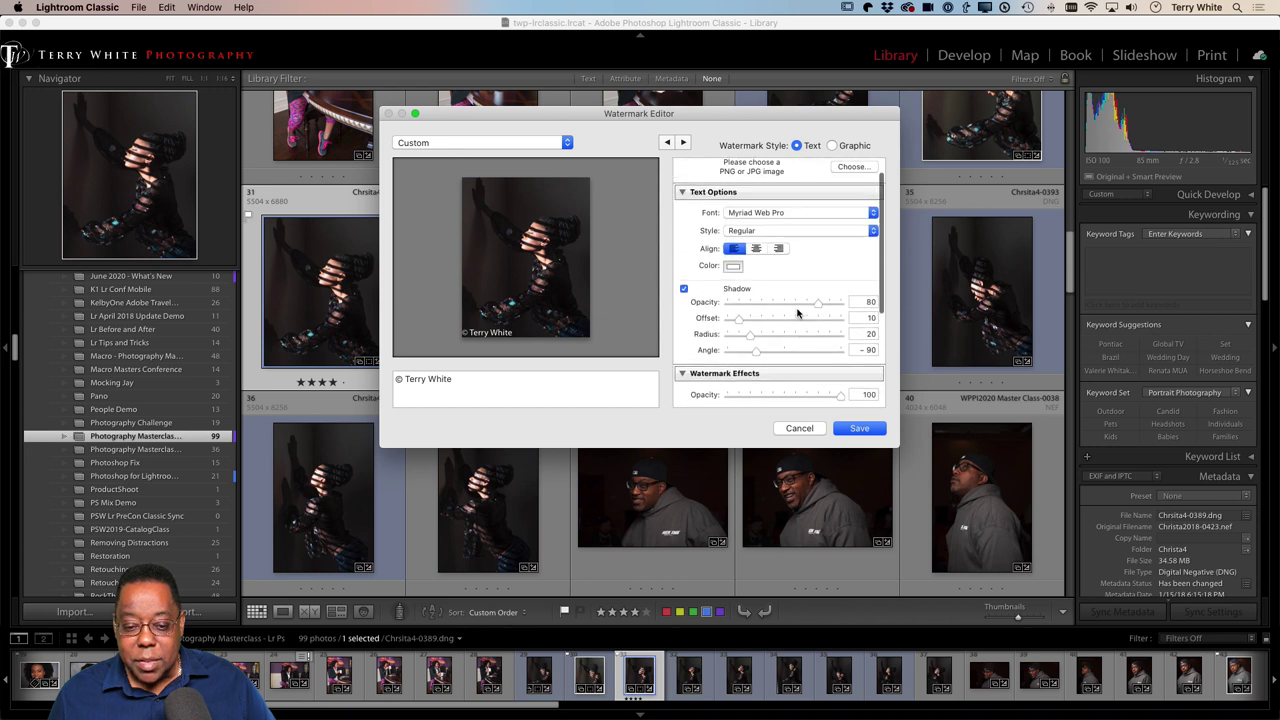
scroll(797, 313, down, 1)
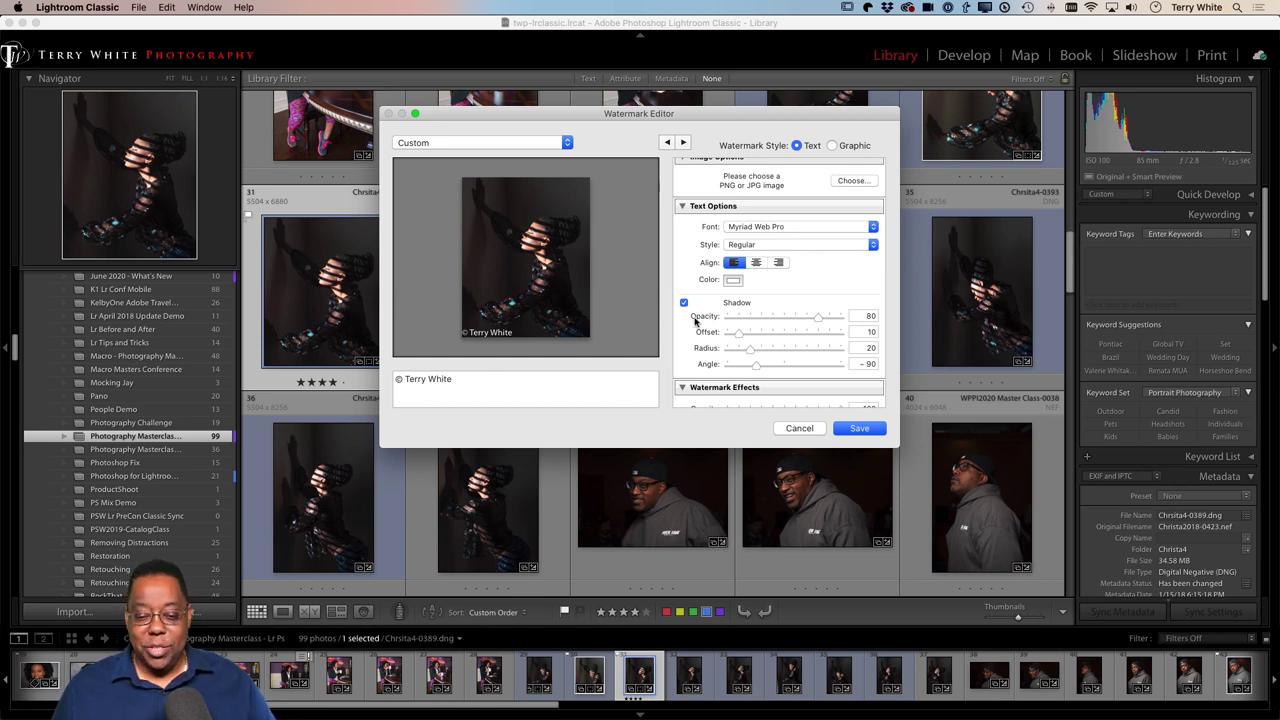
scroll(795, 310, up, 1)
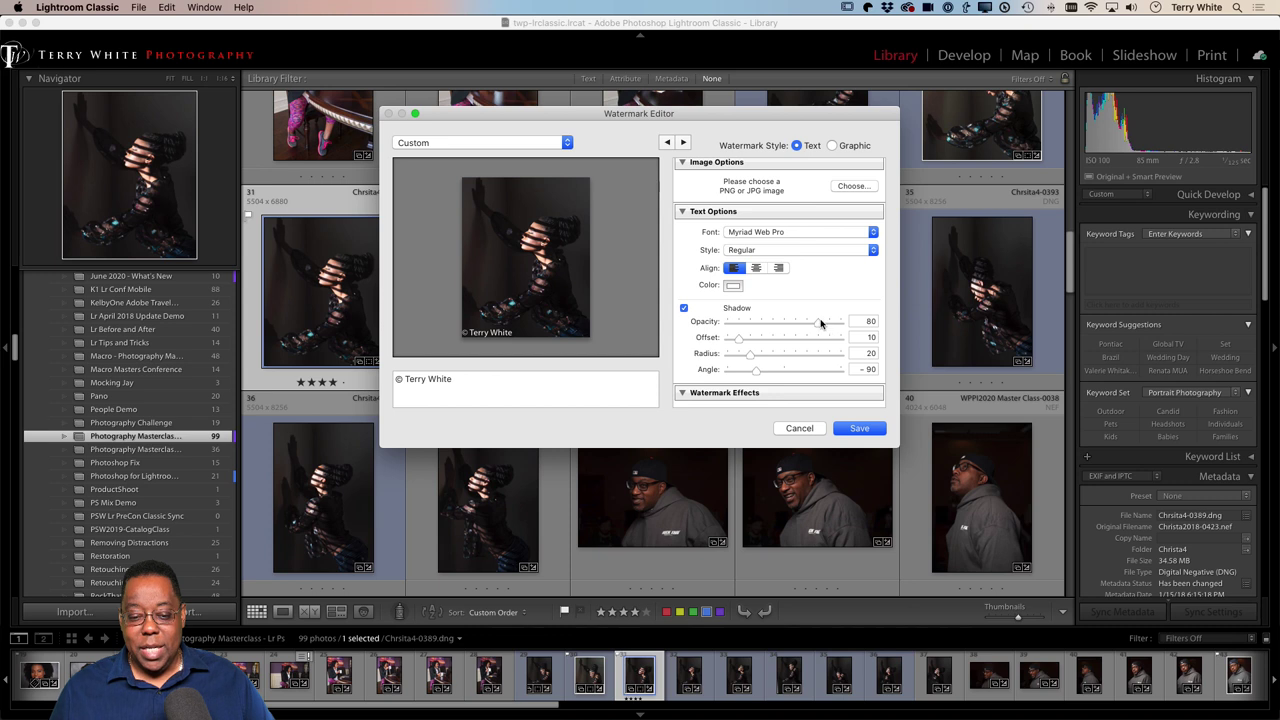
scroll(824, 322, down, 5)
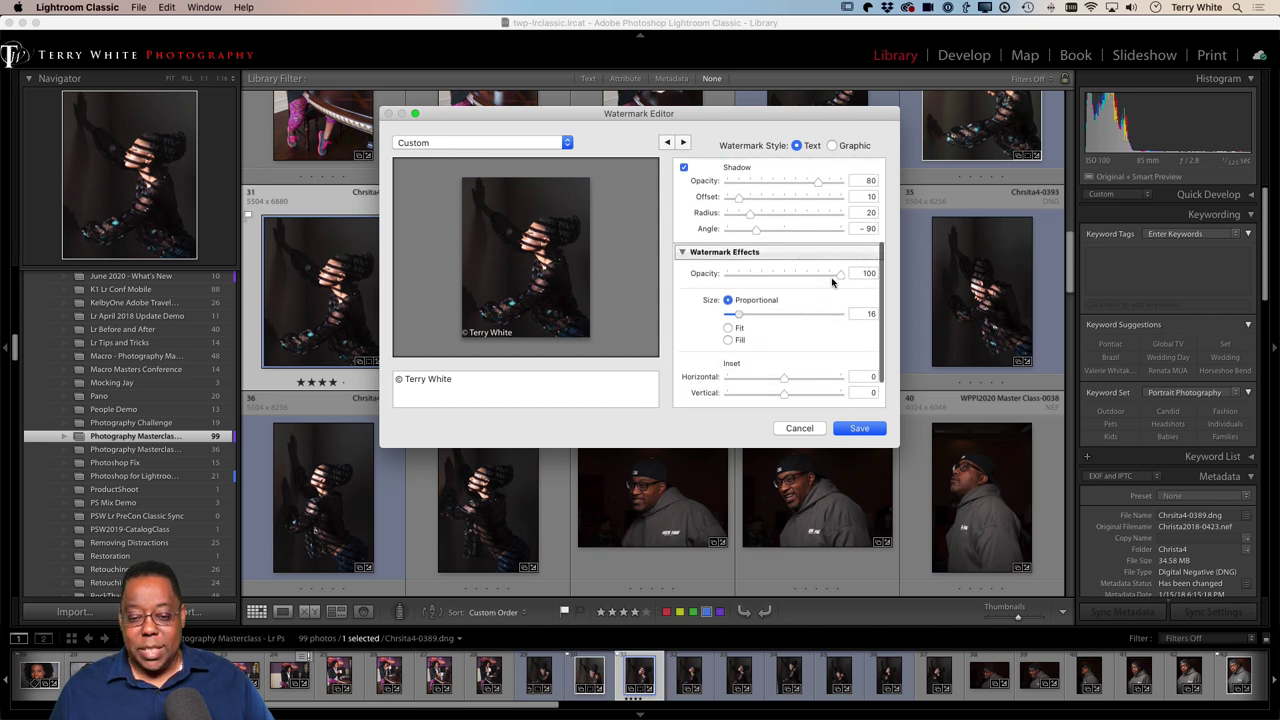
- Lower the watermark opacity to 57 and open the watermark preset list
drag(840, 274, 791, 289)
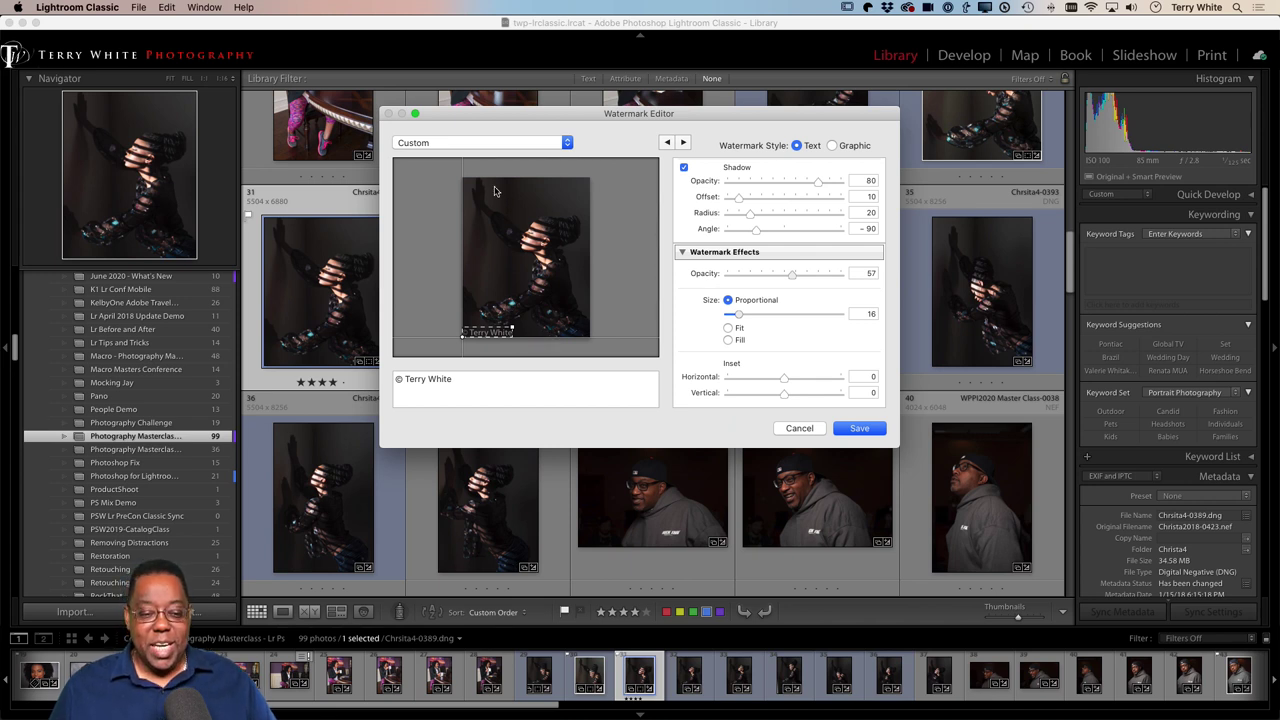
click(531, 142)
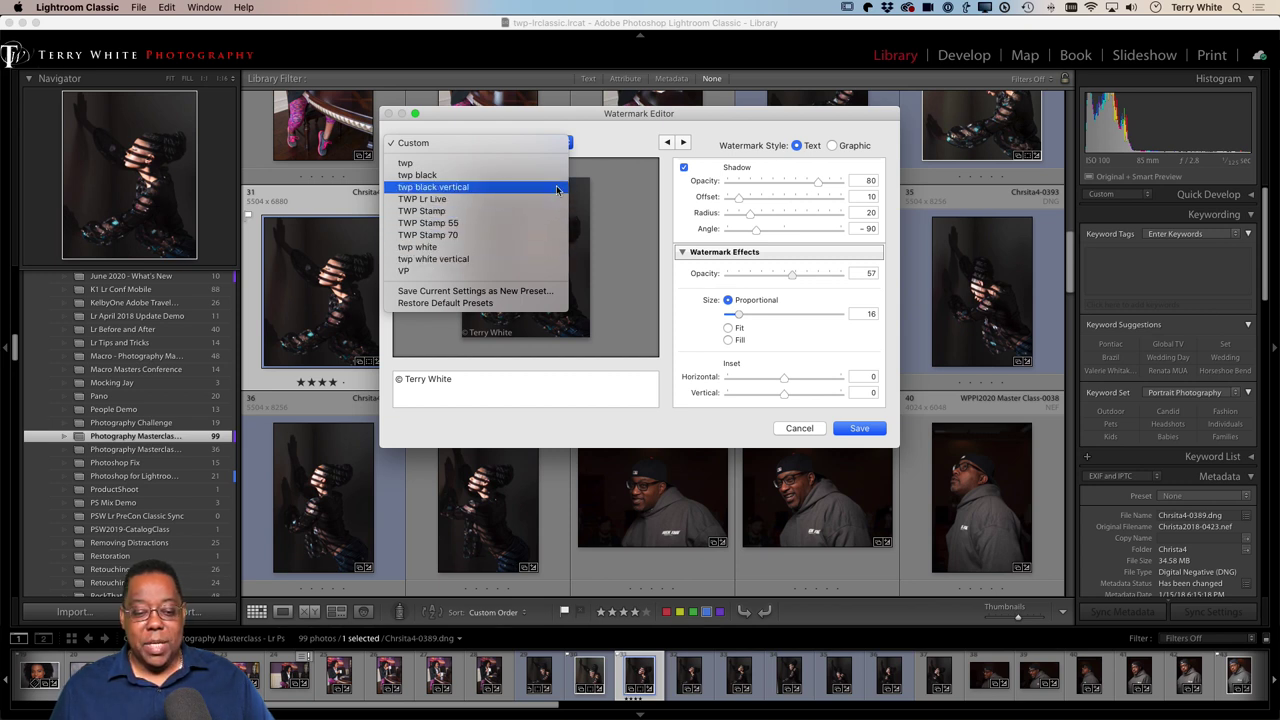
- Load the TWP Stamp 70 graphic watermark preset and resize the logo to 18
click(633, 141)
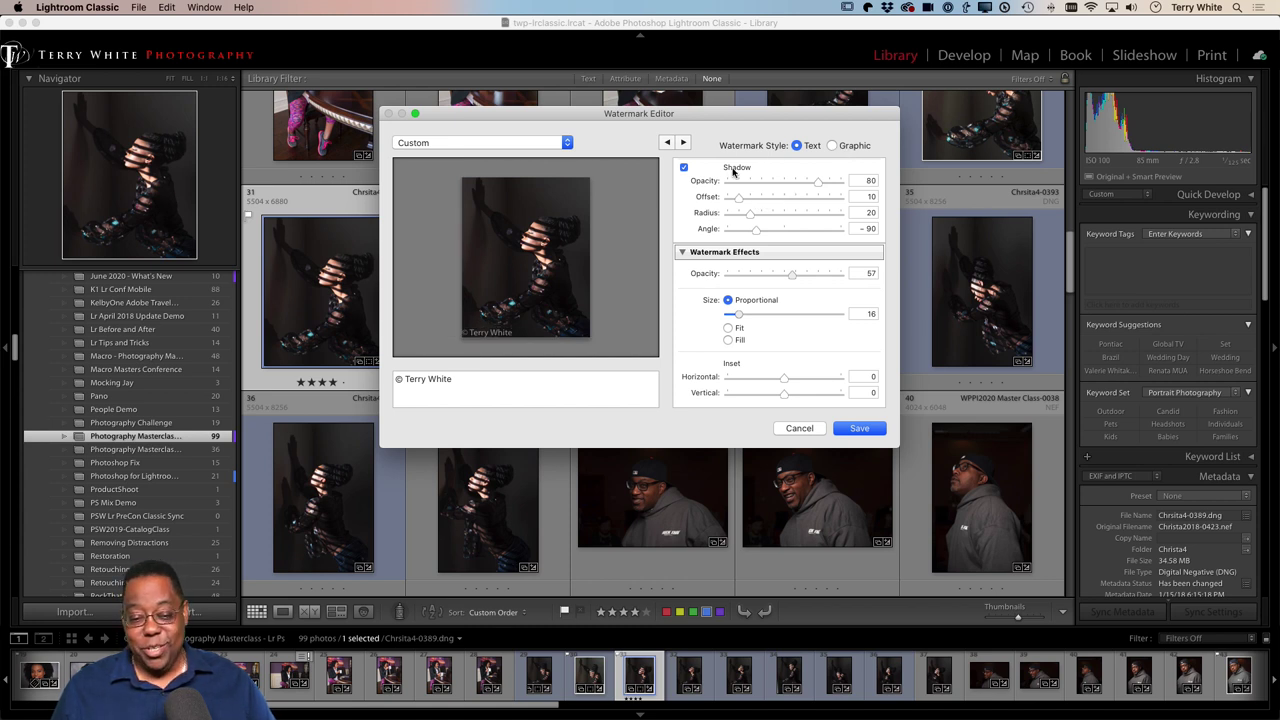
click(831, 146)
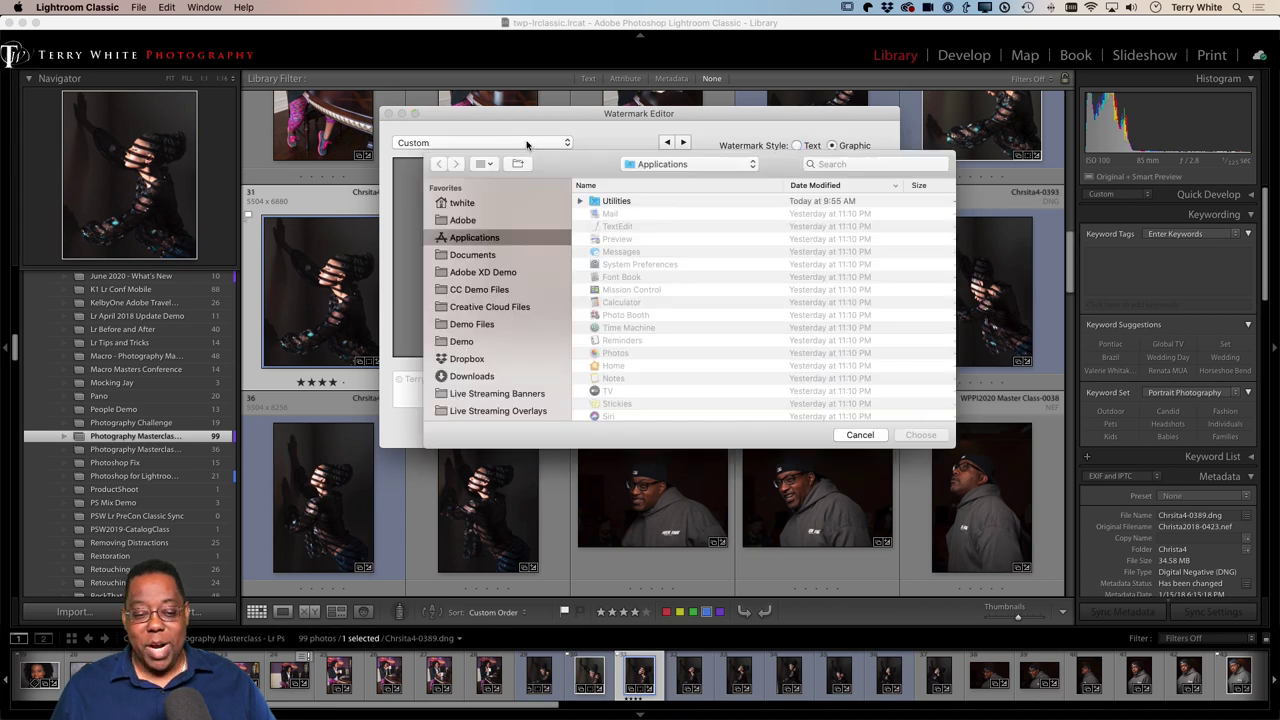
click(858, 437)
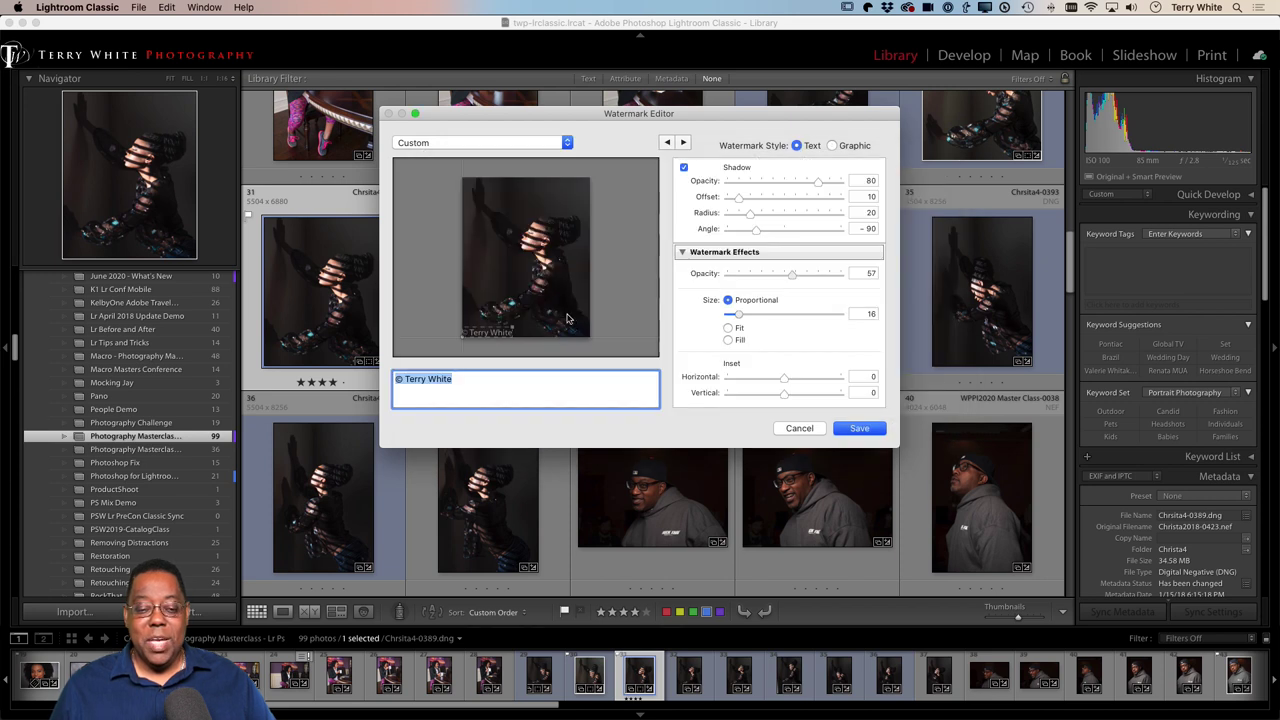
click(500, 143)
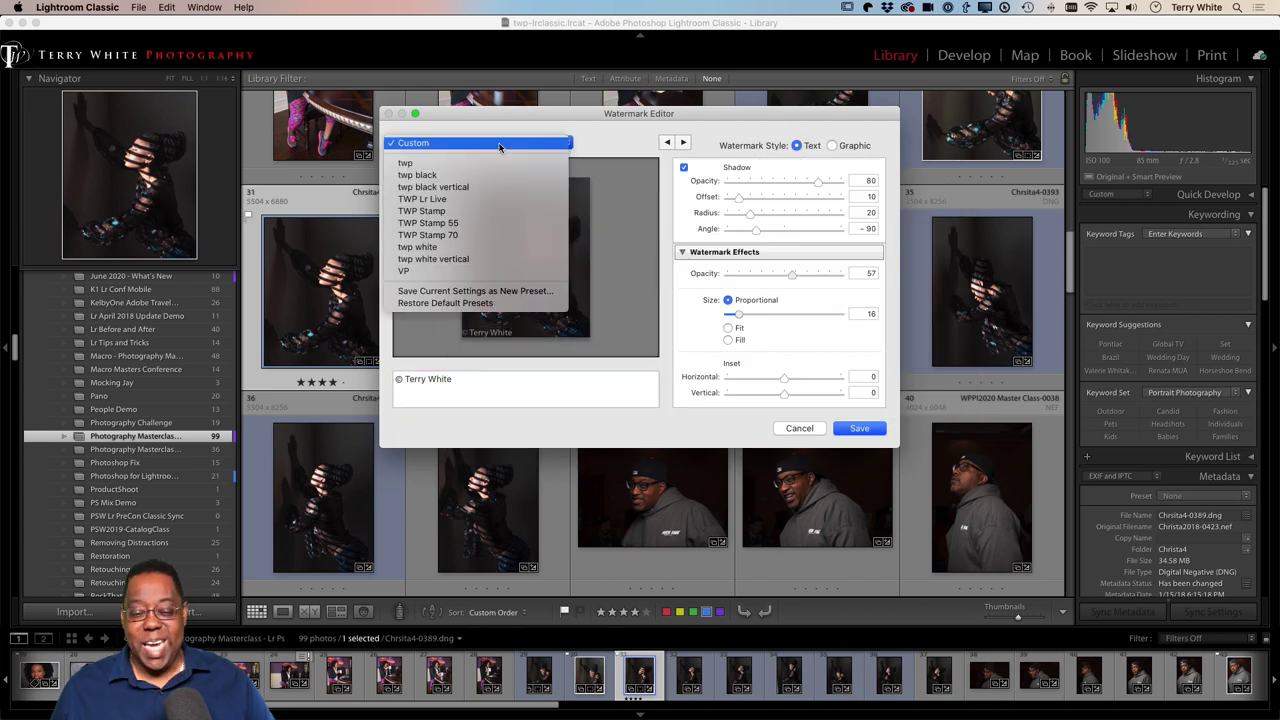
click(500, 235)
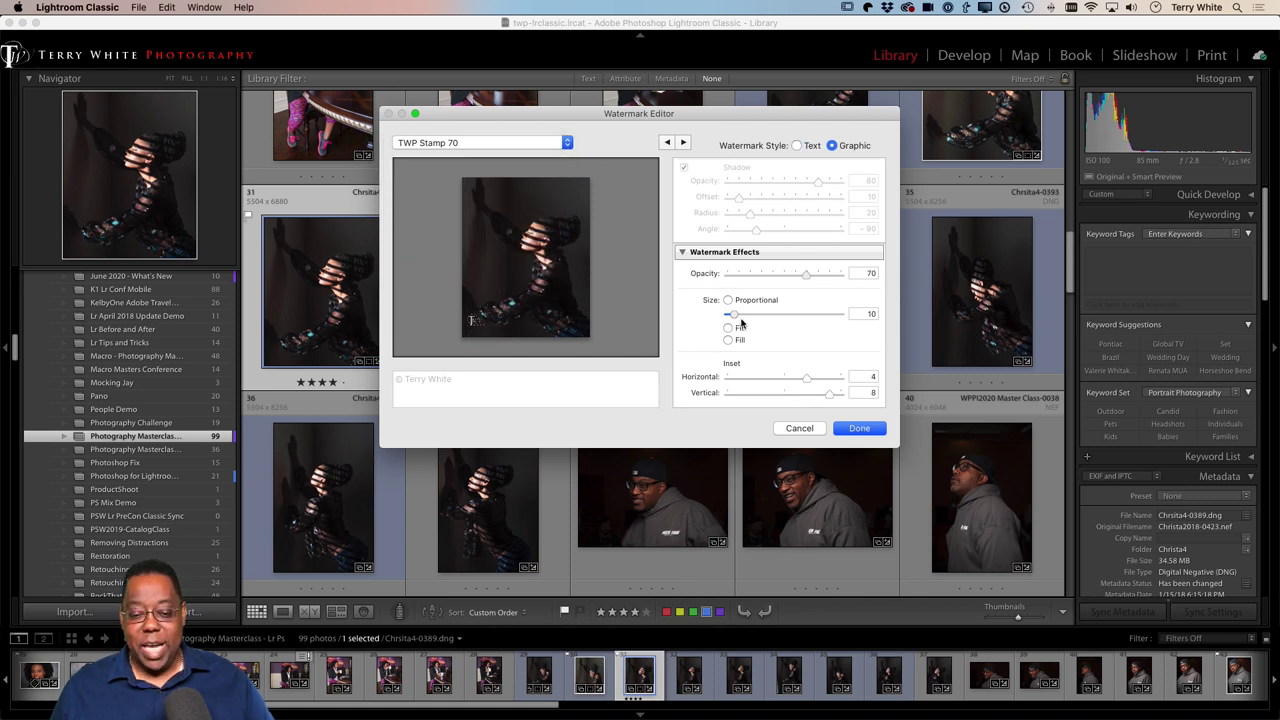
drag(735, 314, 780, 315)
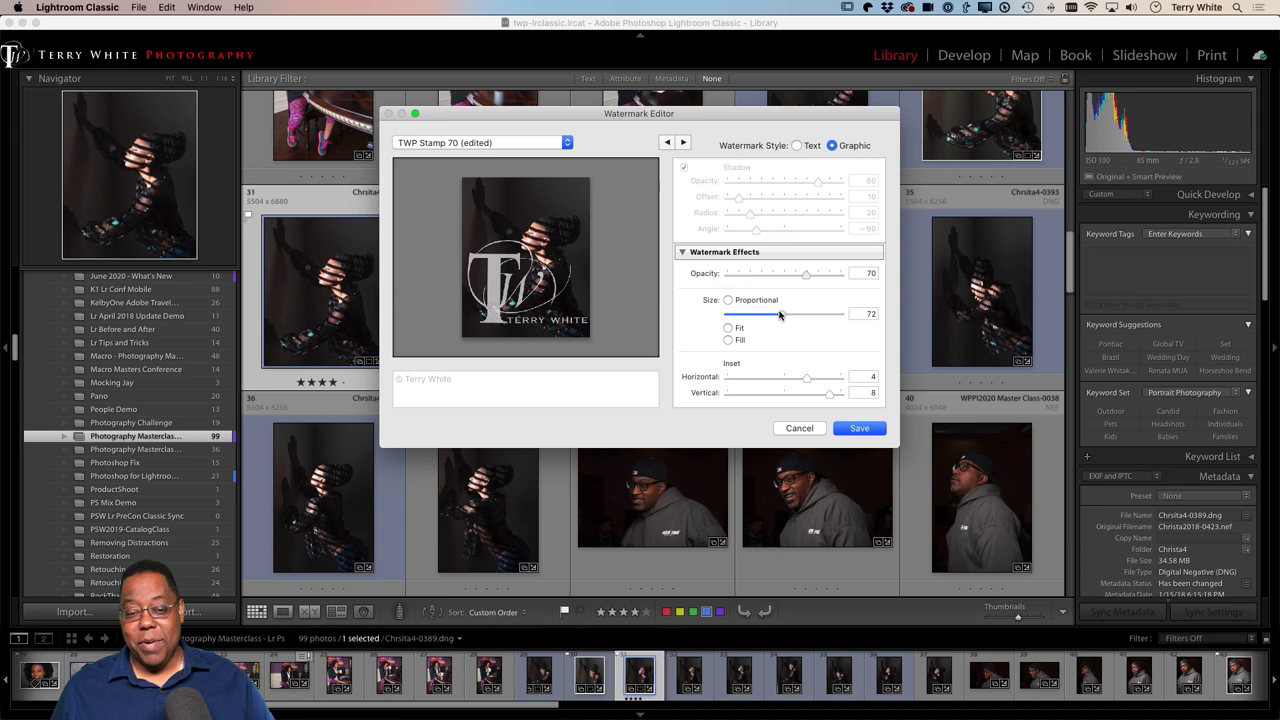
drag(780, 315, 752, 320)
- Scroll the settings back to the top and cancel the Watermark Editor without saving
scroll(752, 320, down, 2)
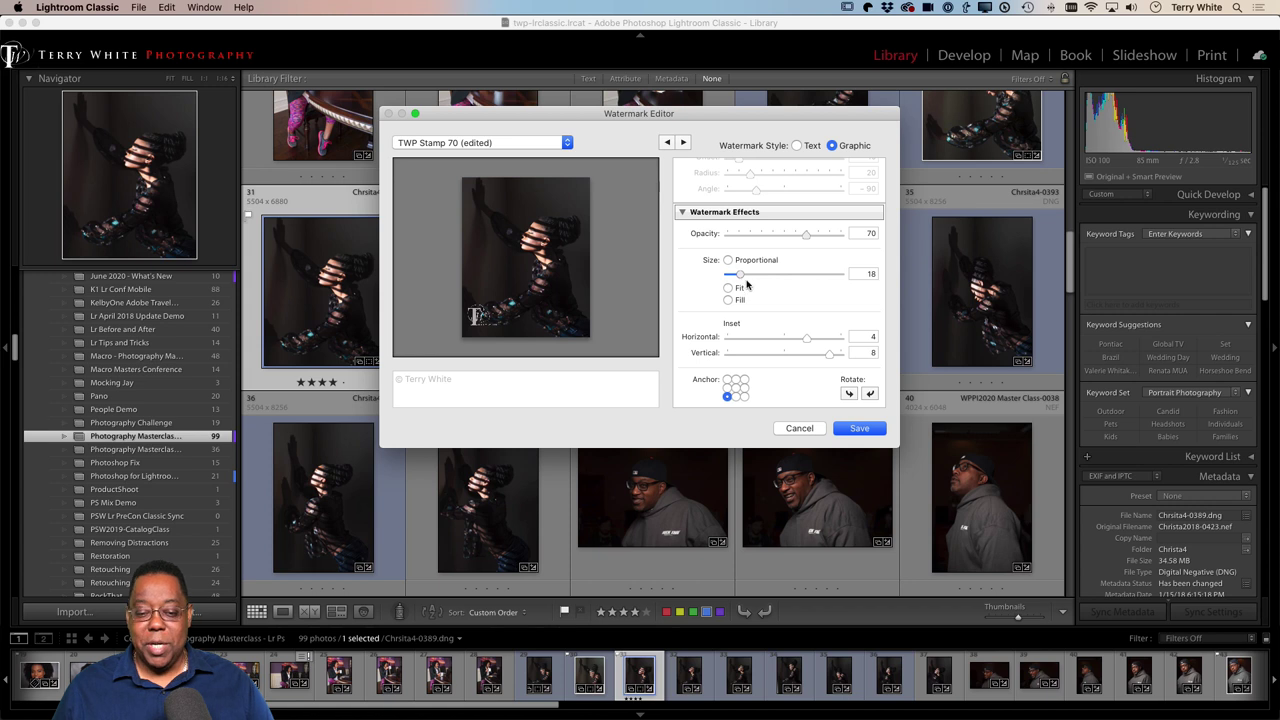
scroll(740, 283, up, 8)
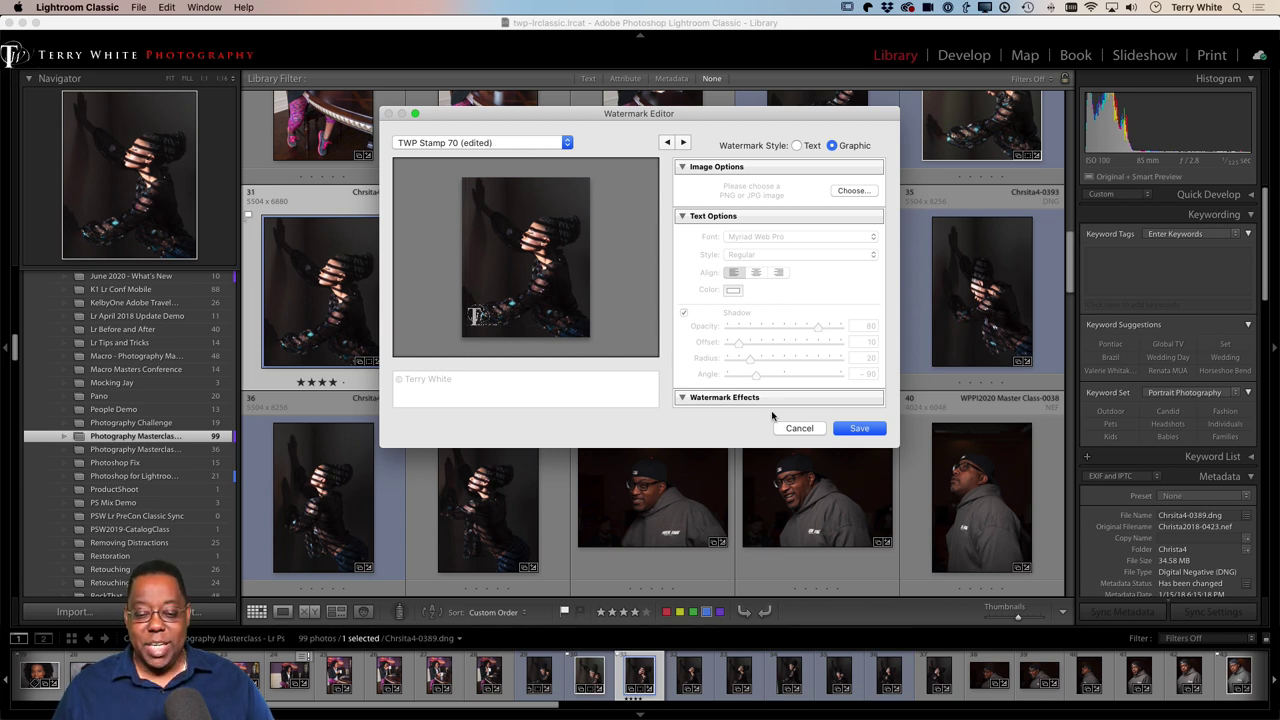
click(801, 429)
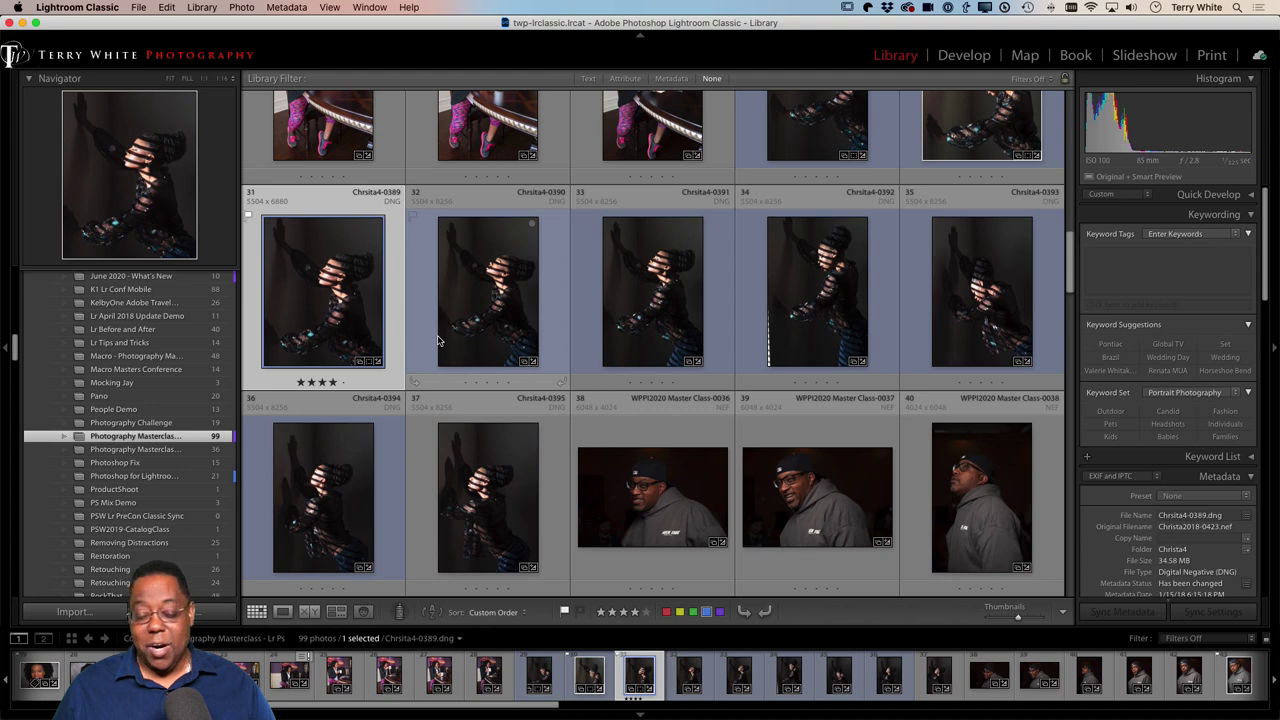
- Open the portrait's Export dialog and select the For Web Gallery preset
click(143, 7)
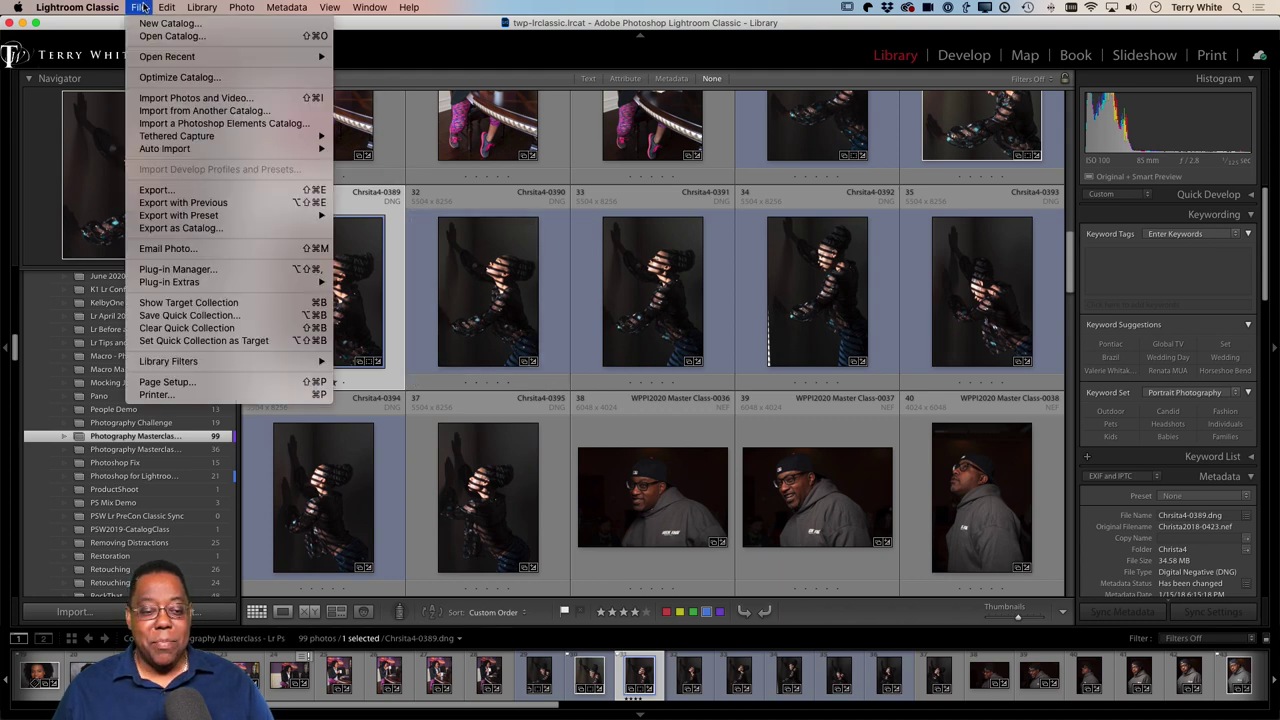
click(186, 190)
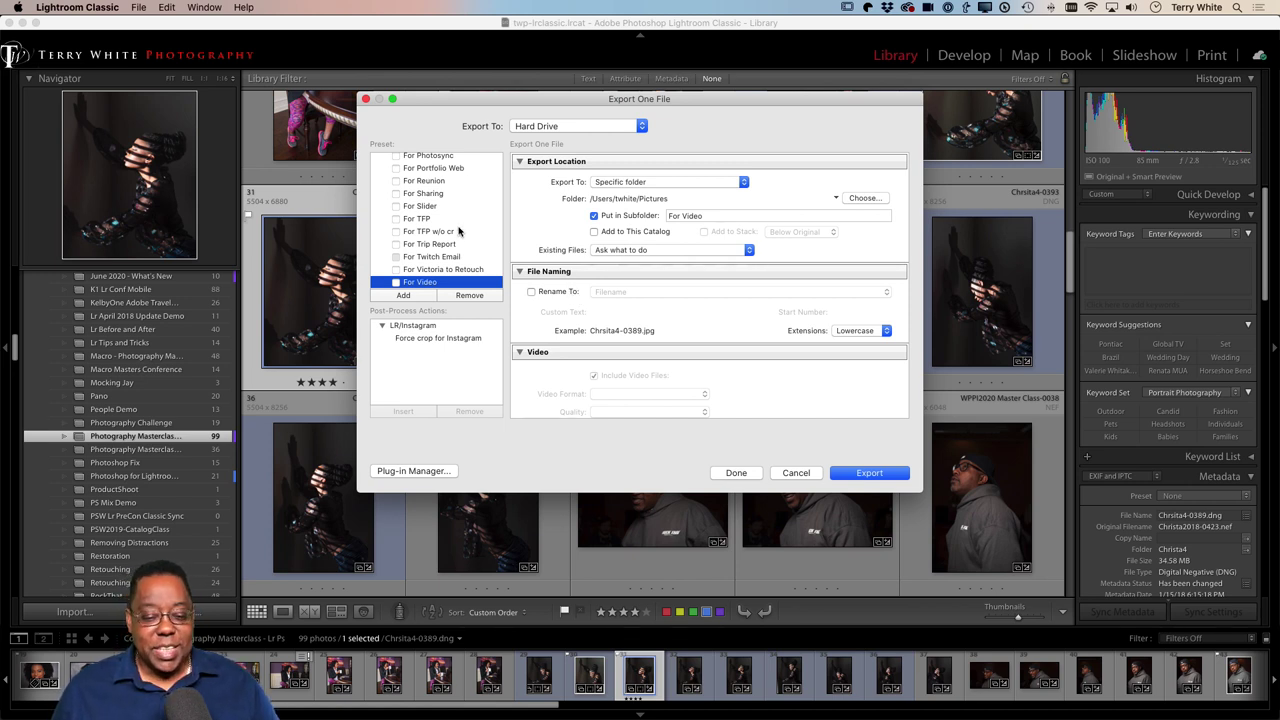
scroll(458, 233, down, 8)
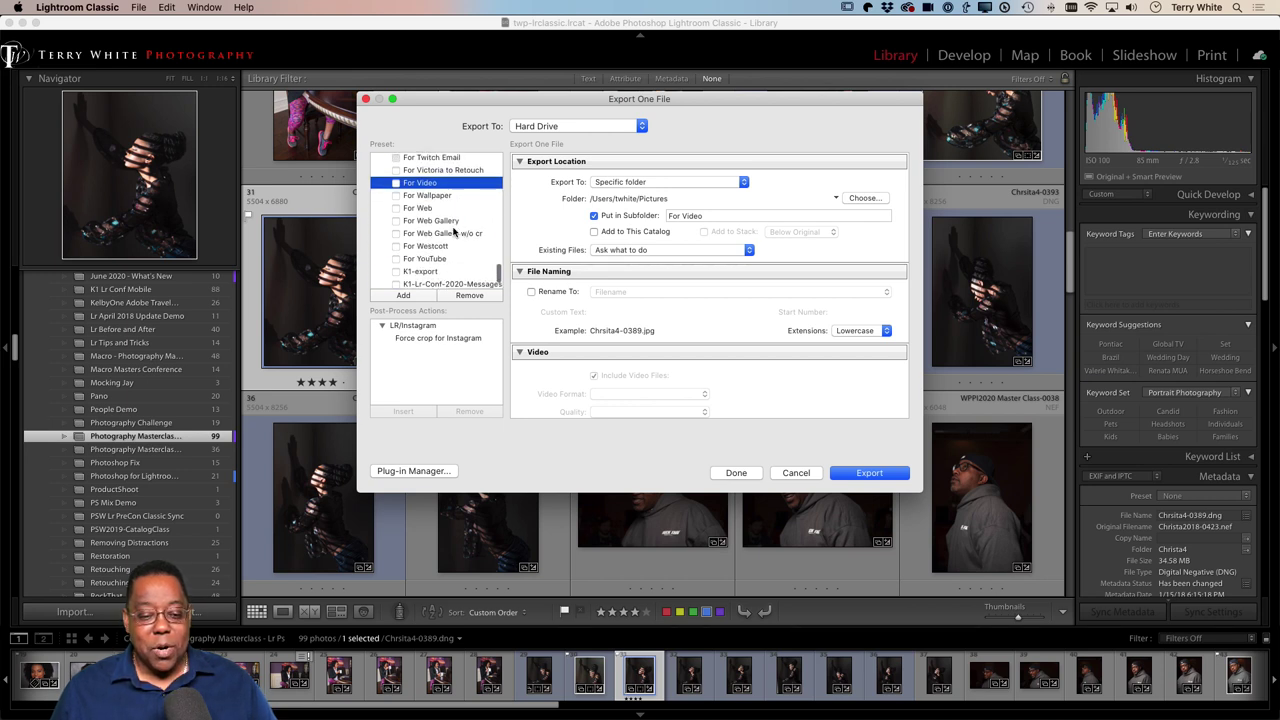
click(452, 232)
click(455, 221)
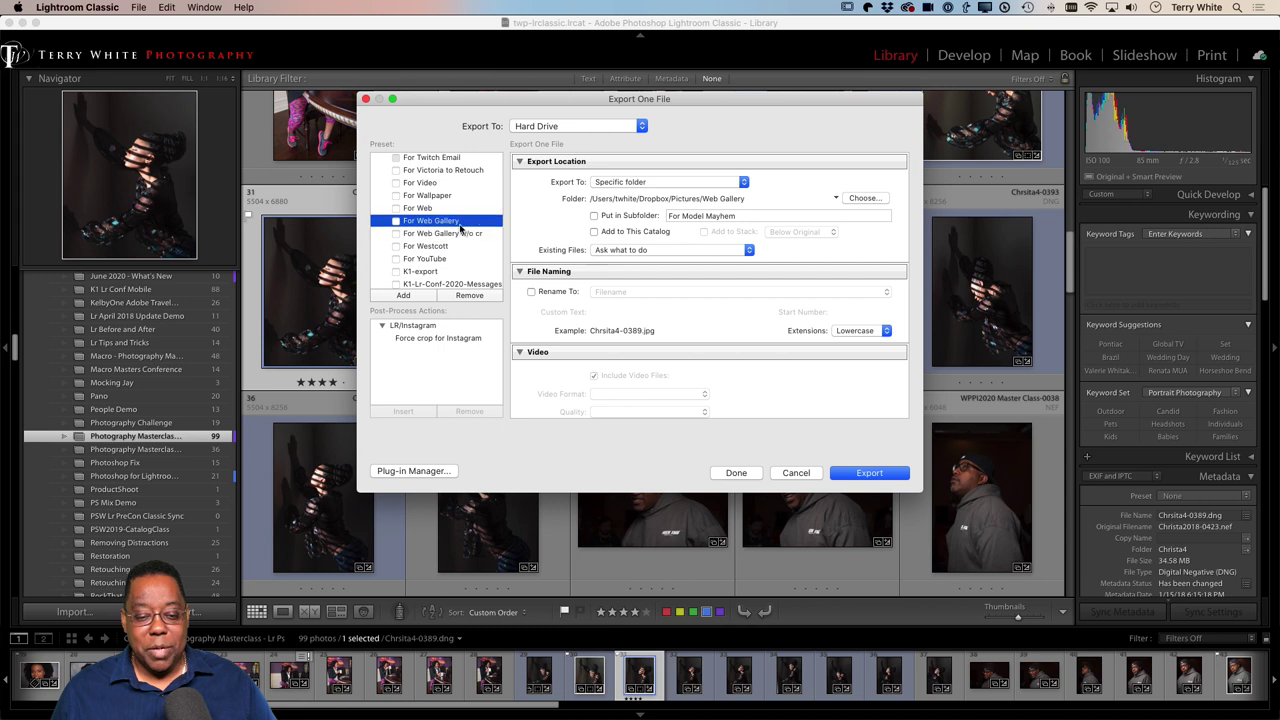
- Confirm the TWP Stamp 70 watermark and export the portrait
scroll(710, 298, down, 3)
scroll(713, 298, down, 5)
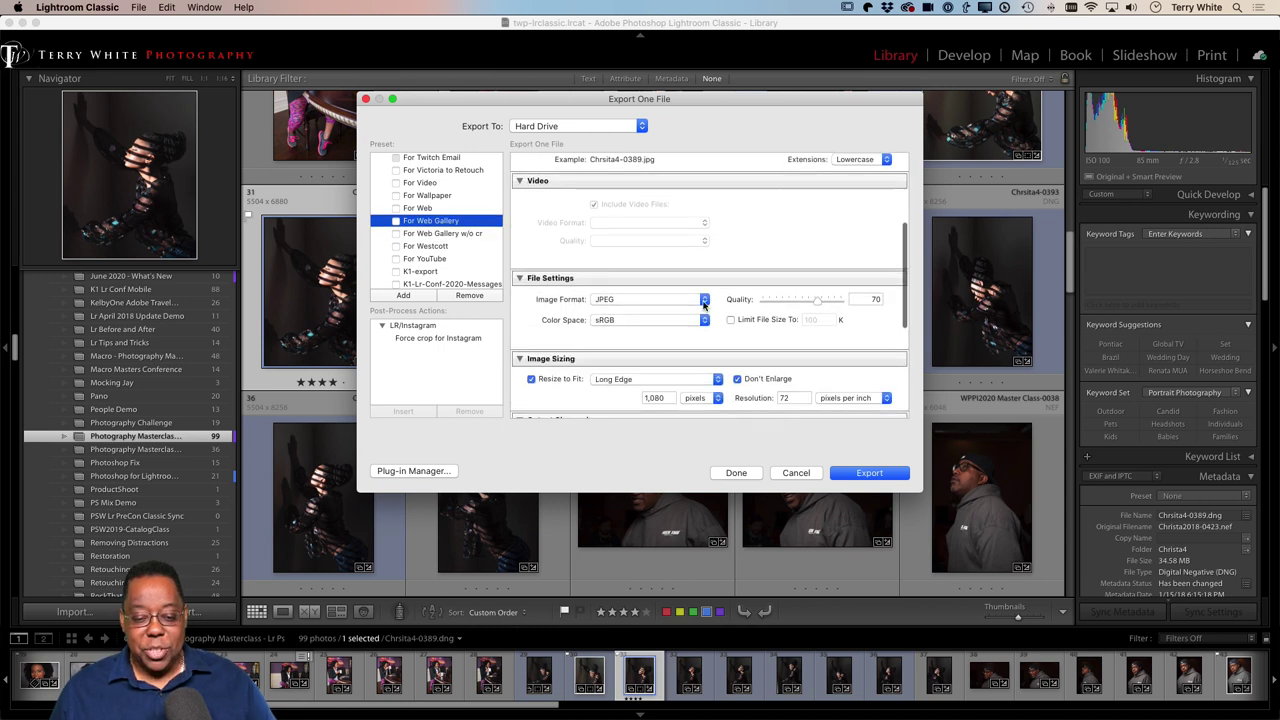
scroll(700, 307, down, 3)
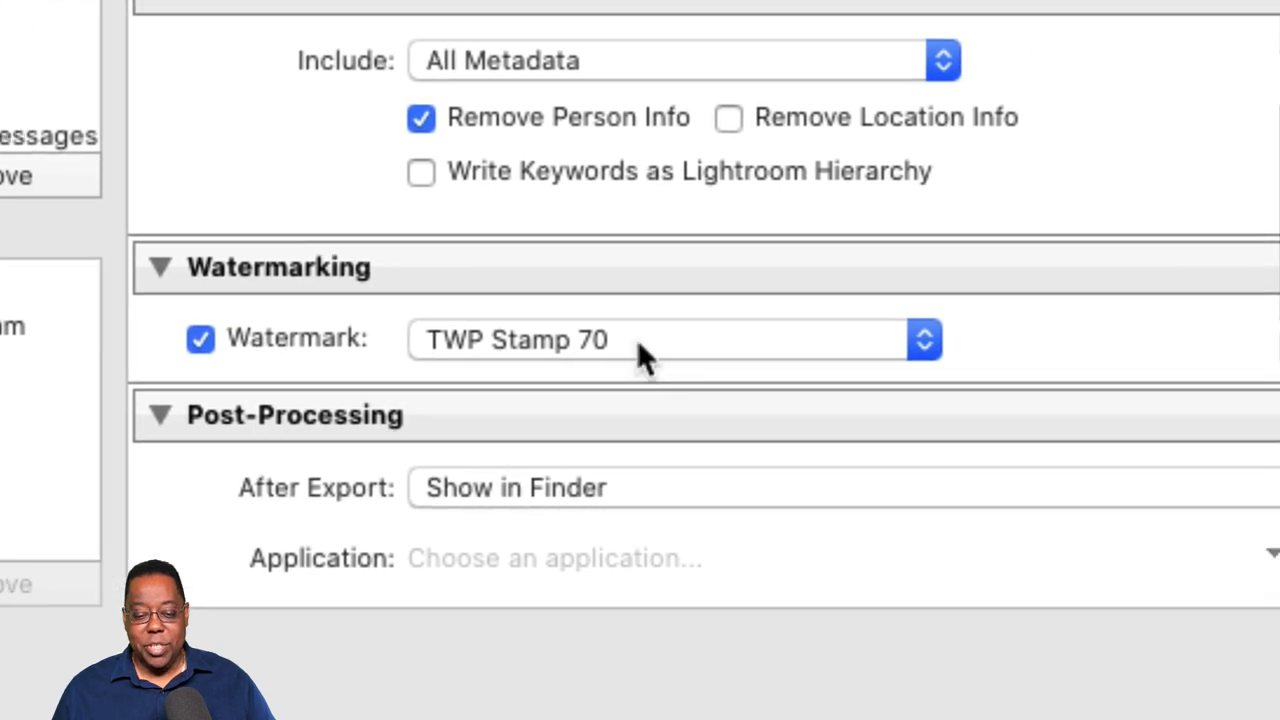
click(637, 340)
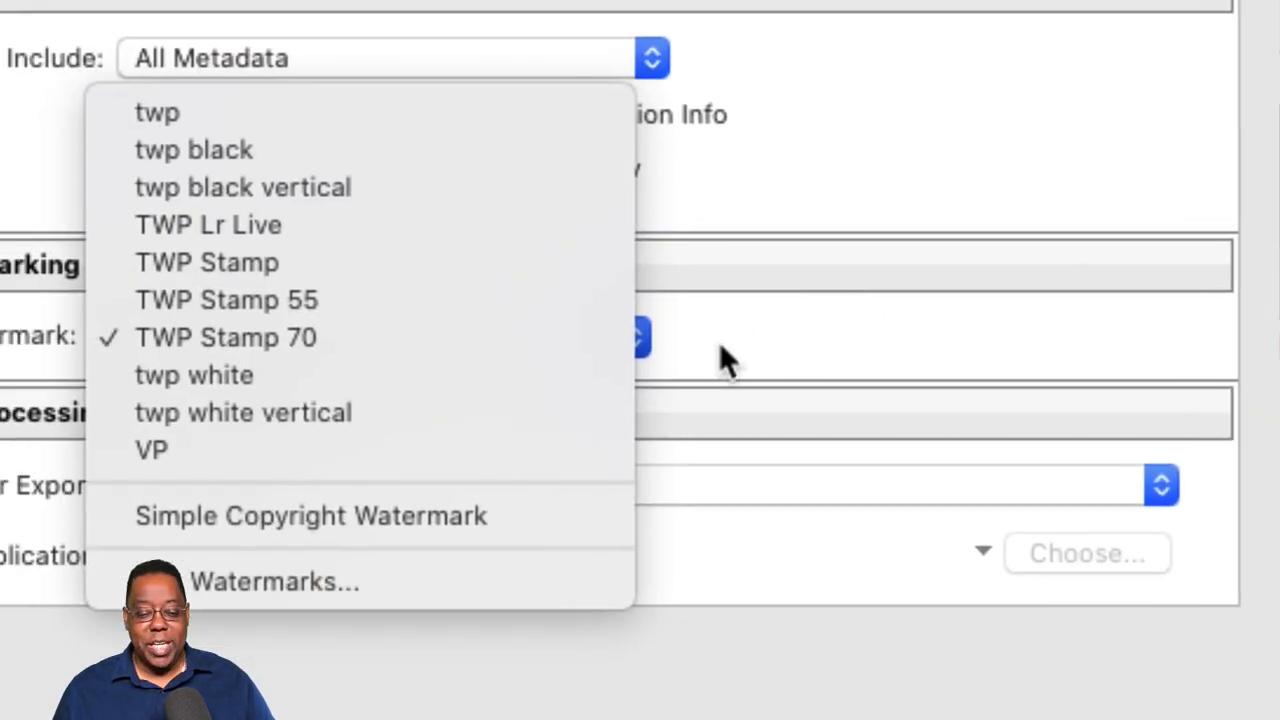
click(1015, 360)
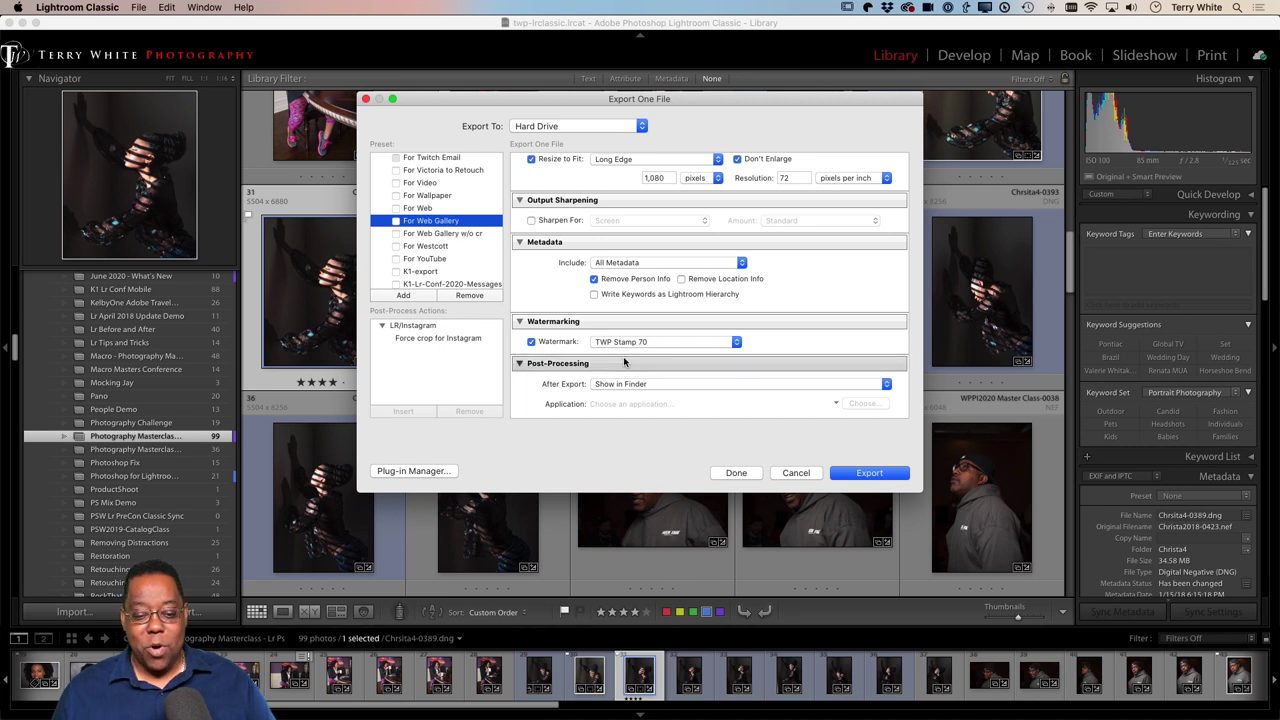
scroll(668, 288, up, 2)
scroll(668, 288, up, 2)
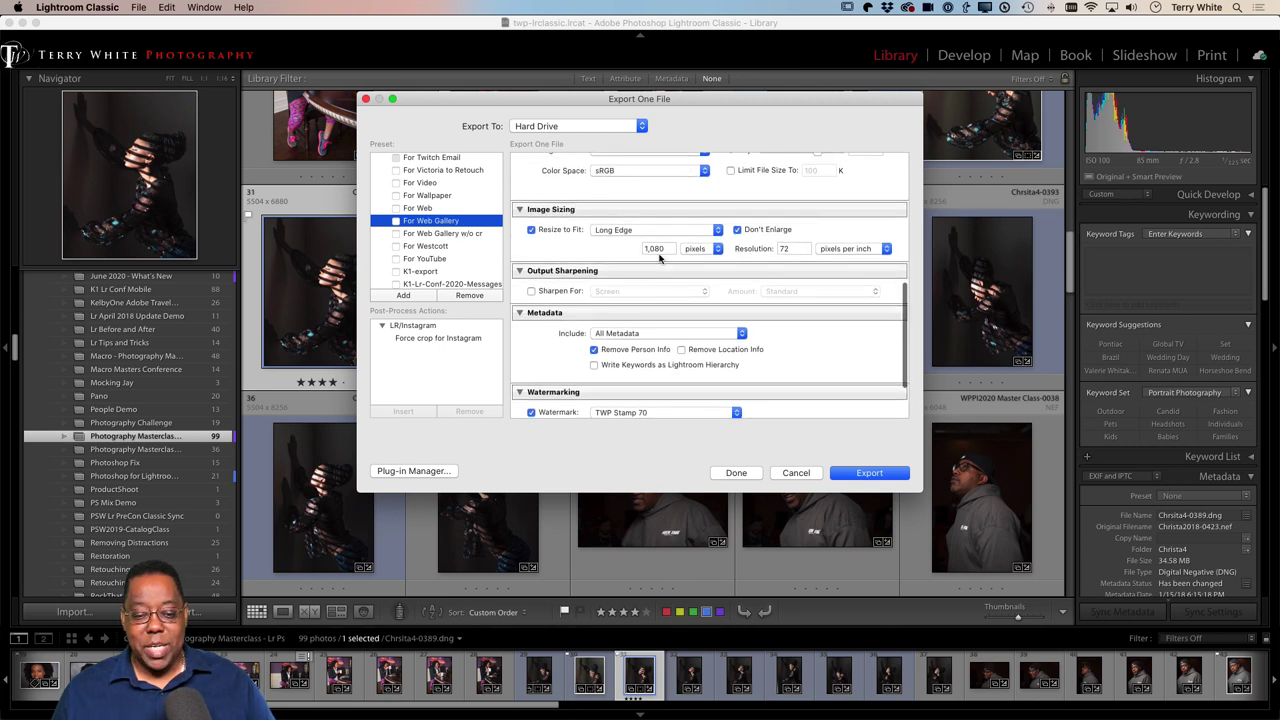
click(869, 476)
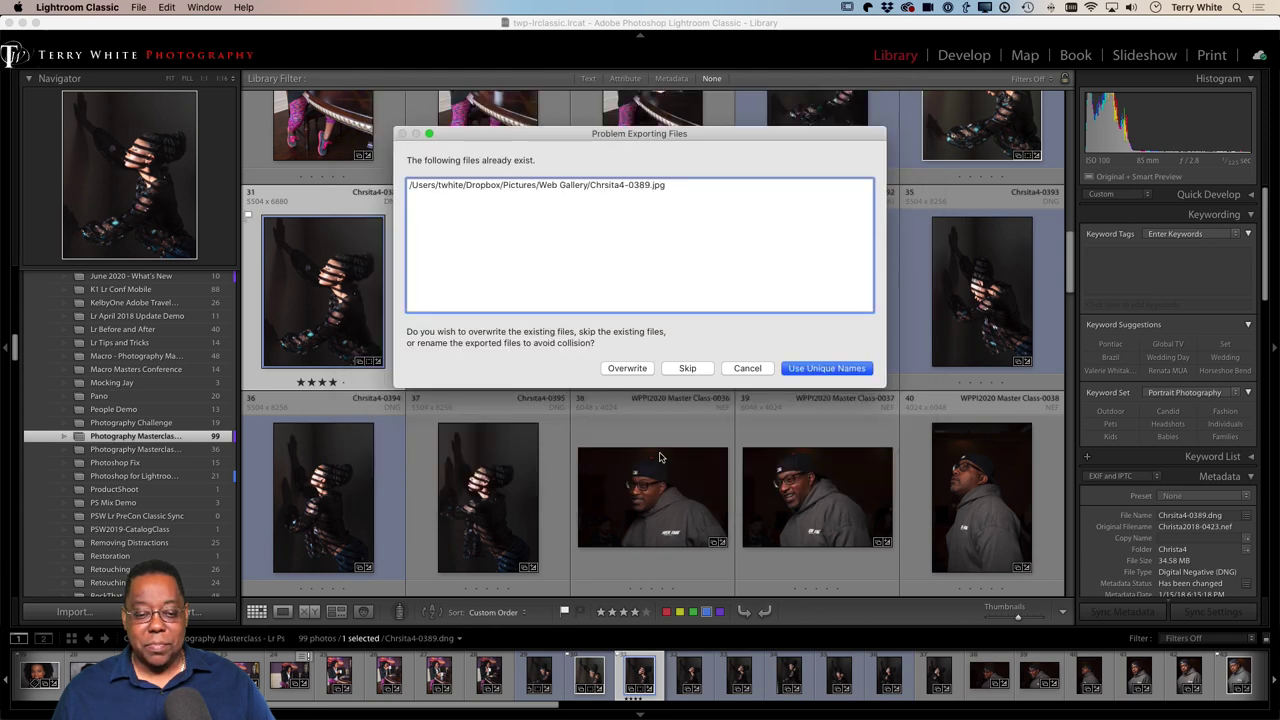
- Overwrite the existing Chrsita4-0389.jpg in the Web Gallery folder with the new export
click(648, 370)
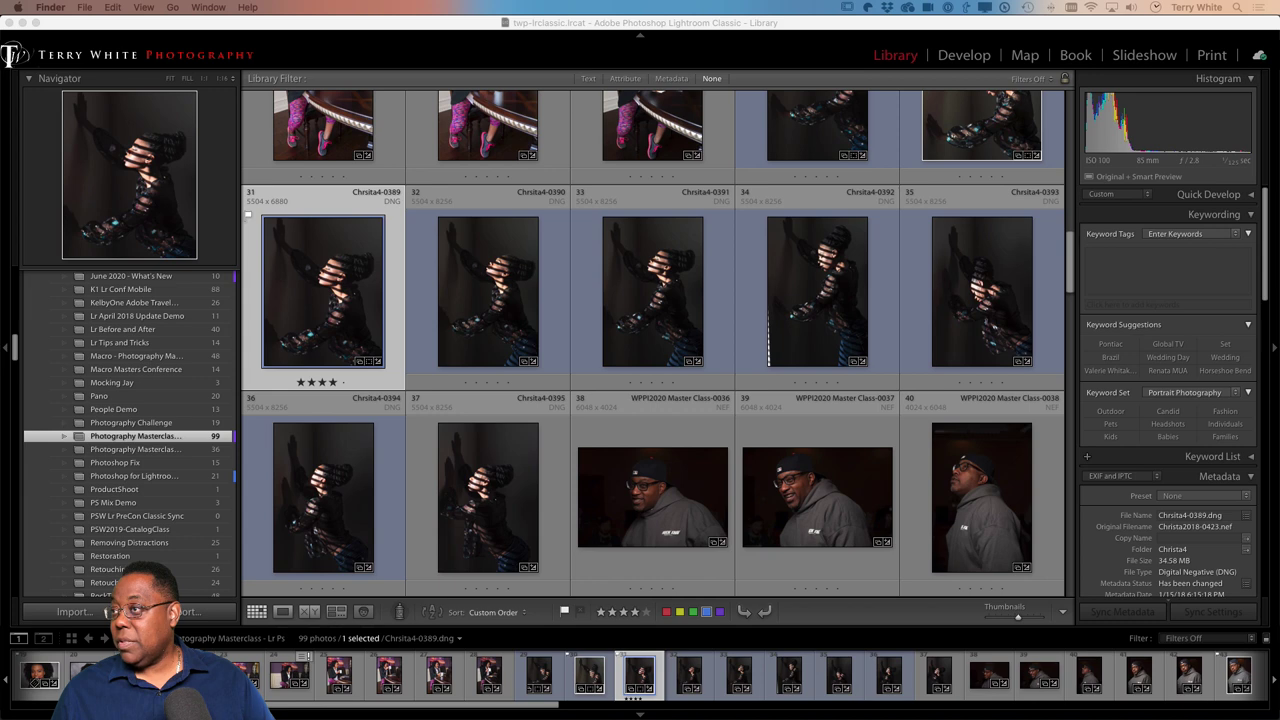
key(space)
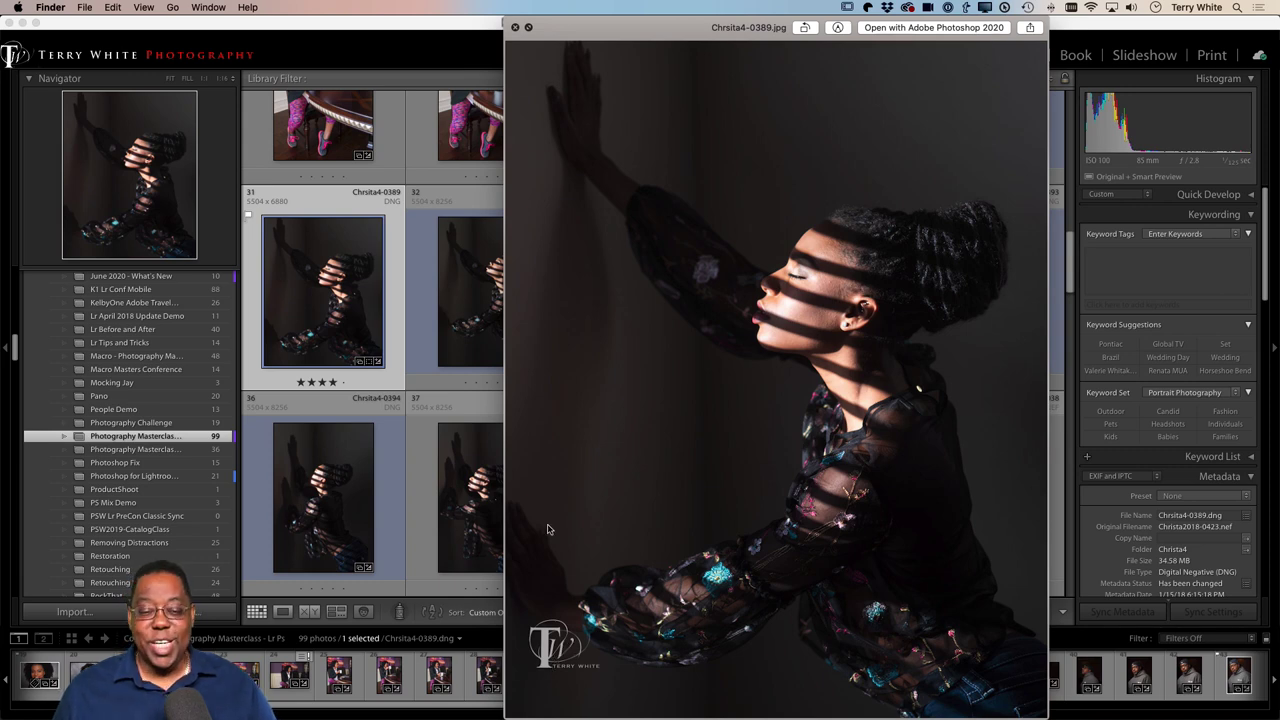
key(space)
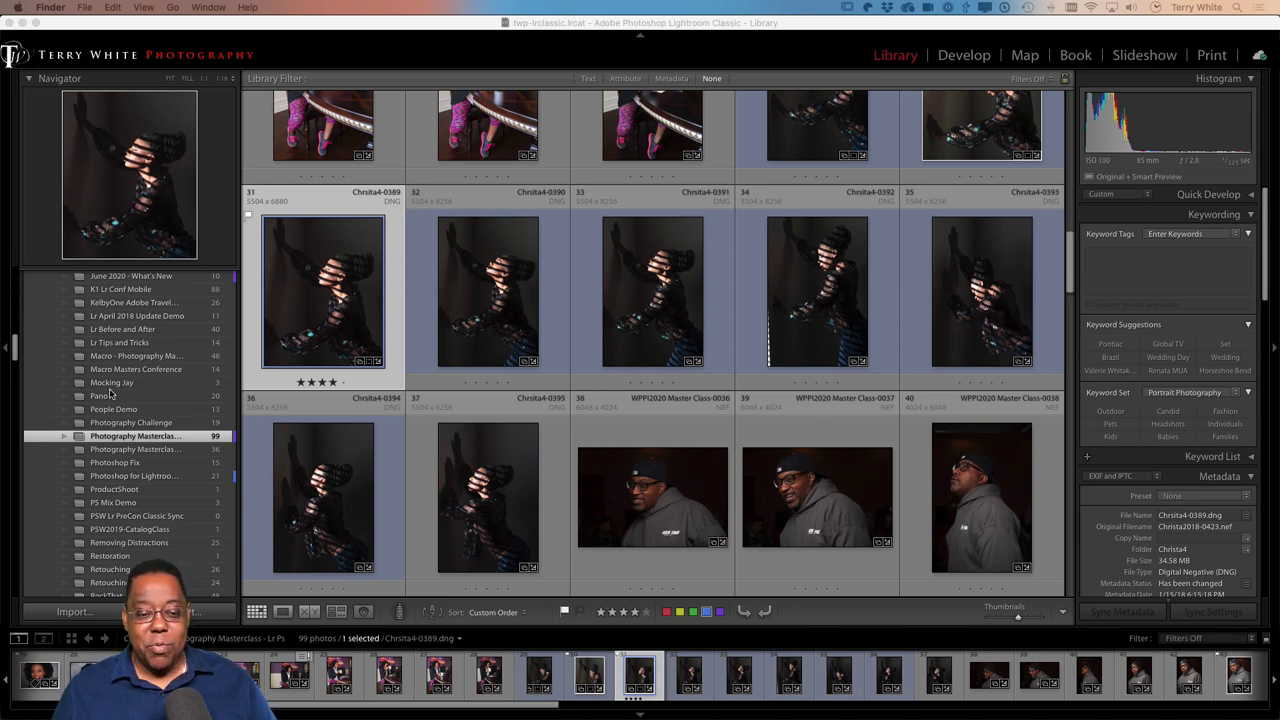
- Switch to Adobe Lightroom and open the portrait's export settings: JPG, 1,080 px, 100% quality
click(224, 32)
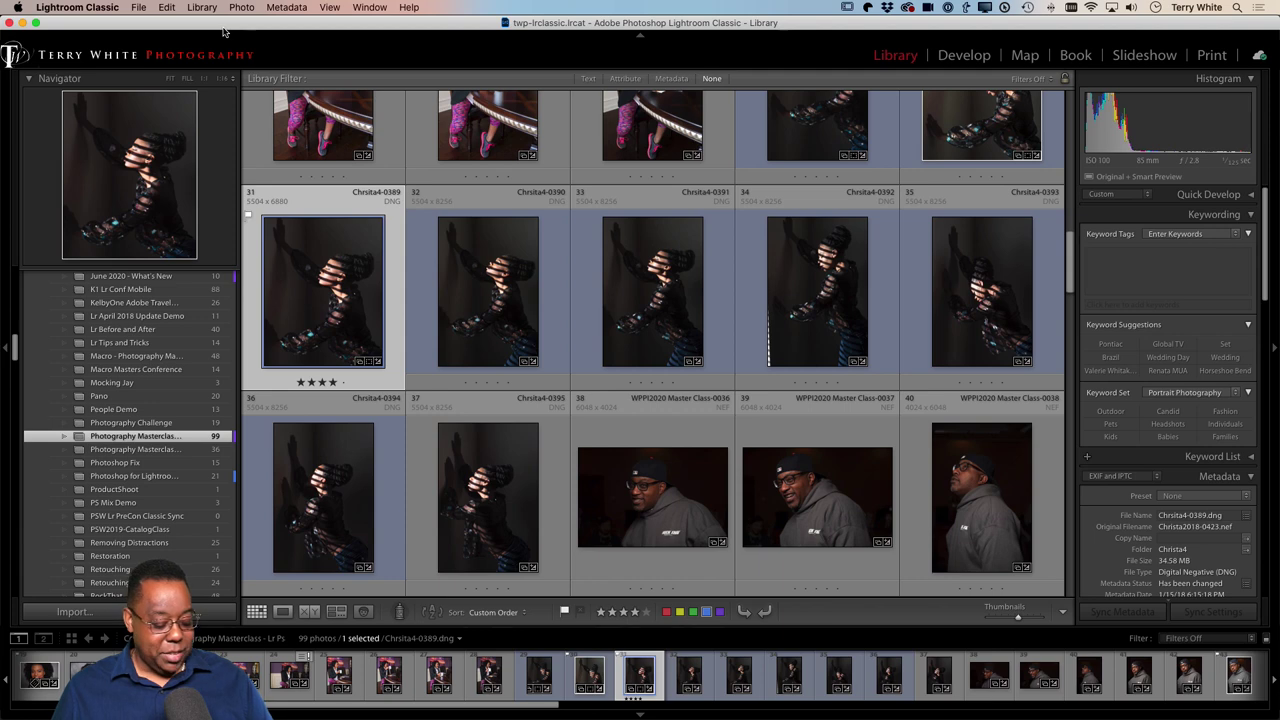
key(super+Tab)
key(super+Tab)
key(super+Tab)
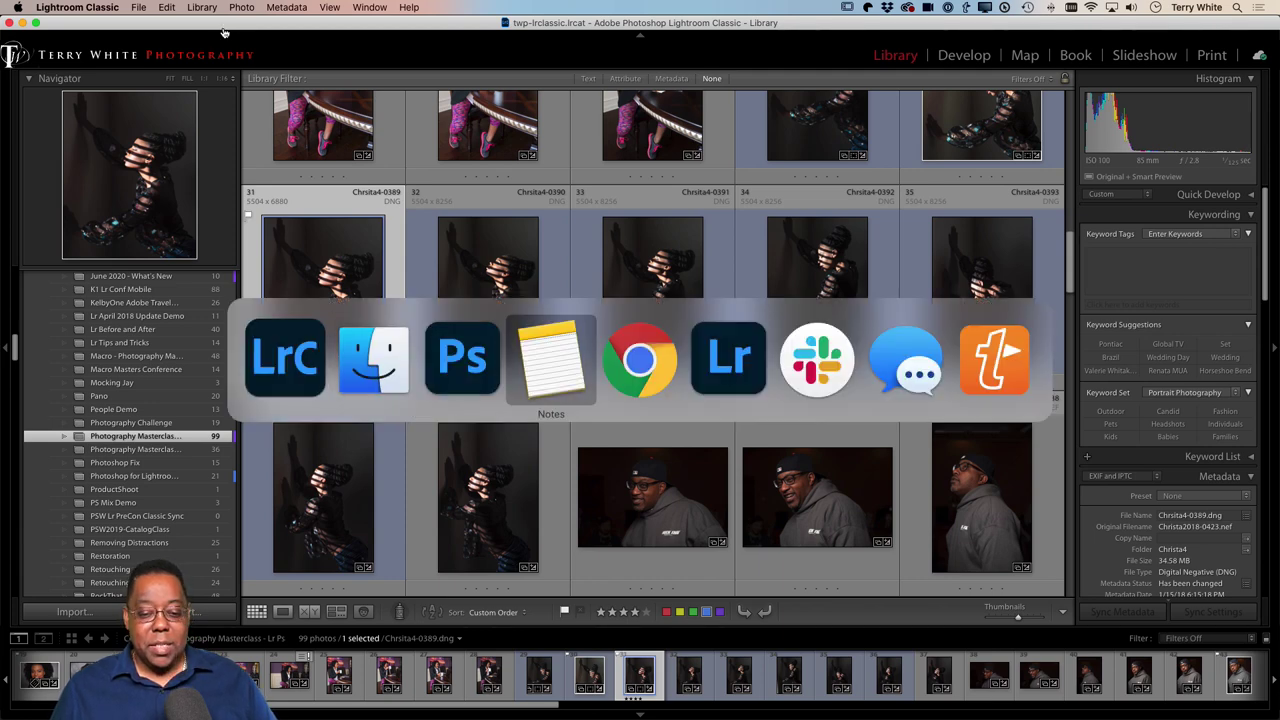
key(super+Tab)
key(super+Tab)
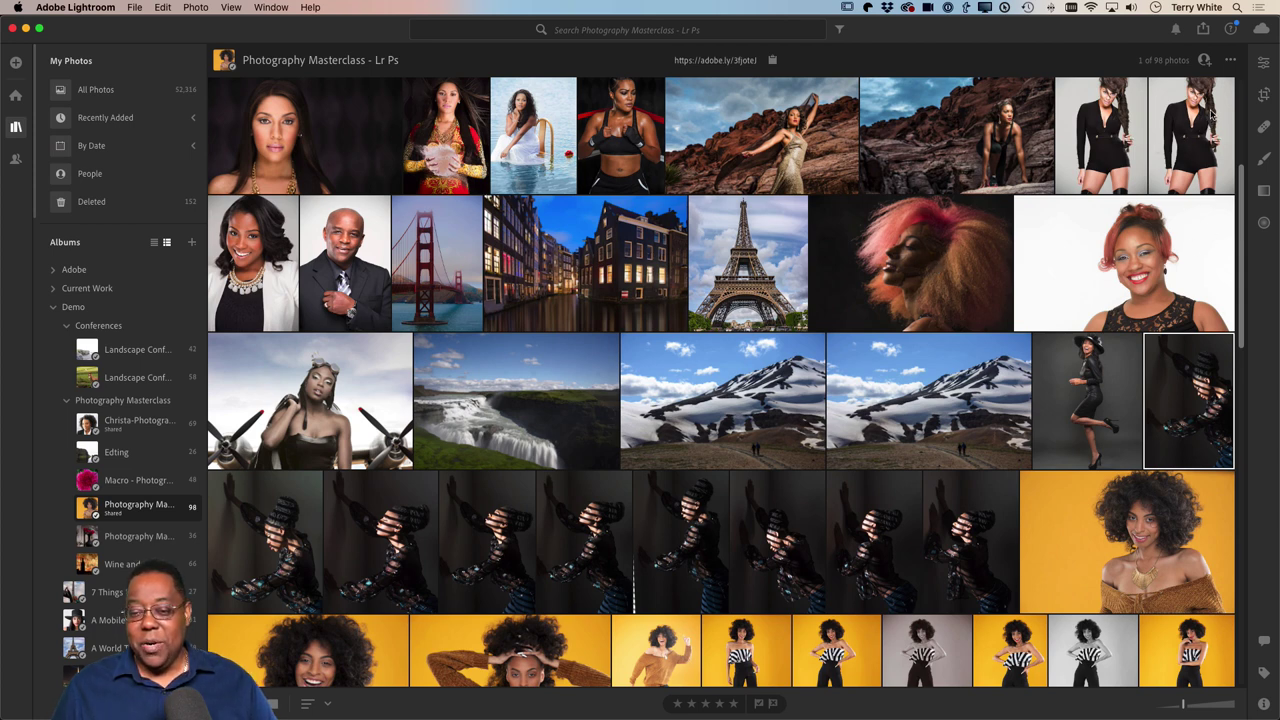
click(1203, 28)
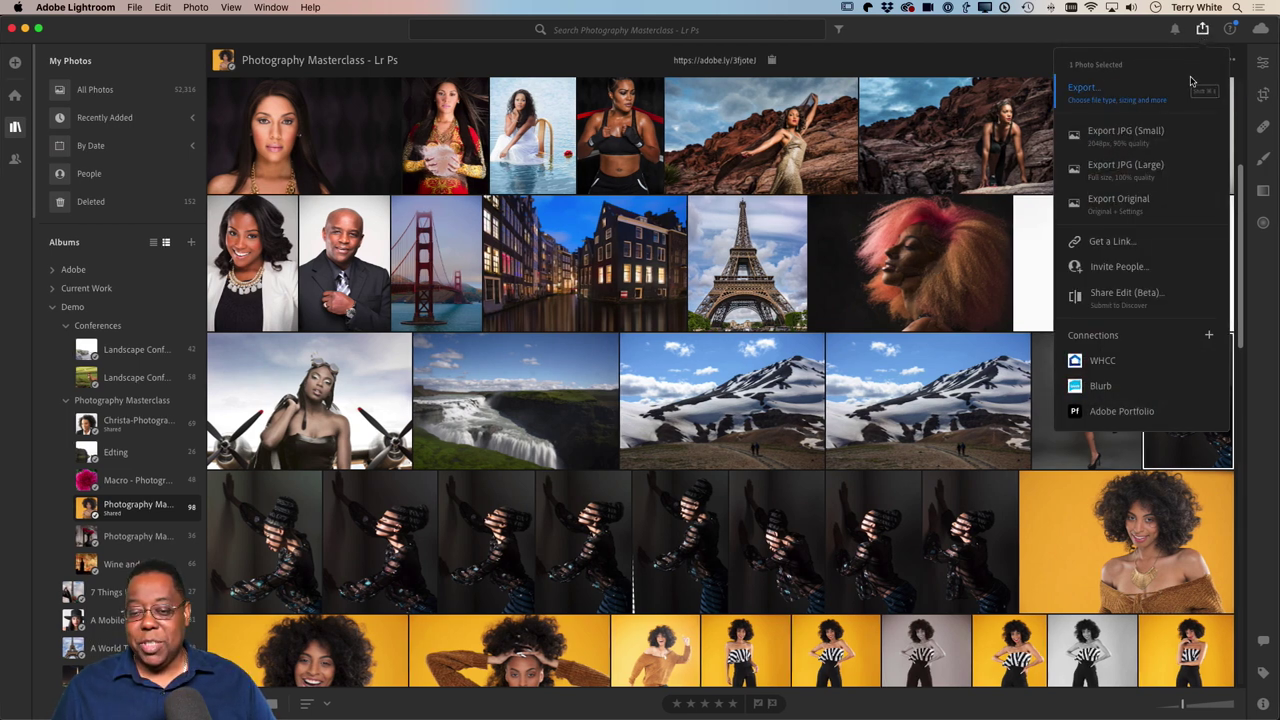
click(1106, 94)
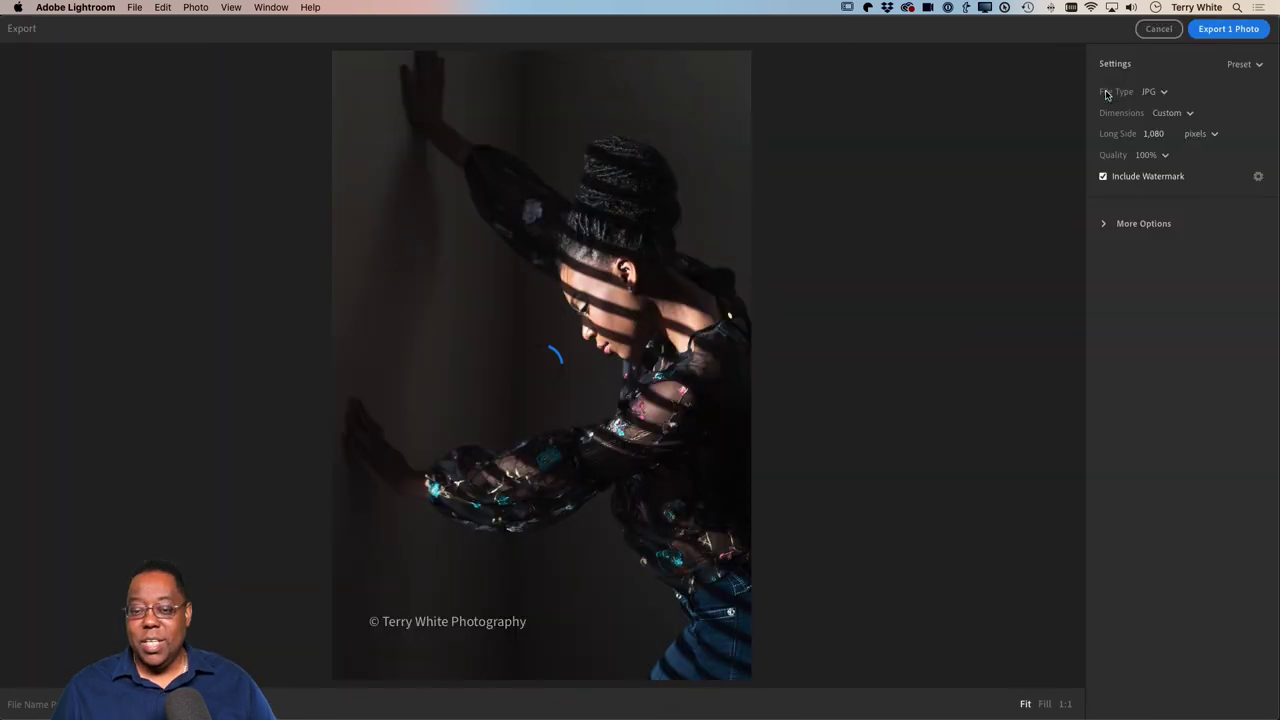
- Toggle Include Watermark off and back on, then open the copyright watermark's settings
click(1103, 178)
click(1103, 178)
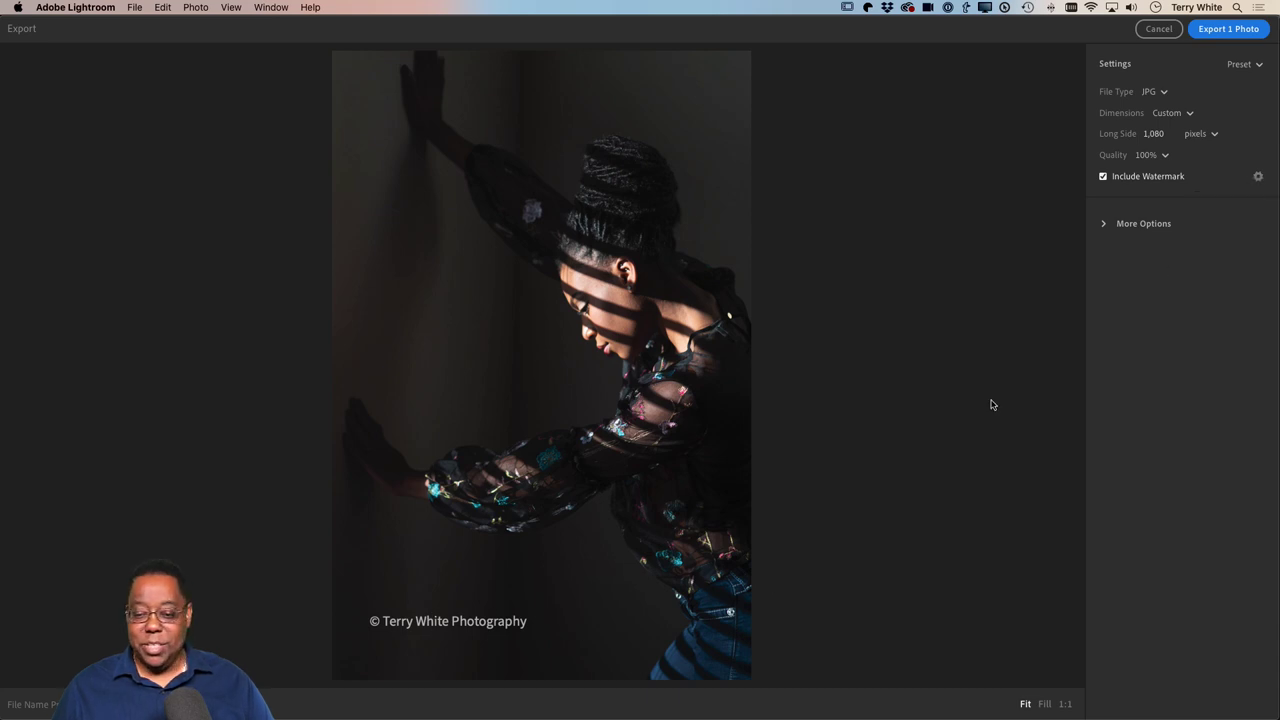
click(1257, 180)
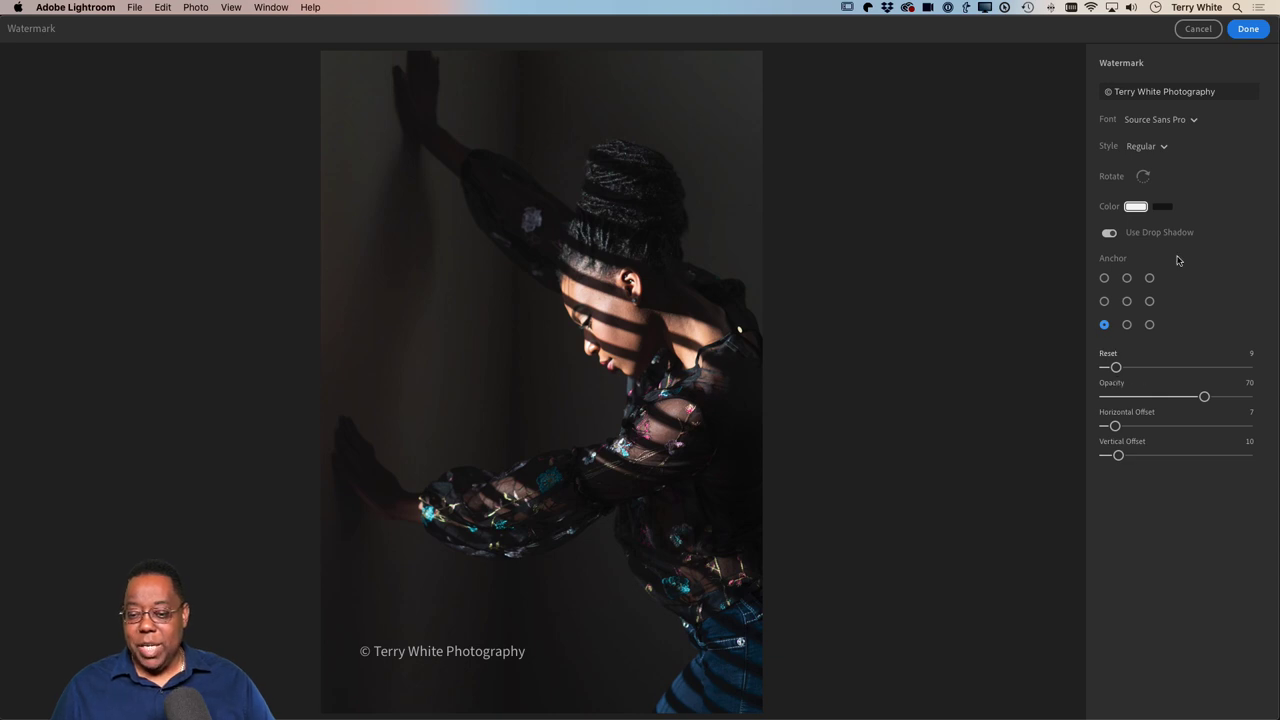
- Edit the watermark text, nudge its Size slider, and return to the export settings
click(1156, 91)
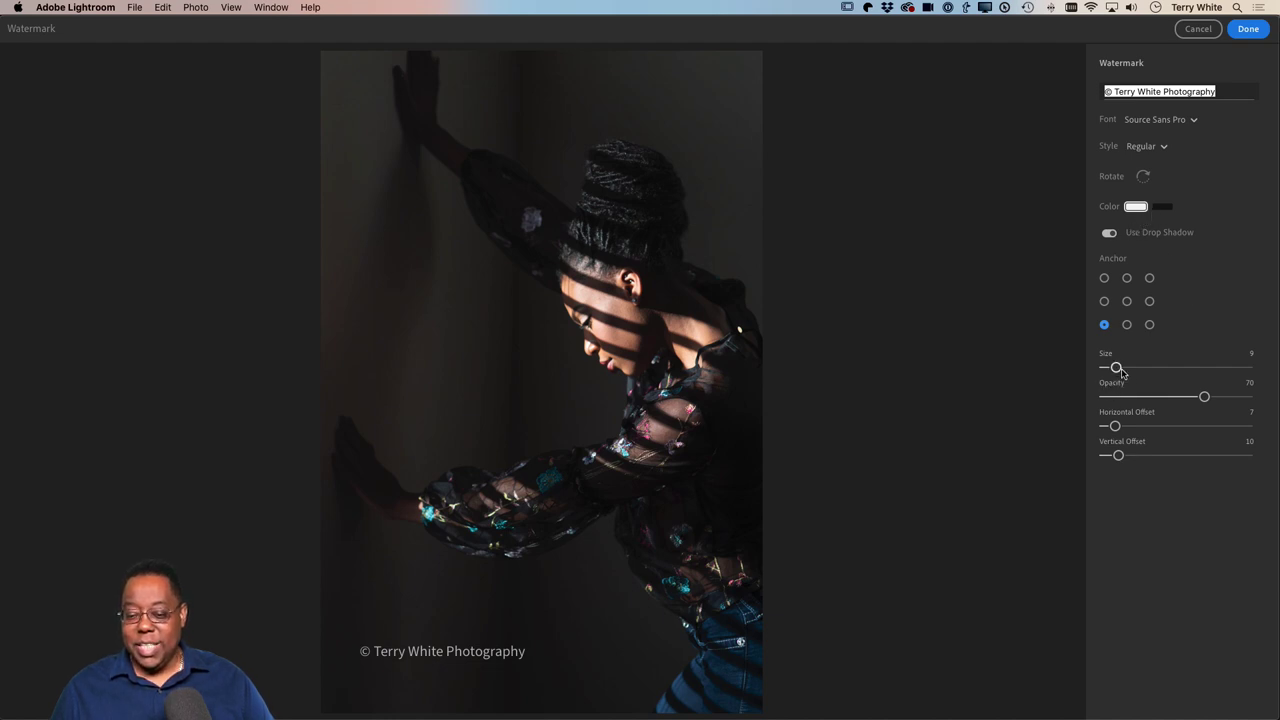
drag(1114, 368, 1129, 368)
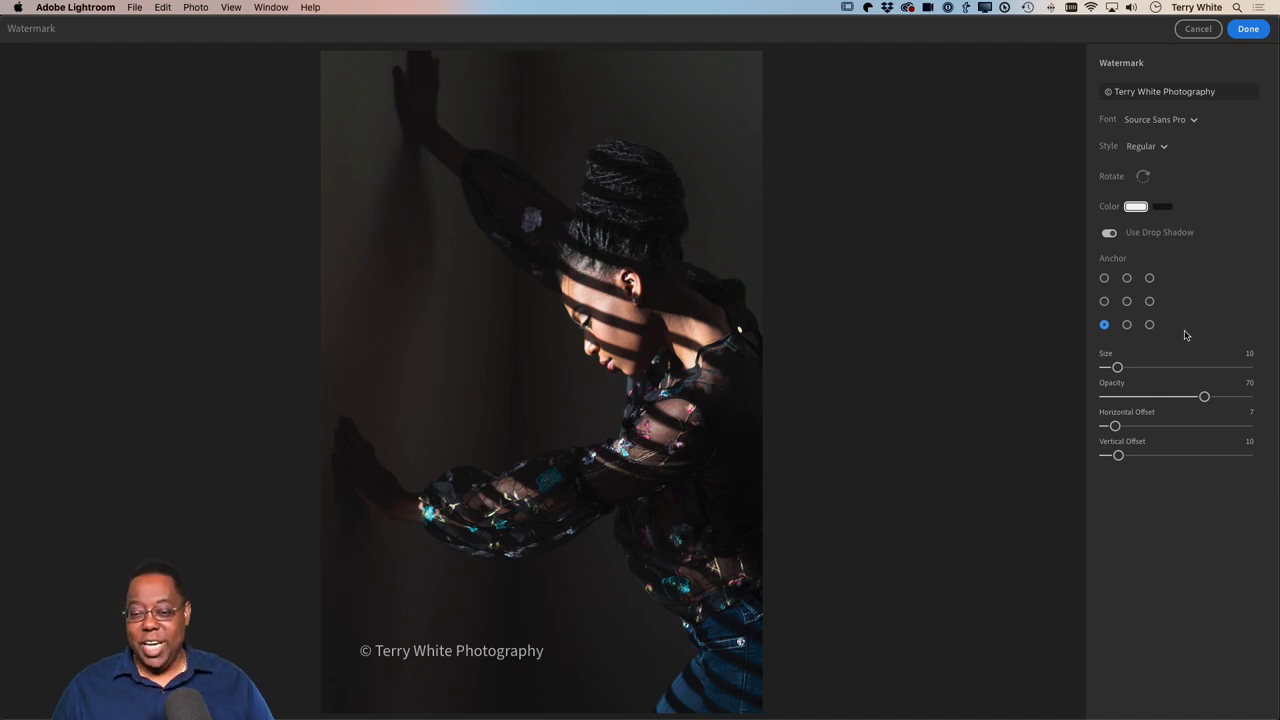
click(1197, 29)
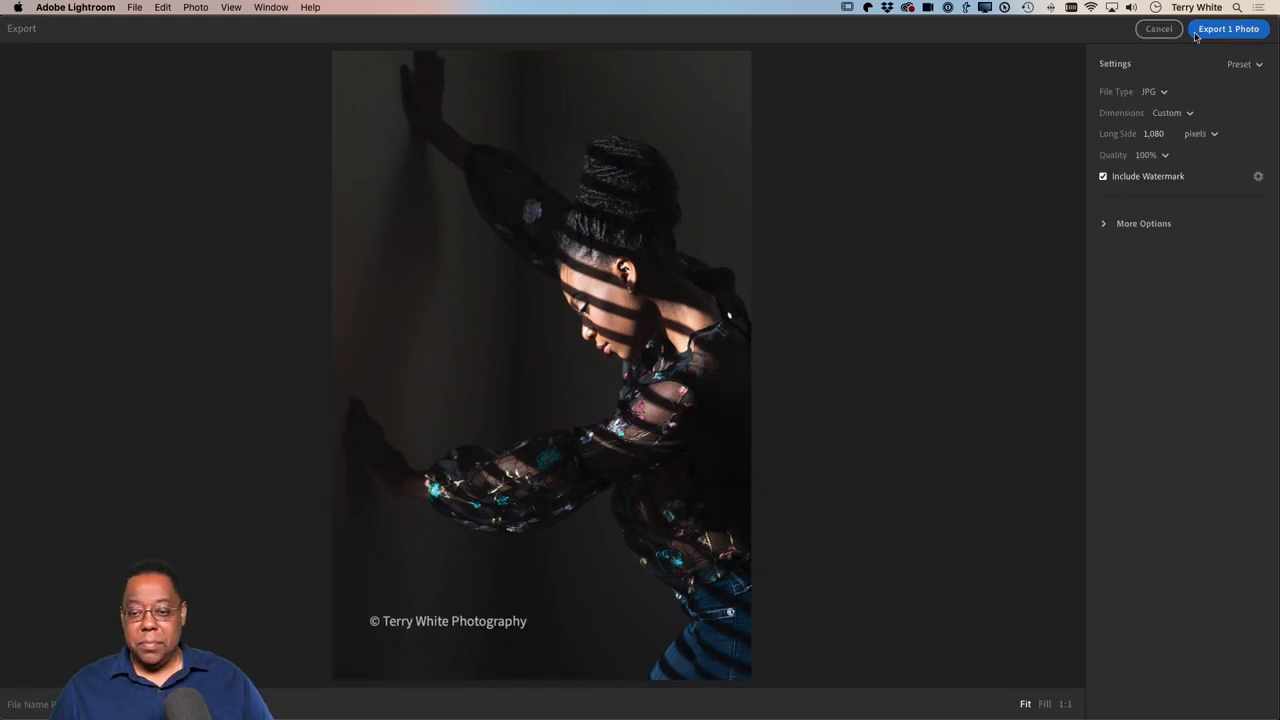
- Cancel the Adobe Lightroom export and return to Lightroom Classic's Library grid
click(1159, 29)
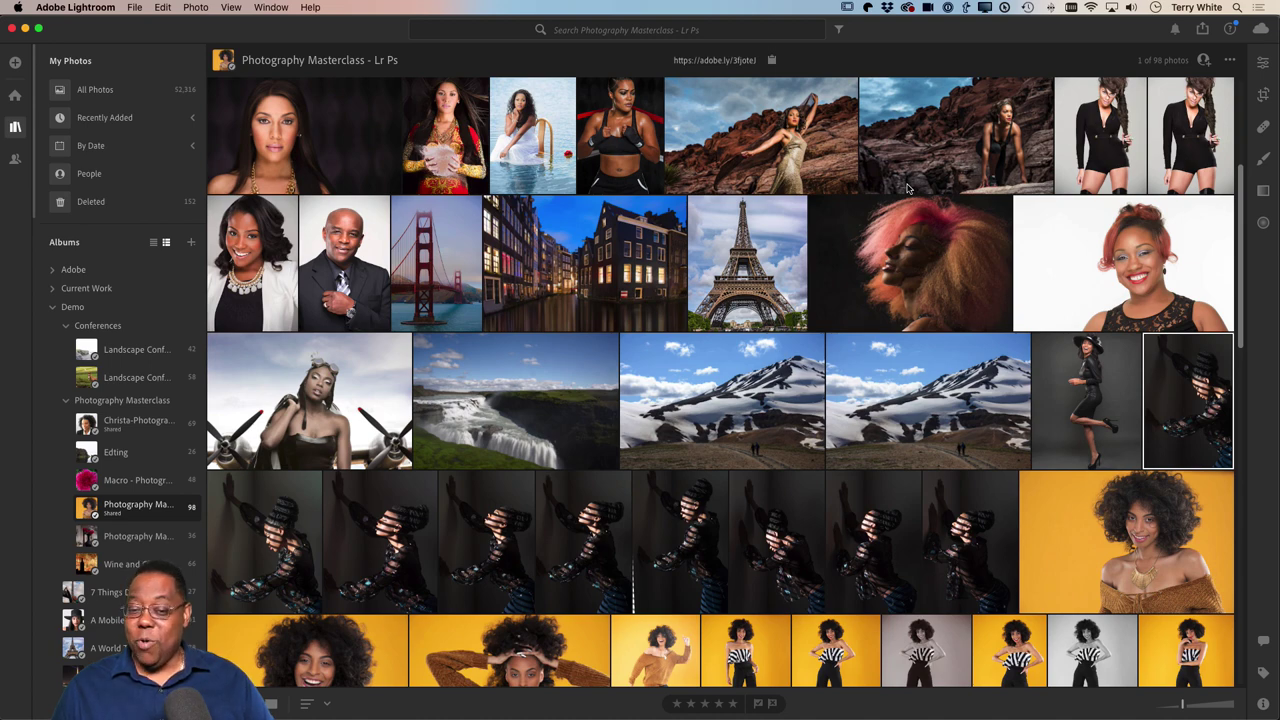
key(super+Tab)
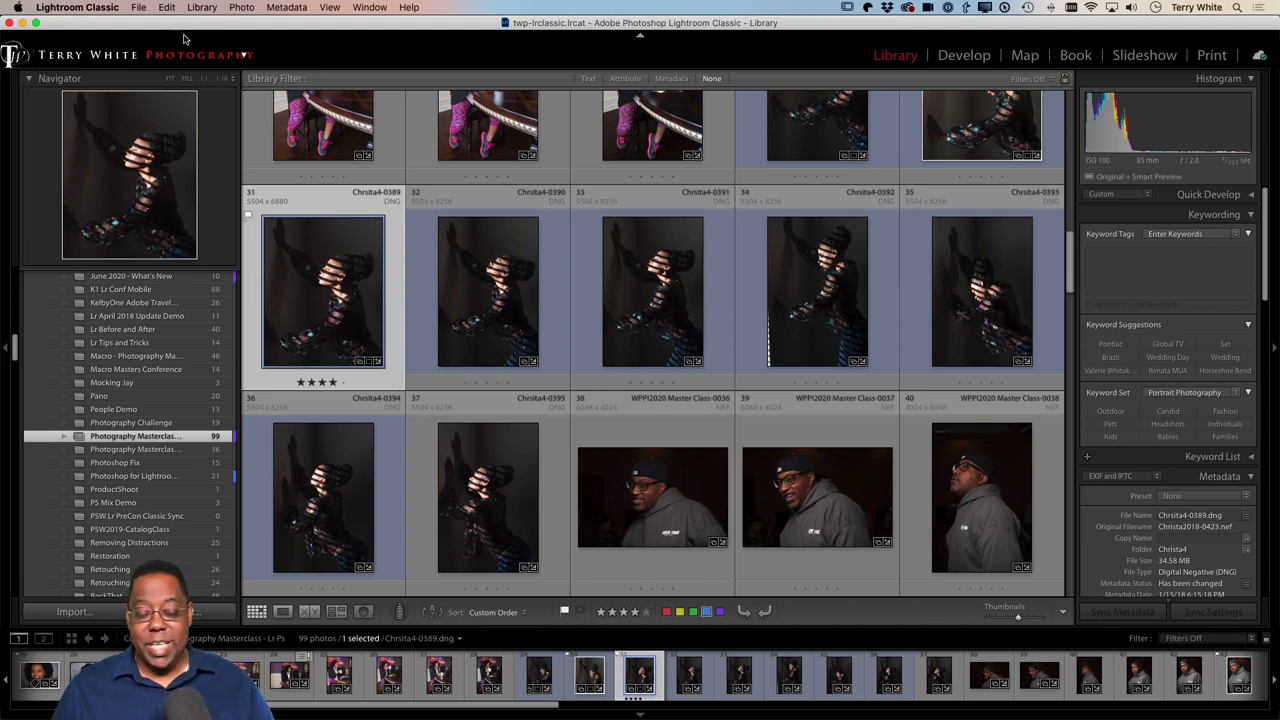
- Open Export One File and type 'For Print' as the subfolder name, keeping the destination
click(139, 8)
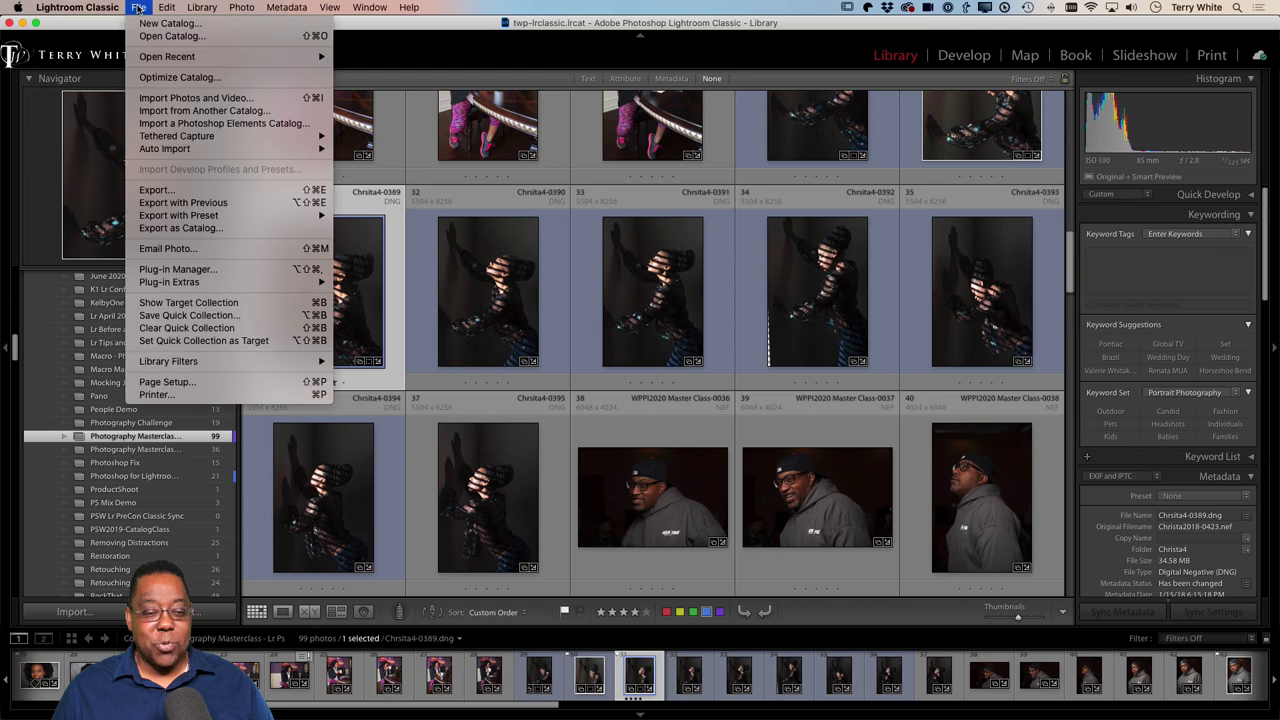
click(160, 192)
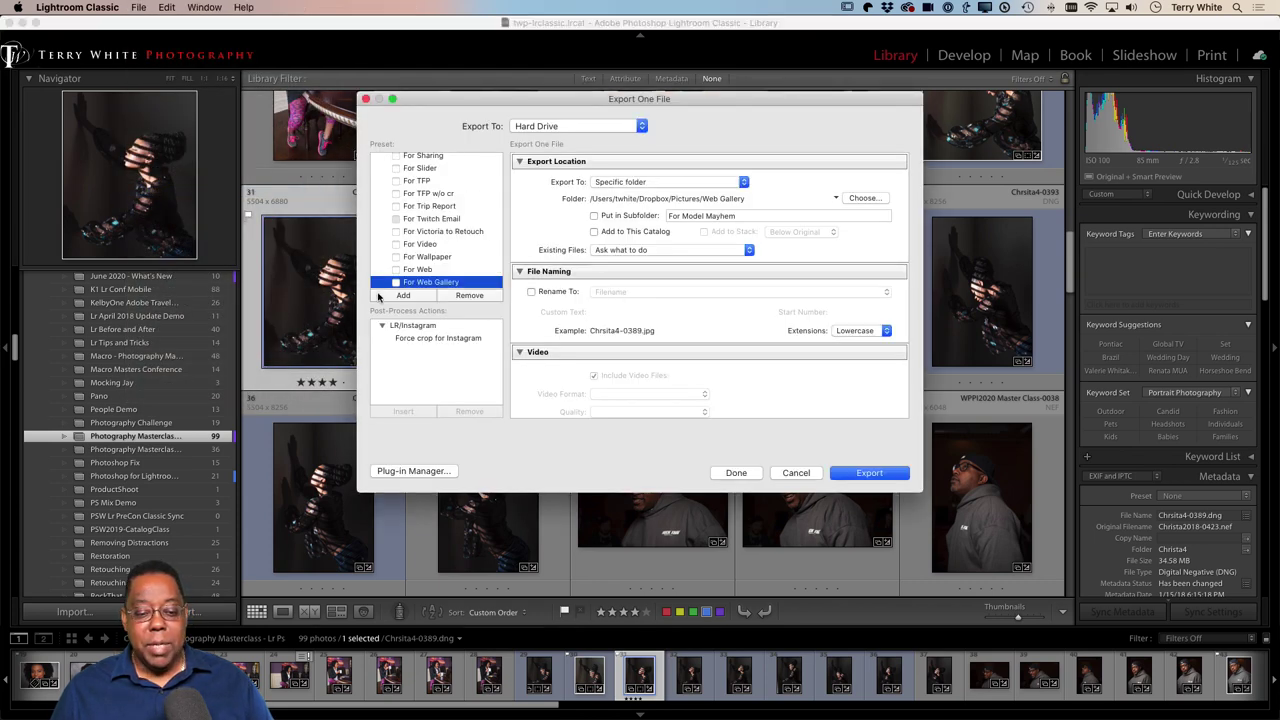
scroll(440, 235, up, 10)
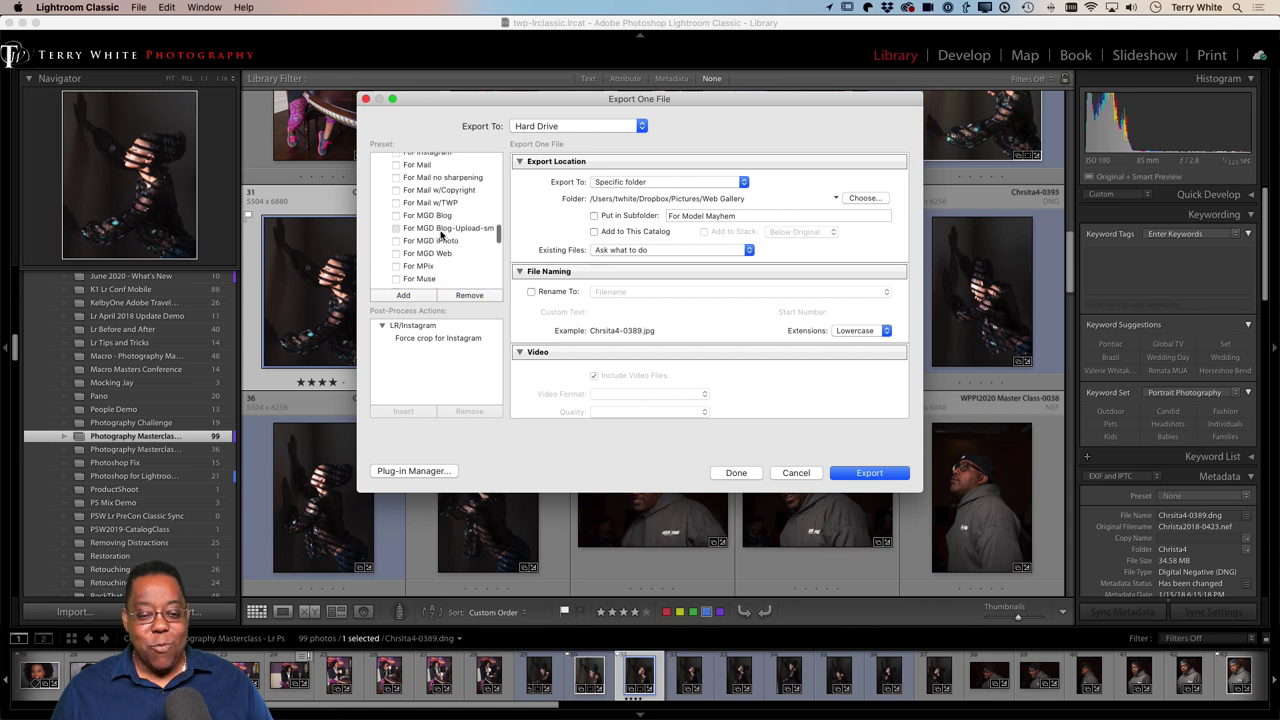
scroll(441, 235, up, 10)
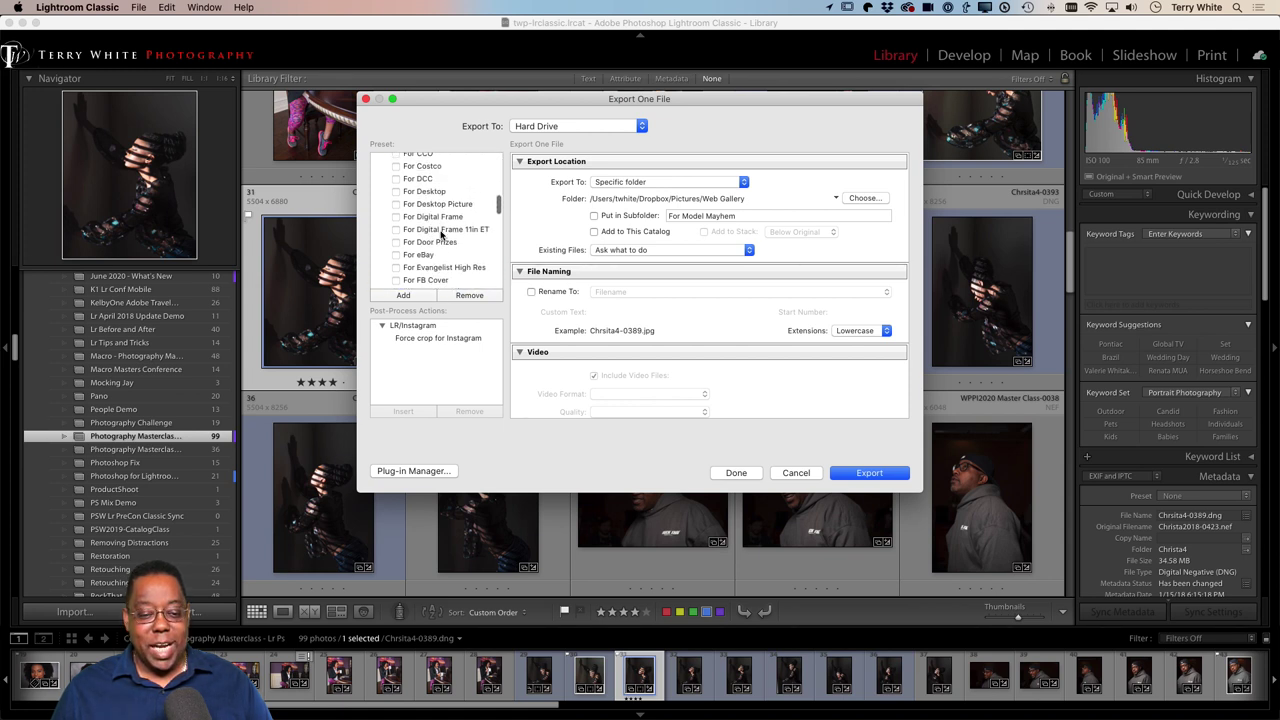
scroll(441, 235, down, 15)
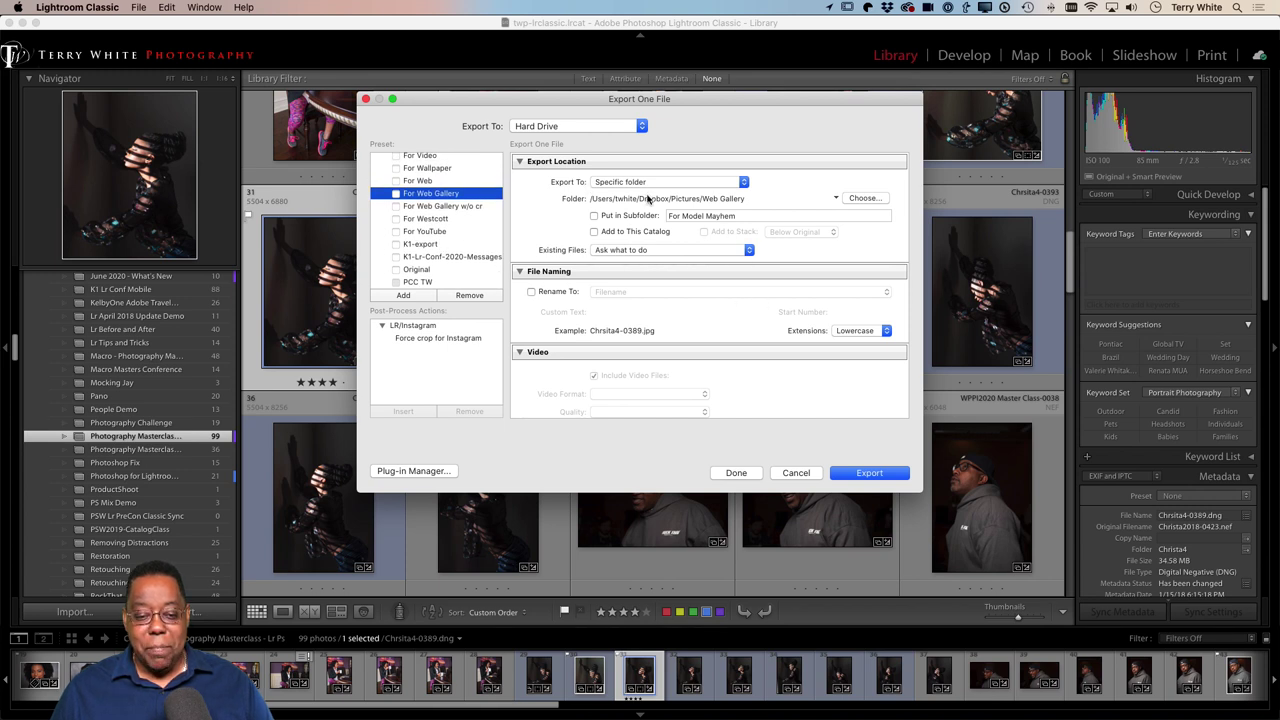
triple_click(738, 216)
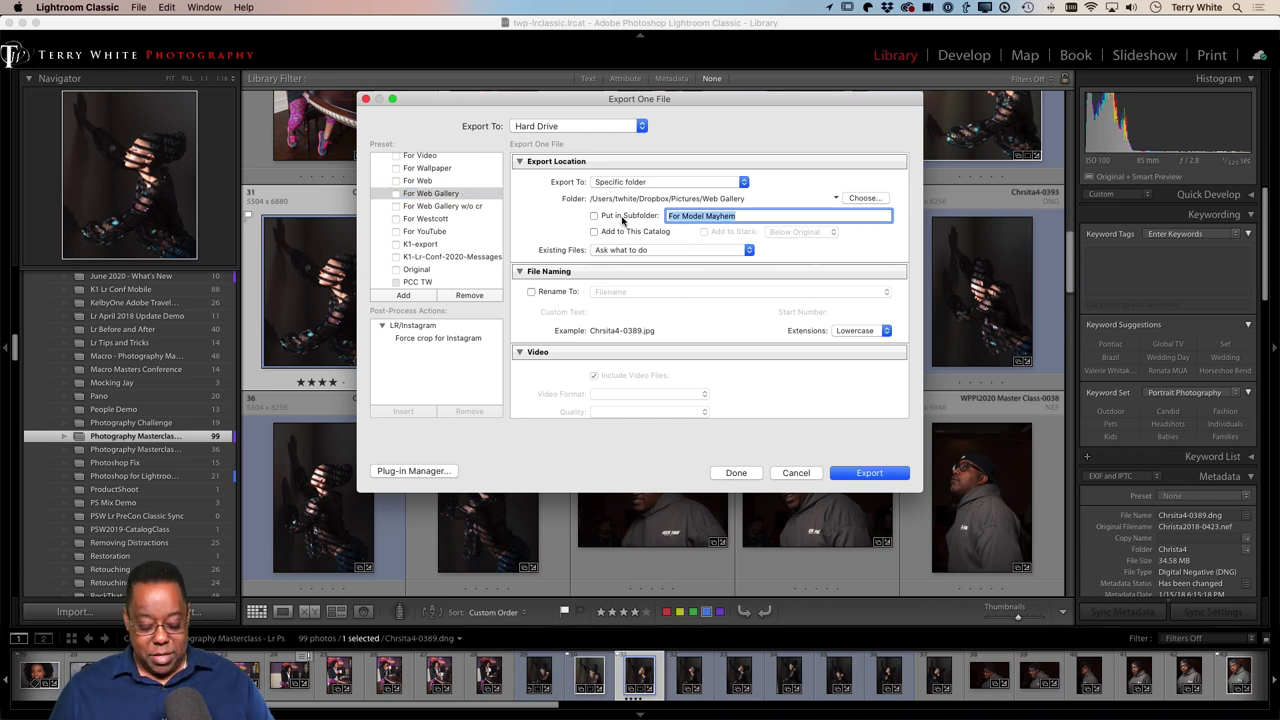
text(For)
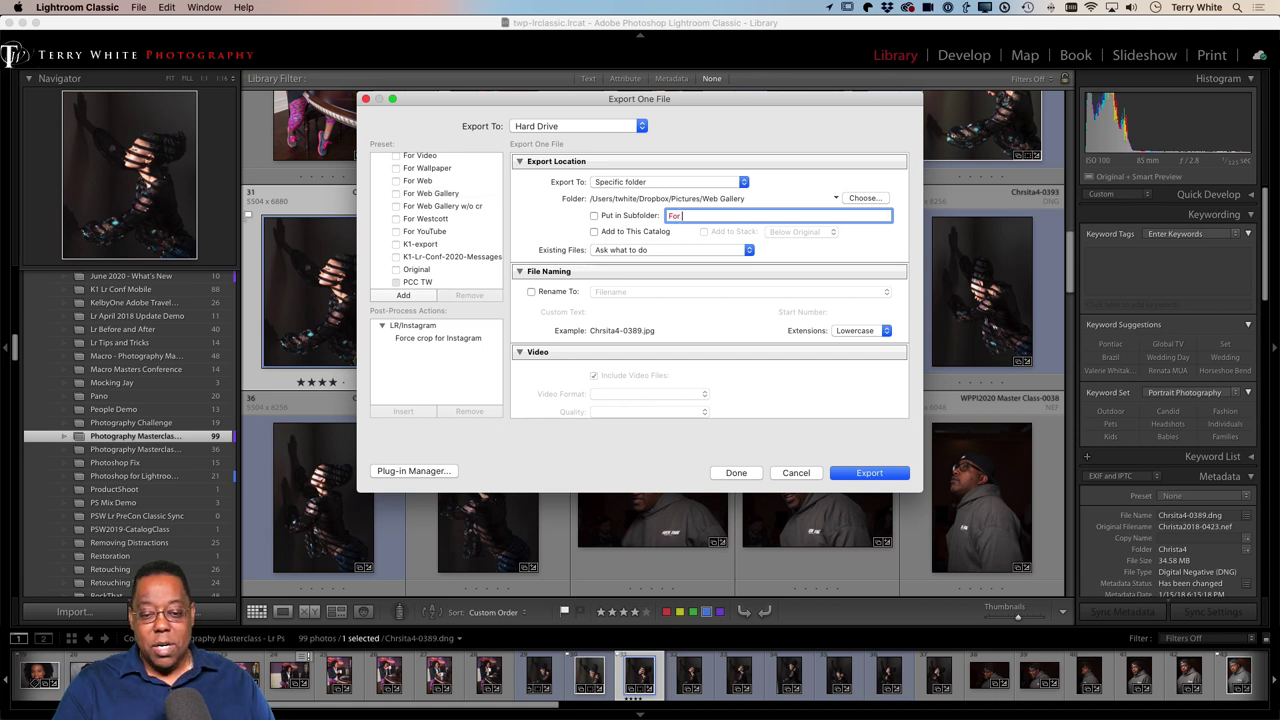
text( Print)
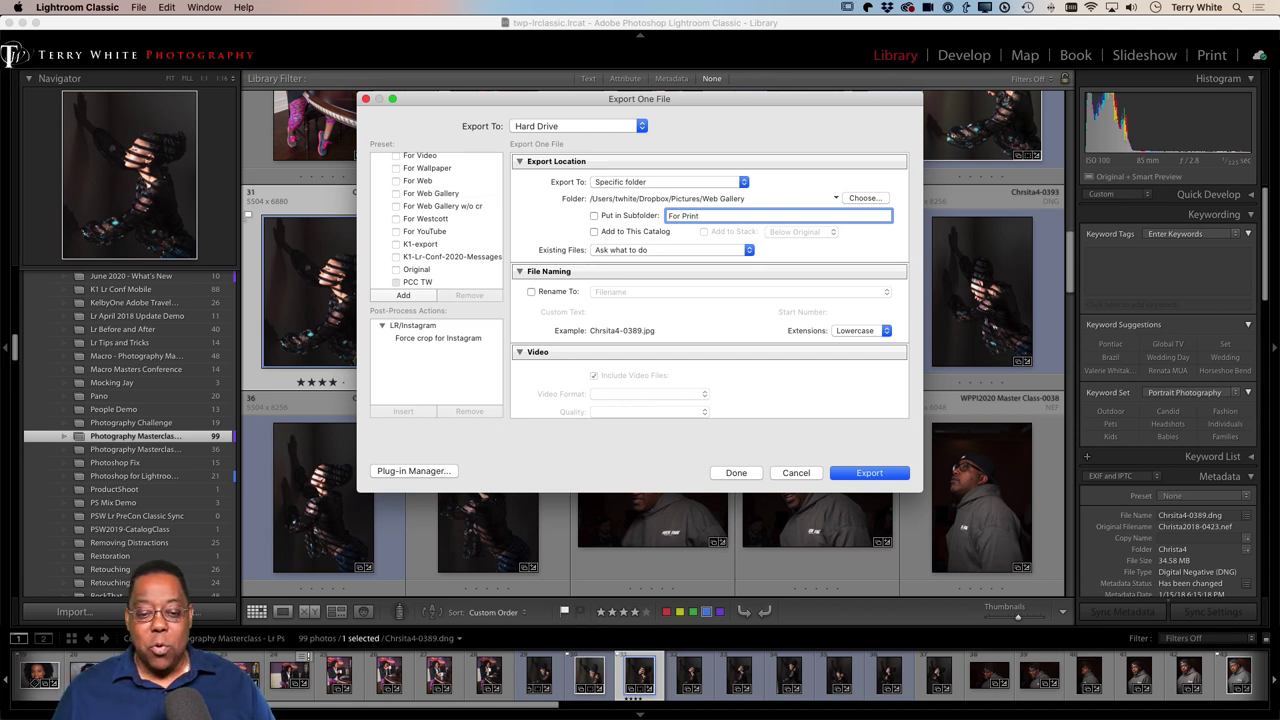
click(838, 199)
click(837, 199)
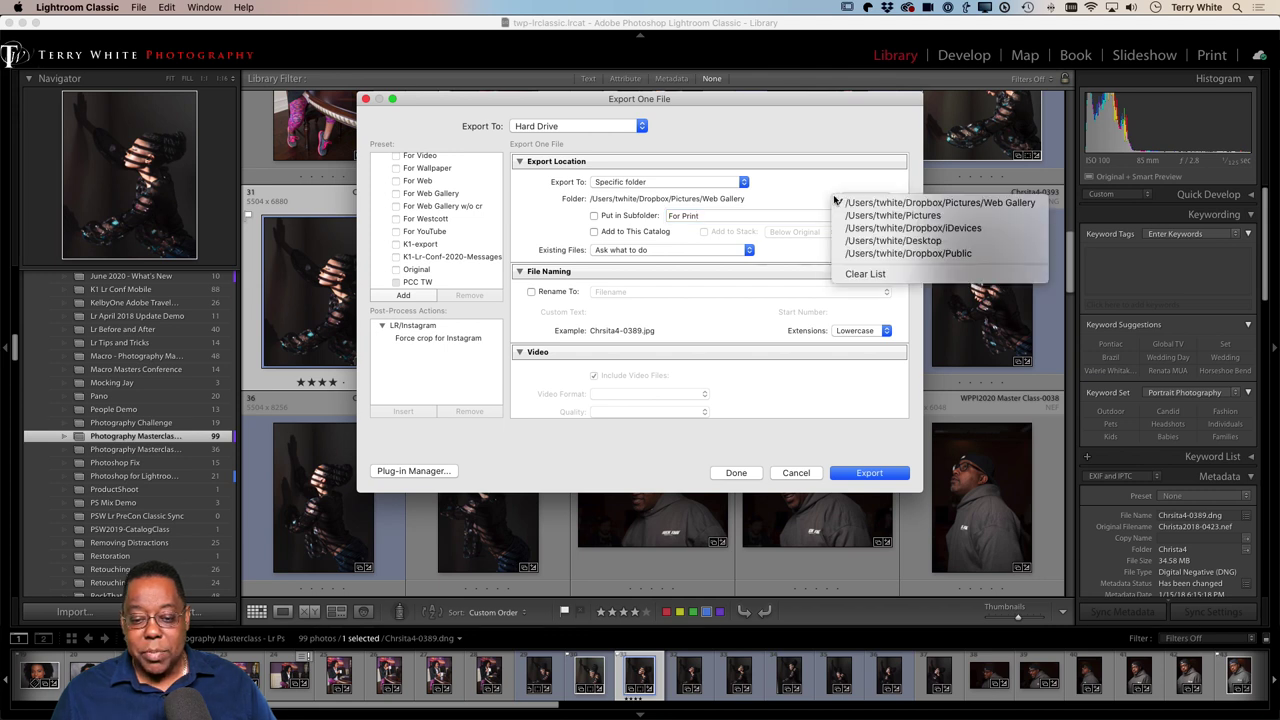
click(783, 188)
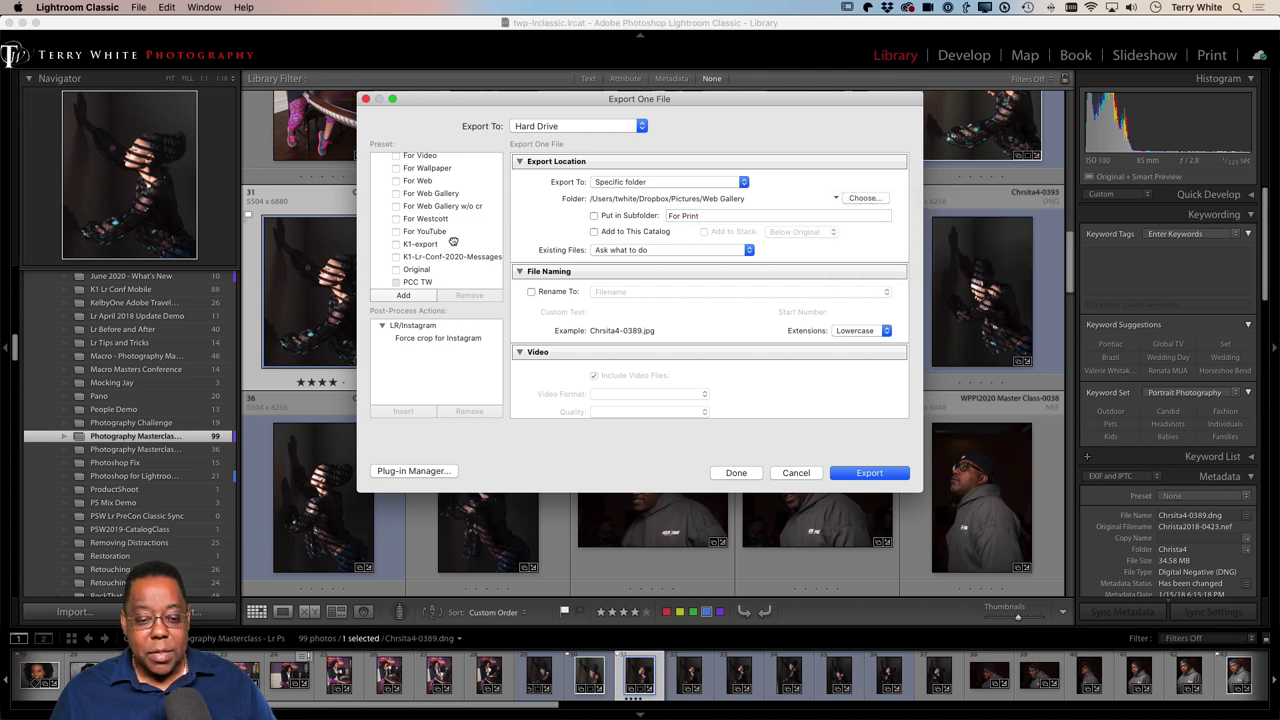
- Load the For TFP w/o cr preset and rename its subfolder from For TFP to For Print
click(725, 217)
scroll(466, 251, up, 5)
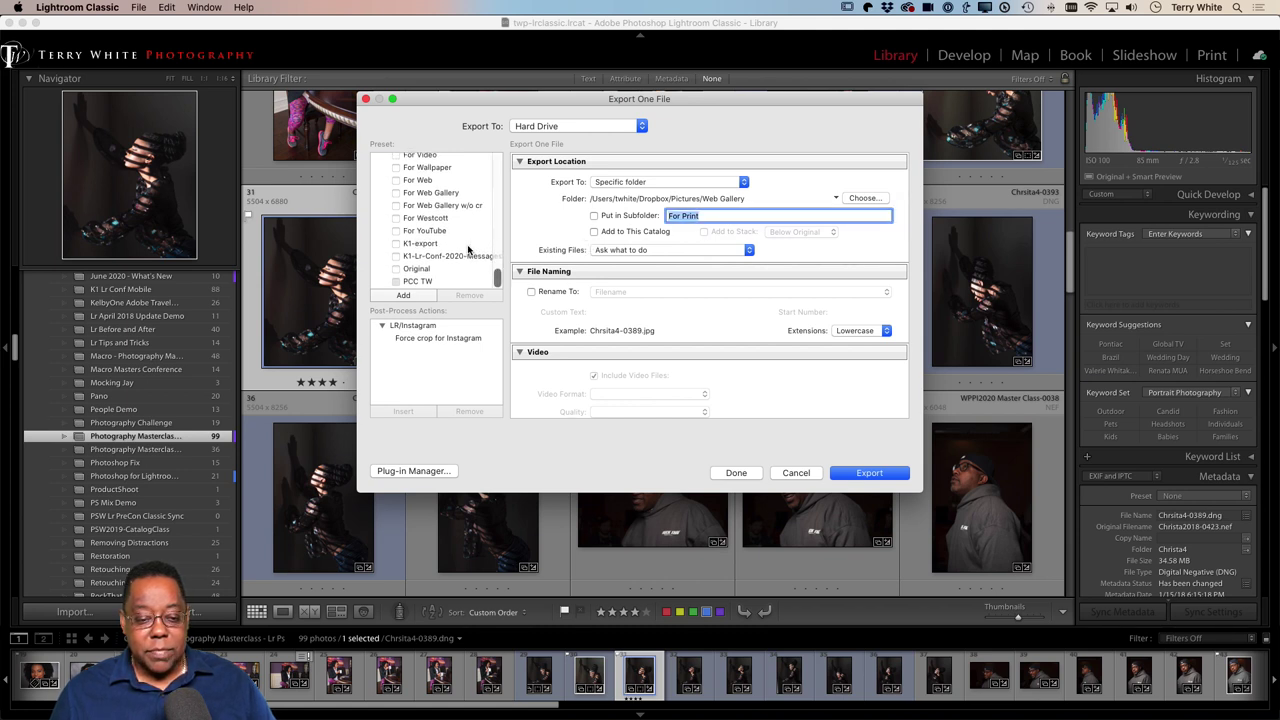
click(441, 222)
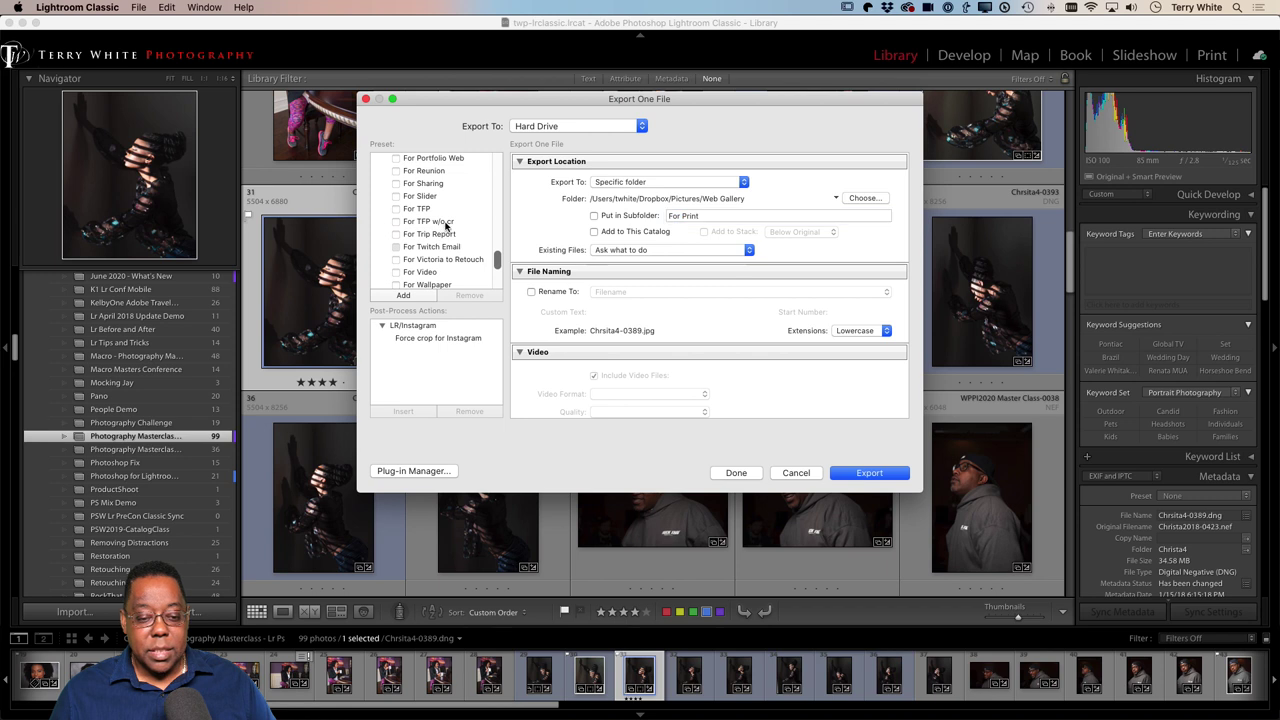
click(712, 216)
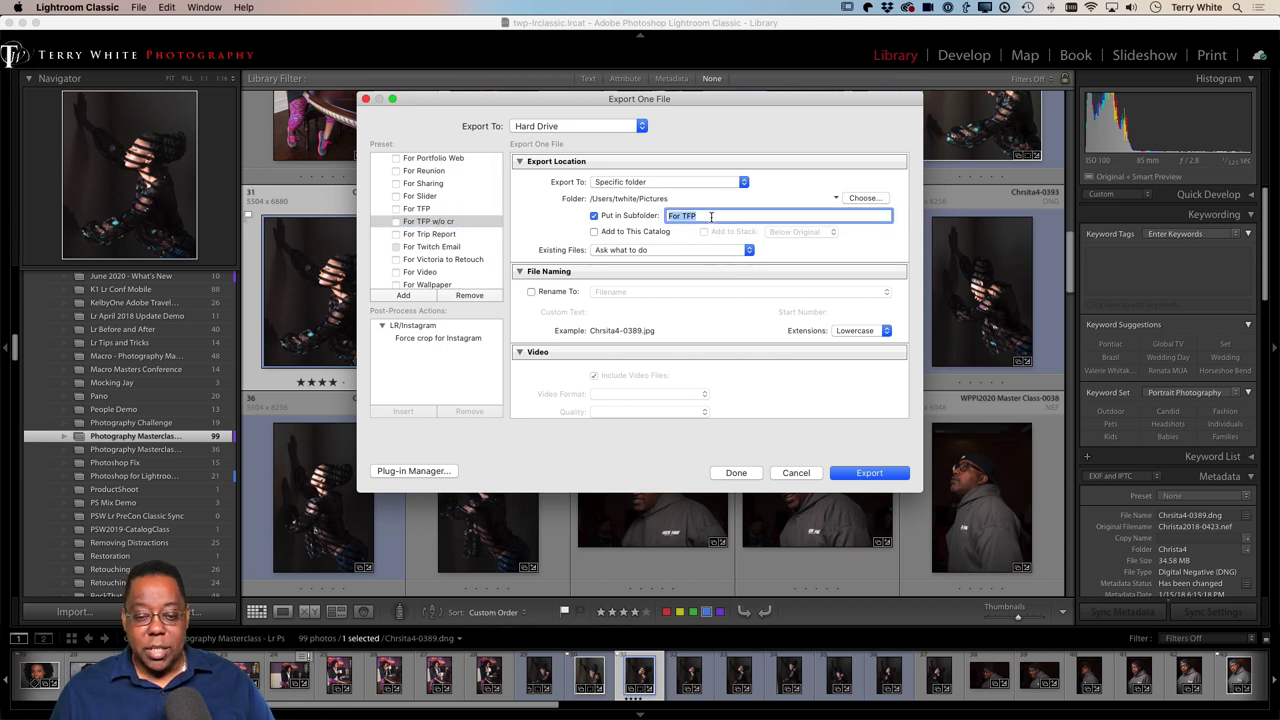
scroll(712, 220, down, 1)
key(BackSpace)
key(BackSpace)
key(BackSpace)
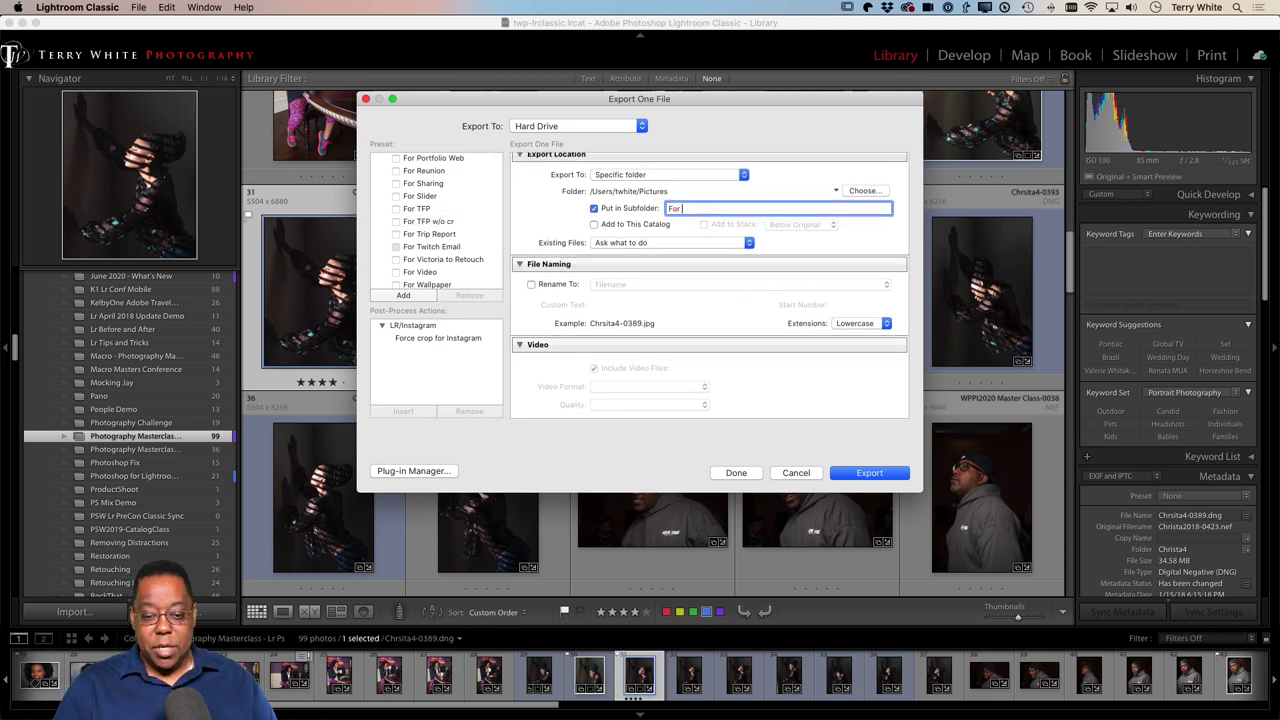
text(Print)
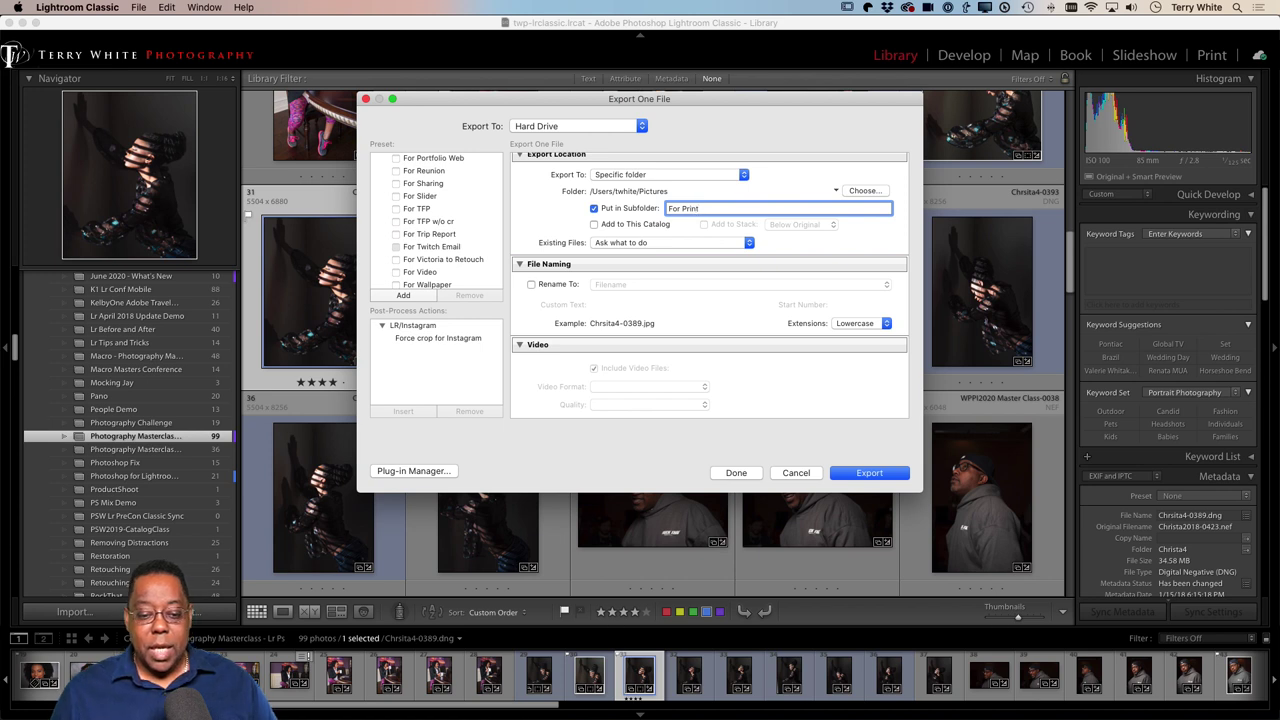
- Turn off image resizing so the portrait exports at full size
scroll(655, 286, down, 3)
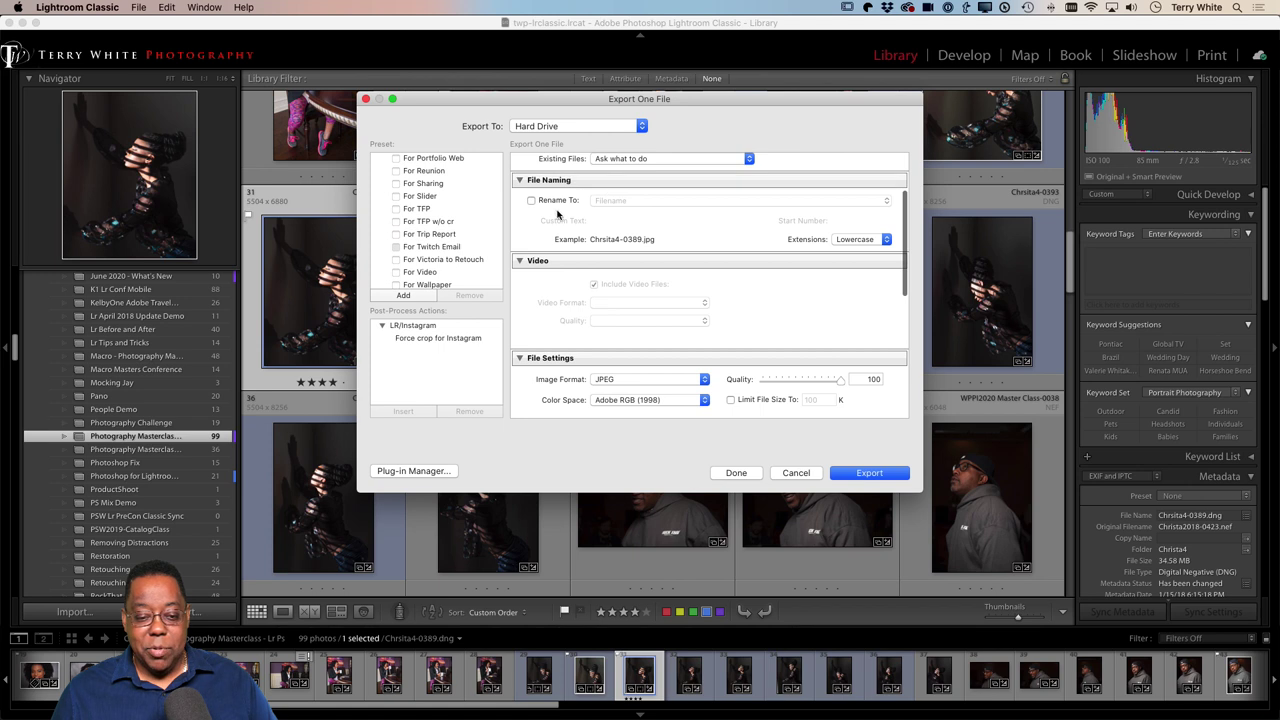
scroll(630, 255, down, 3)
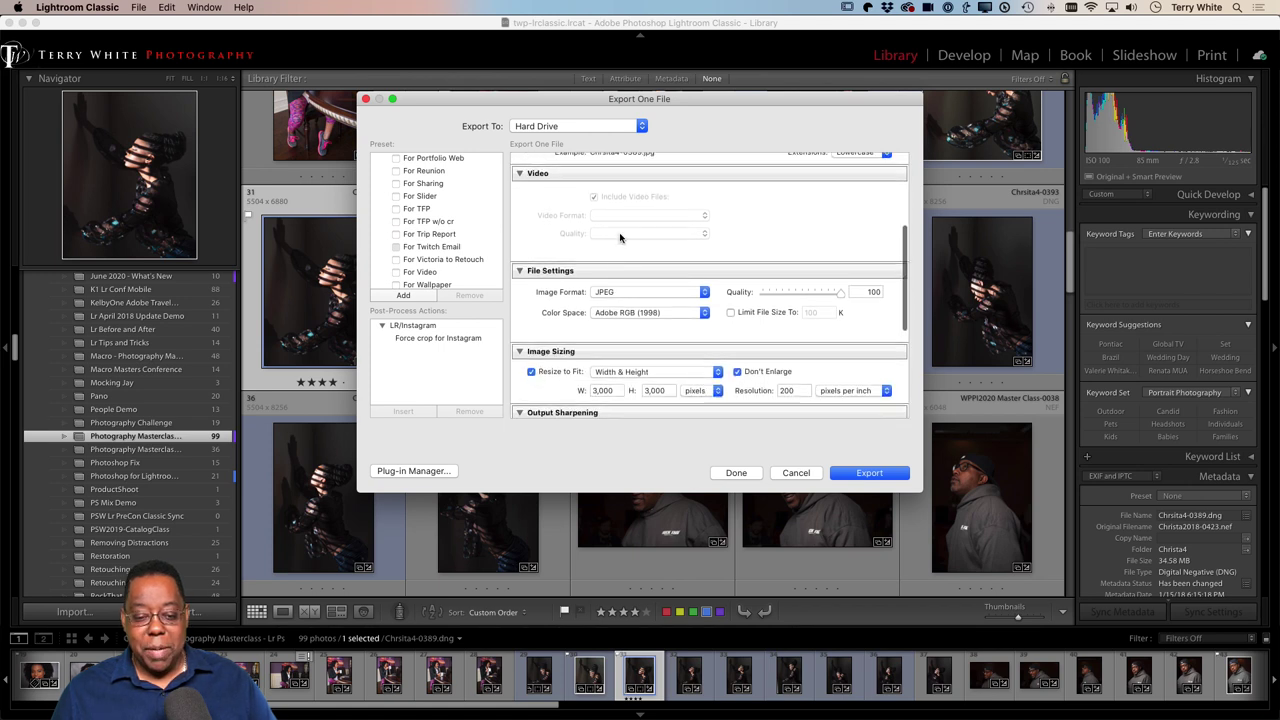
scroll(655, 294, down, 2)
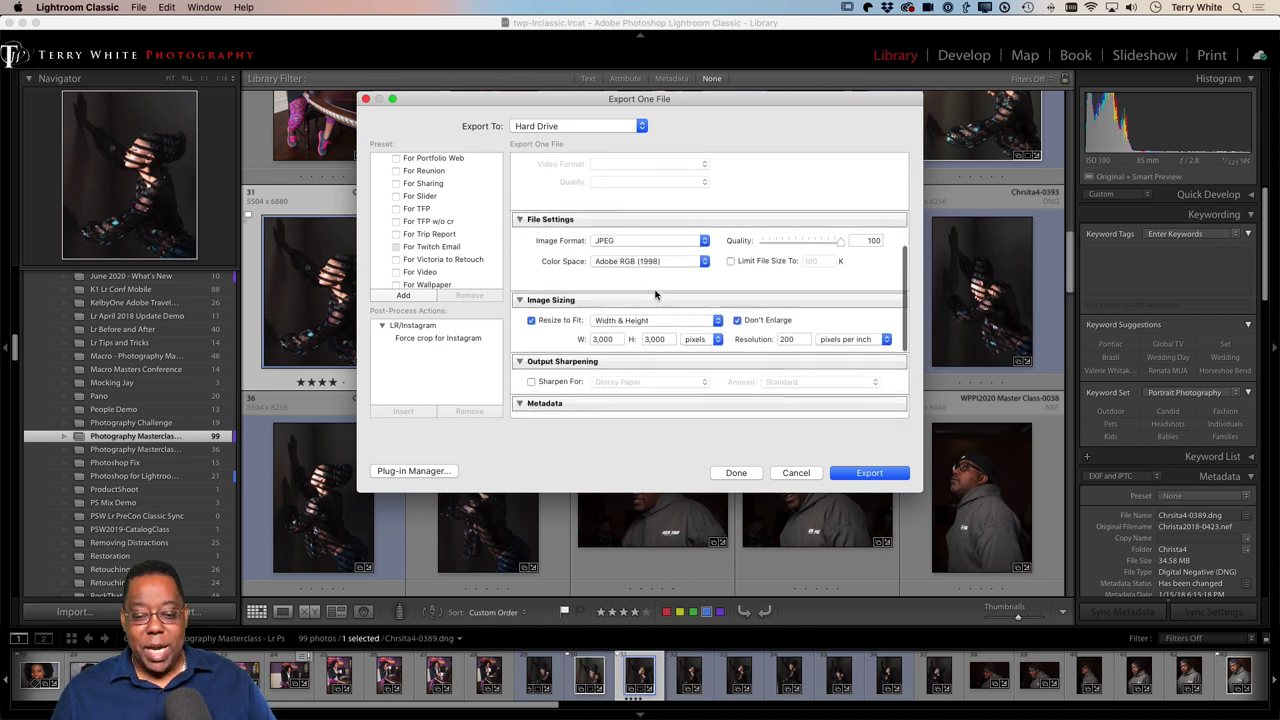
scroll(640, 280, down, 1)
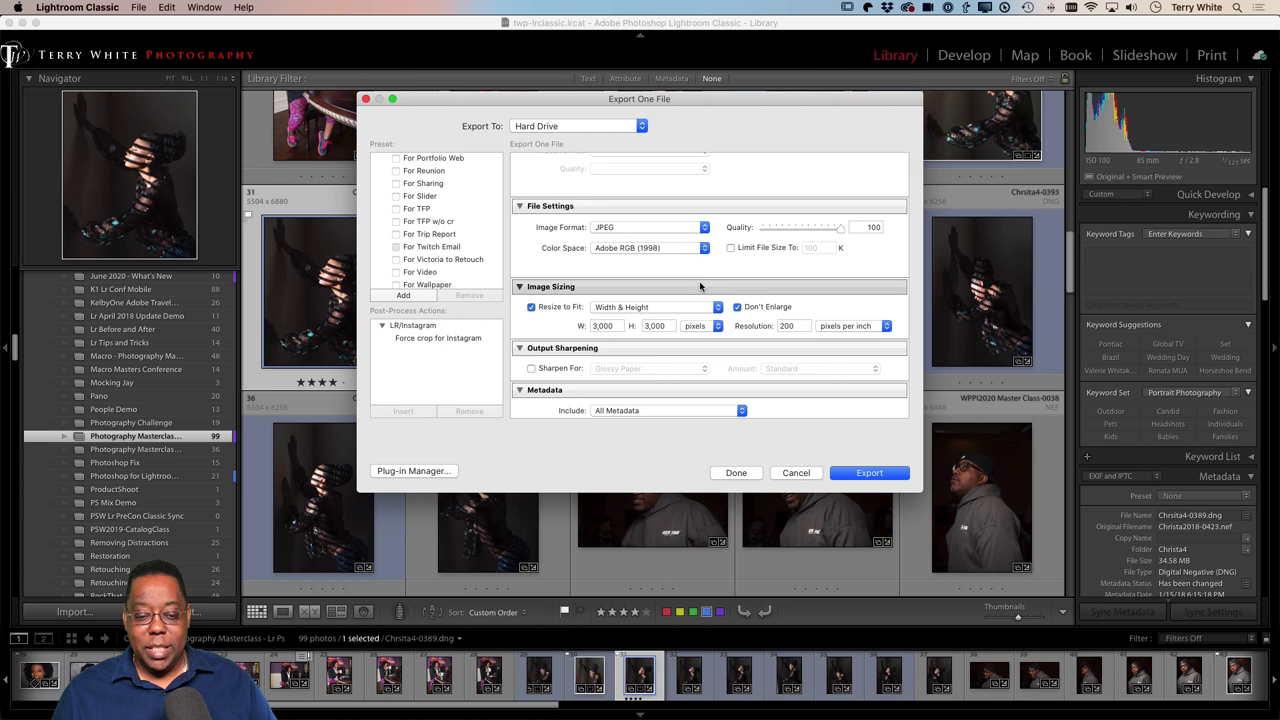
scroll(700, 285, down, 3)
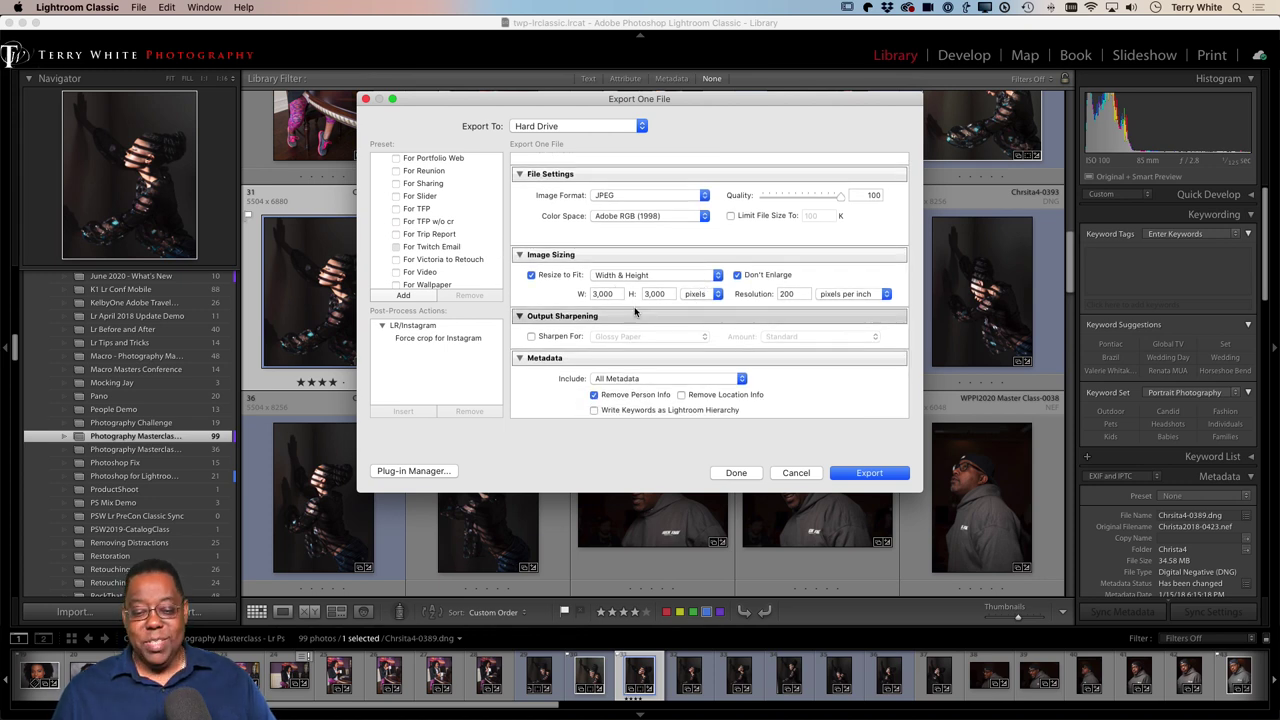
click(561, 276)
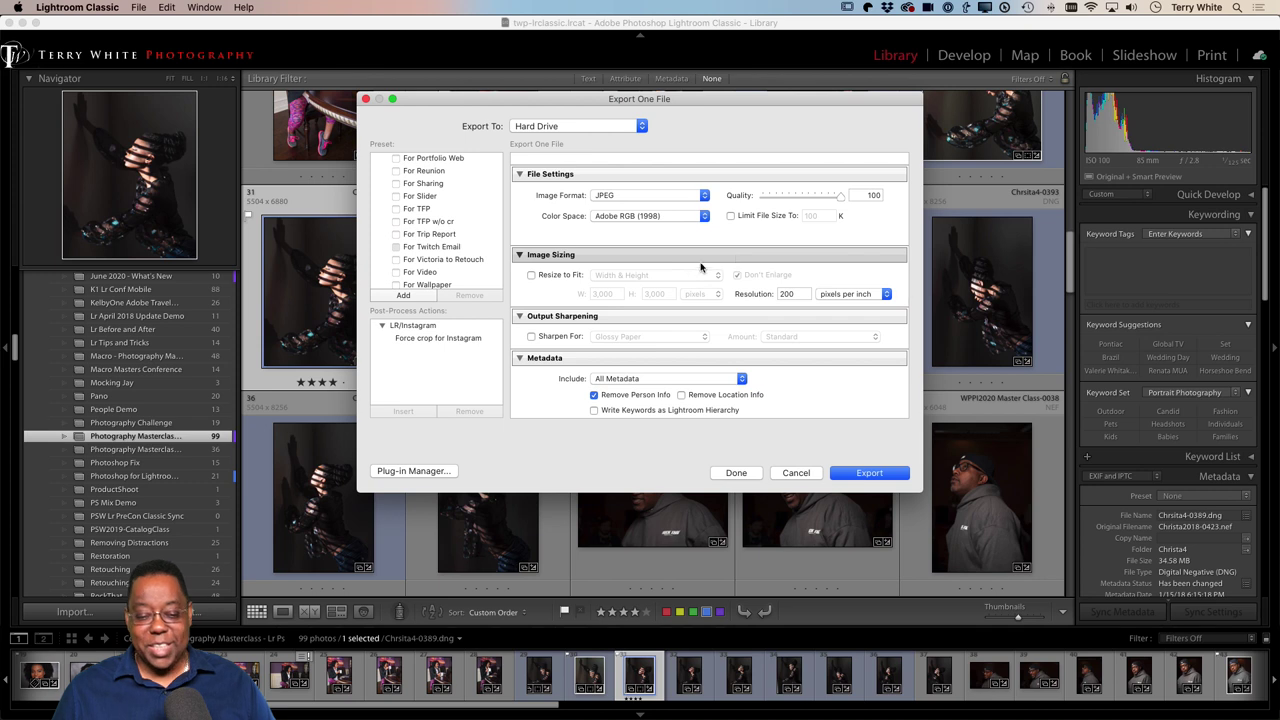
- Enable output sharpening for Matte Paper with amount set to High
scroll(700, 300, down, 2)
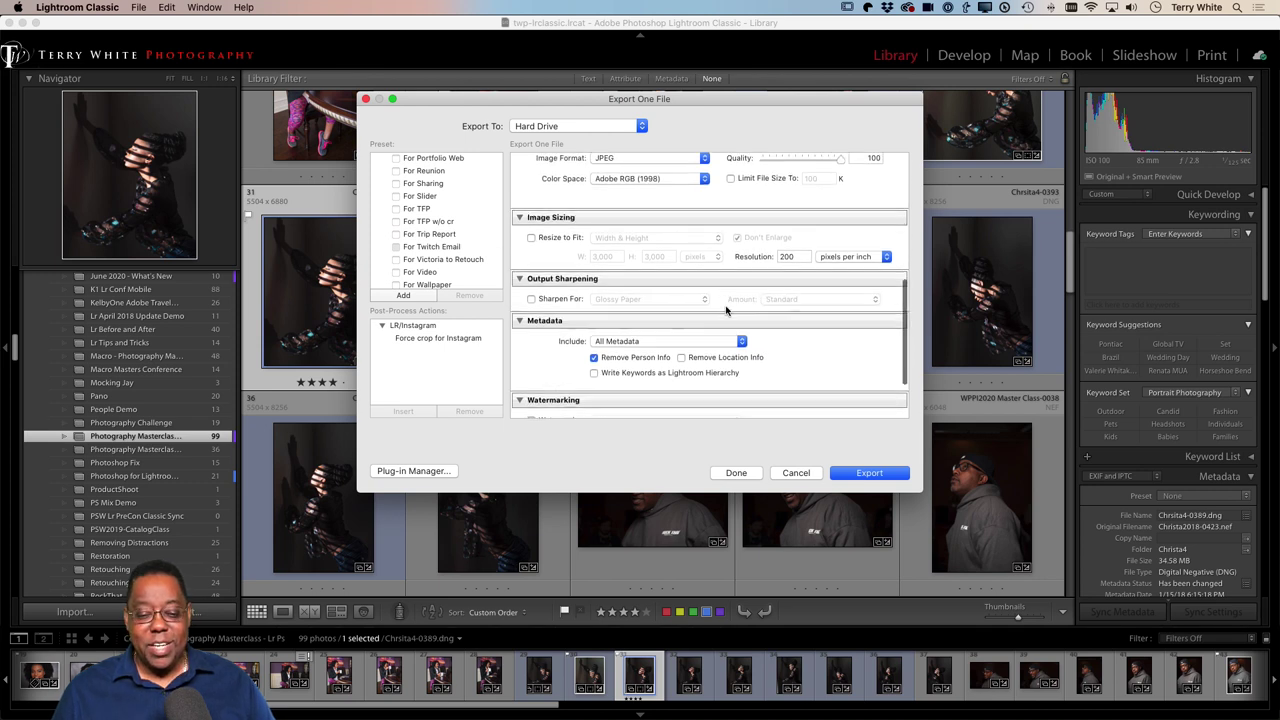
click(561, 298)
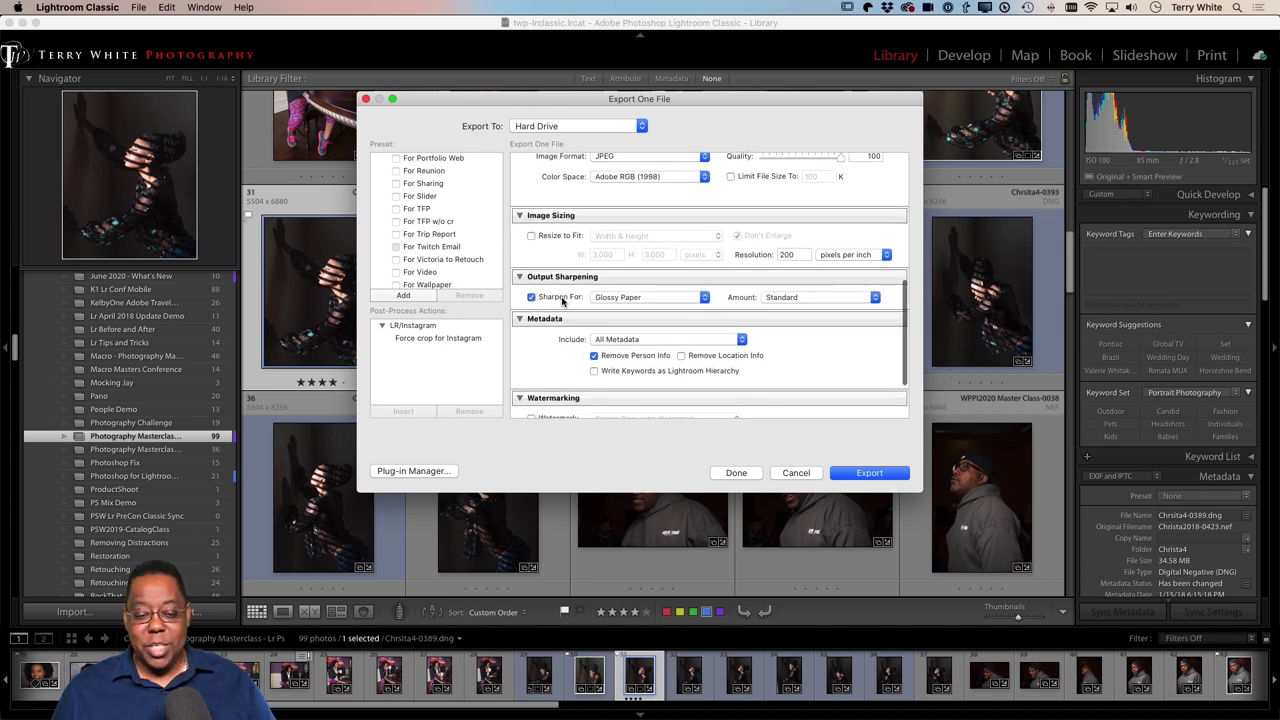
click(676, 298)
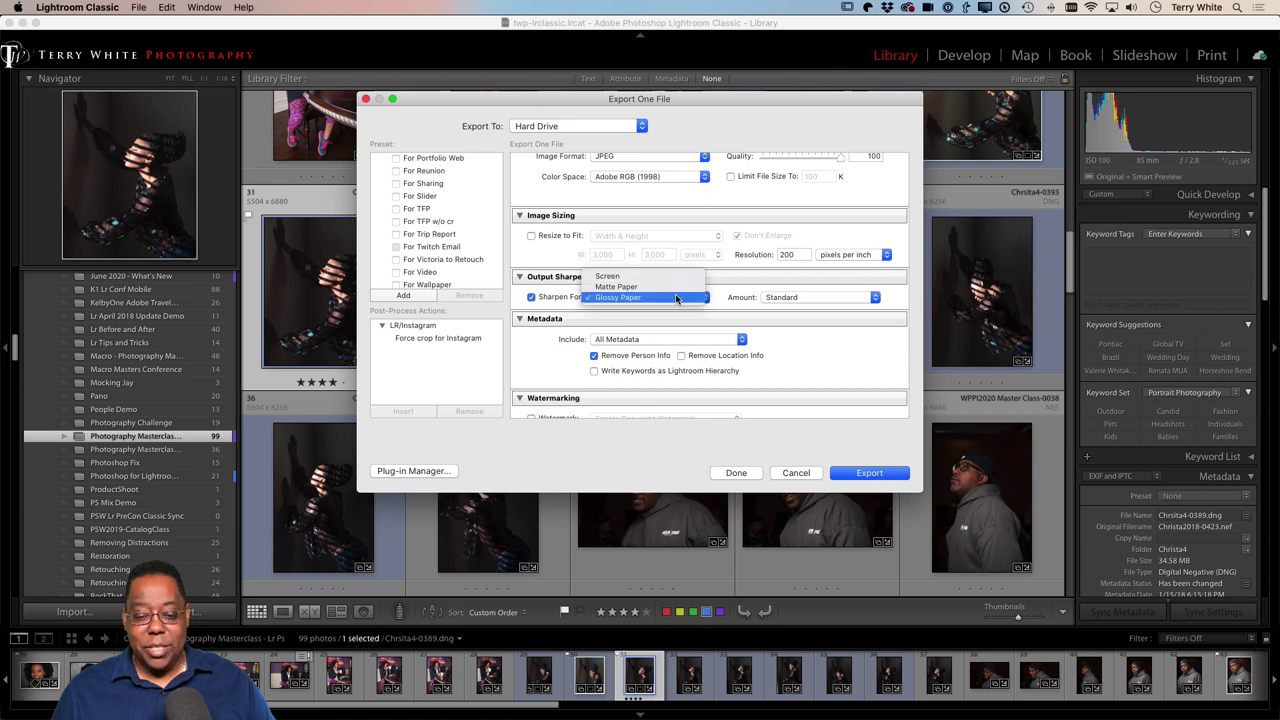
click(680, 291)
click(802, 298)
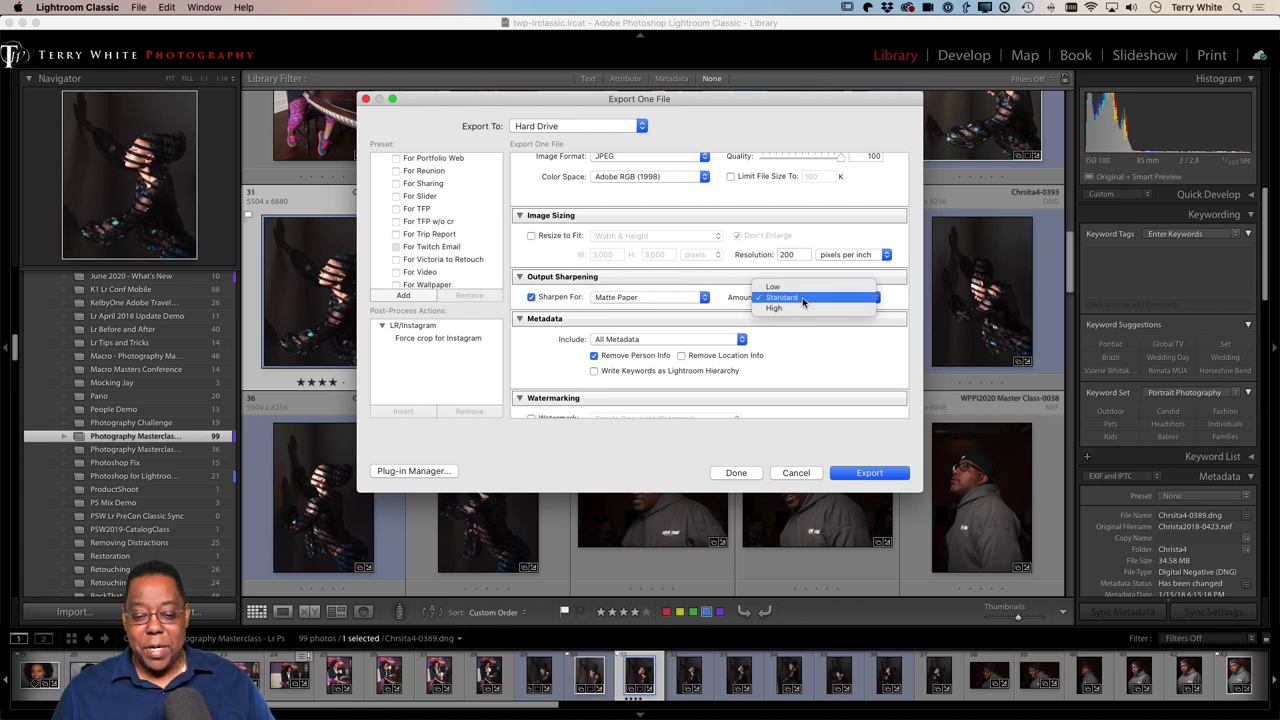
click(790, 308)
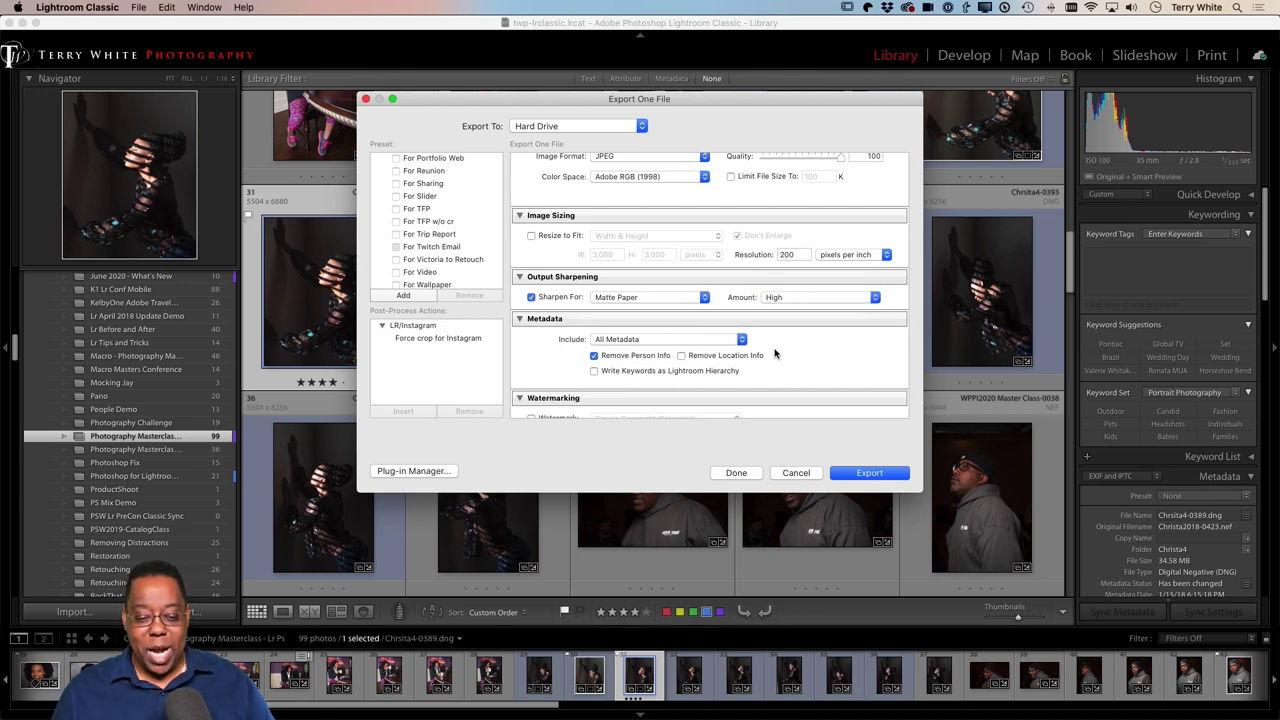
- Limit the included metadata to Copyright & Contact Info Only
scroll(786, 346, down, 3)
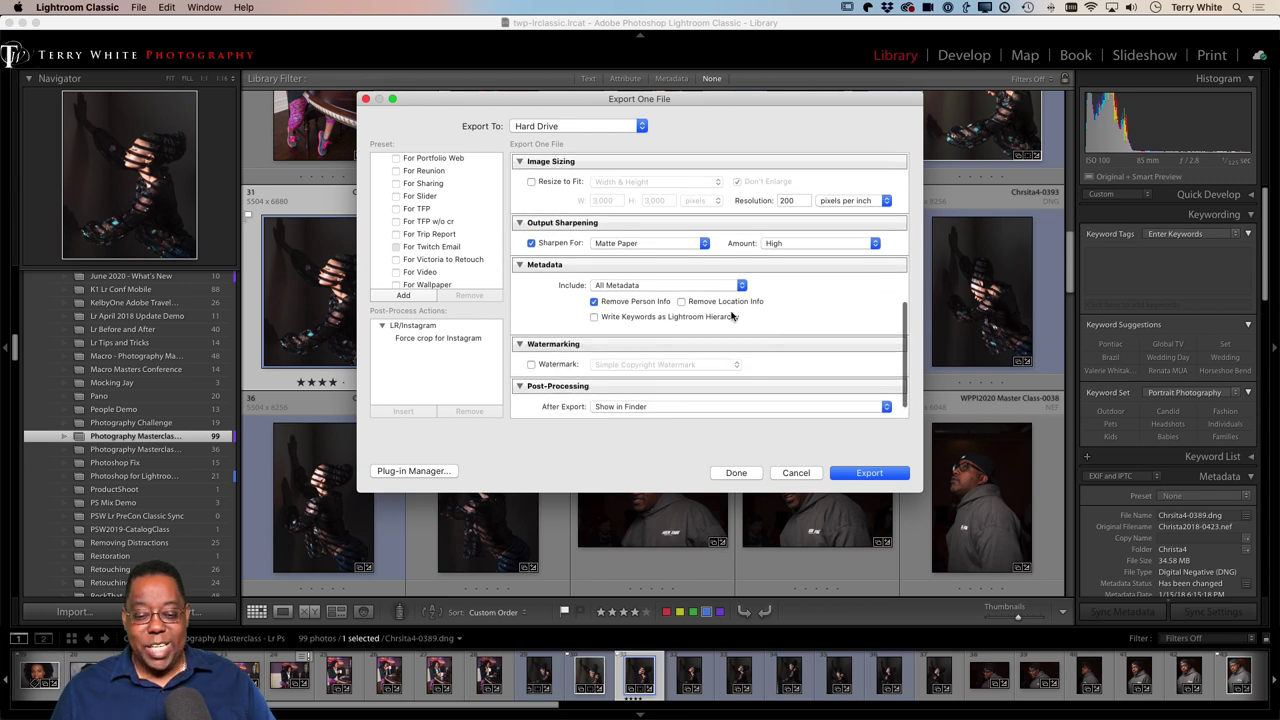
click(630, 287)
click(664, 255)
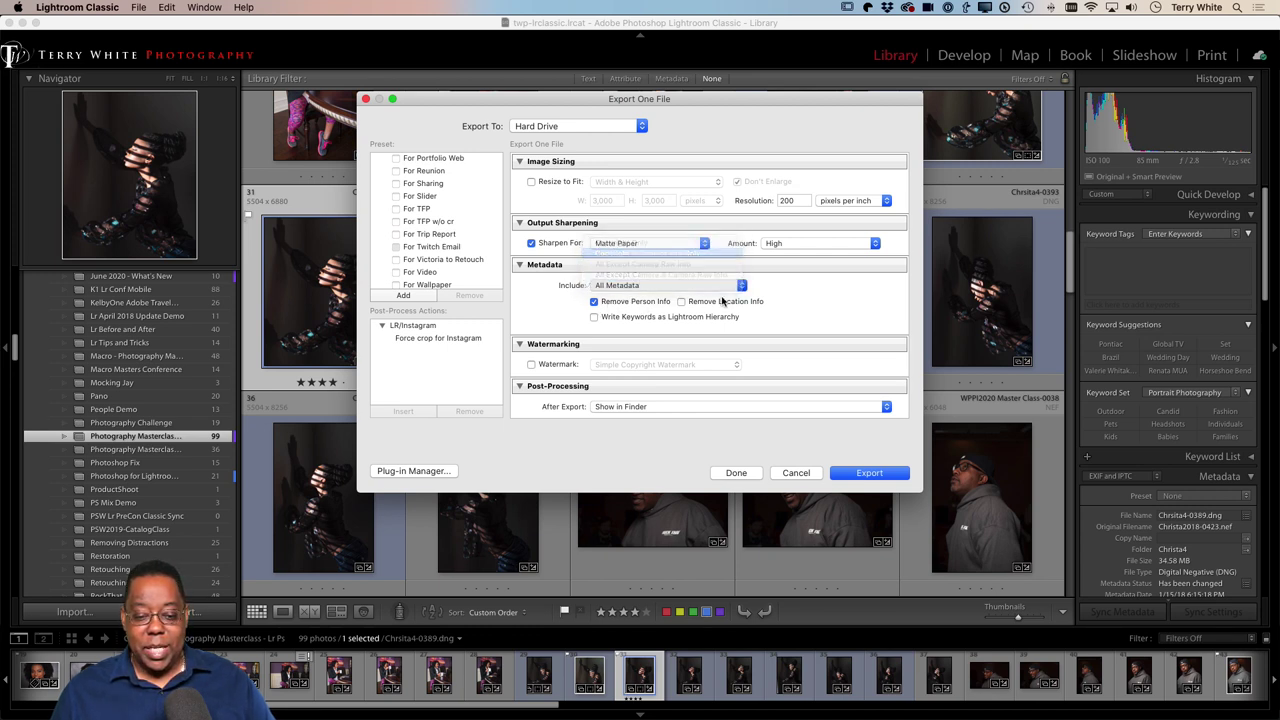
scroll(748, 338, down, 2)
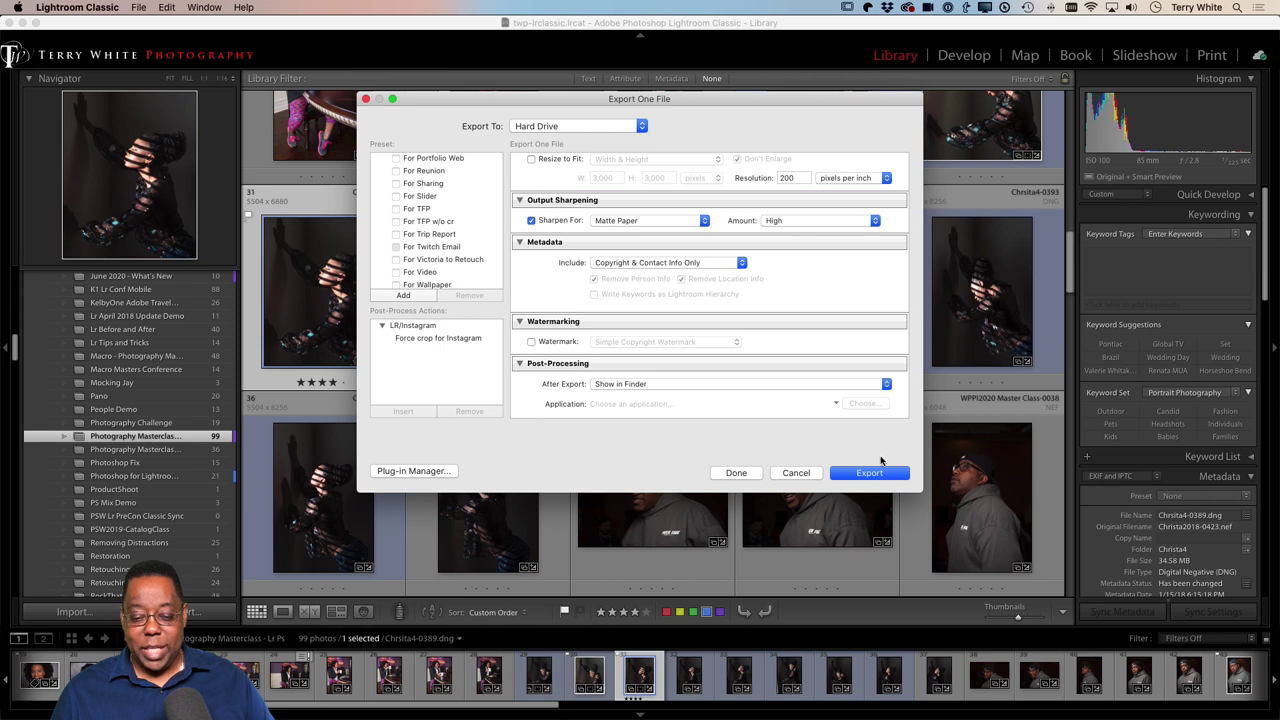
- Add a user export preset named 'For Print' from the current settings
click(405, 296)
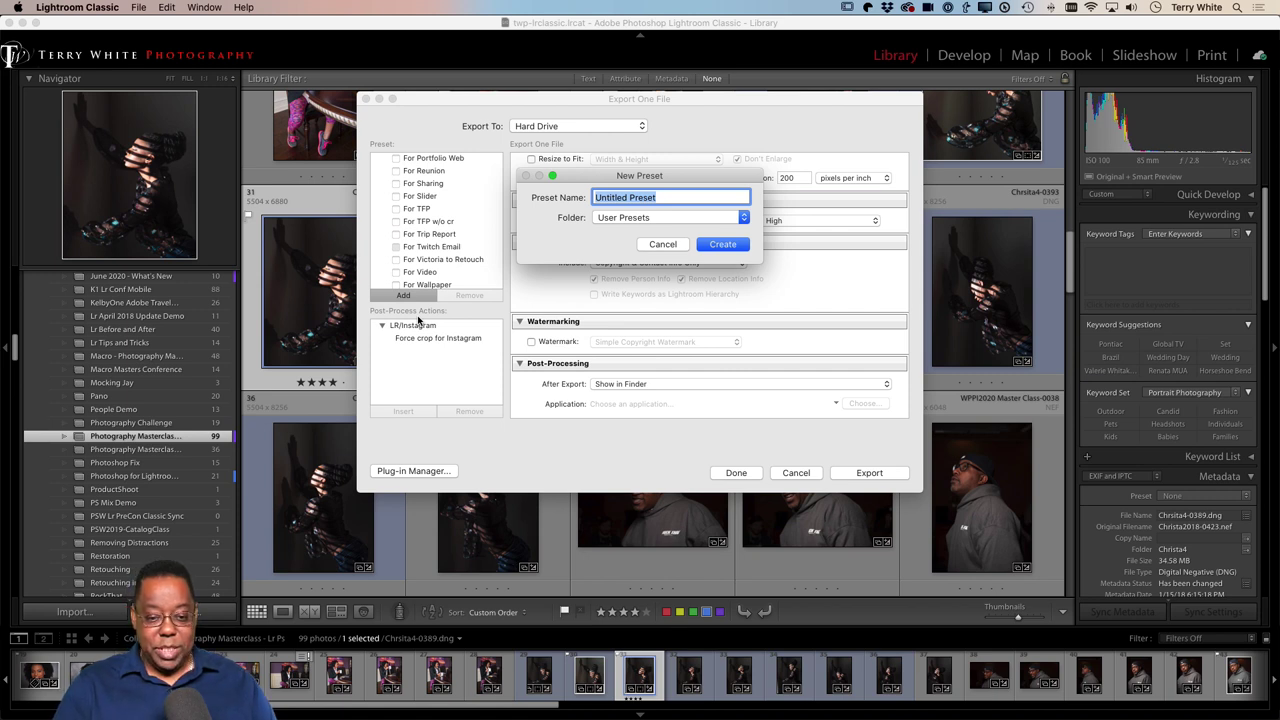
text(For Print)
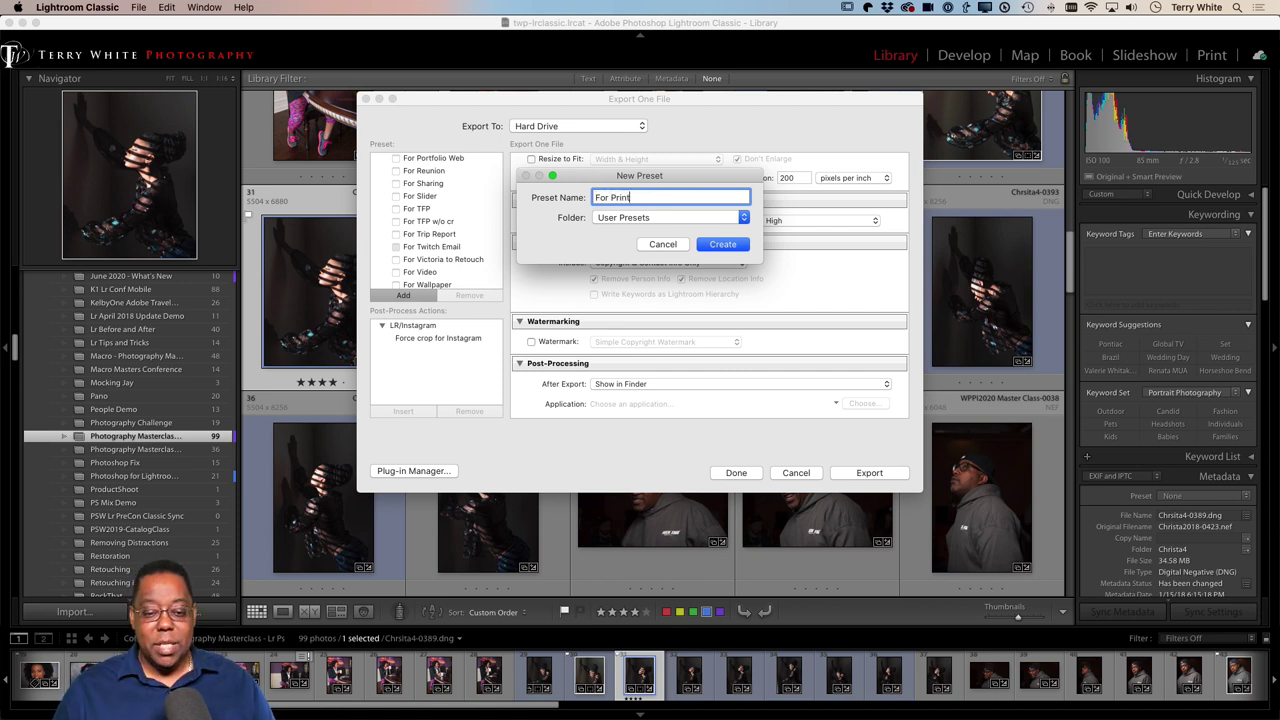
click(727, 245)
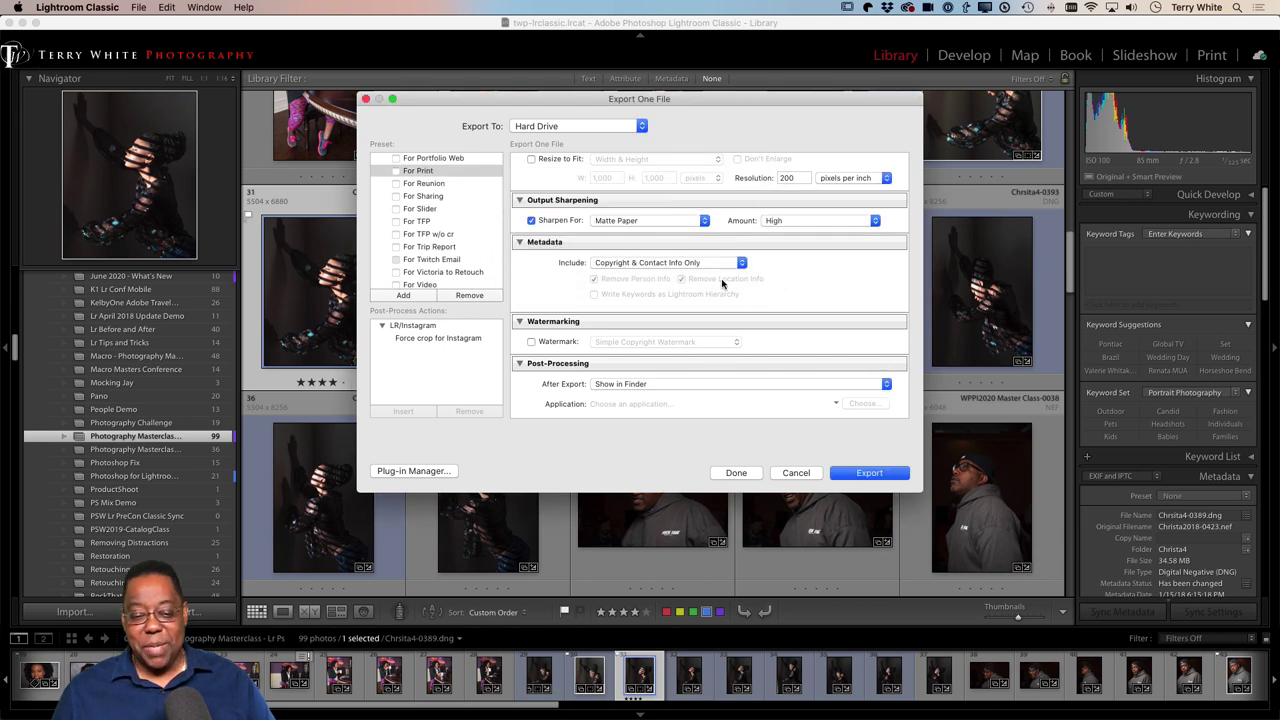
- Export to Pictures/For Print, preview Chrsita4-0389.jpg in Quick Look, and return to Lightroom Classic
click(870, 474)
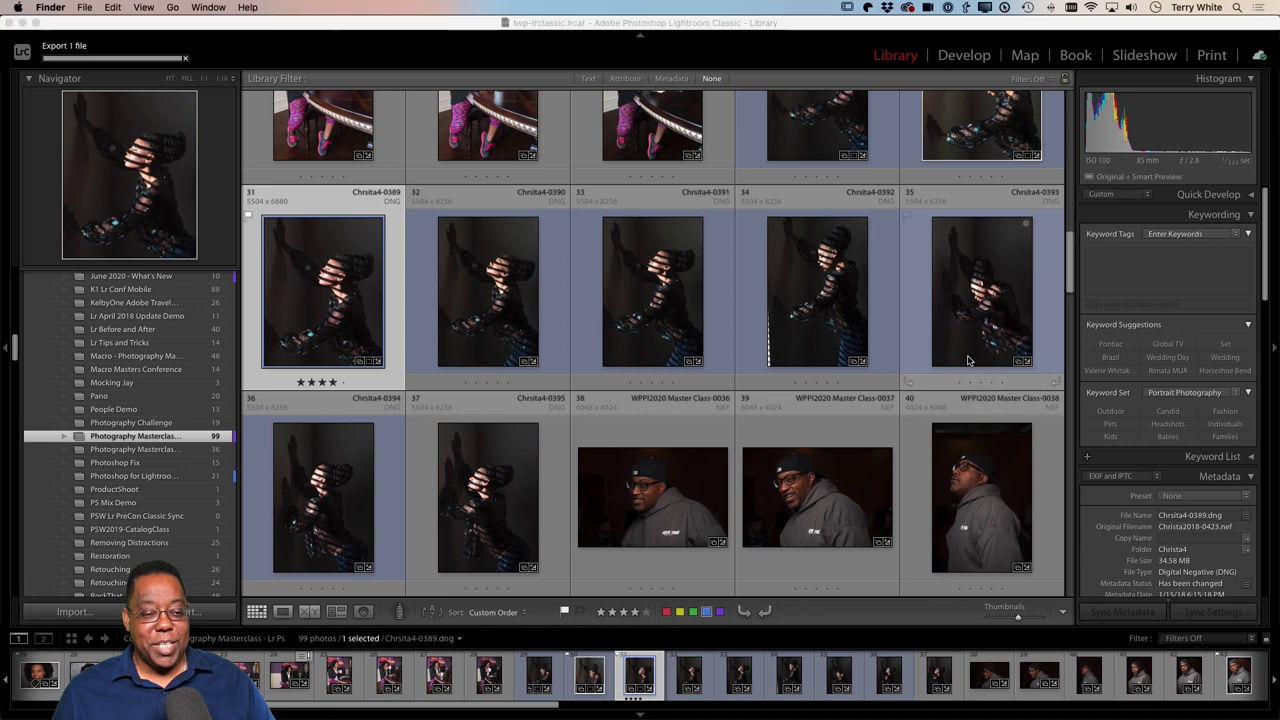
key(space)
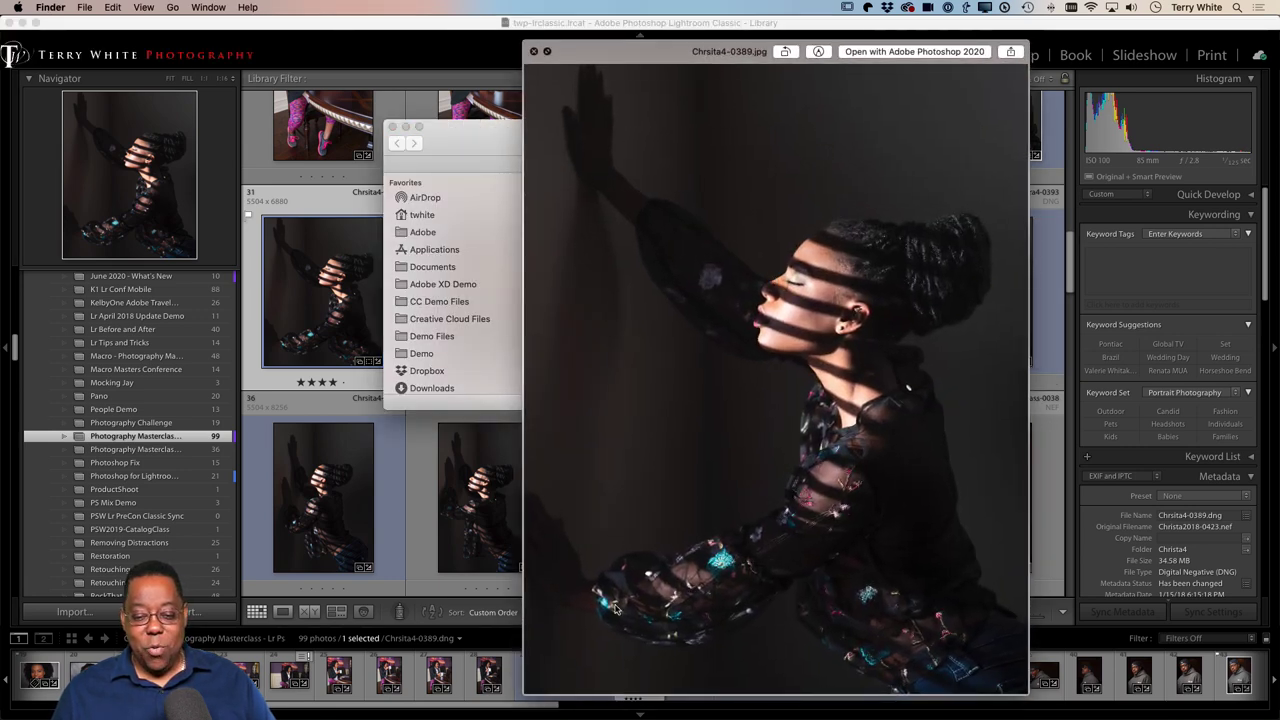
key(space)
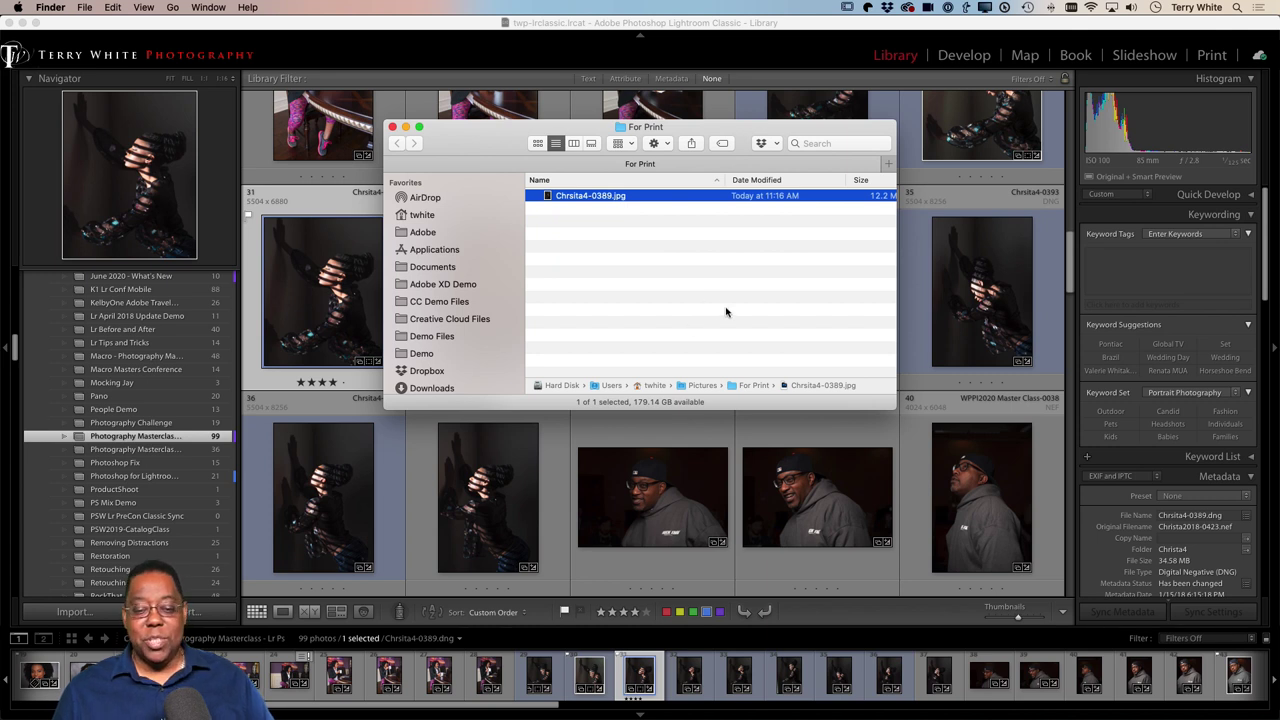
click(429, 28)
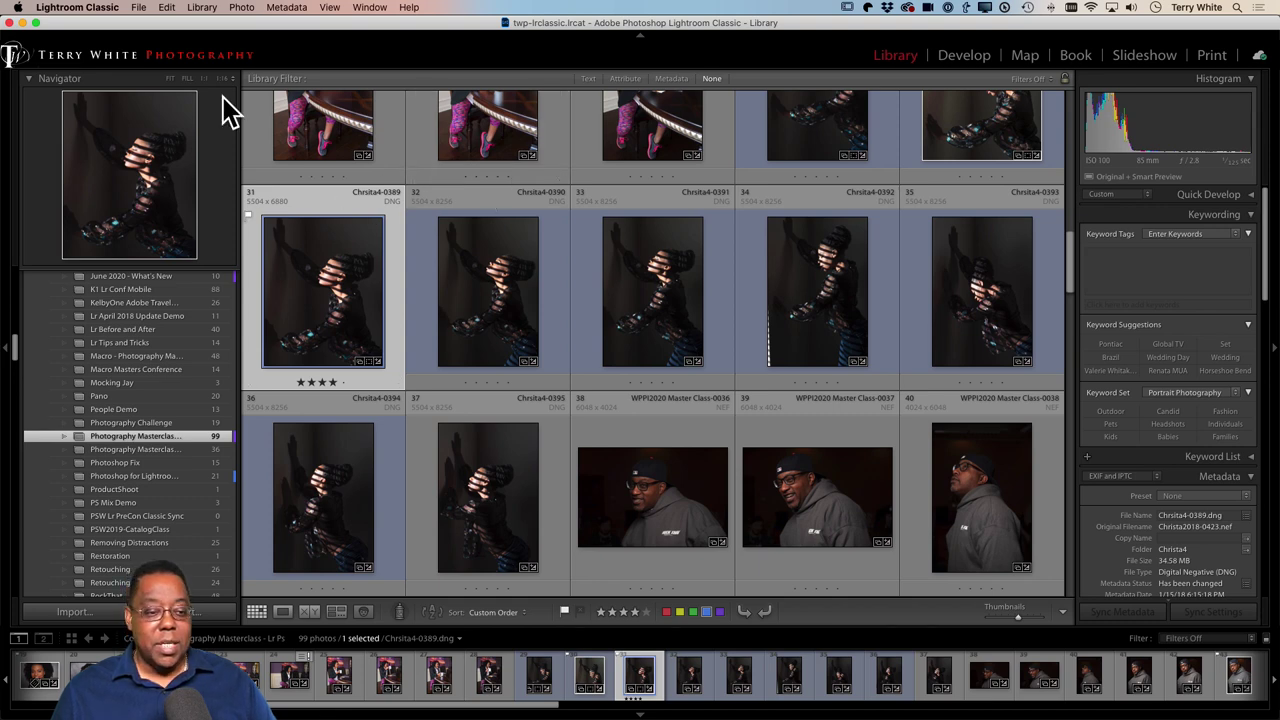
click(137, 8)
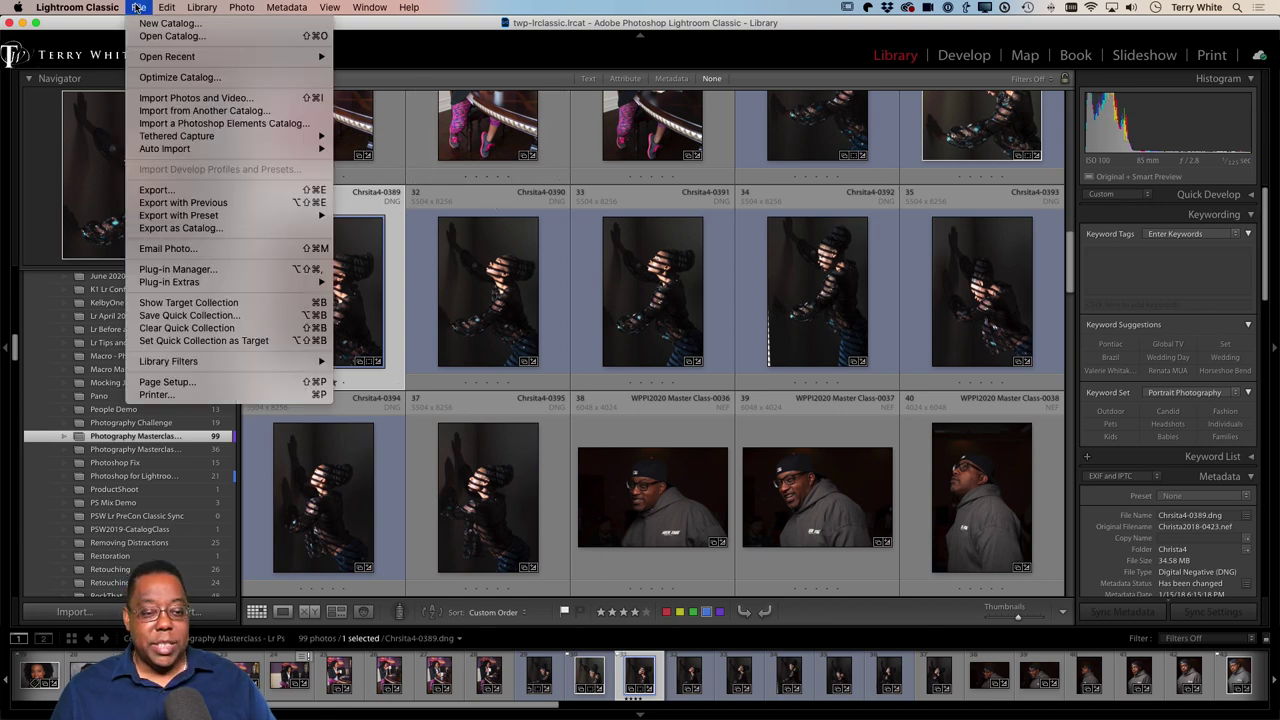
- Check the For Print and For Web Gallery presets and batch-export Chrsita4-0389 through both
click(178, 191)
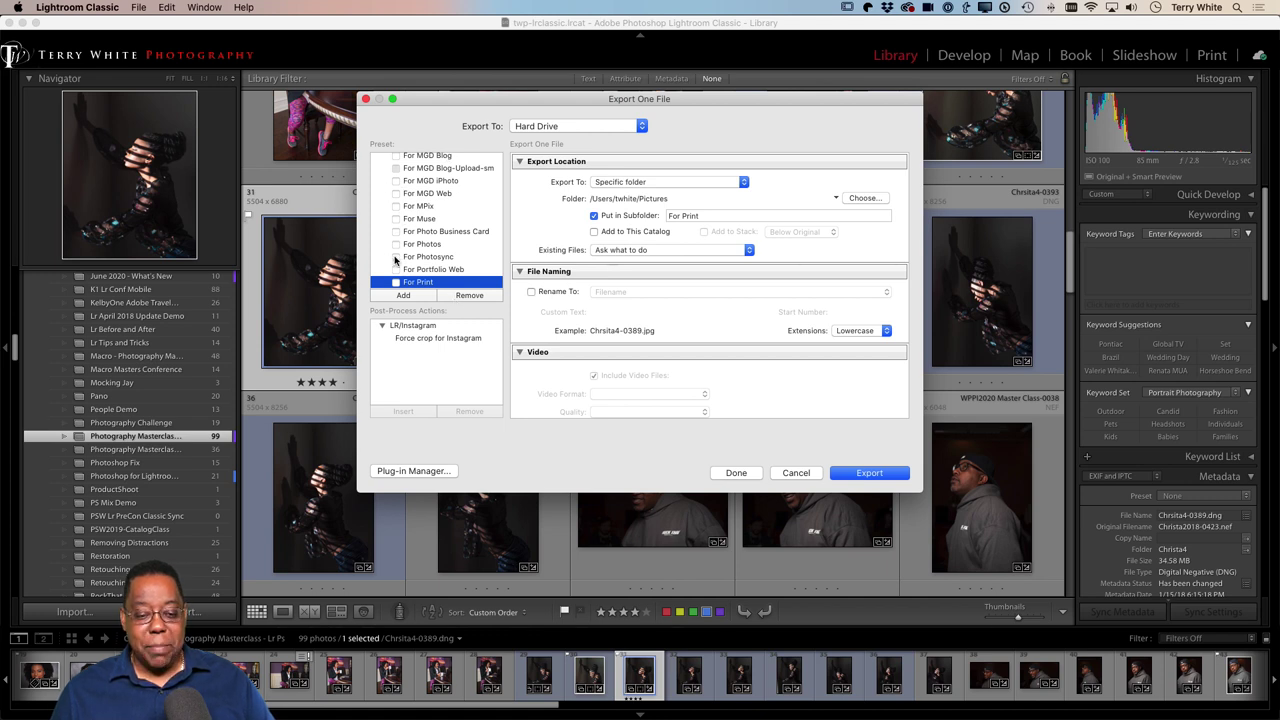
scroll(436, 257, down, 2)
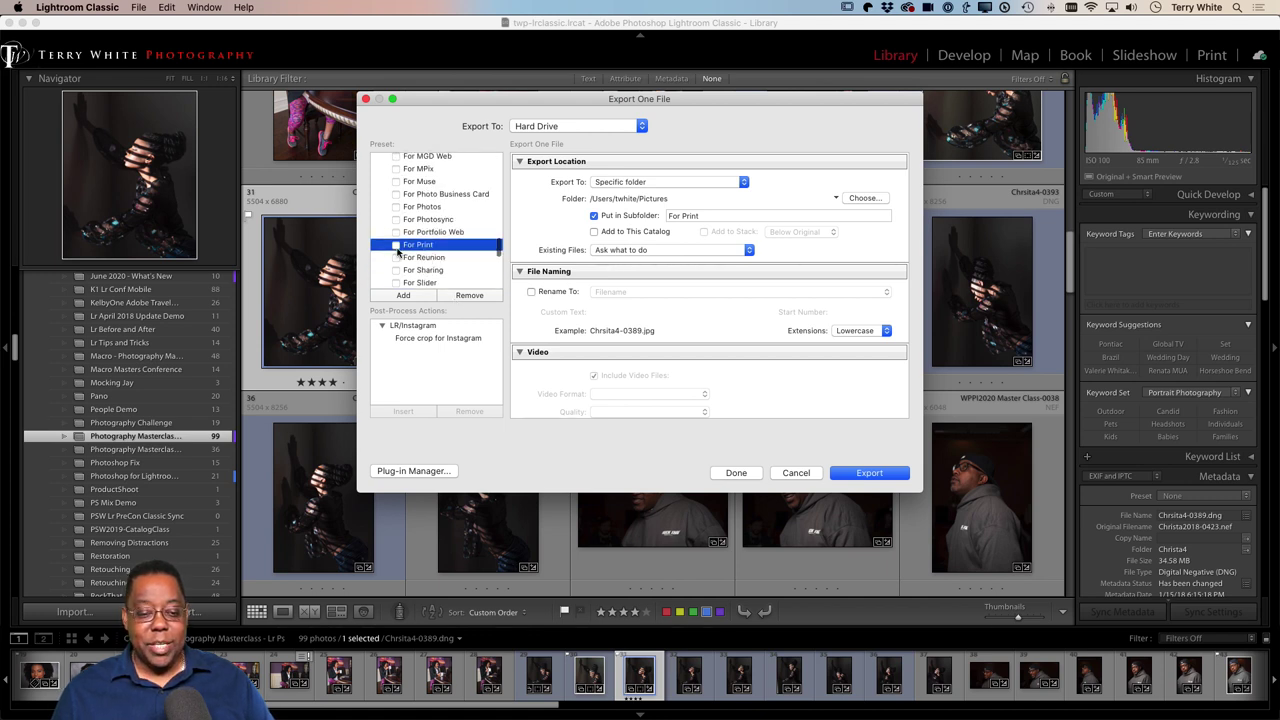
click(397, 249)
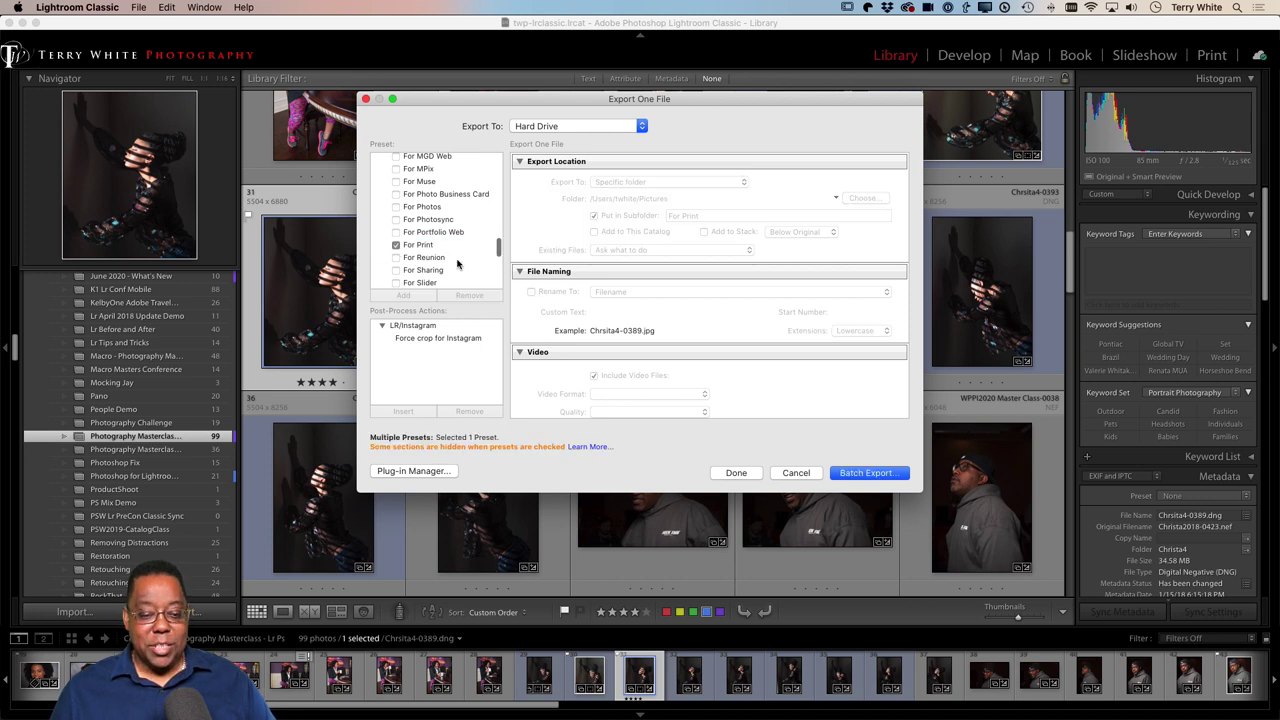
scroll(458, 263, down, 5)
scroll(458, 263, down, 4)
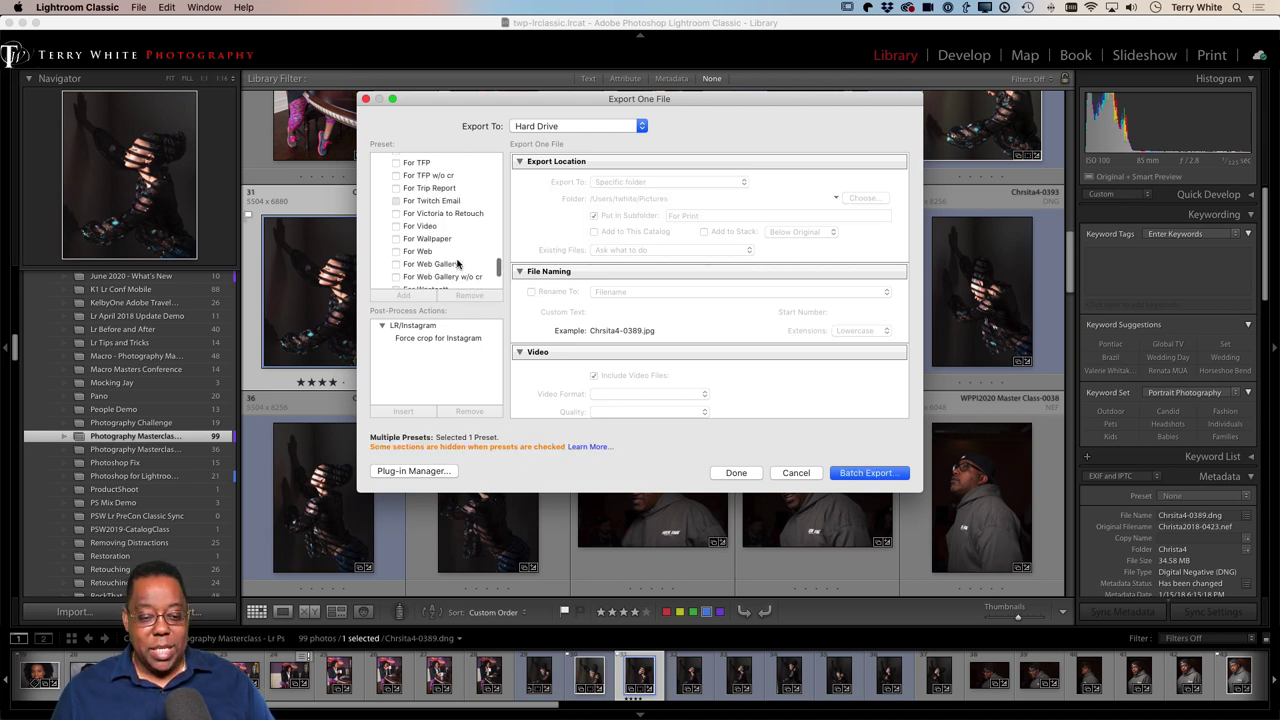
scroll(458, 263, down, 1)
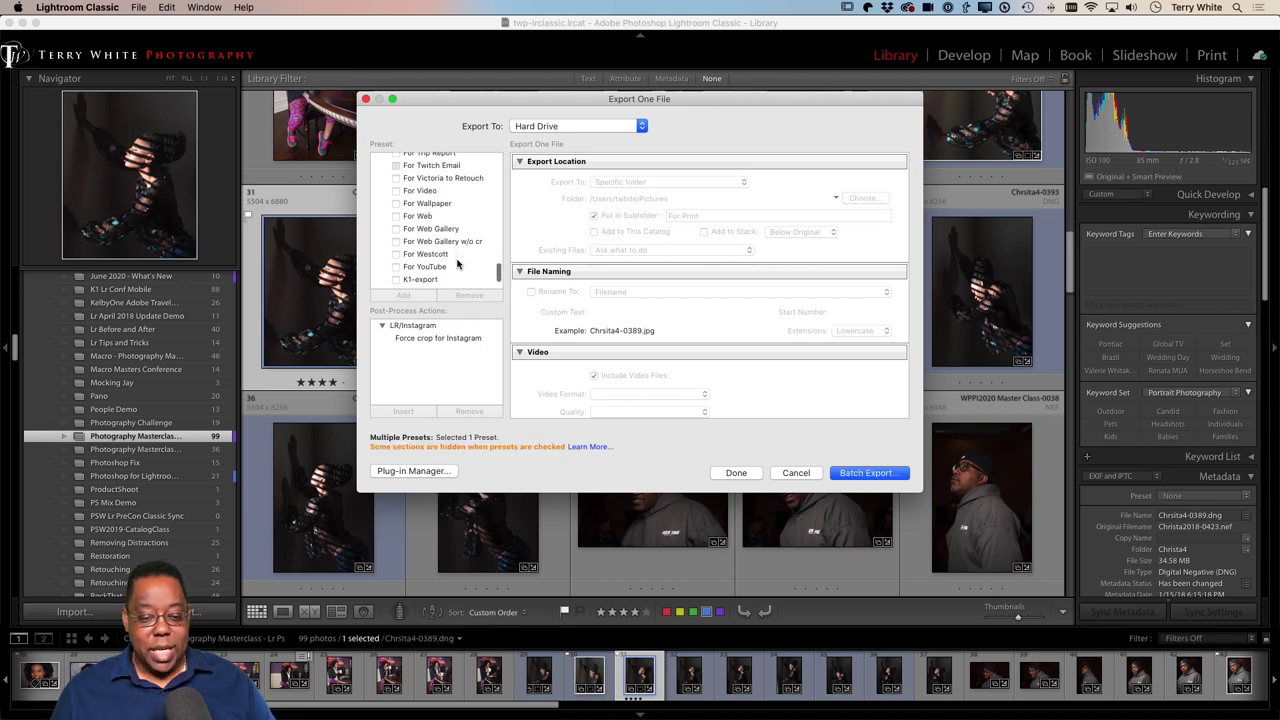
click(396, 230)
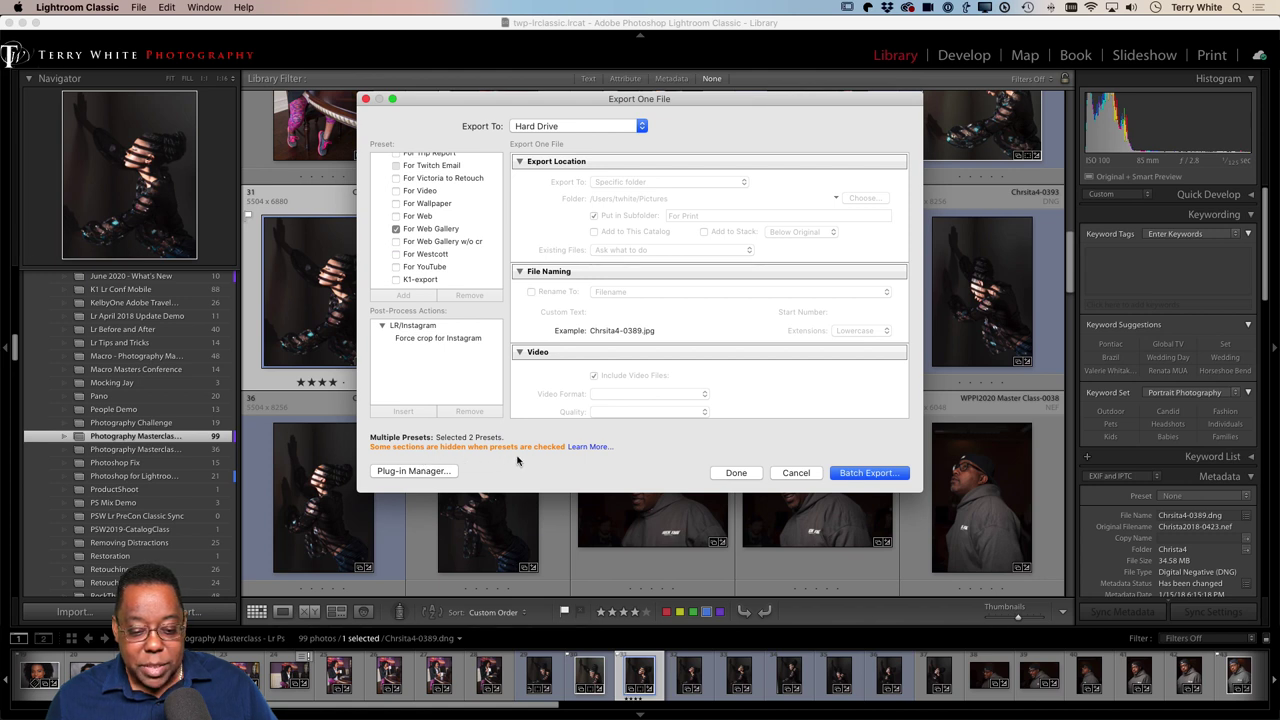
click(858, 478)
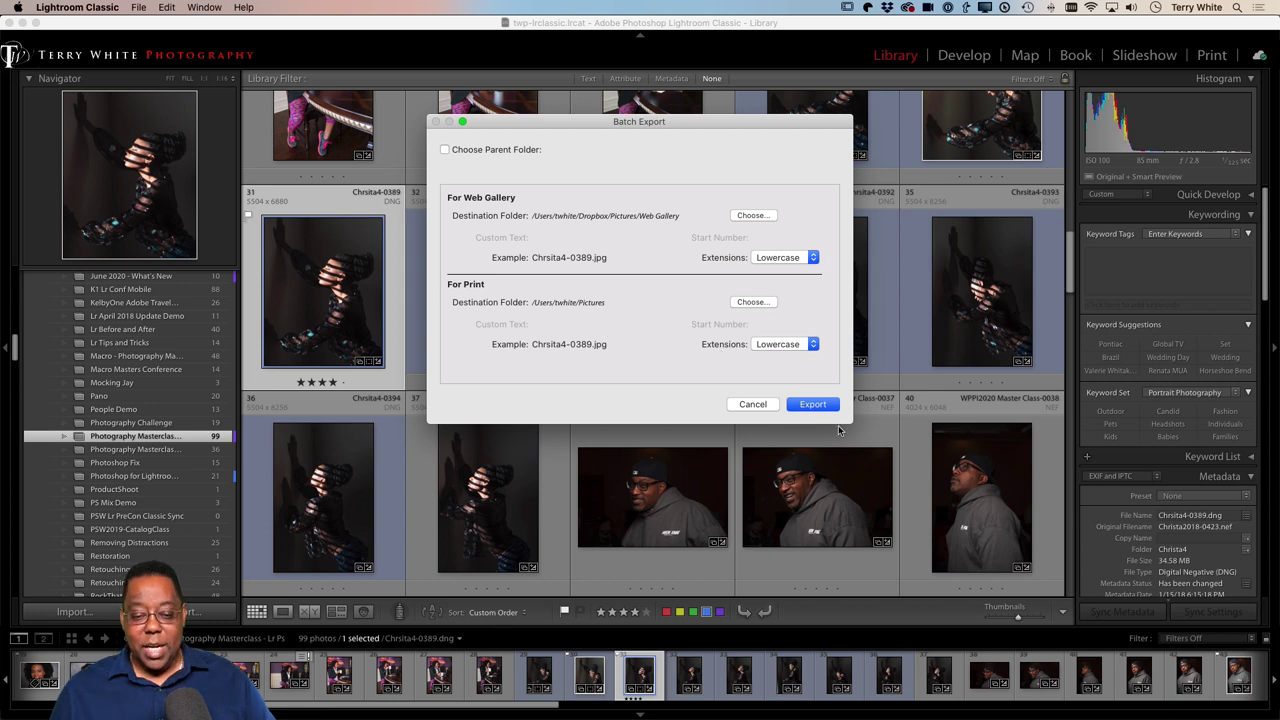
click(813, 405)
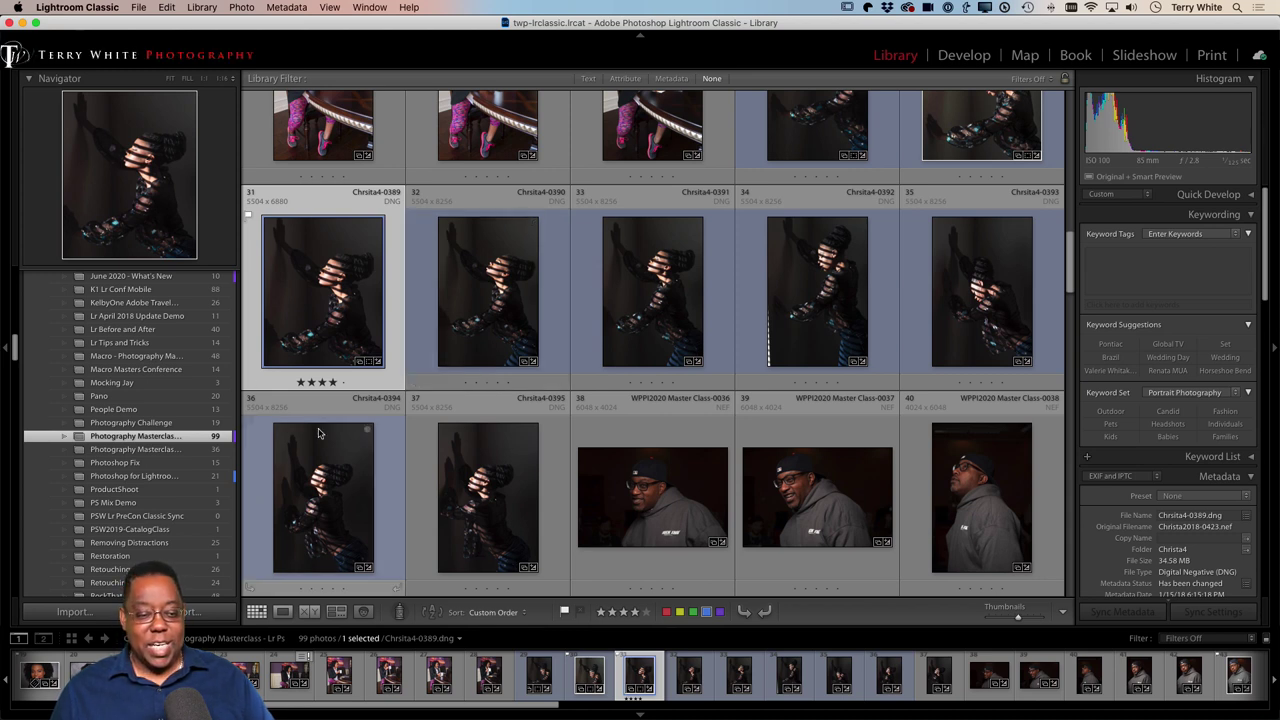
- In Finder, move the web gallery export into the For Print folder, out of Dropbox
key(super+Tab)
key(super+Tab)
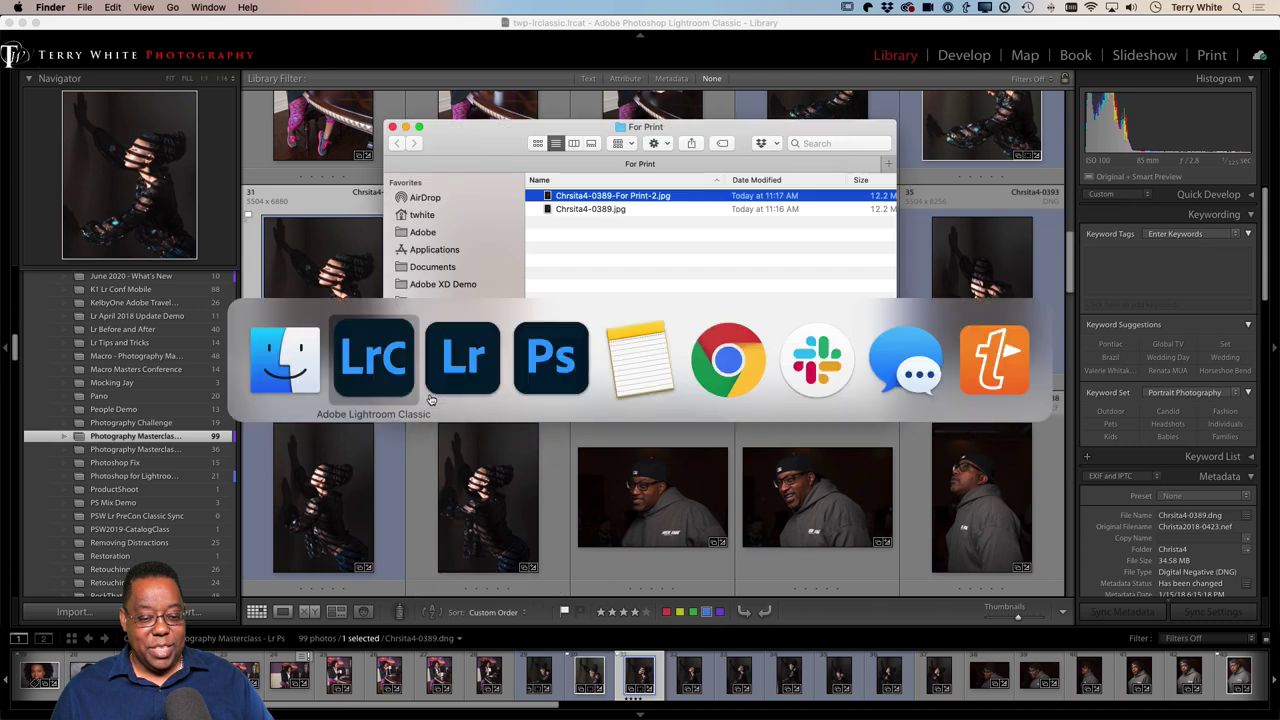
key(Escape)
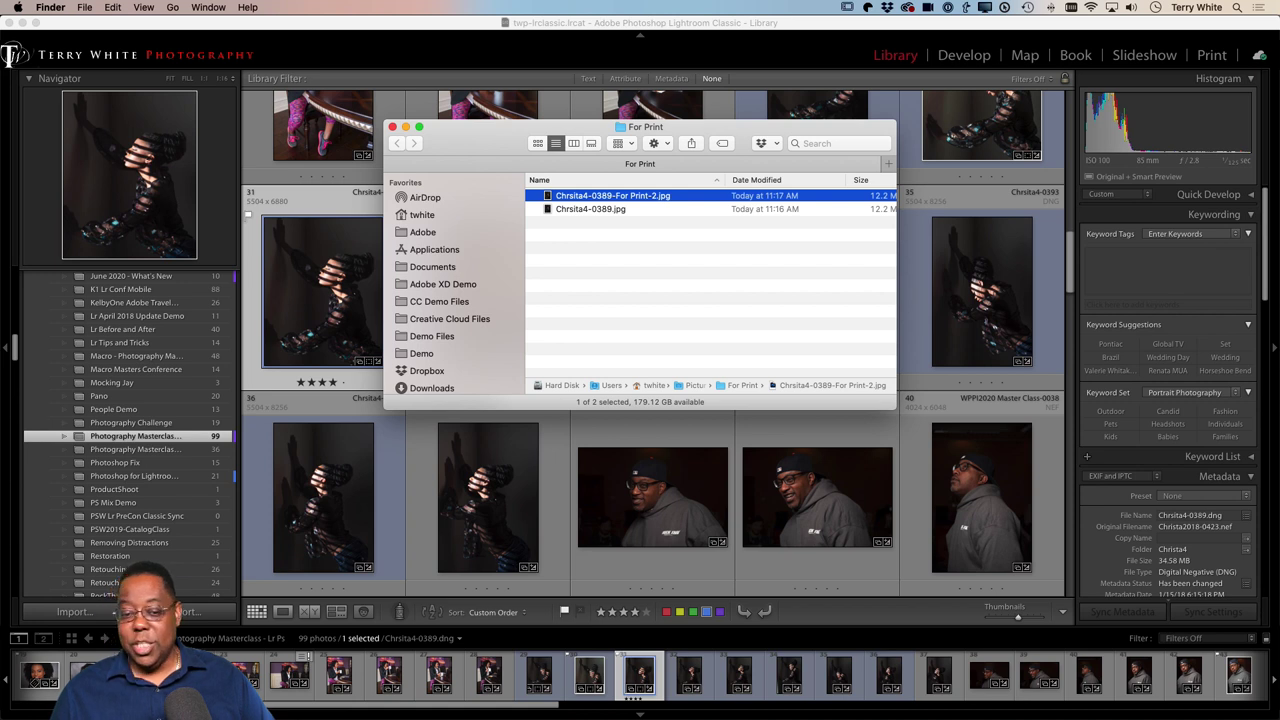
drag(1250, 374, 650, 292)
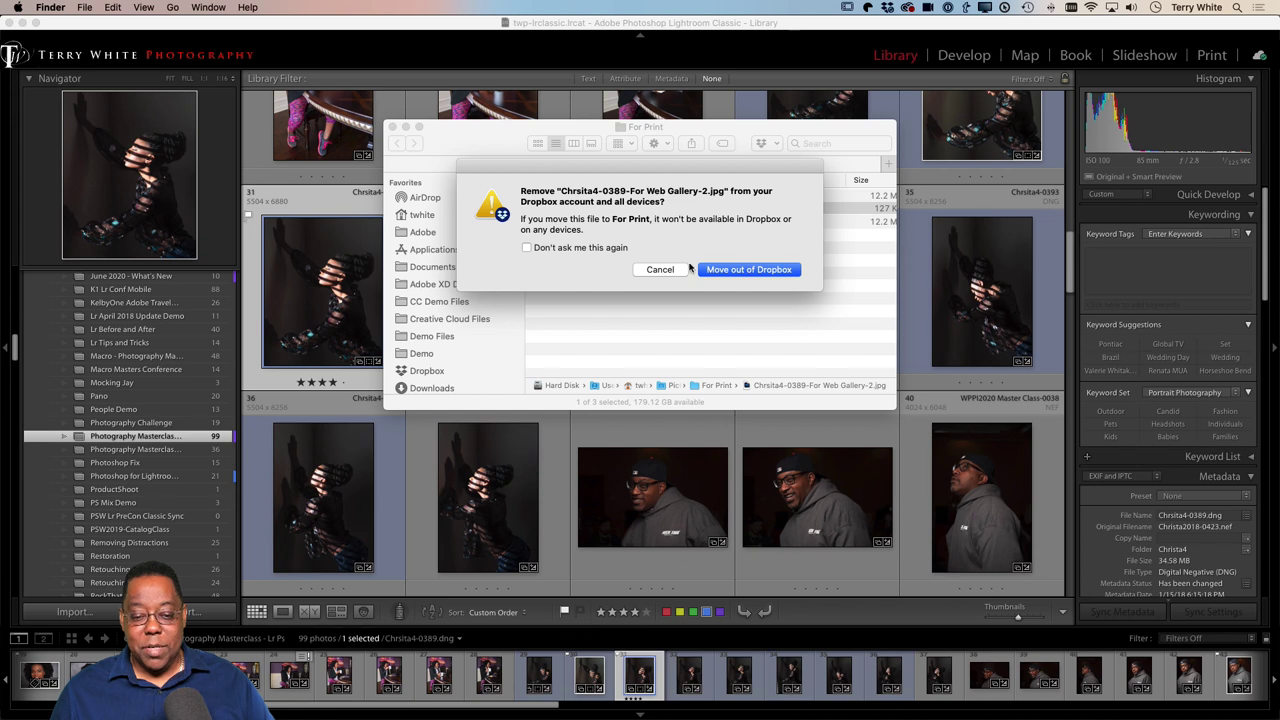
click(658, 269)
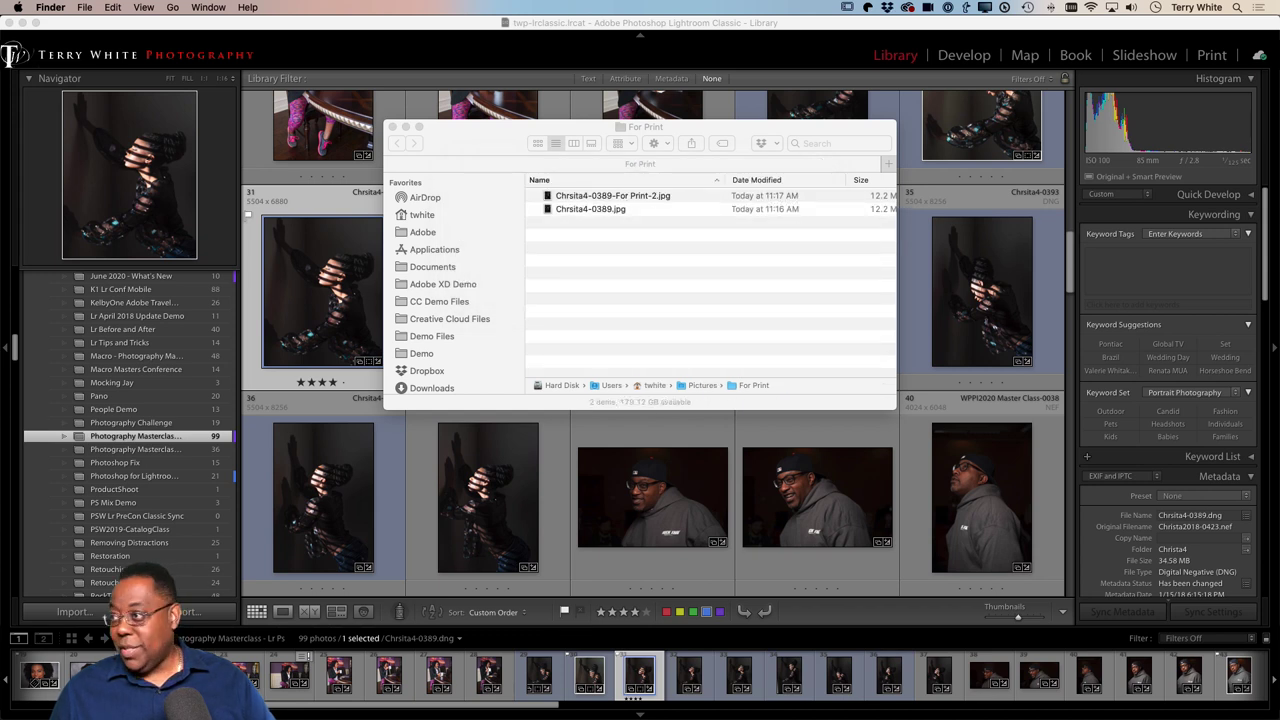
drag(1275, 472, 646, 326)
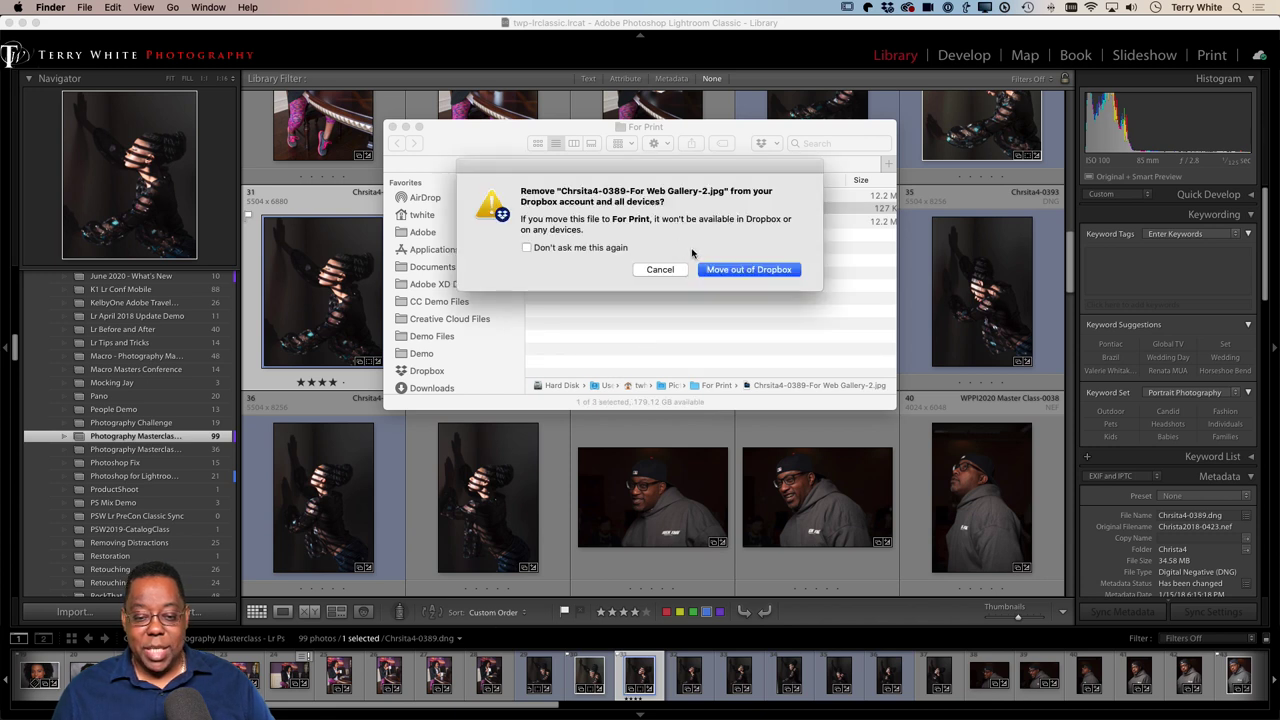
click(750, 272)
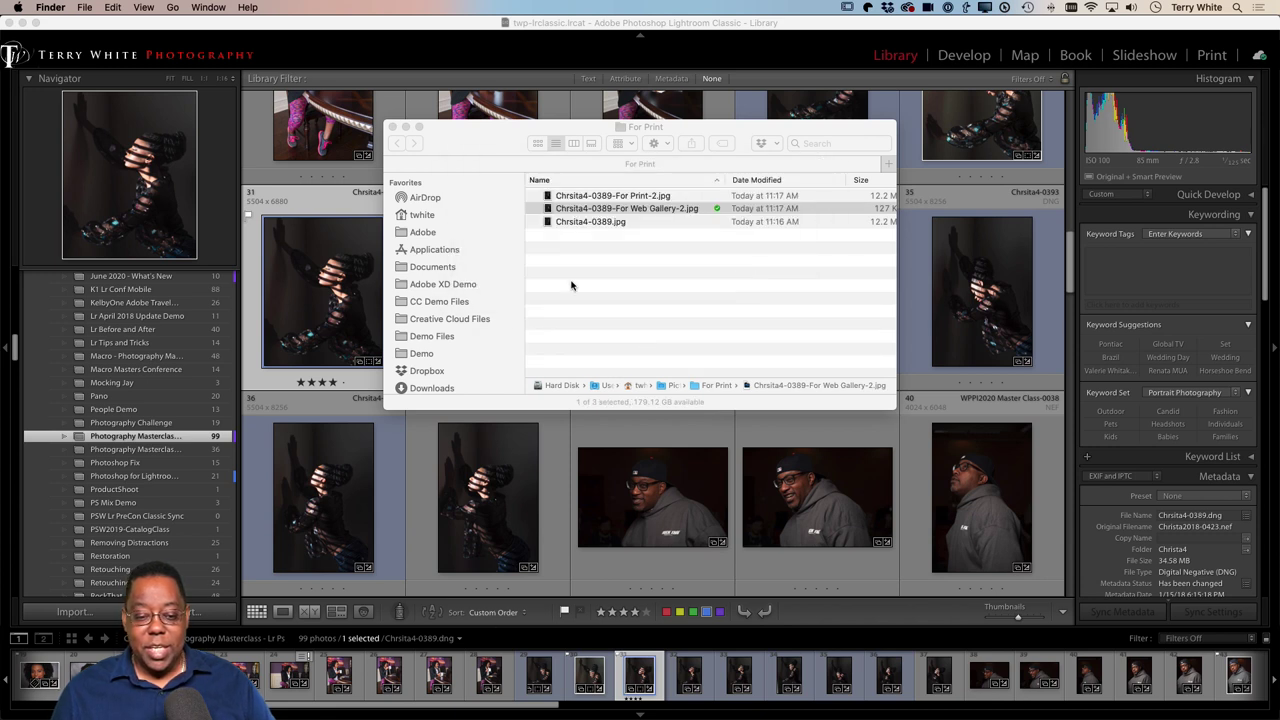
- Quick Look the For Print-2 and For Web Gallery-2 exported JPEGs
click(617, 205)
key(space)
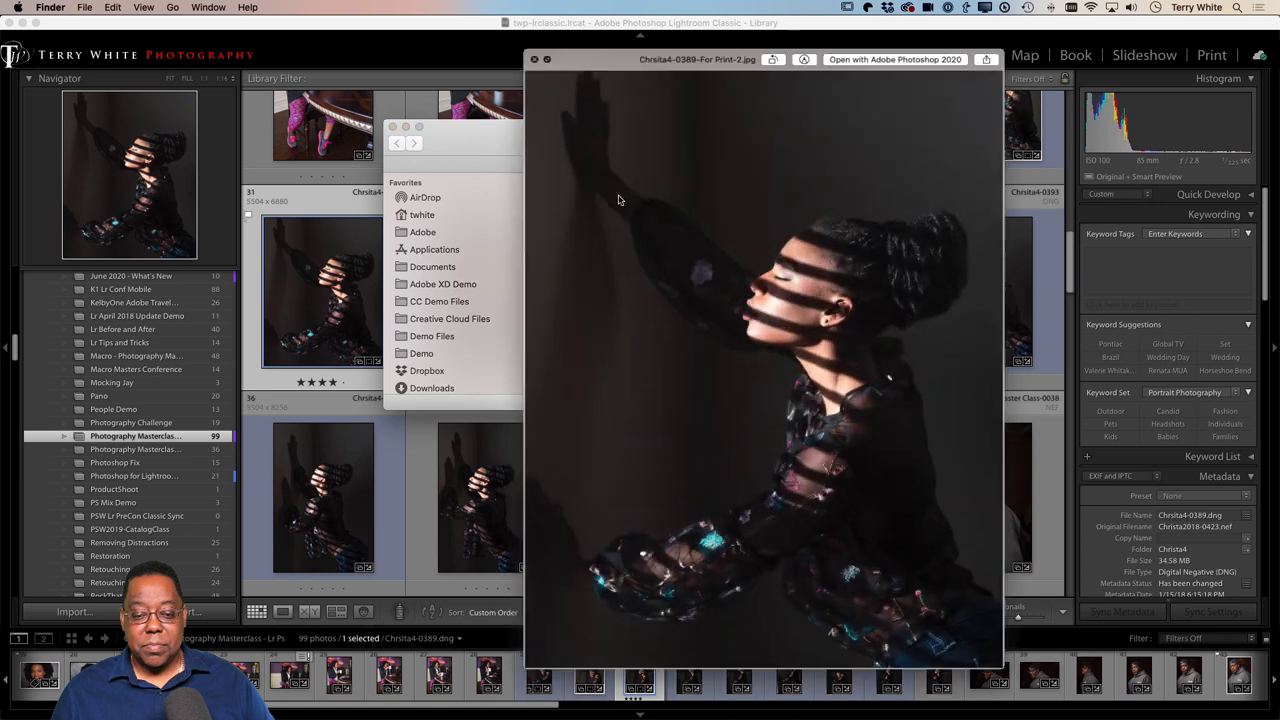
key(space)
click(613, 209)
key(space)
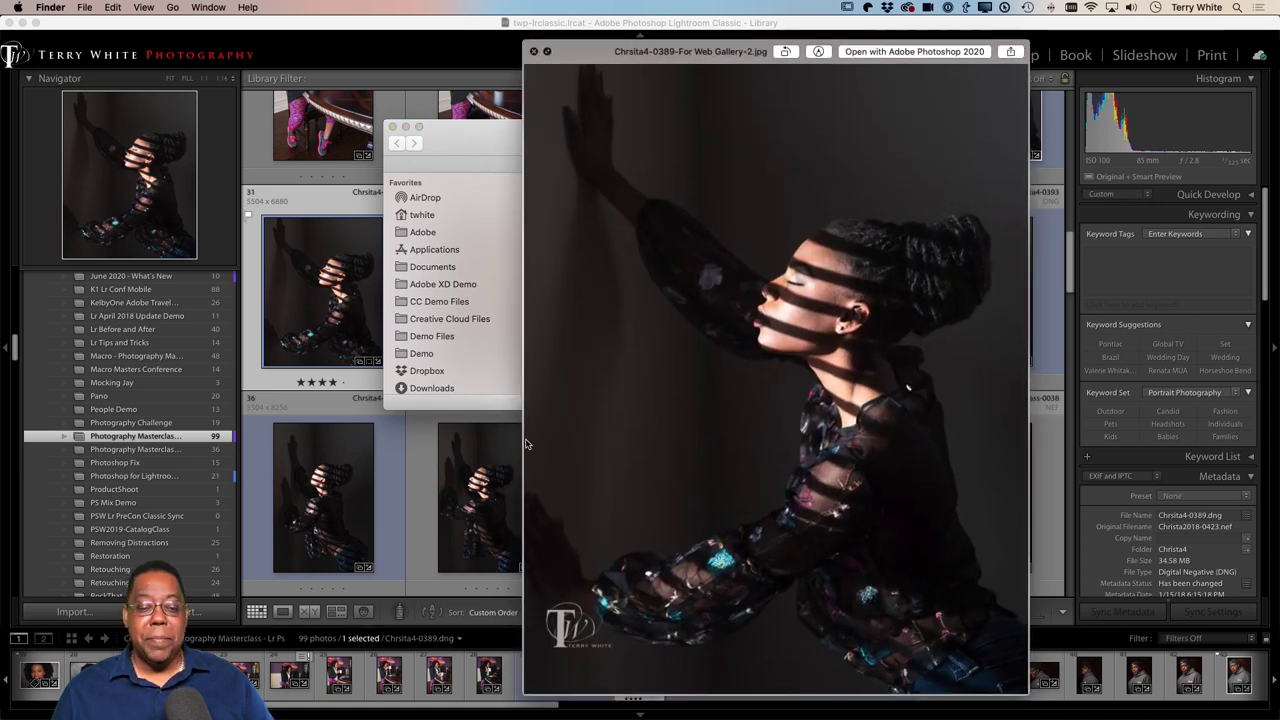
key(space)
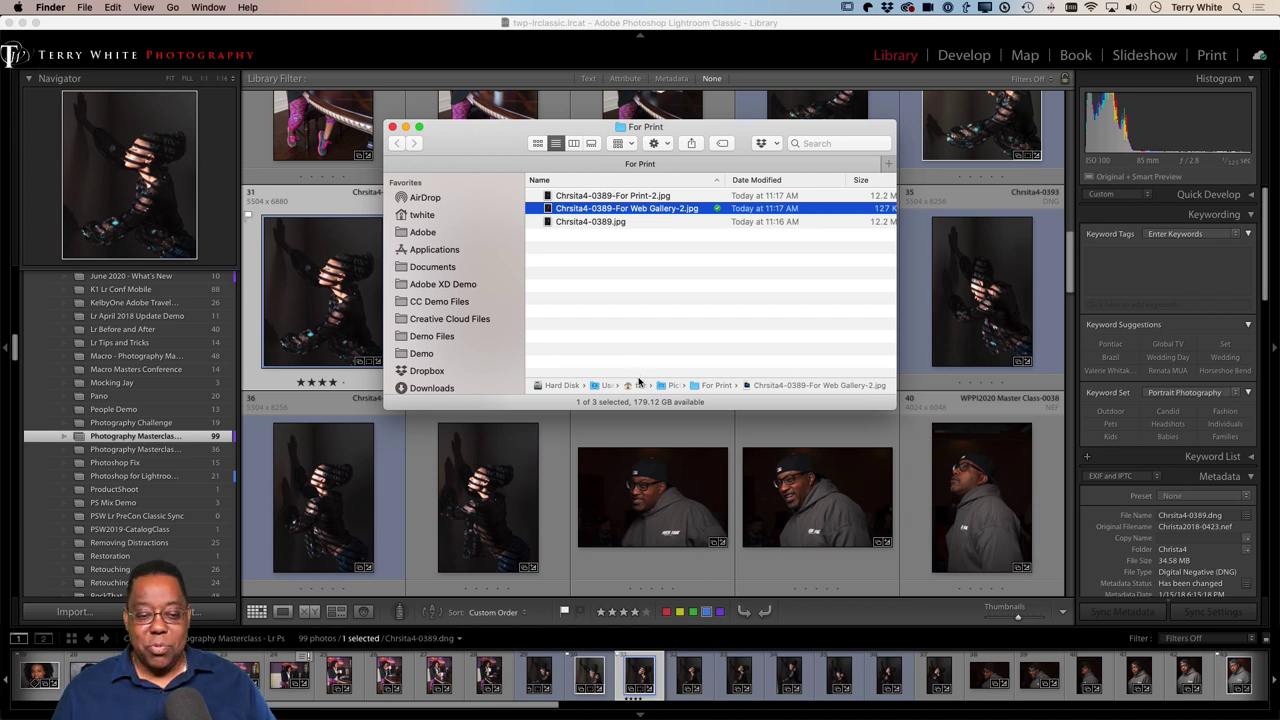
- Back in Lightroom, open WPPI2020 Master Class-0036 in the Develop module
click(453, 30)
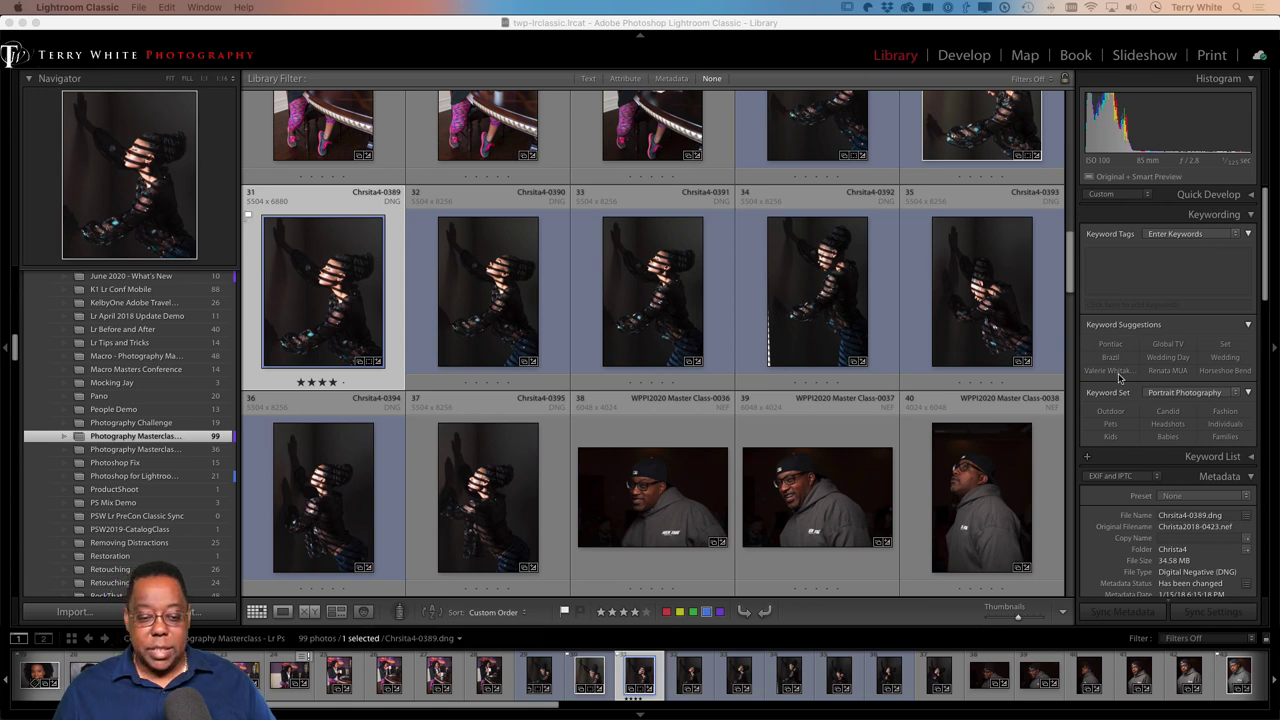
scroll(672, 371, up, 1)
scroll(672, 371, down, 2)
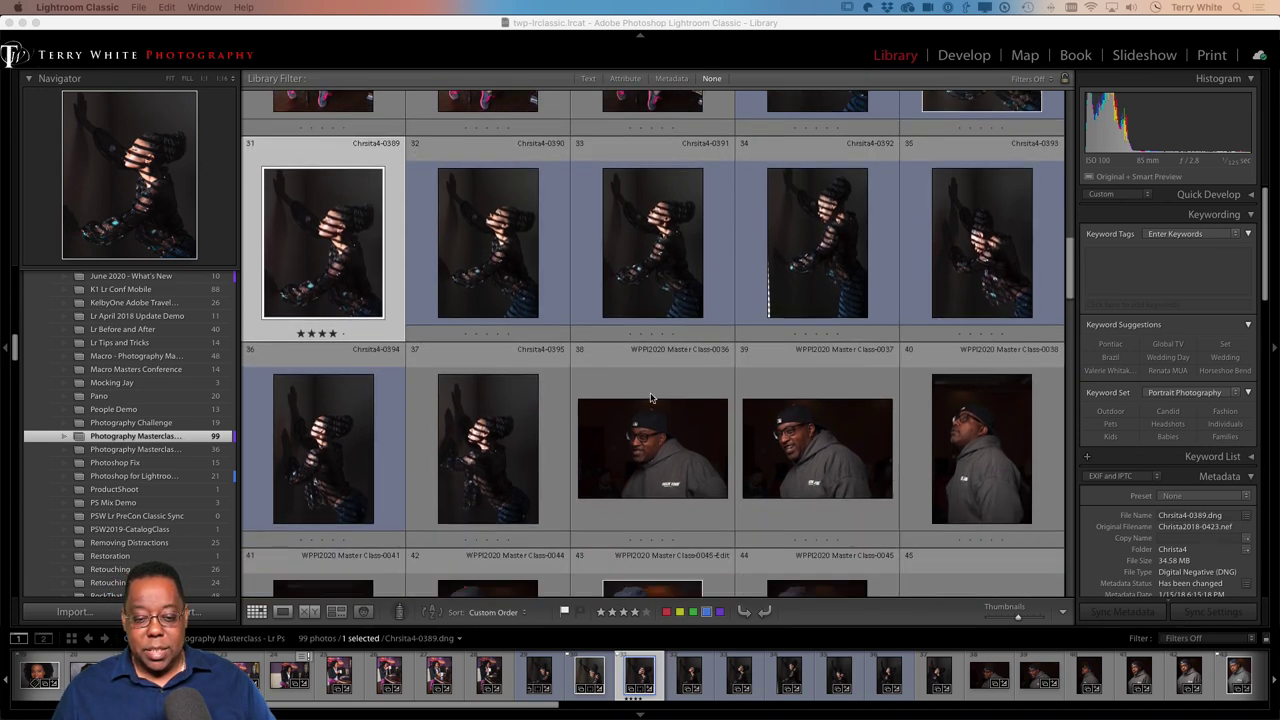
double_click(673, 474)
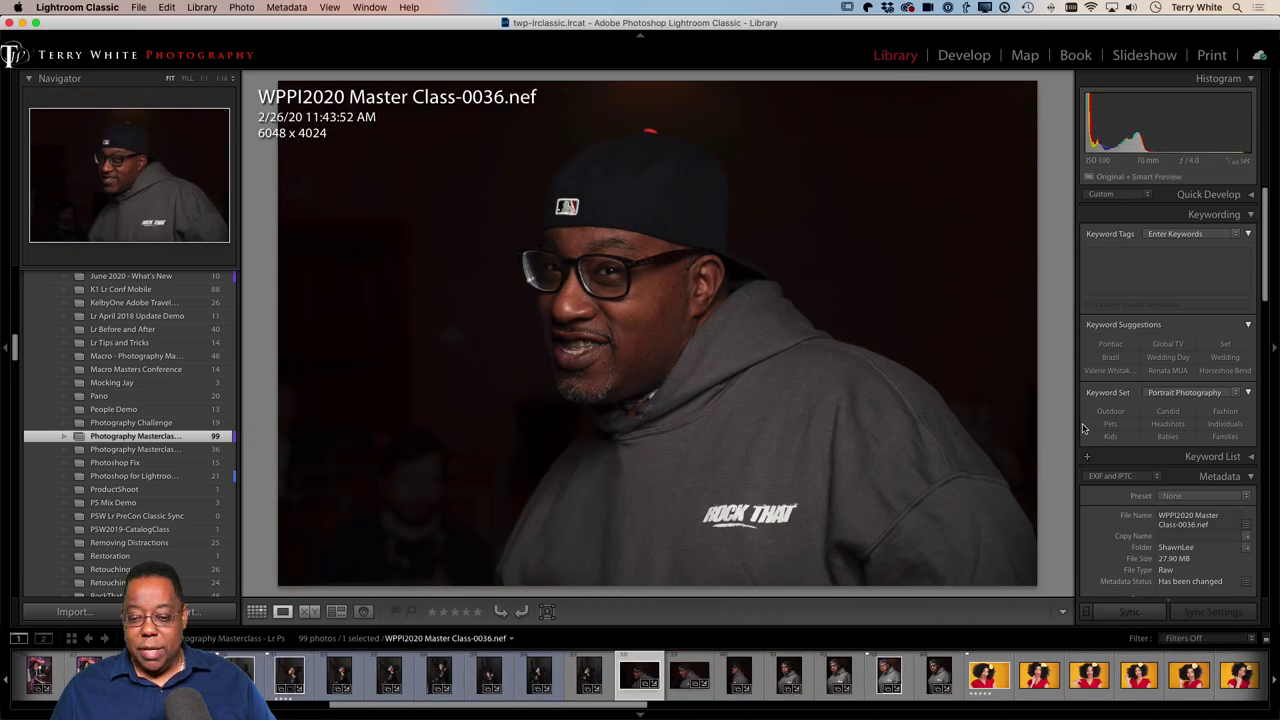
click(966, 58)
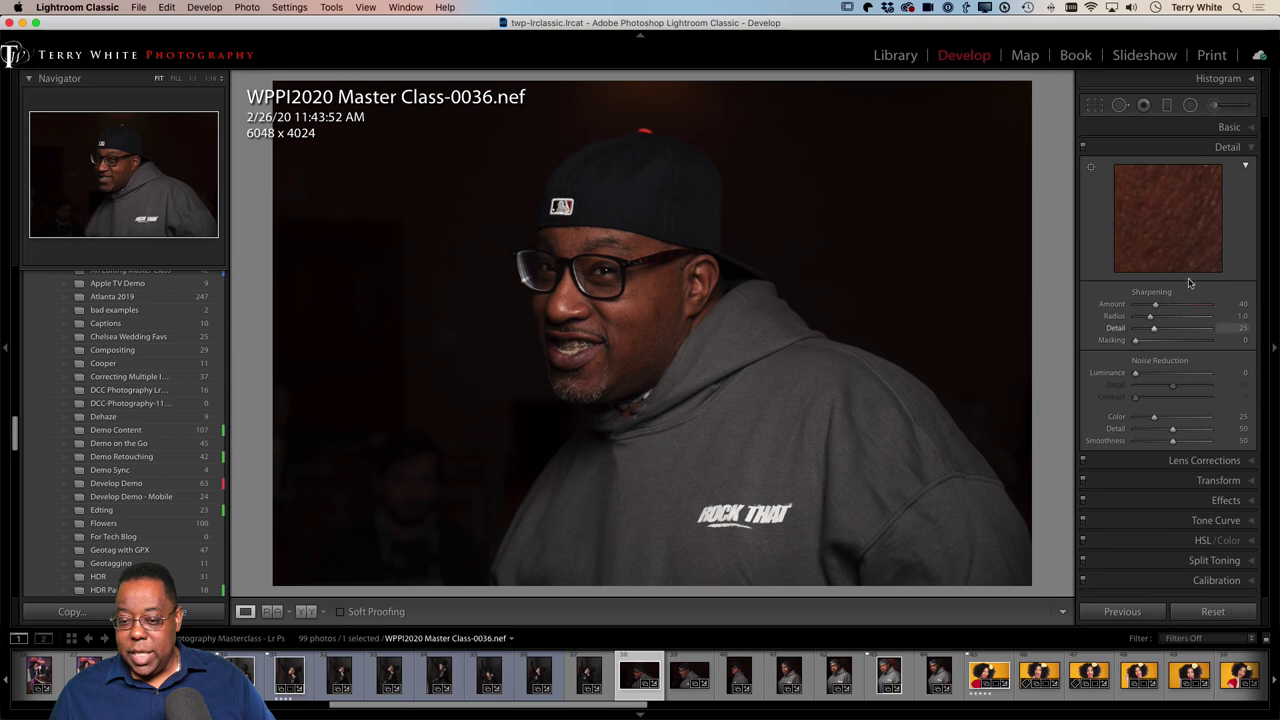
- Try Whites +28 and Blacks +25 in Basic, then undo and reset Blacks to 0
click(1229, 130)
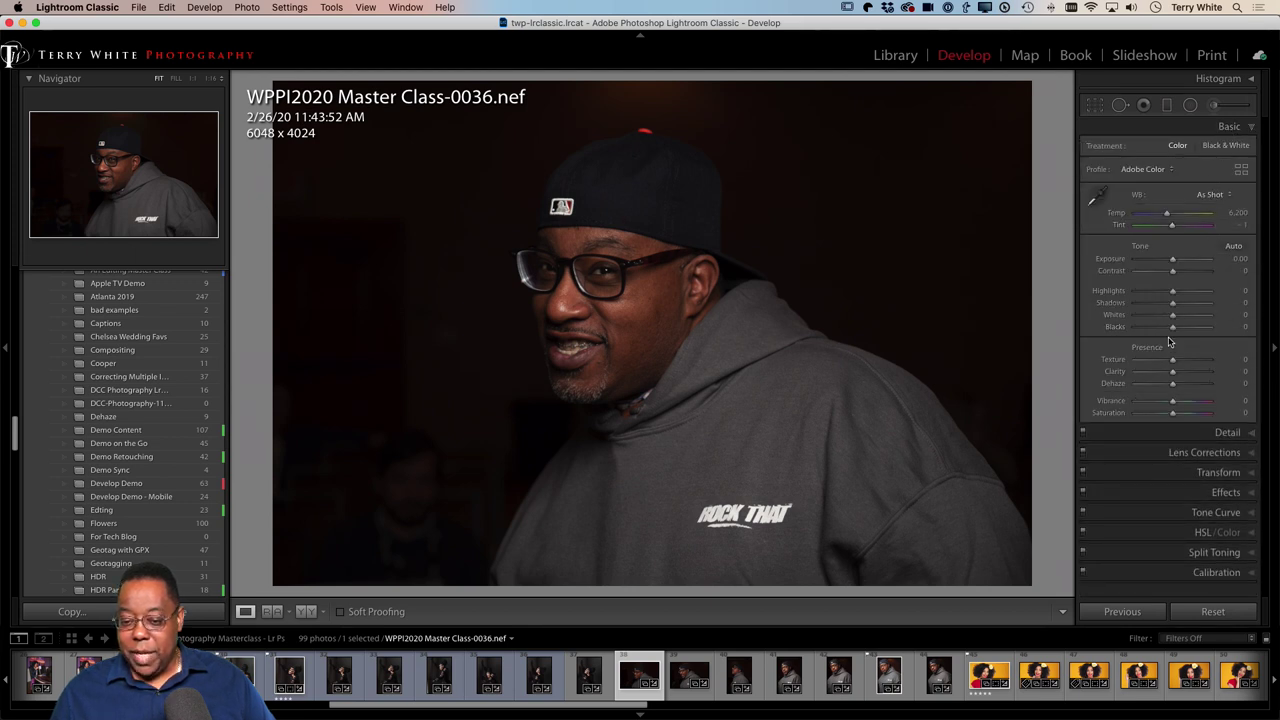
drag(1173, 316, 1183, 316)
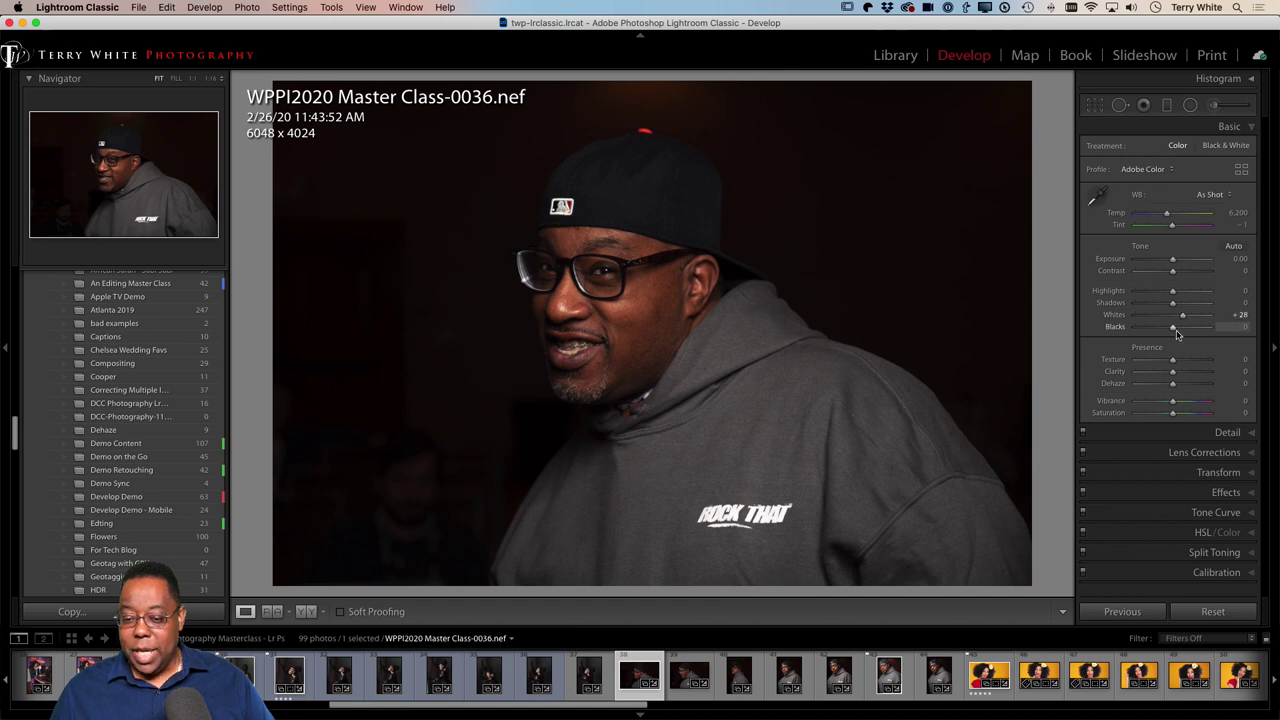
drag(1174, 328, 1182, 328)
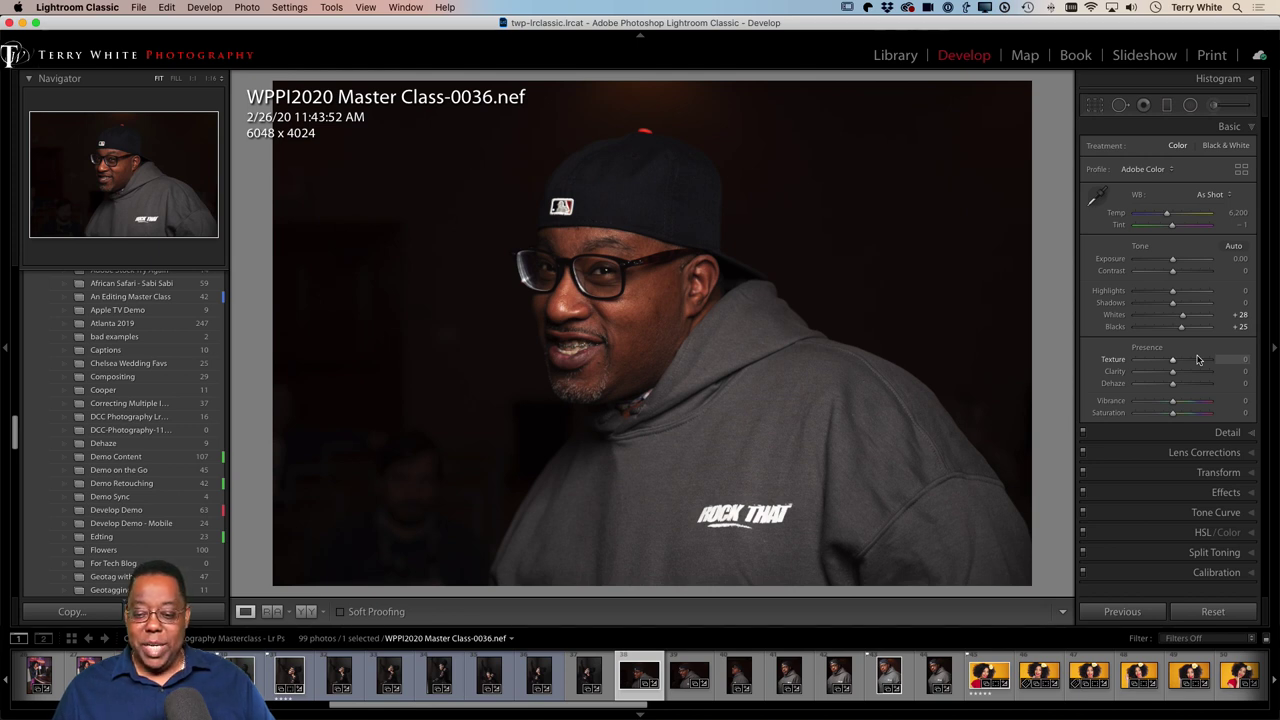
key(super+z)
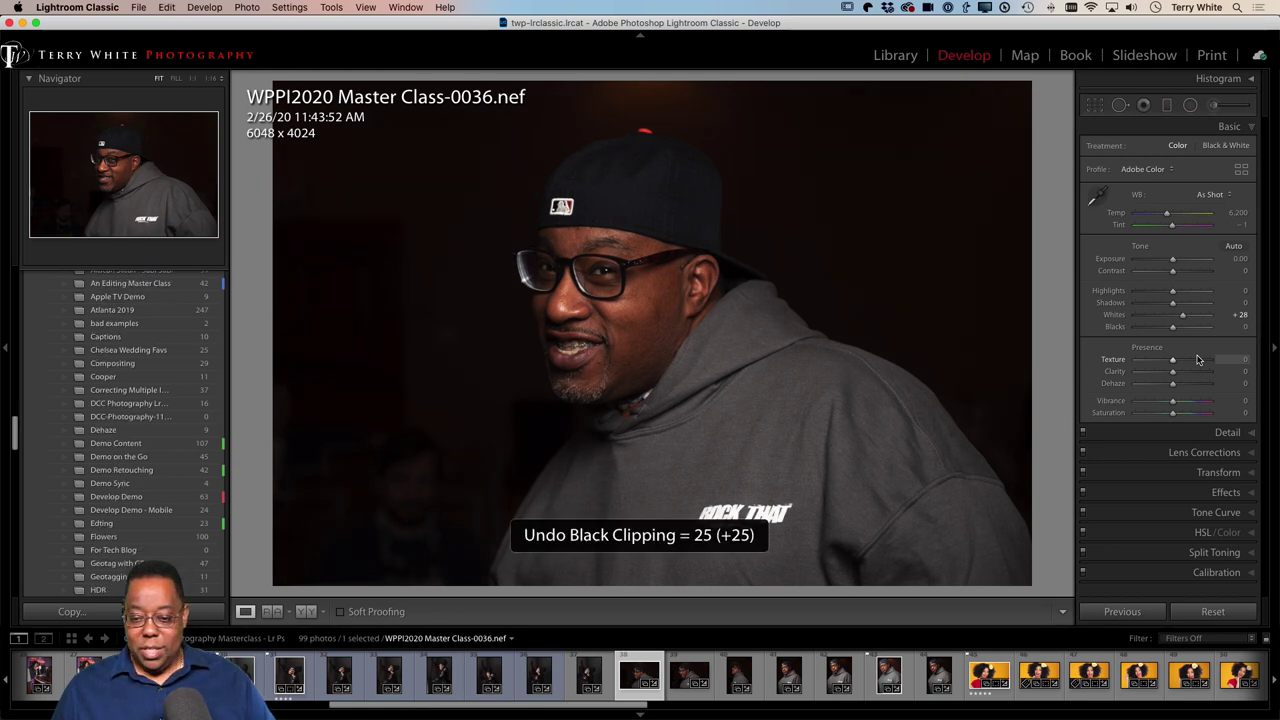
key(super+z)
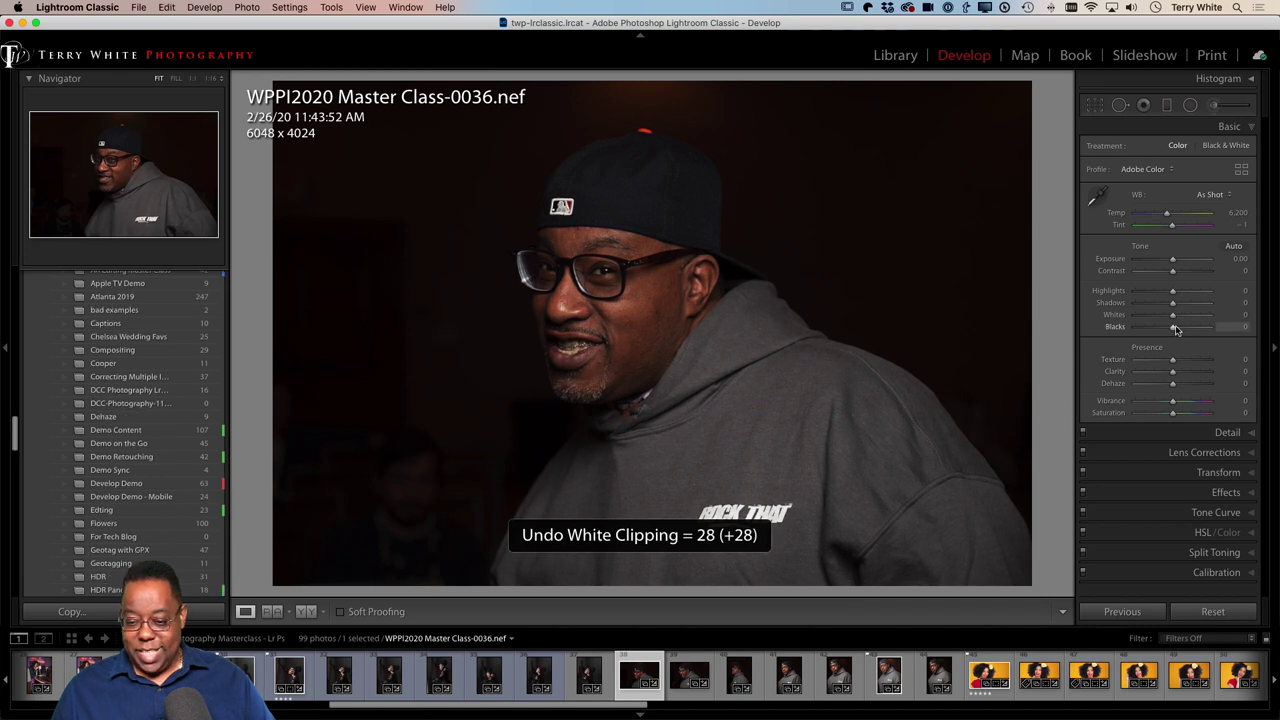
drag(1173, 330, 1183, 330)
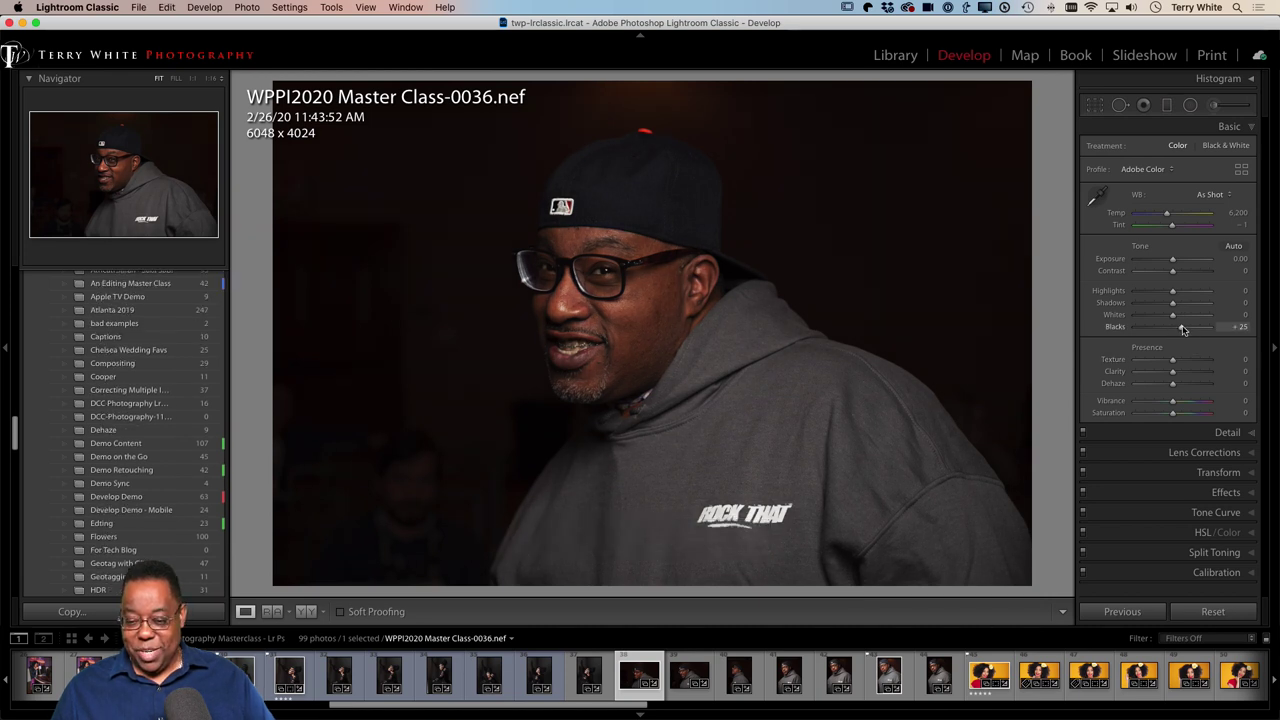
double_click(1183, 330)
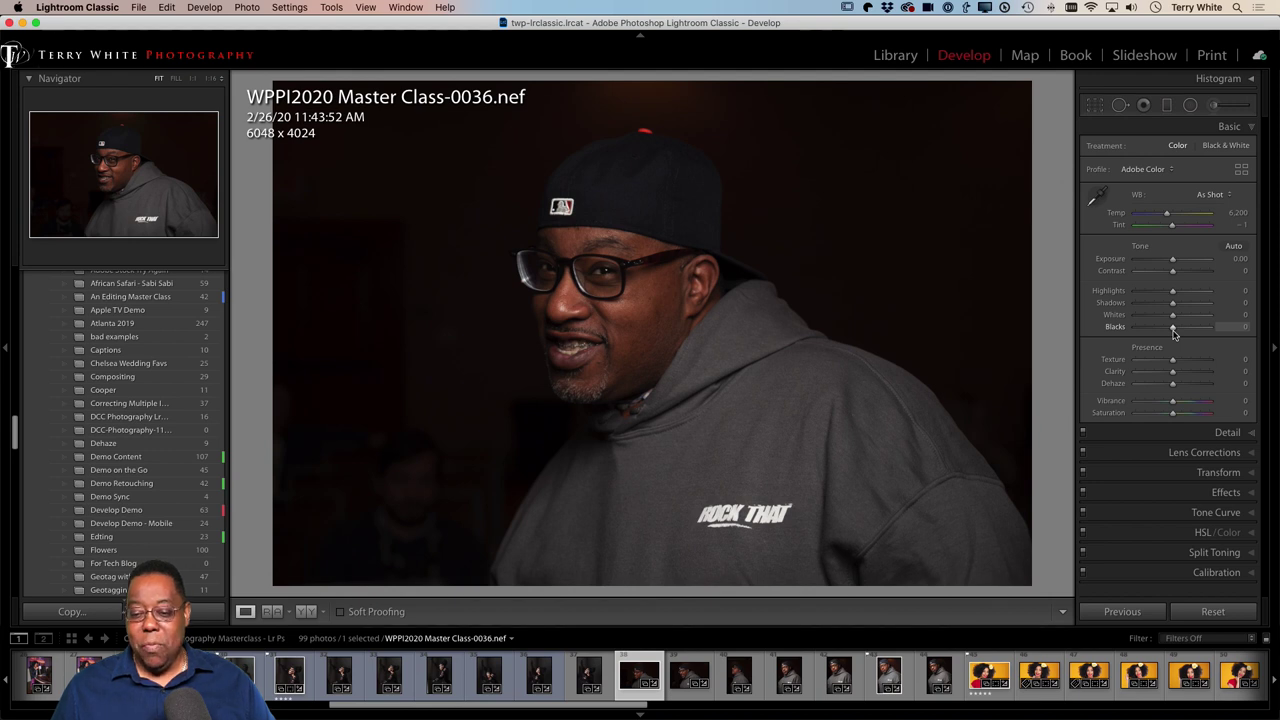
- Return from Develop to the collection's Library grid view
scroll(1173, 335, up, 5)
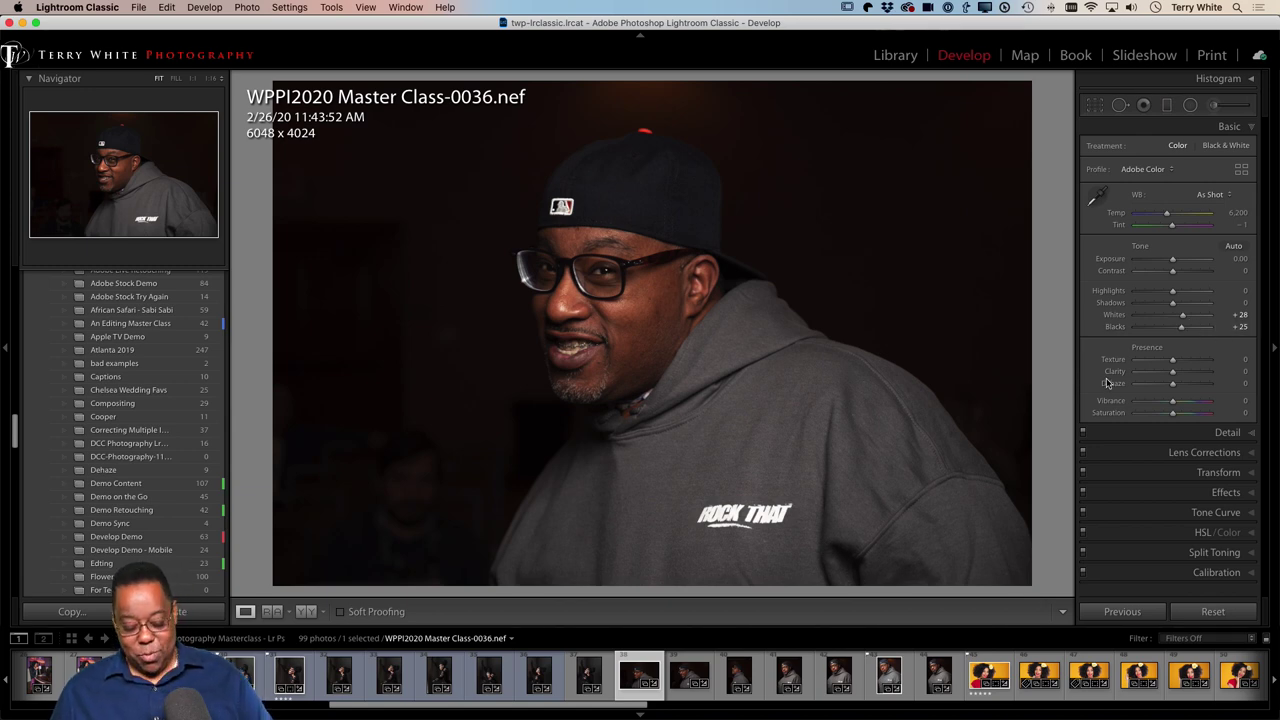
key(g)
scroll(941, 385, up, 2)
scroll(941, 385, up, 6)
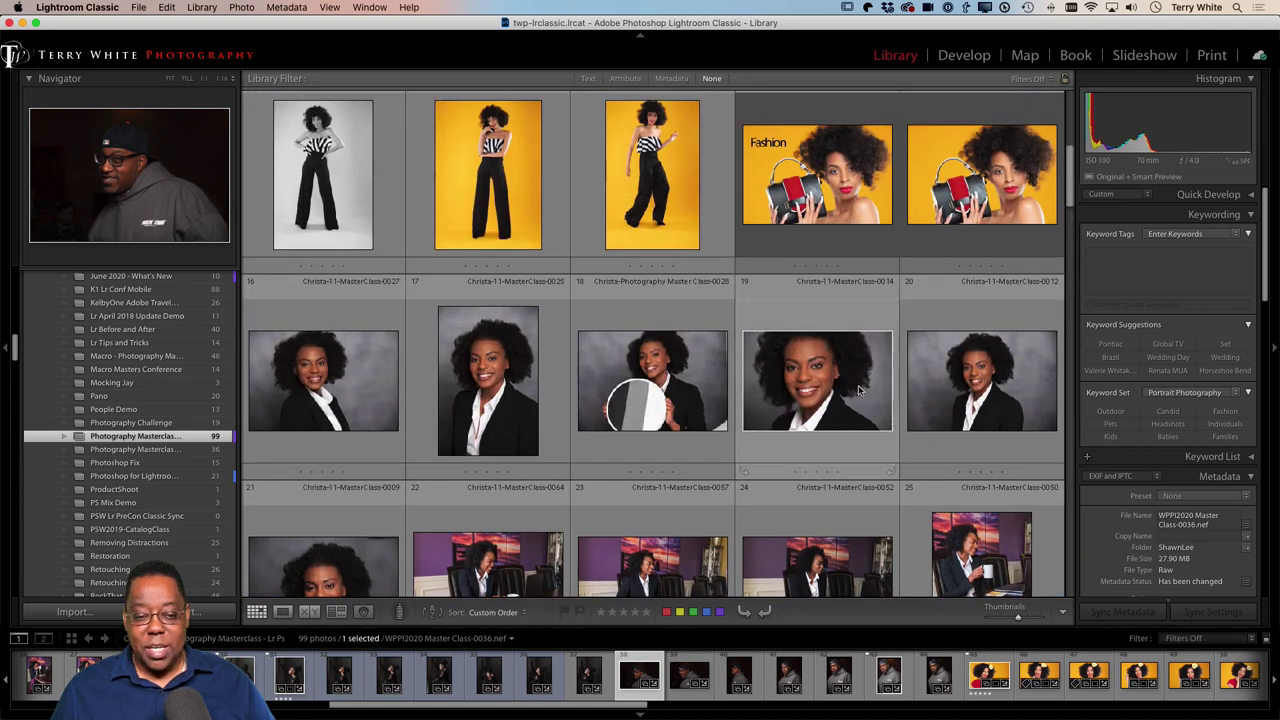
- Open Christa-11-MasterClass-0014 in Develop and auto-set Blacks to -4 and Whites to +24
double_click(793, 385)
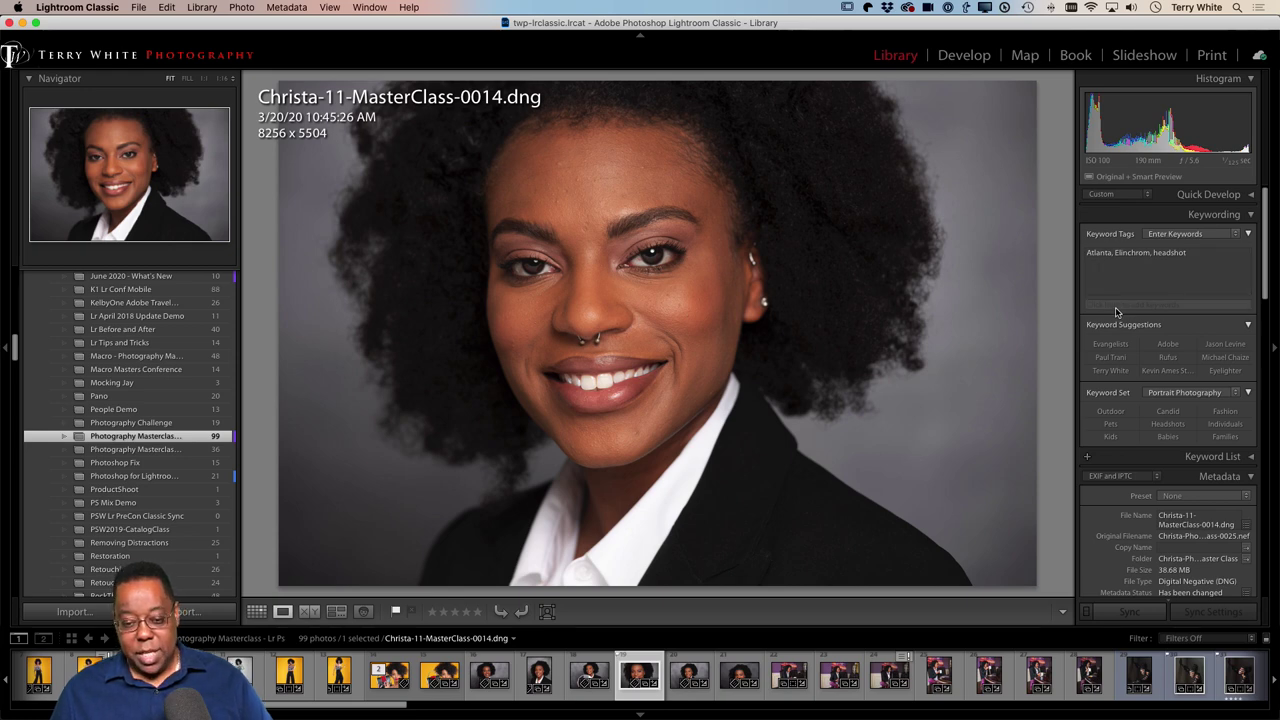
key(d)
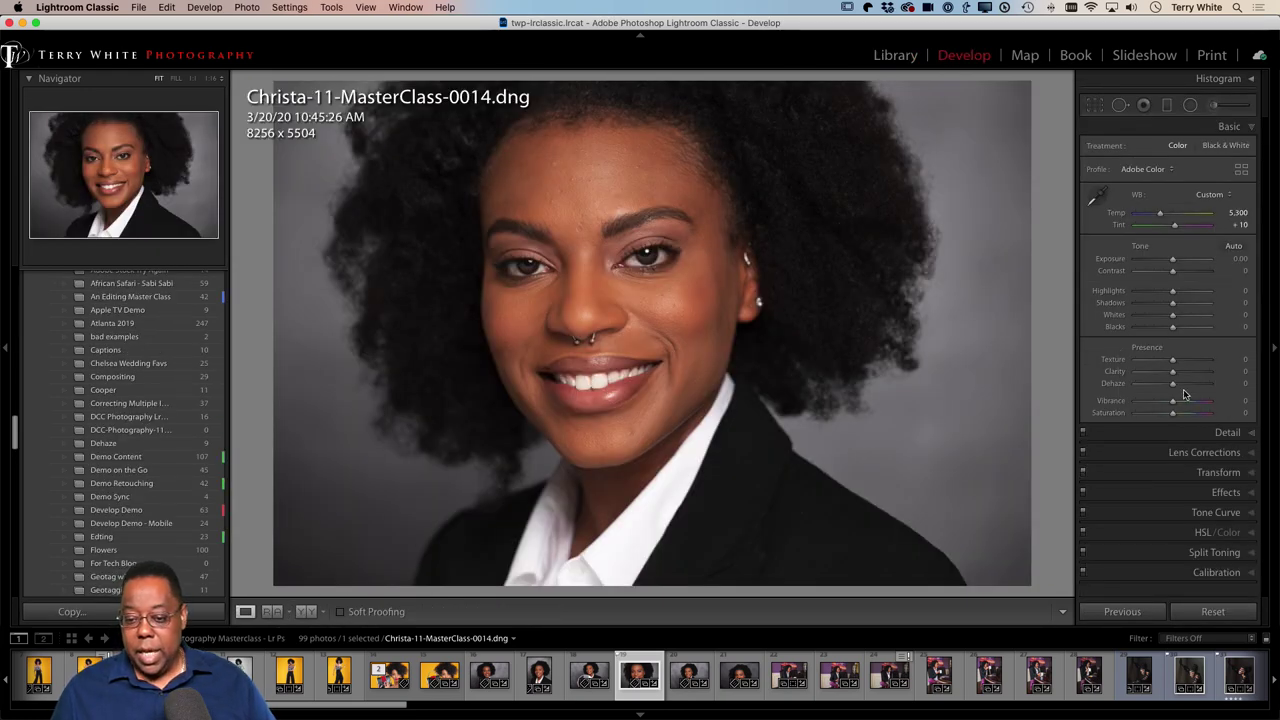
shift+double_click(1173, 327)
shift+double_click(1173, 315)
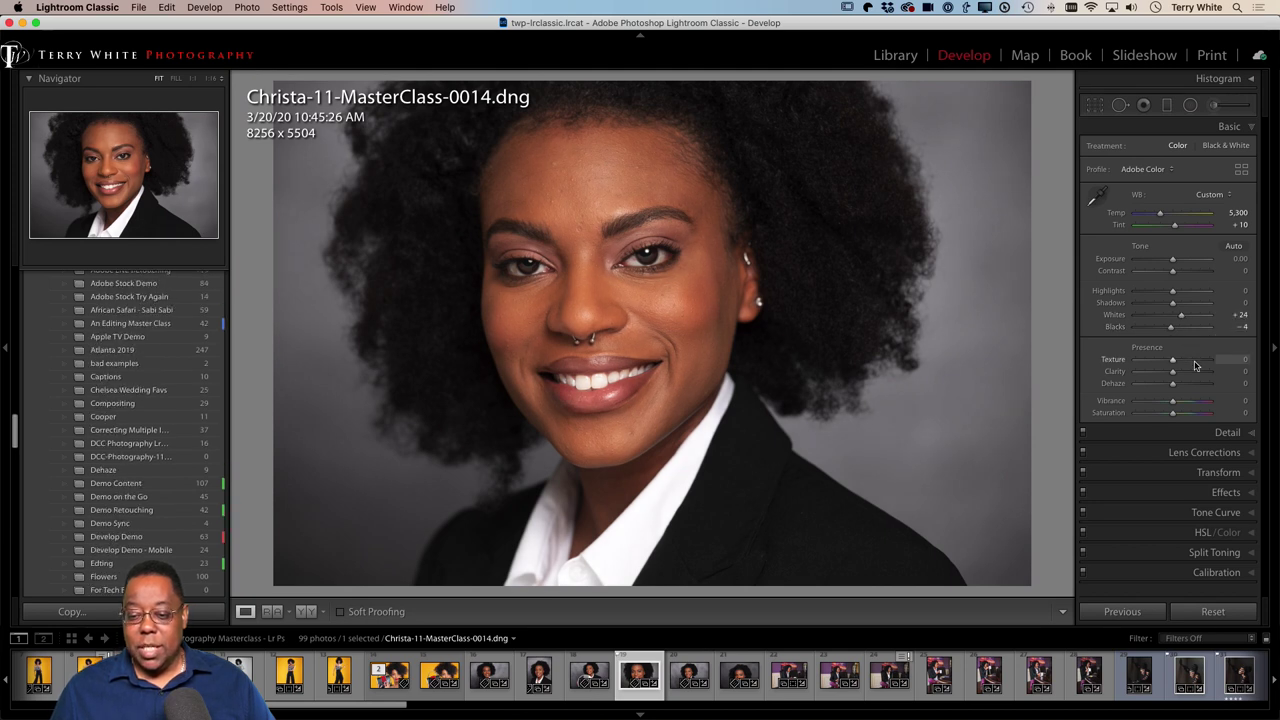
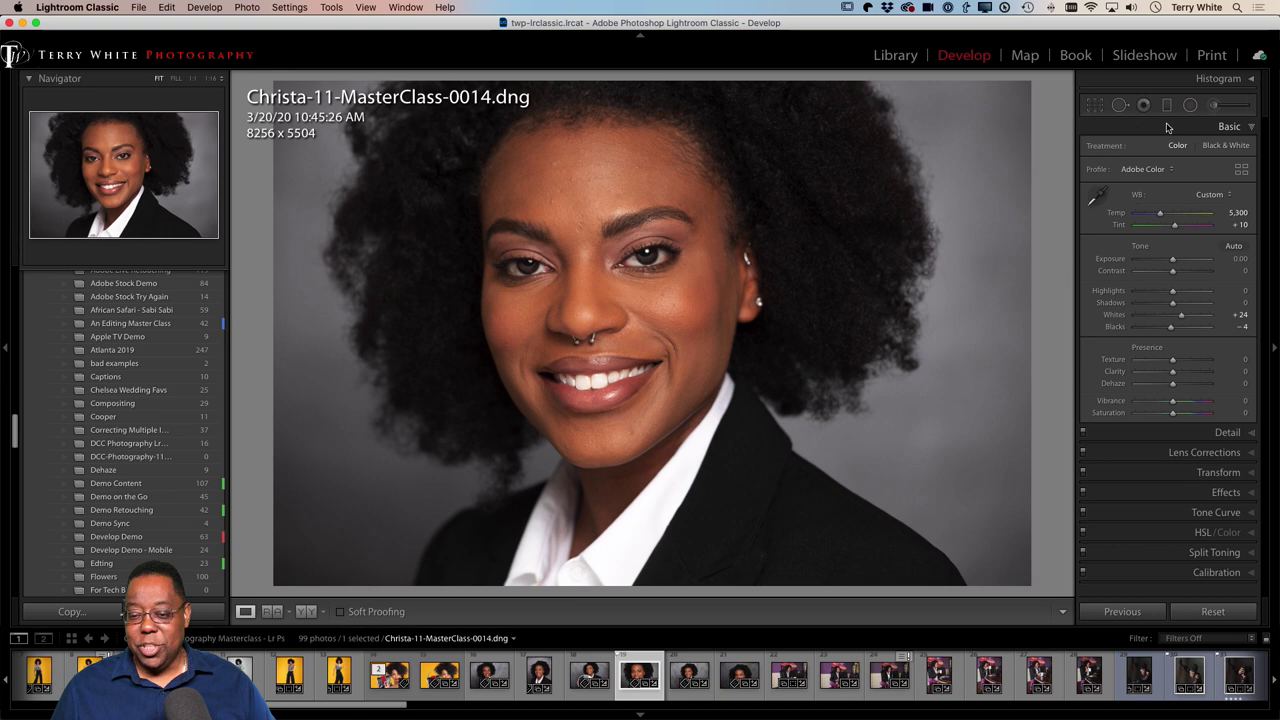
- Dismiss the white balance sampler and switch to the Adjustment Brush
click(1104, 200)
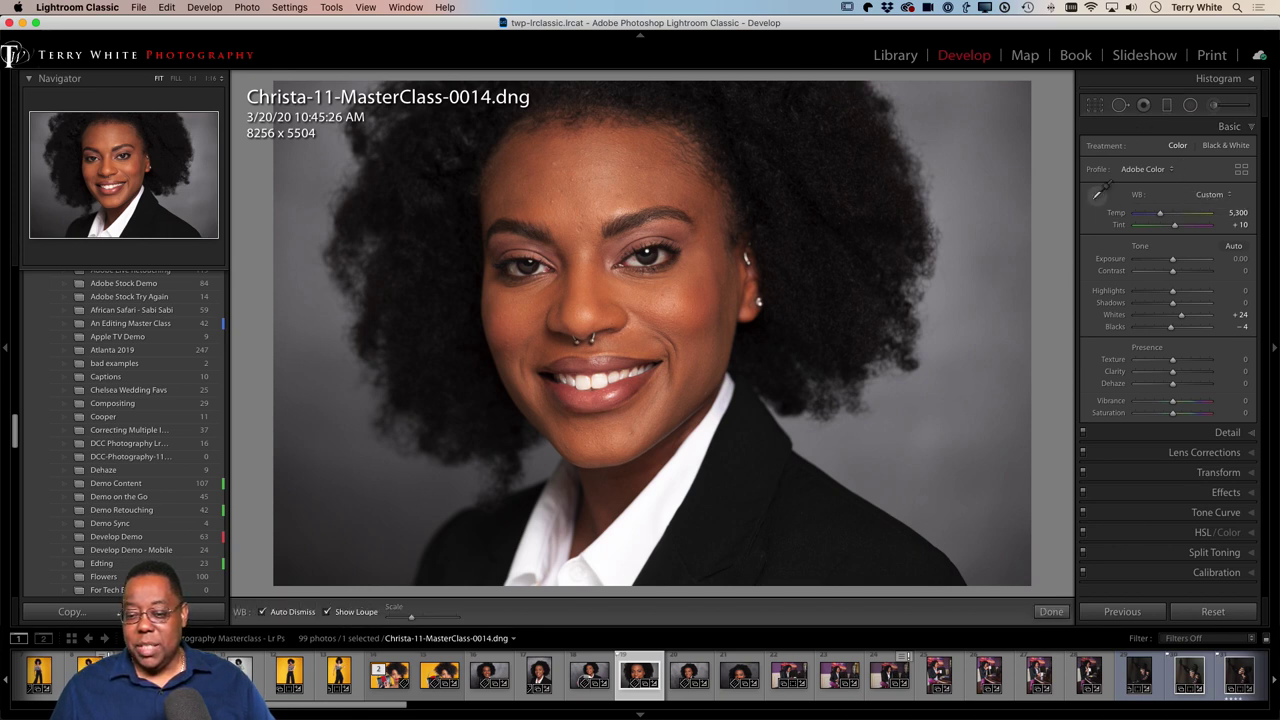
click(1104, 194)
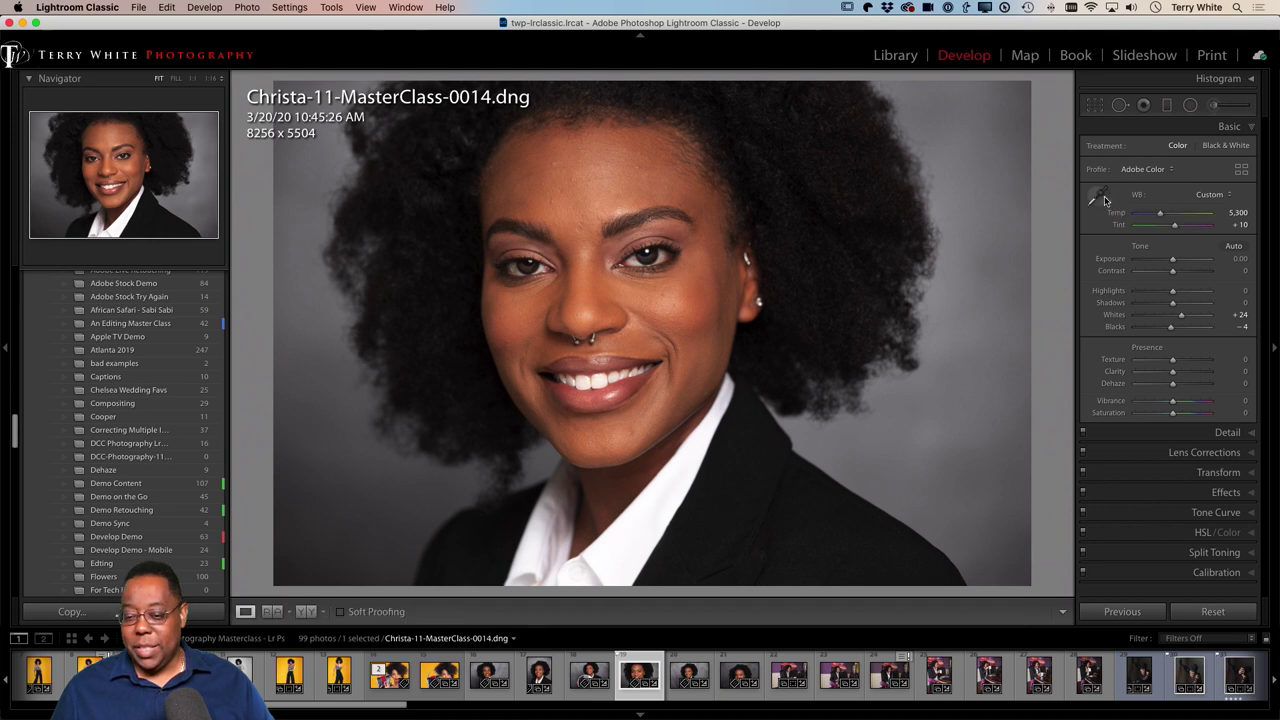
click(1213, 106)
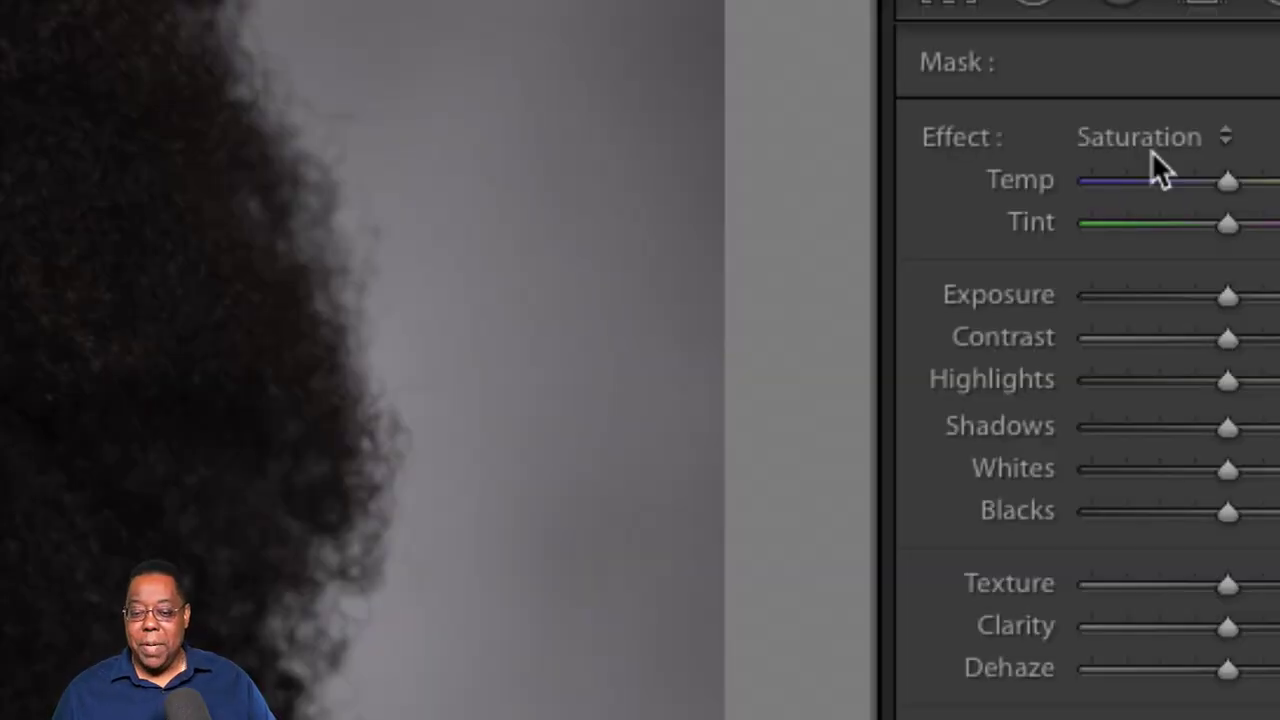
- Set the brush effect to Exposure at 0.75
click(1151, 150)
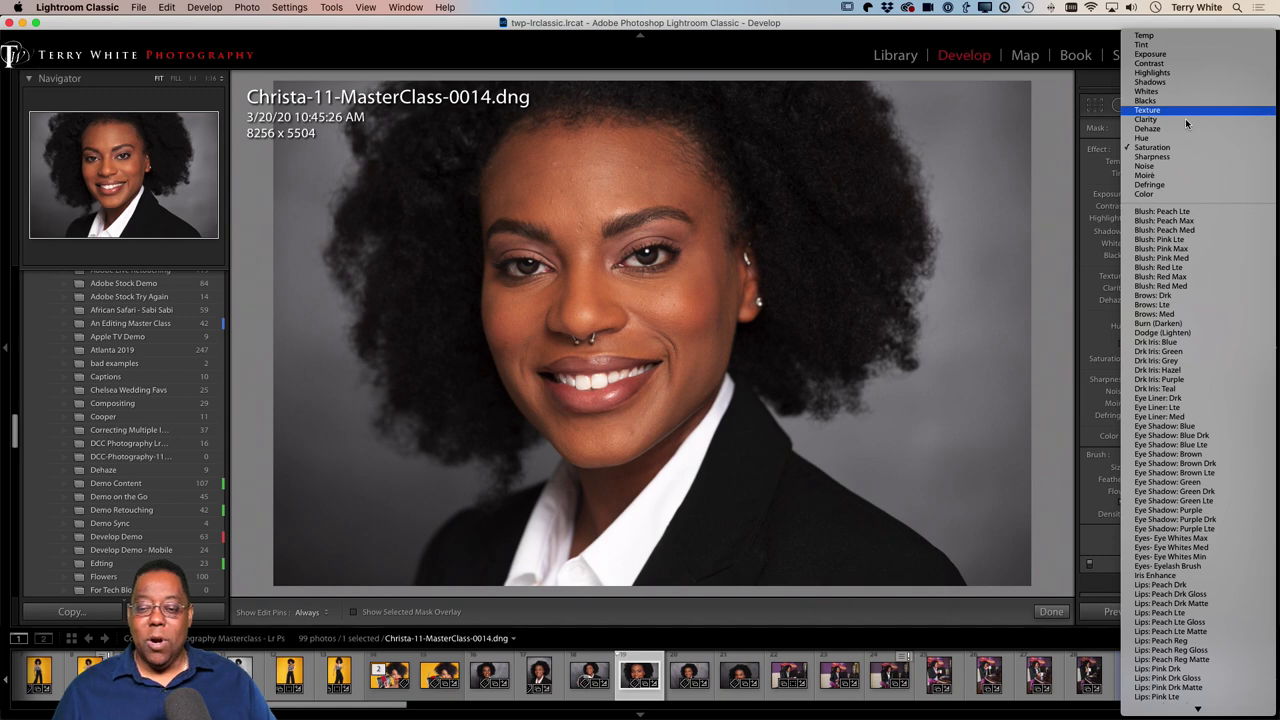
click(1124, 90)
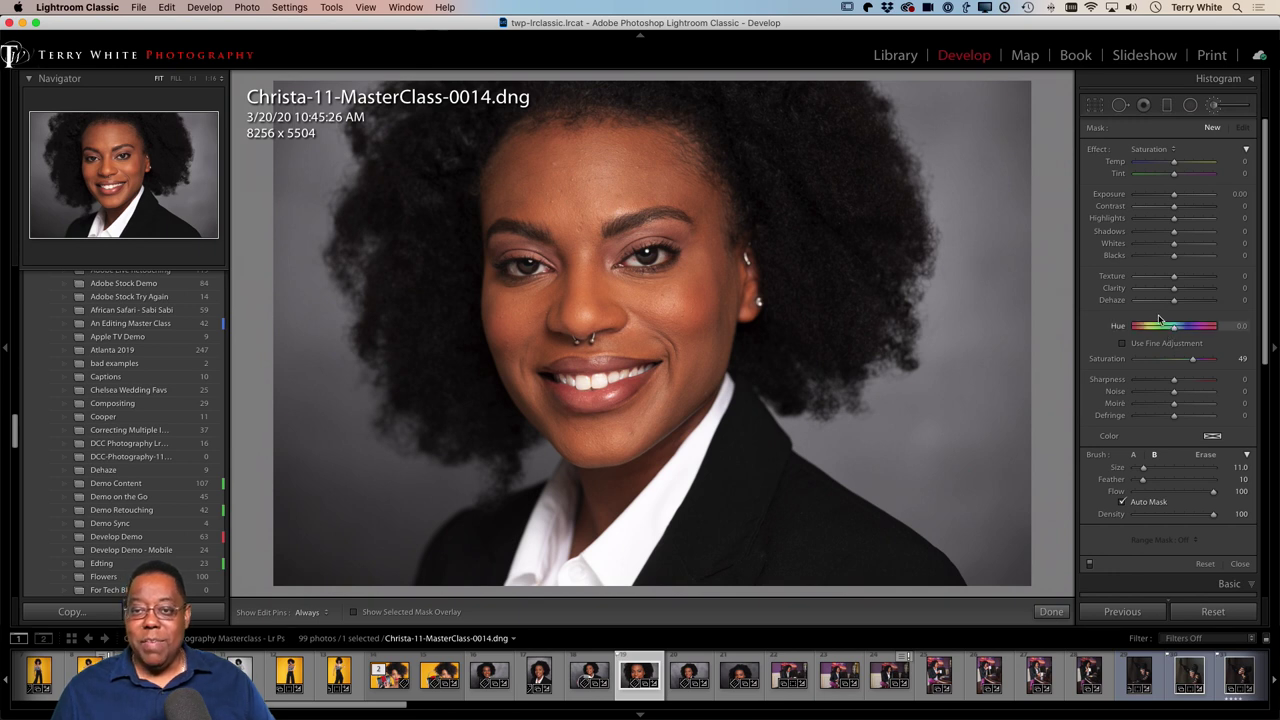
click(1152, 149)
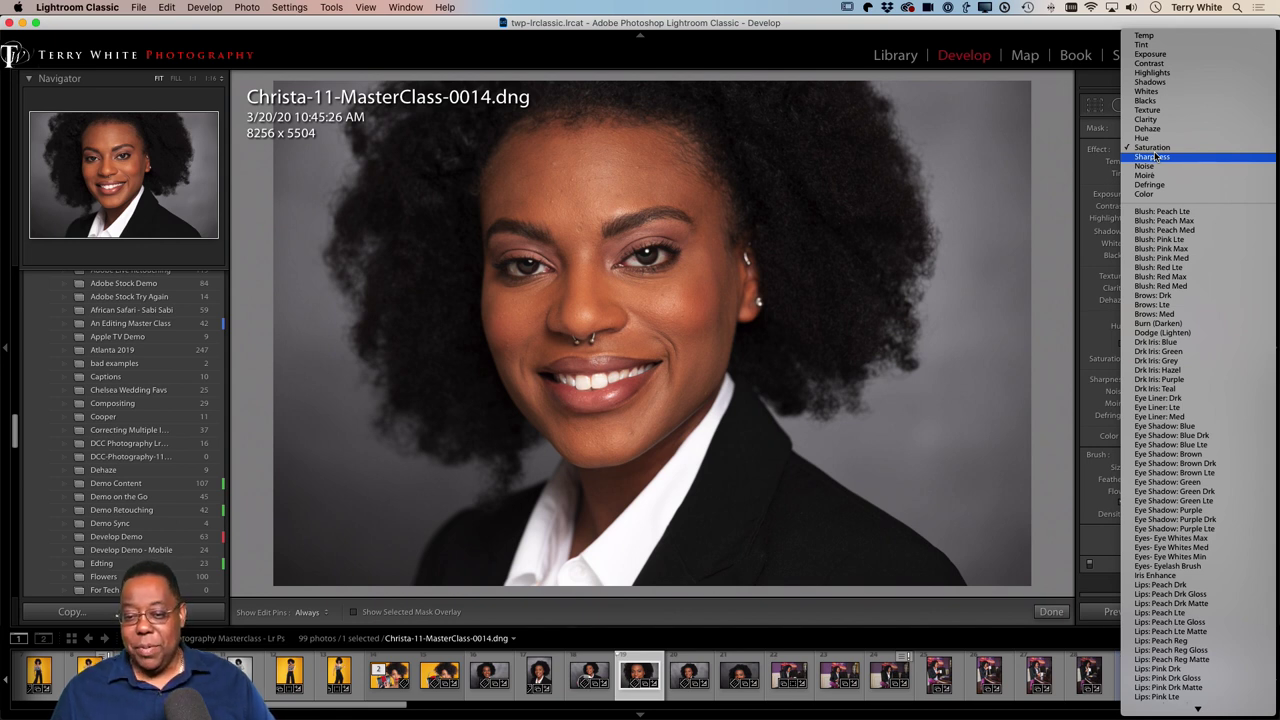
click(1157, 56)
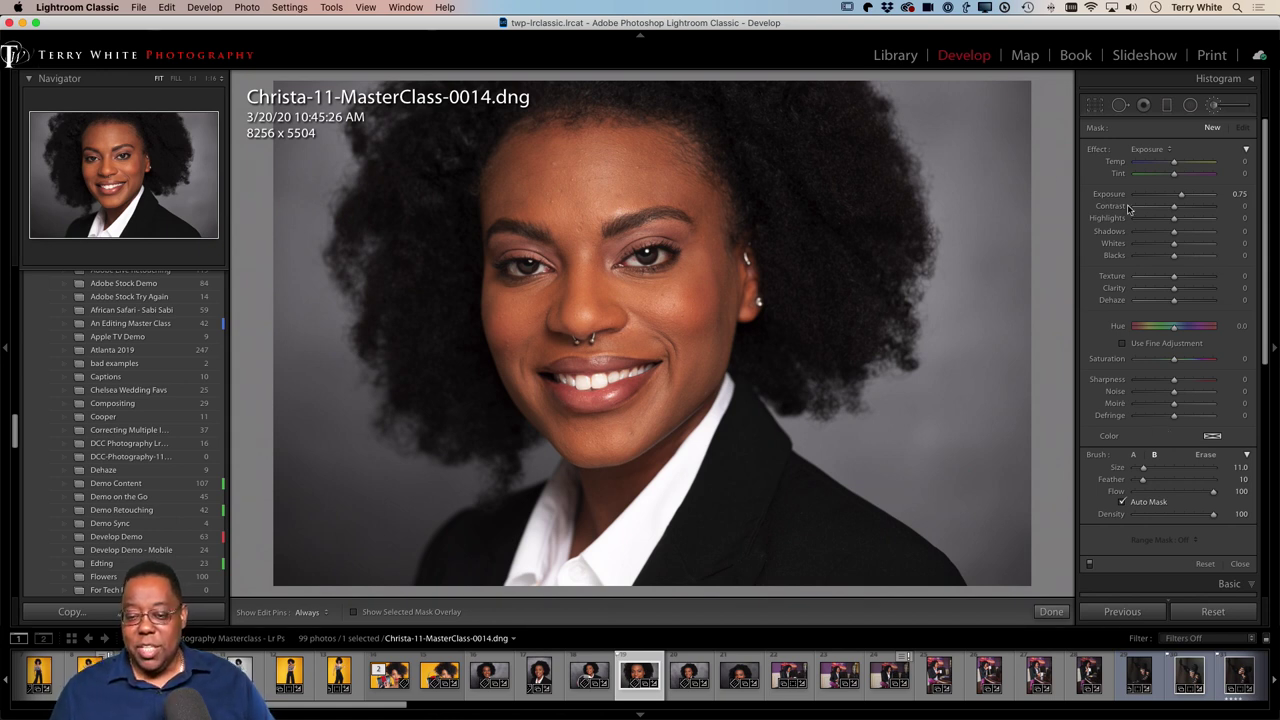
click(1149, 149)
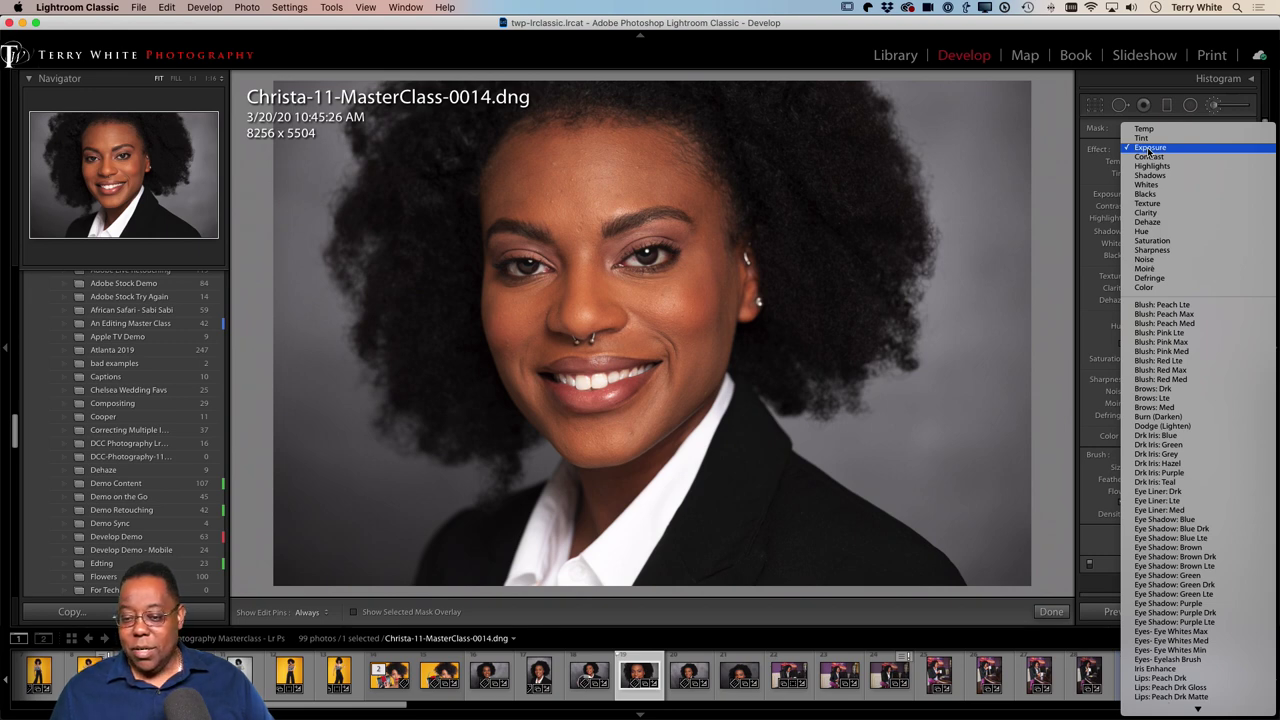
click(1152, 241)
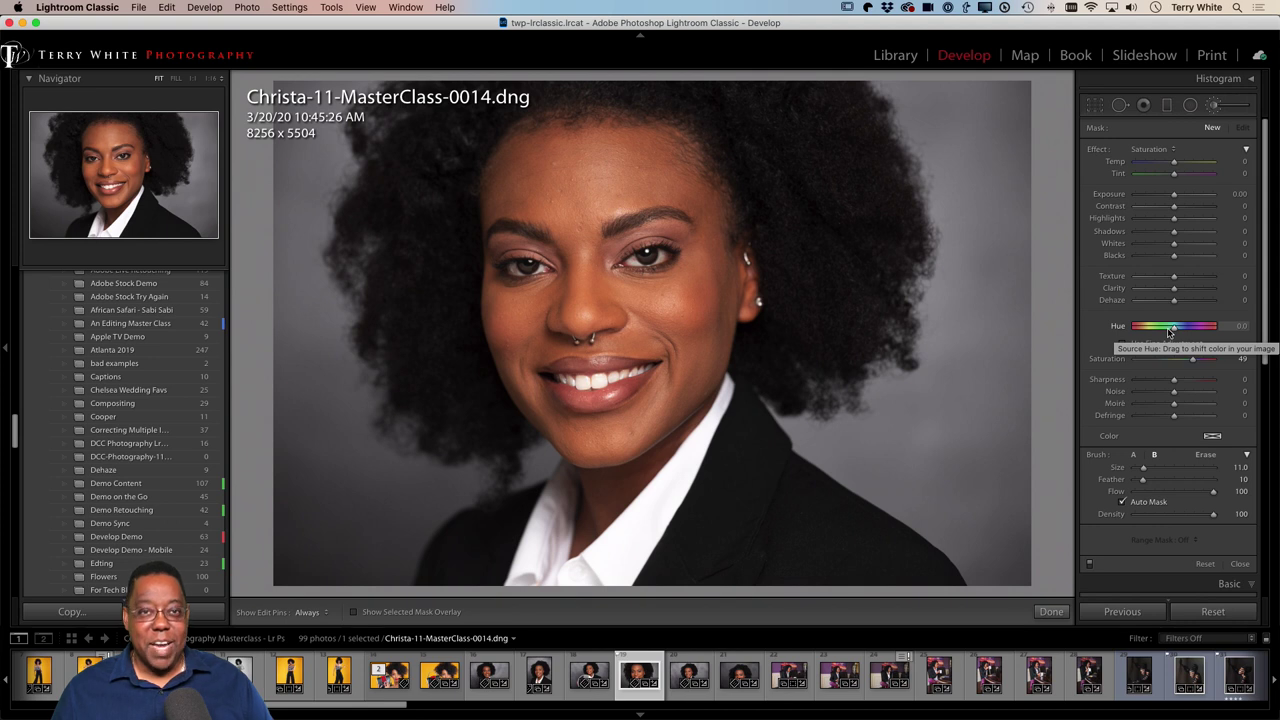
click(1164, 150)
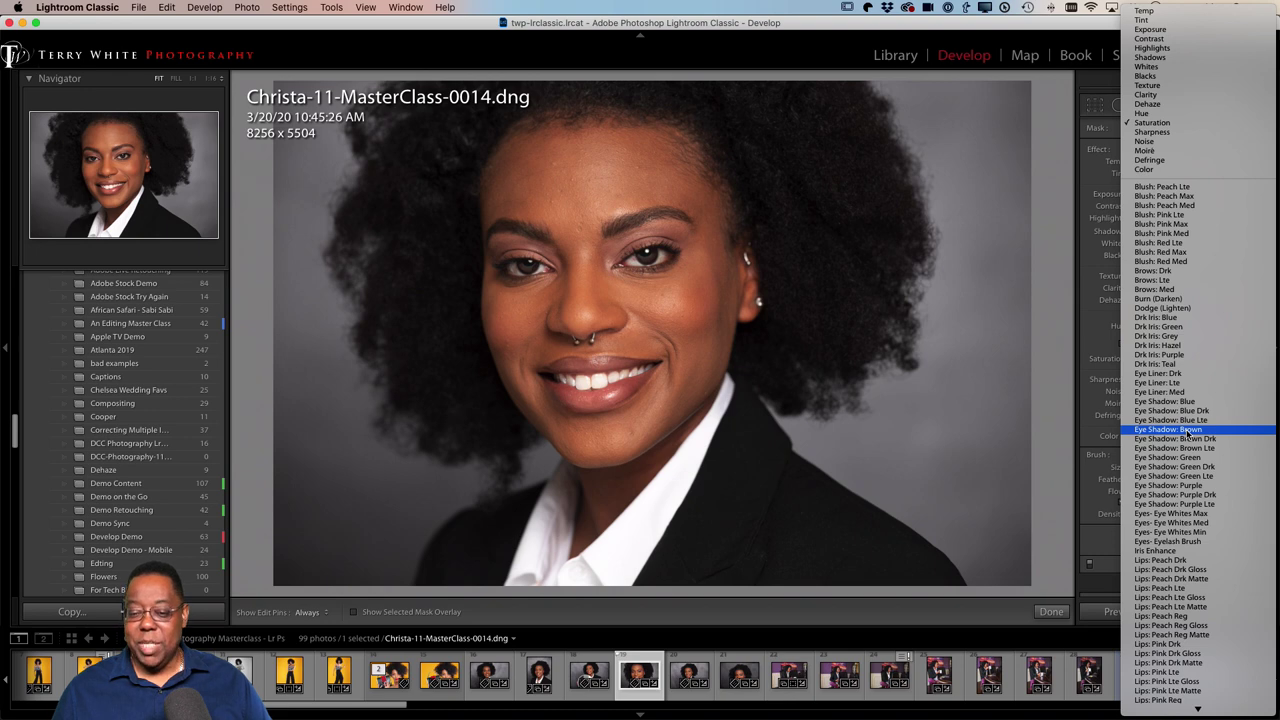
click(1090, 158)
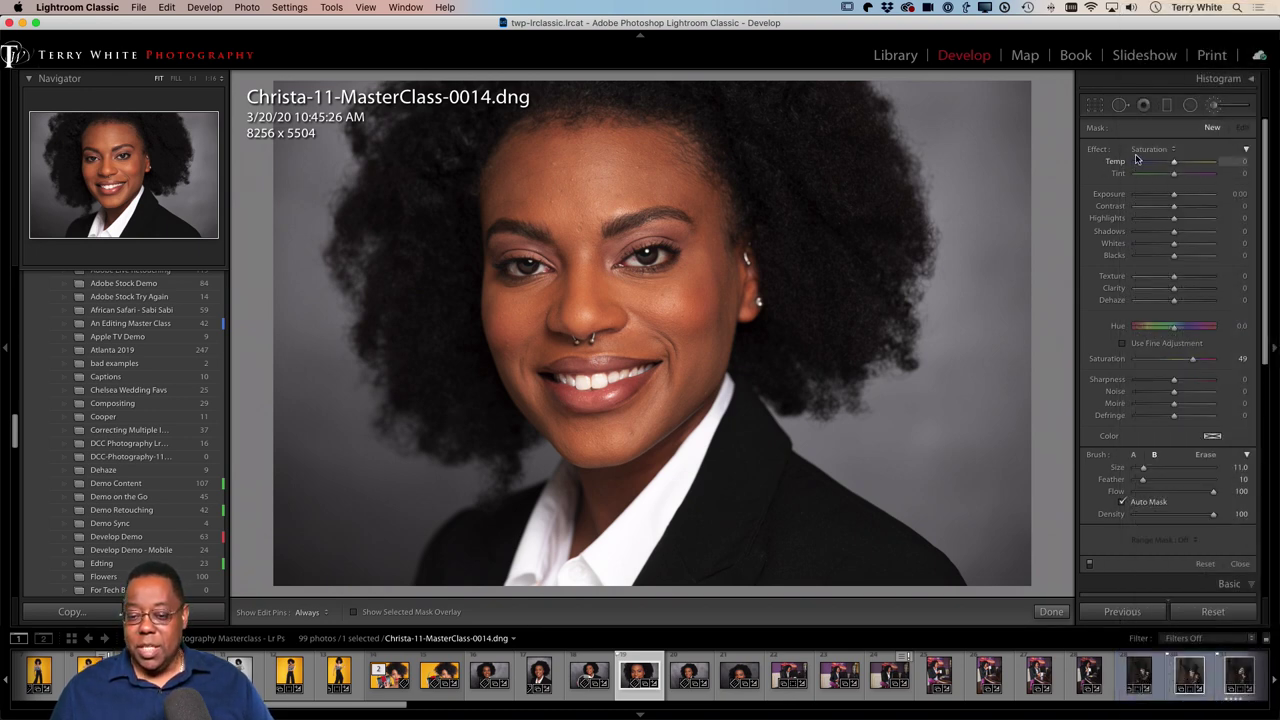
click(1142, 150)
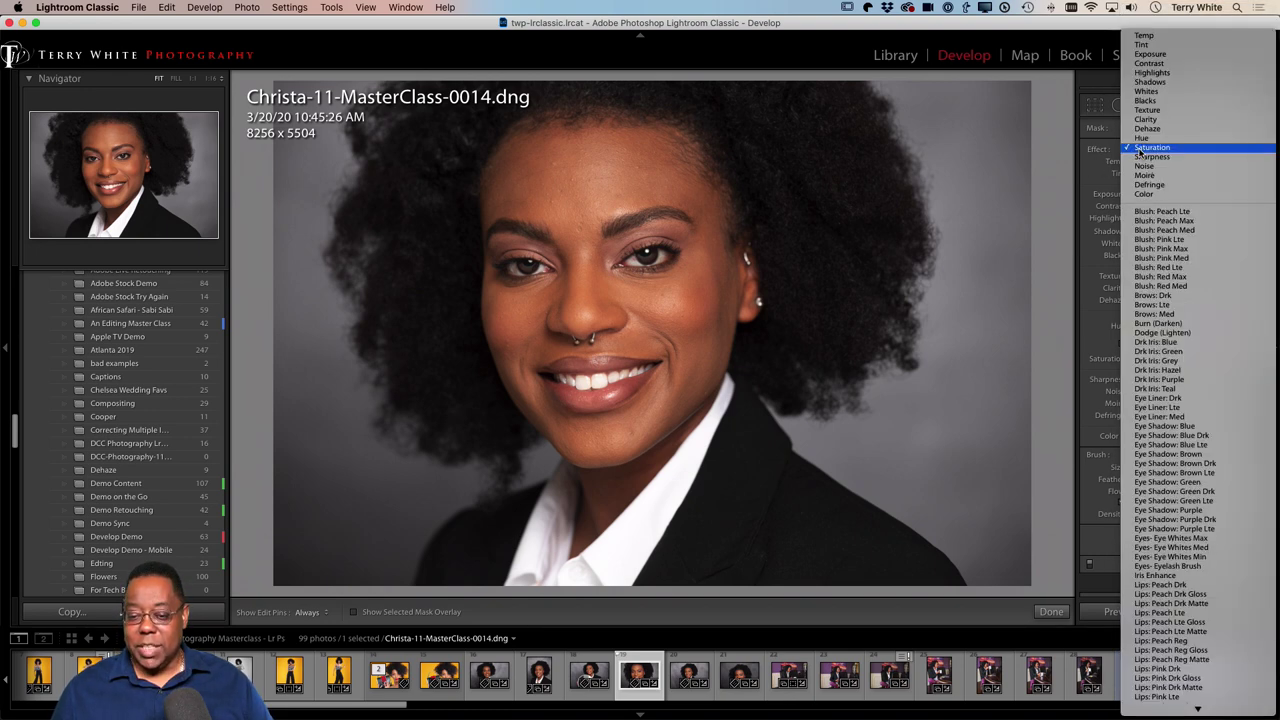
click(1150, 54)
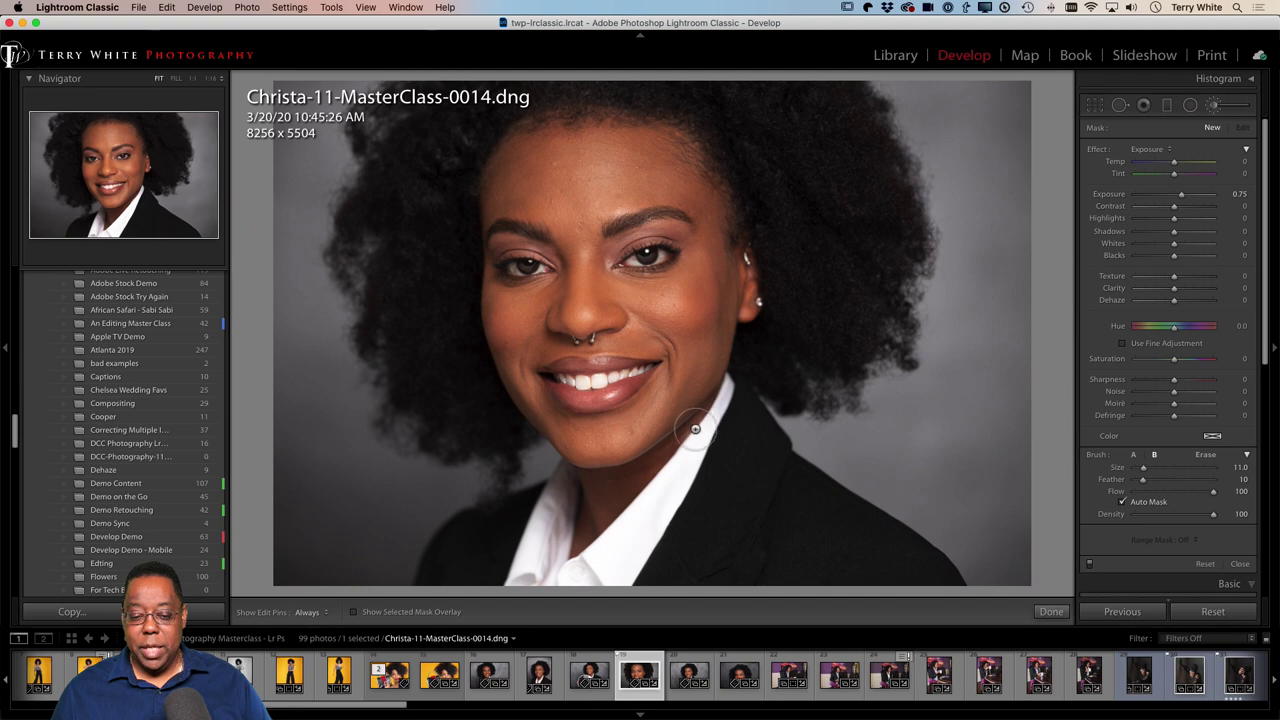
- Paint a mask down the neck, lower its exposure, and finish with Done
key(h)
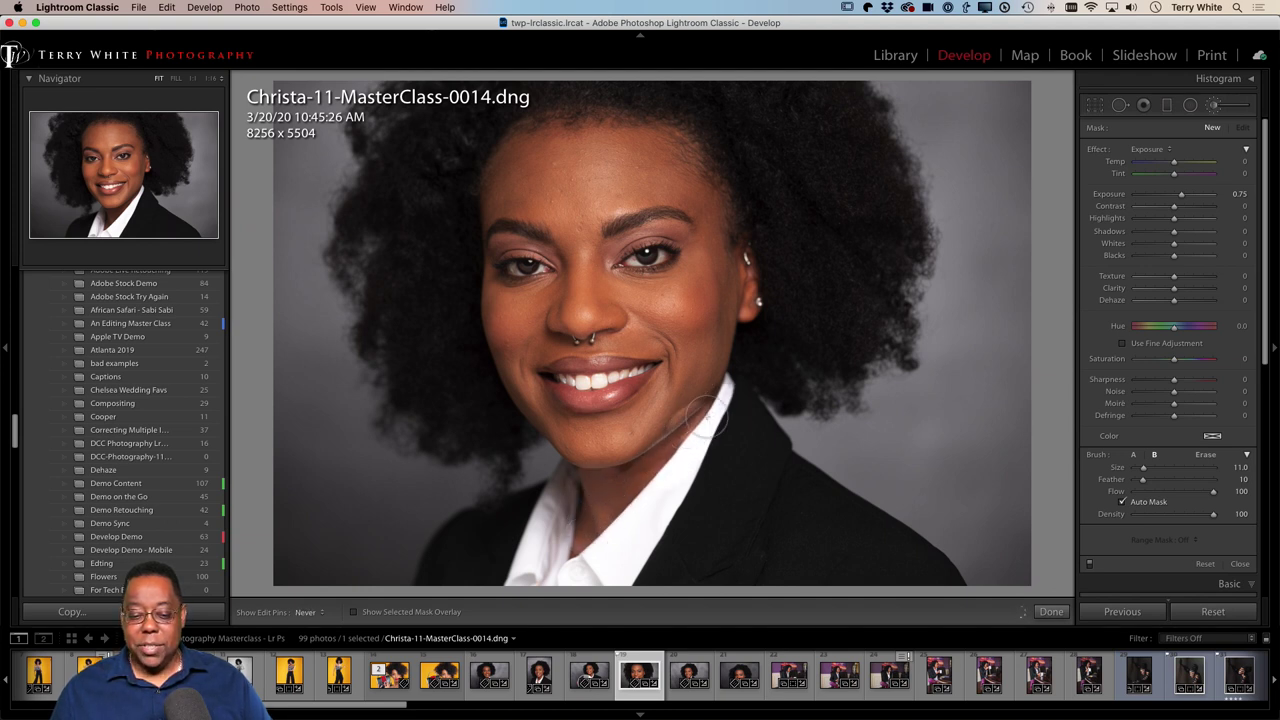
drag(705, 420, 620, 510)
key(h)
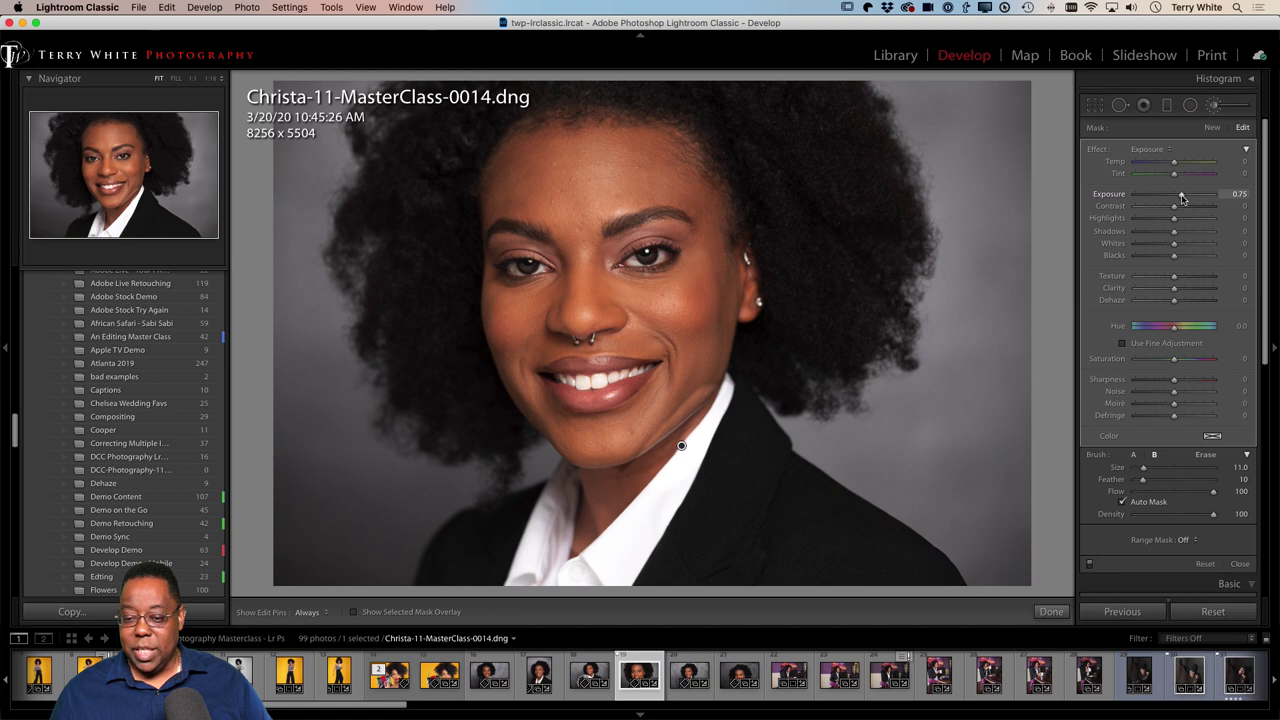
drag(1181, 197, 1177, 200)
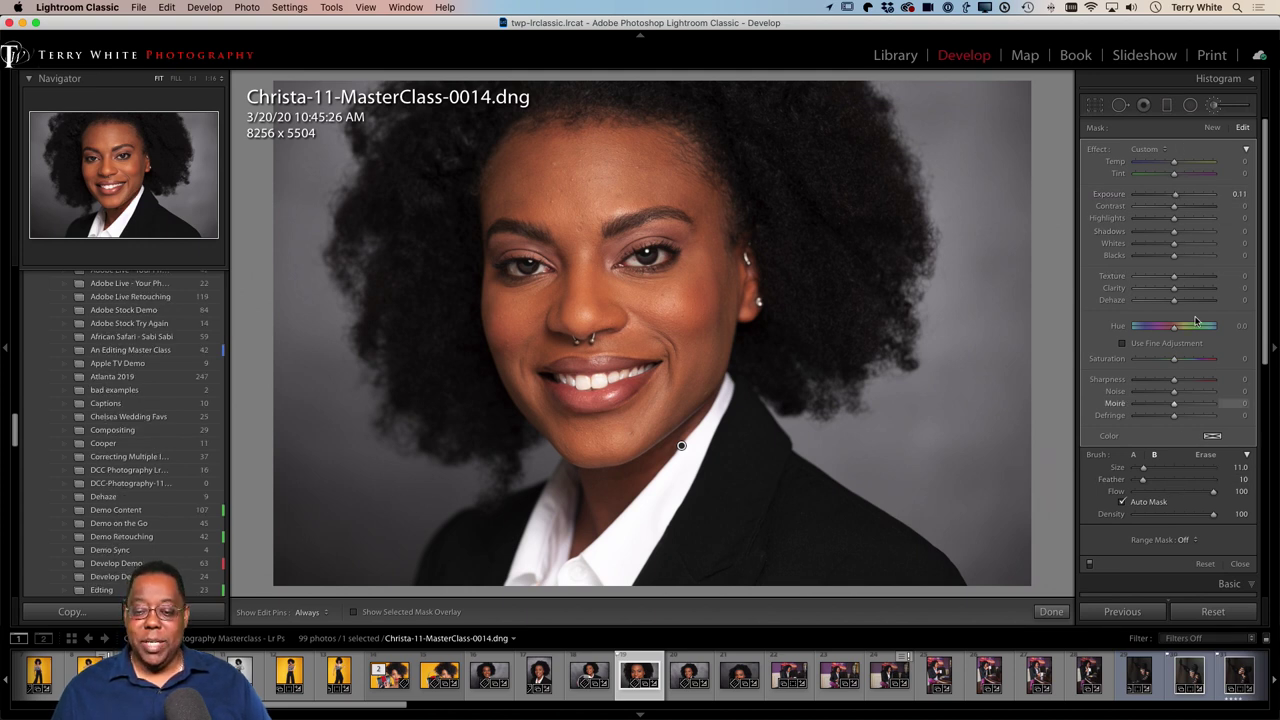
click(1212, 105)
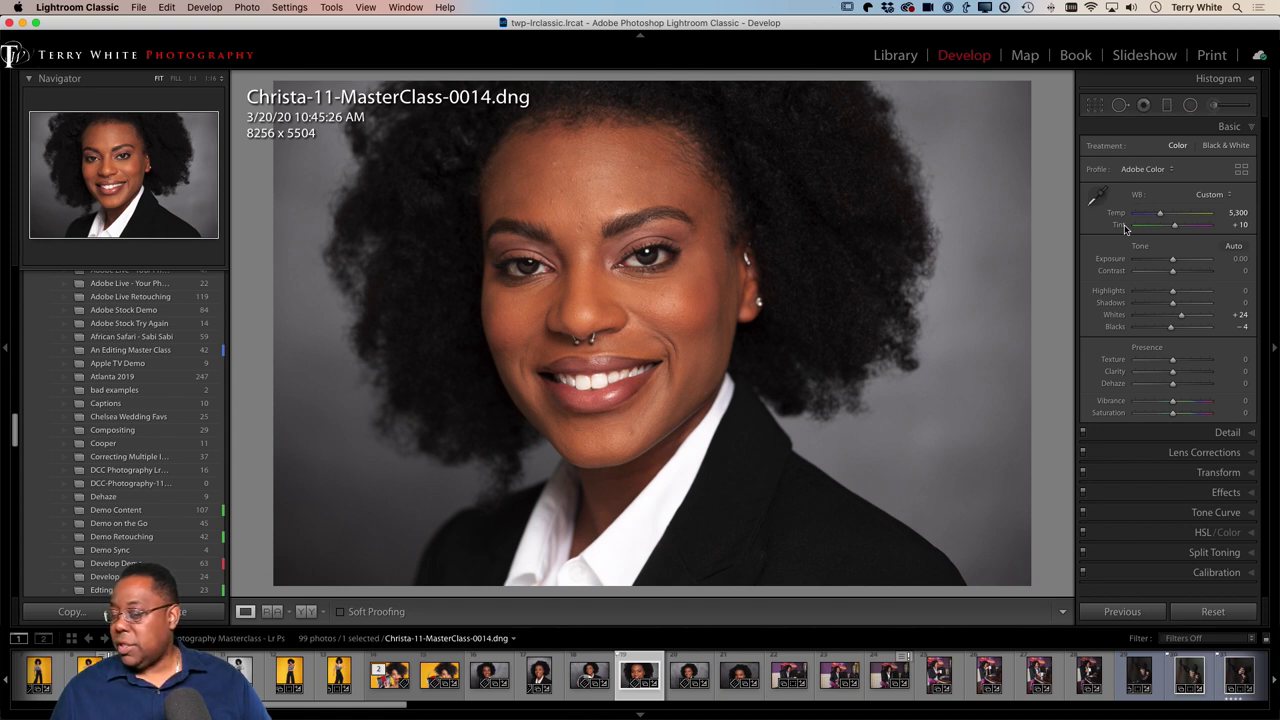
right_click(1219, 128)
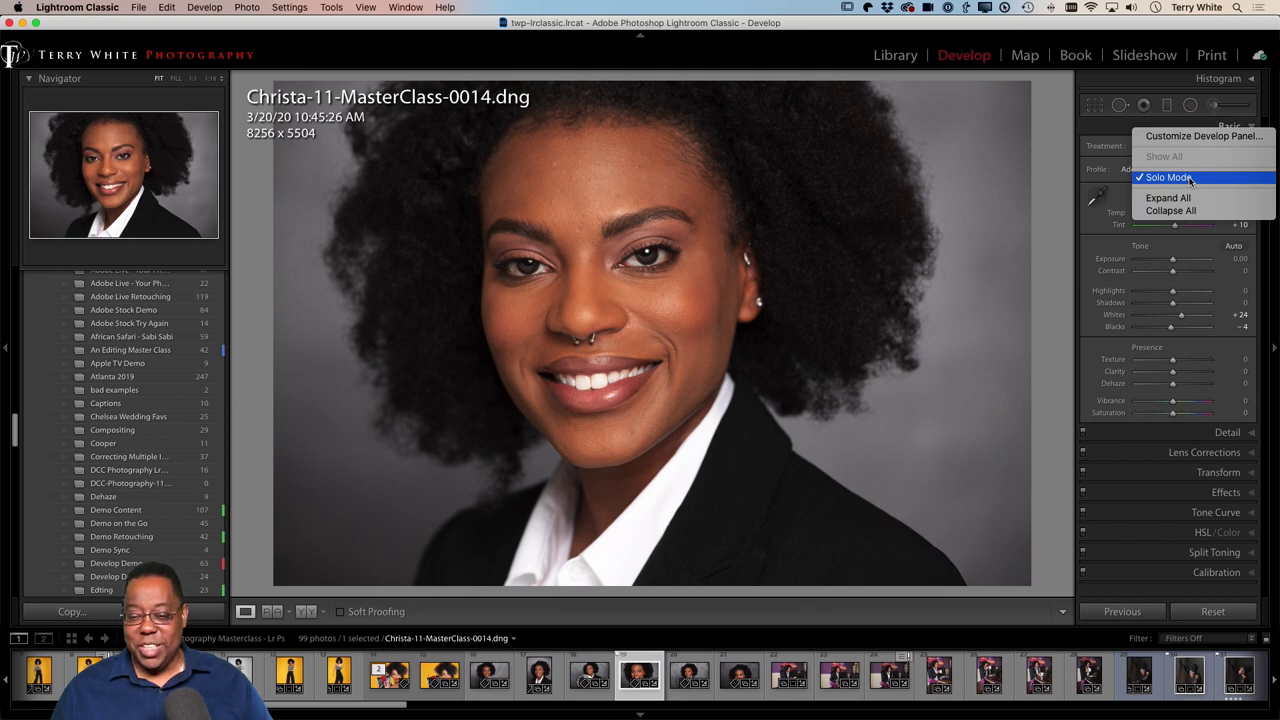
click(1225, 124)
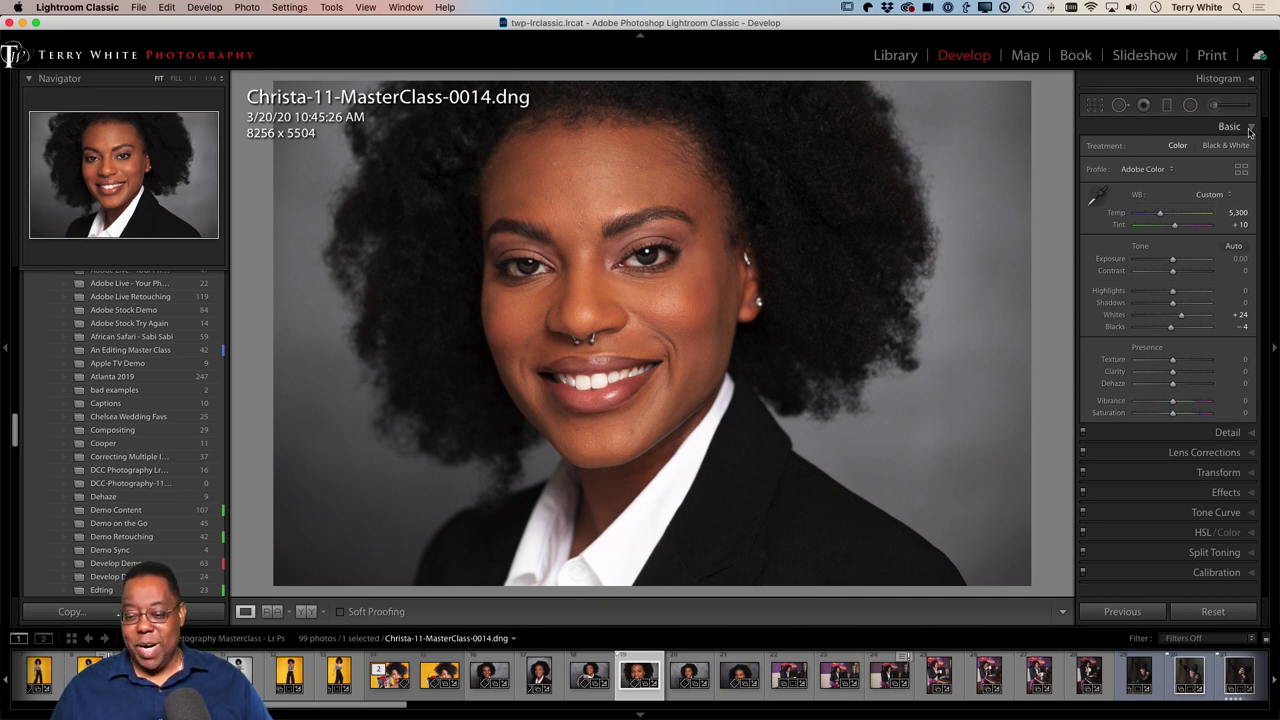
click(1236, 457)
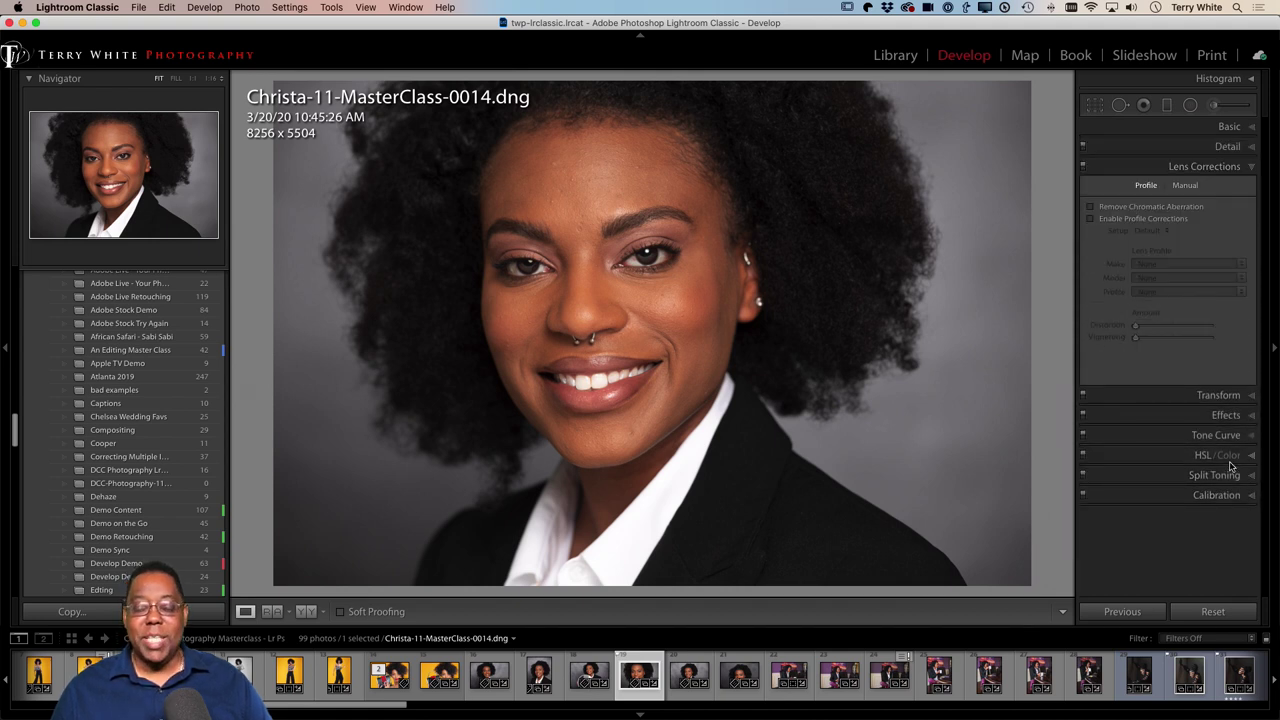
click(1215, 396)
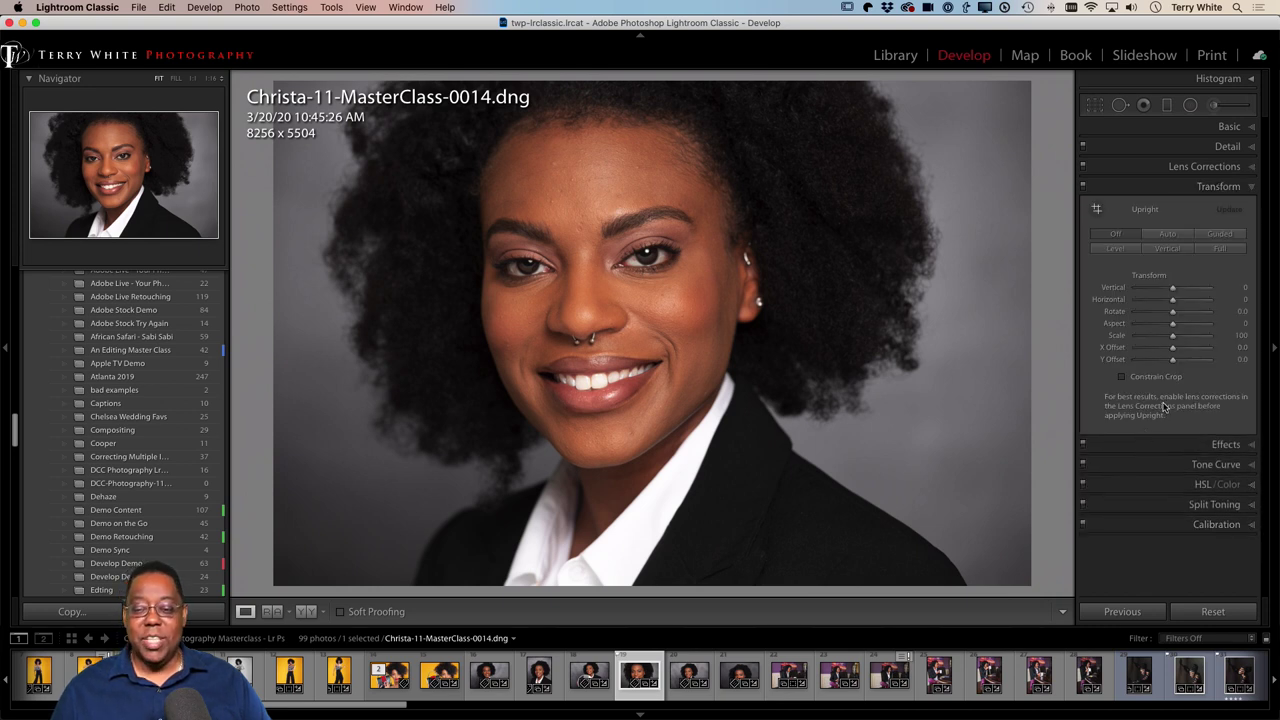
click(1228, 127)
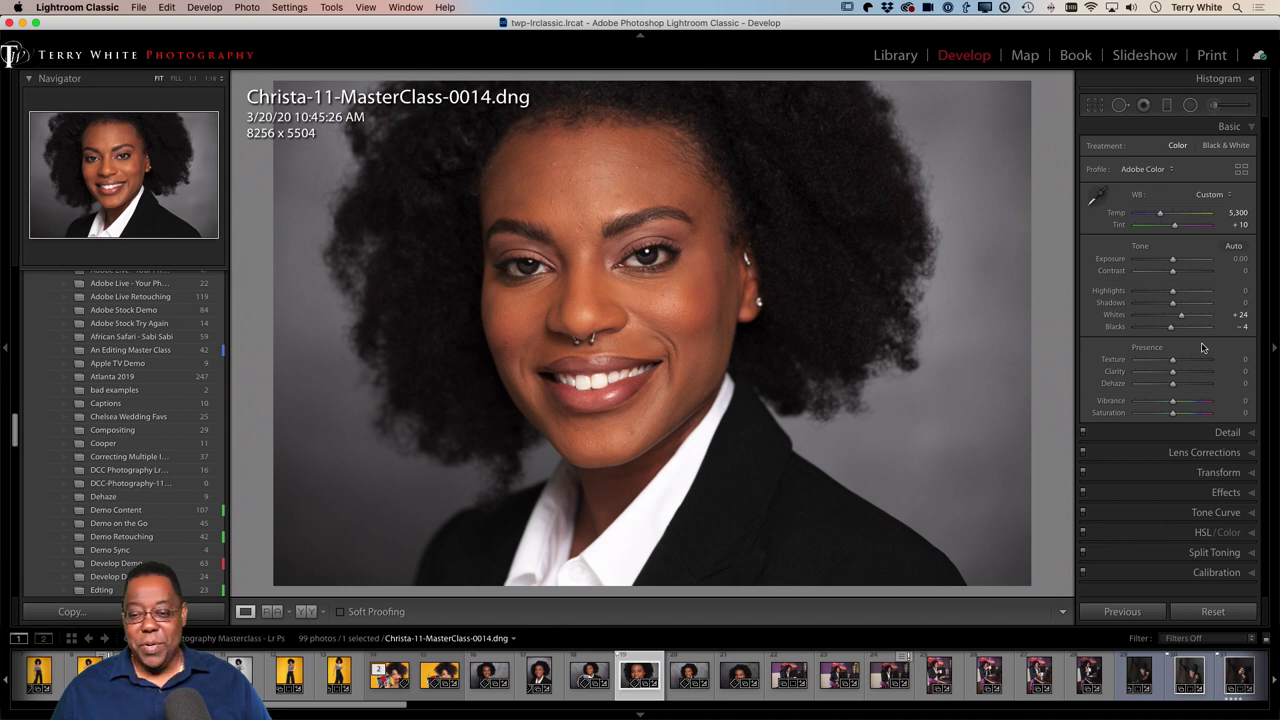
- Choose Customize Develop Panel from the Basic panel header's context menu
right_click(1225, 130)
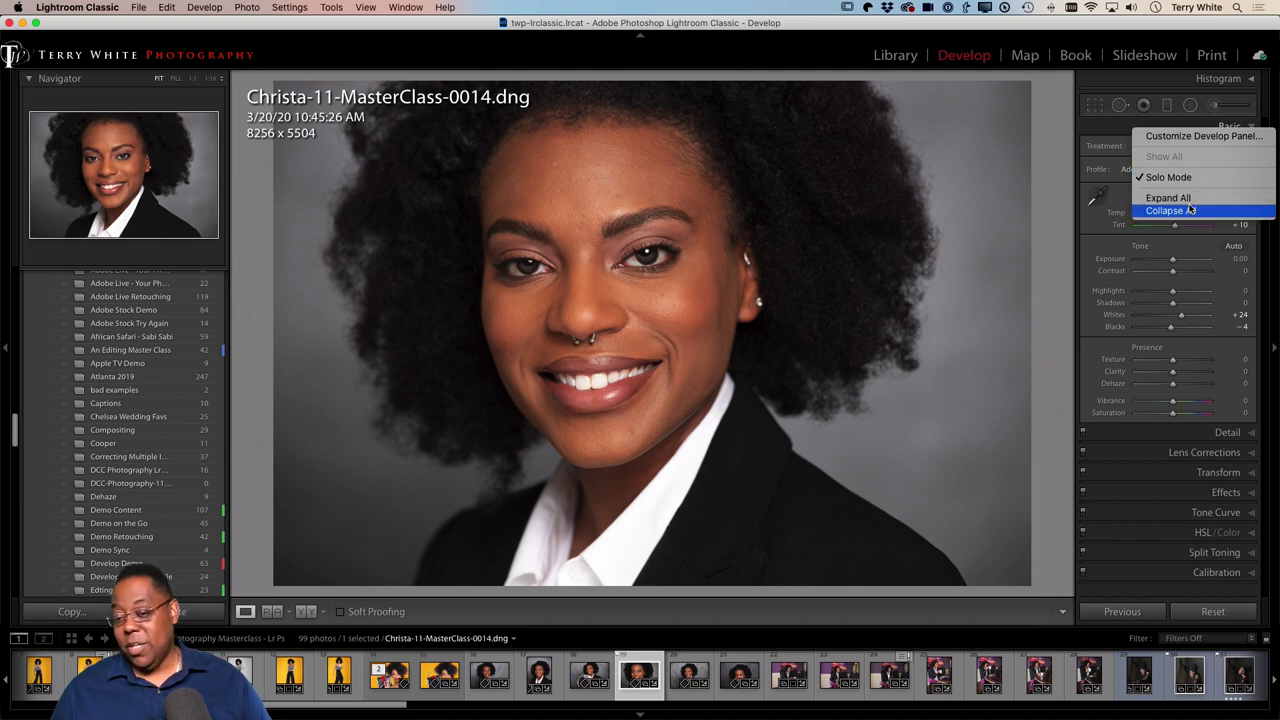
click(1205, 137)
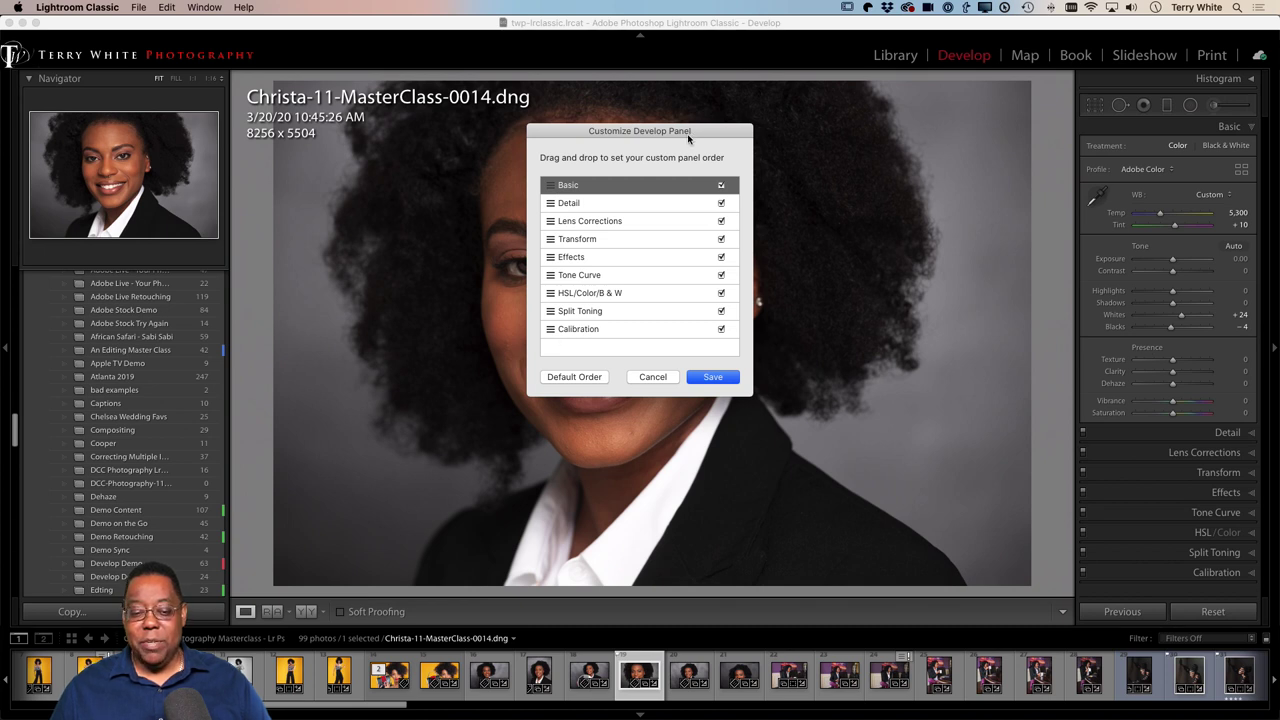
- Restore the default panel order, then move HSL/Color/B & W and Split Toning lower
drag(688, 131, 858, 125)
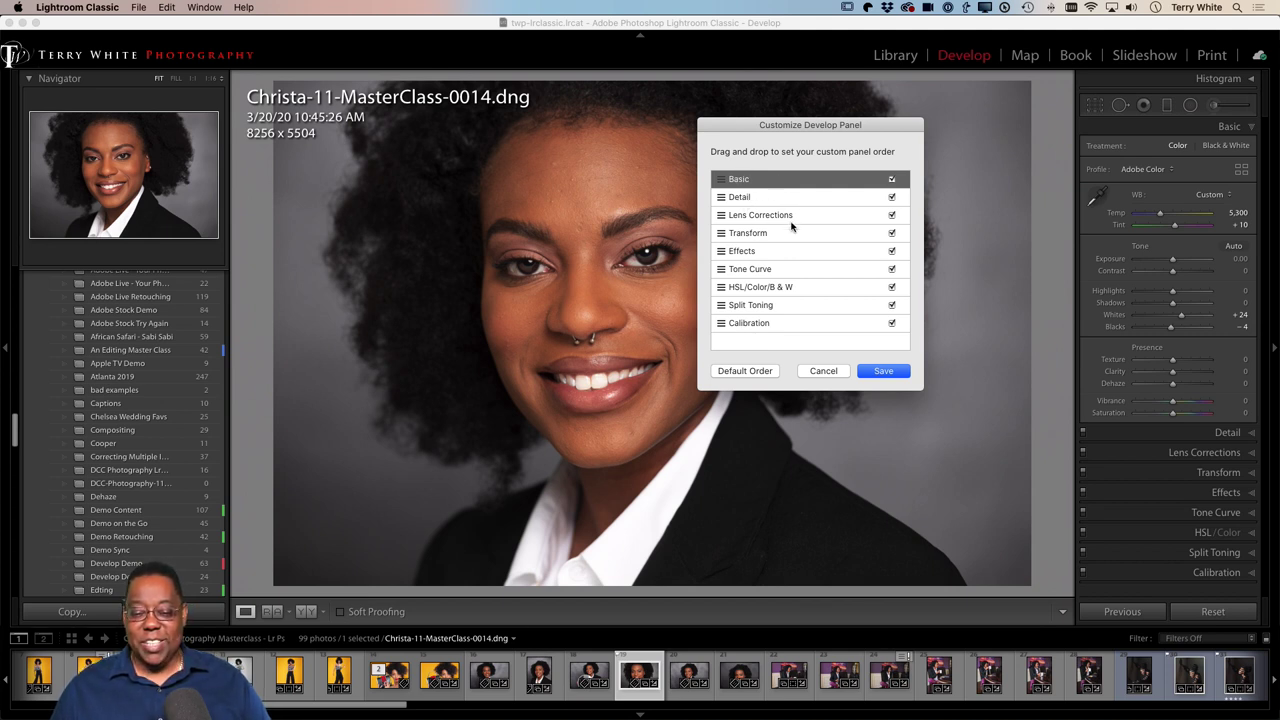
click(725, 374)
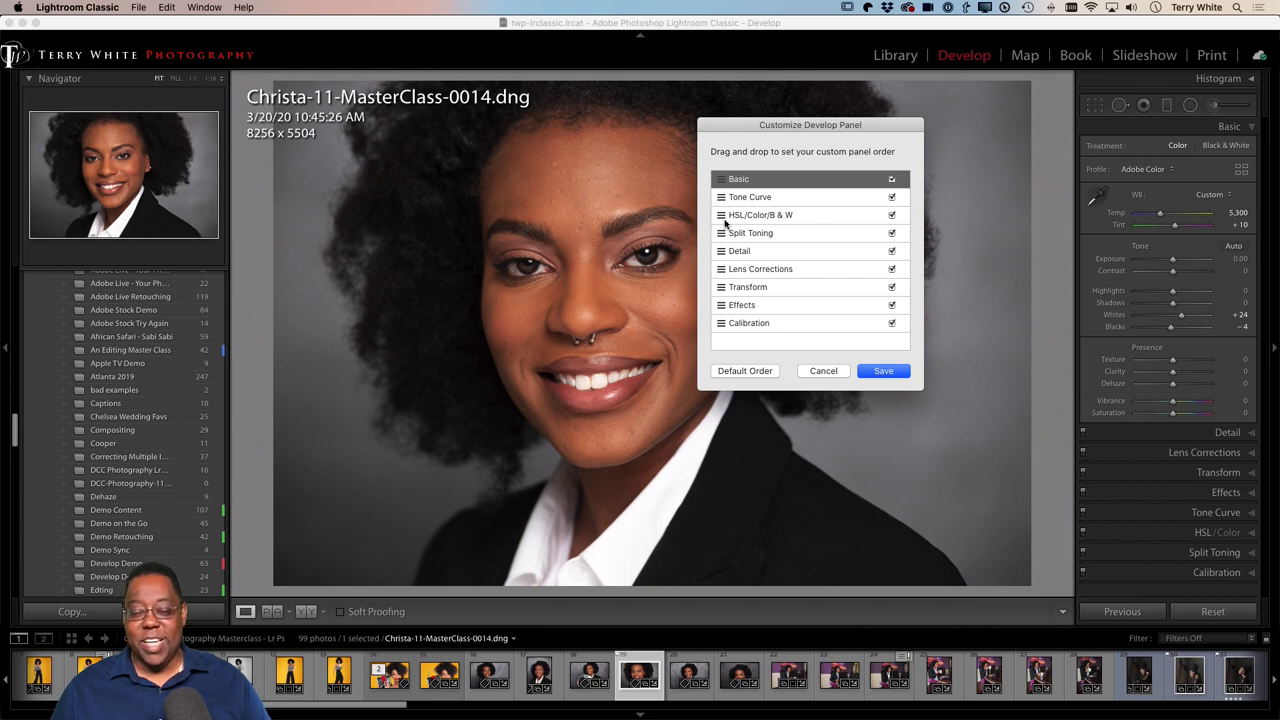
drag(726, 216, 724, 293)
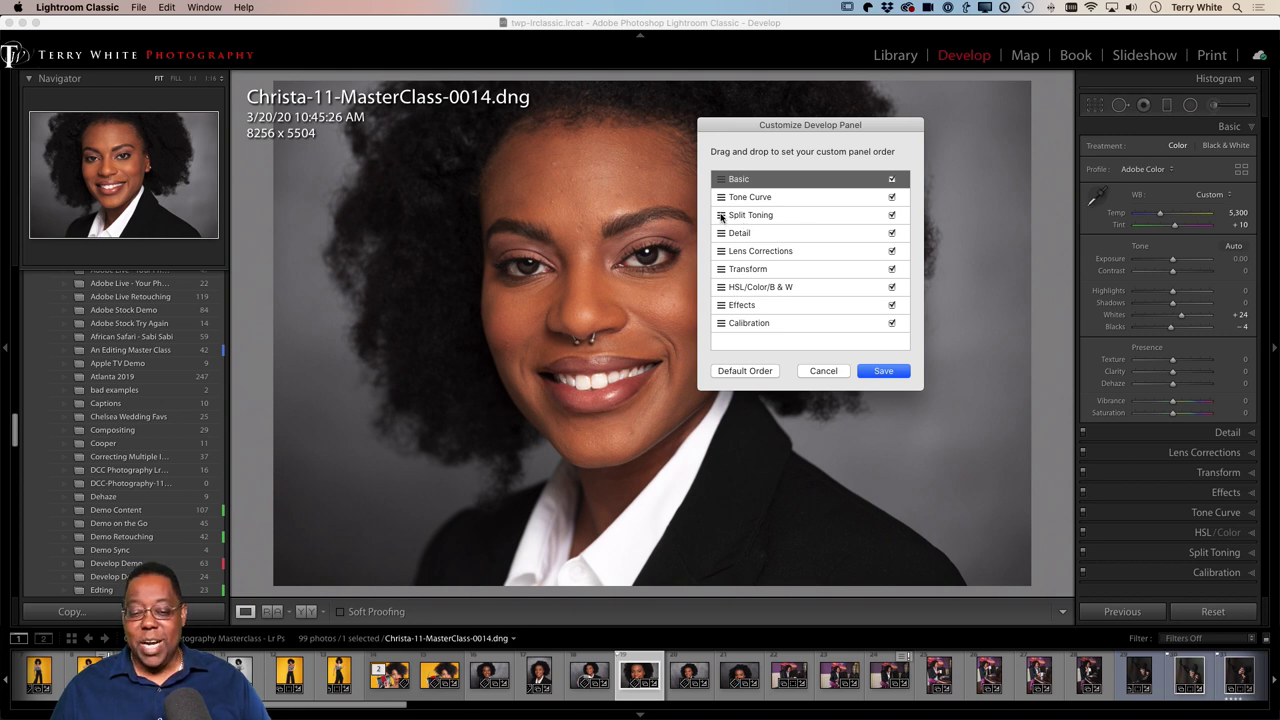
drag(724, 216, 721, 297)
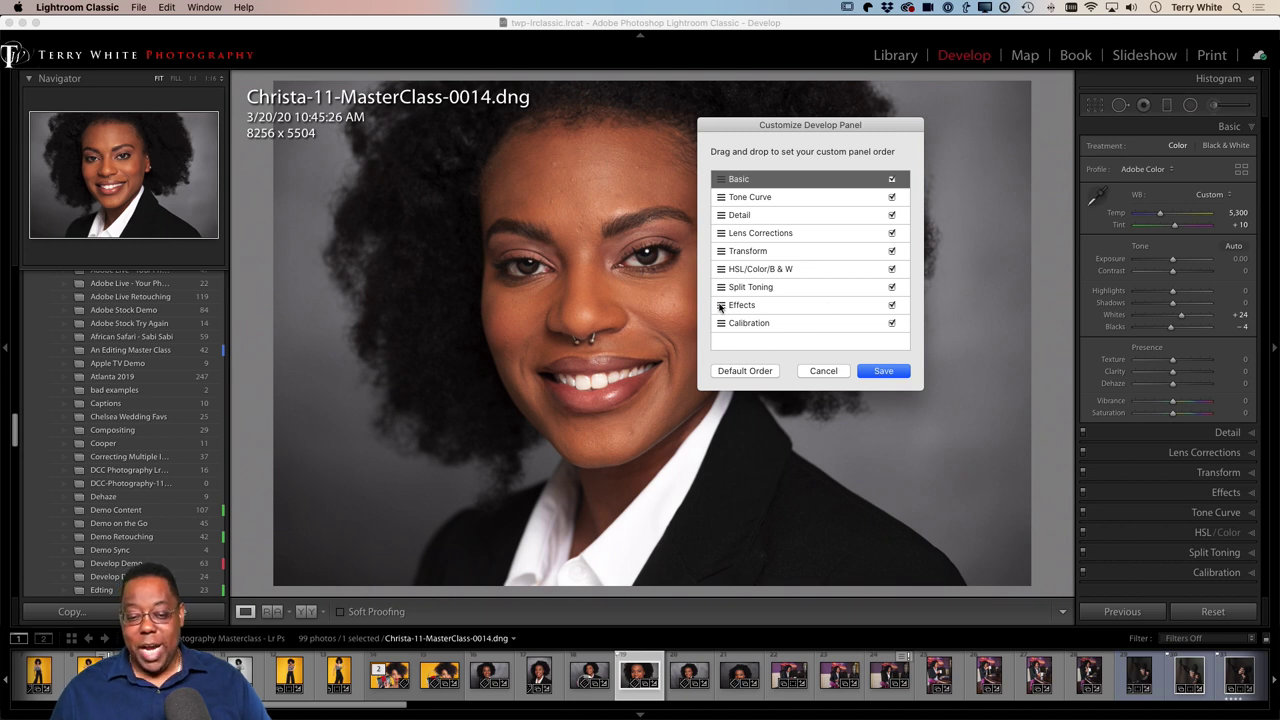
- Move Effects, Detail, Lens Corrections and Transform up near the top, and save the order
drag(722, 306, 745, 199)
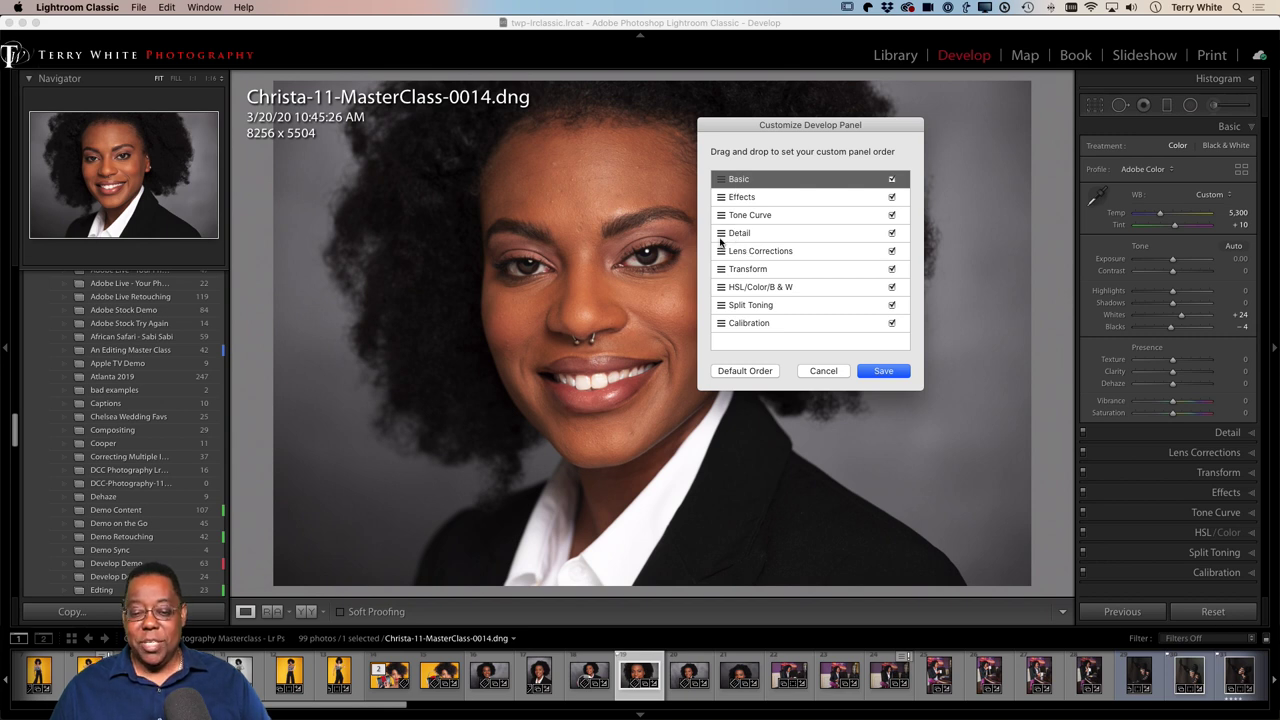
drag(721, 238, 723, 216)
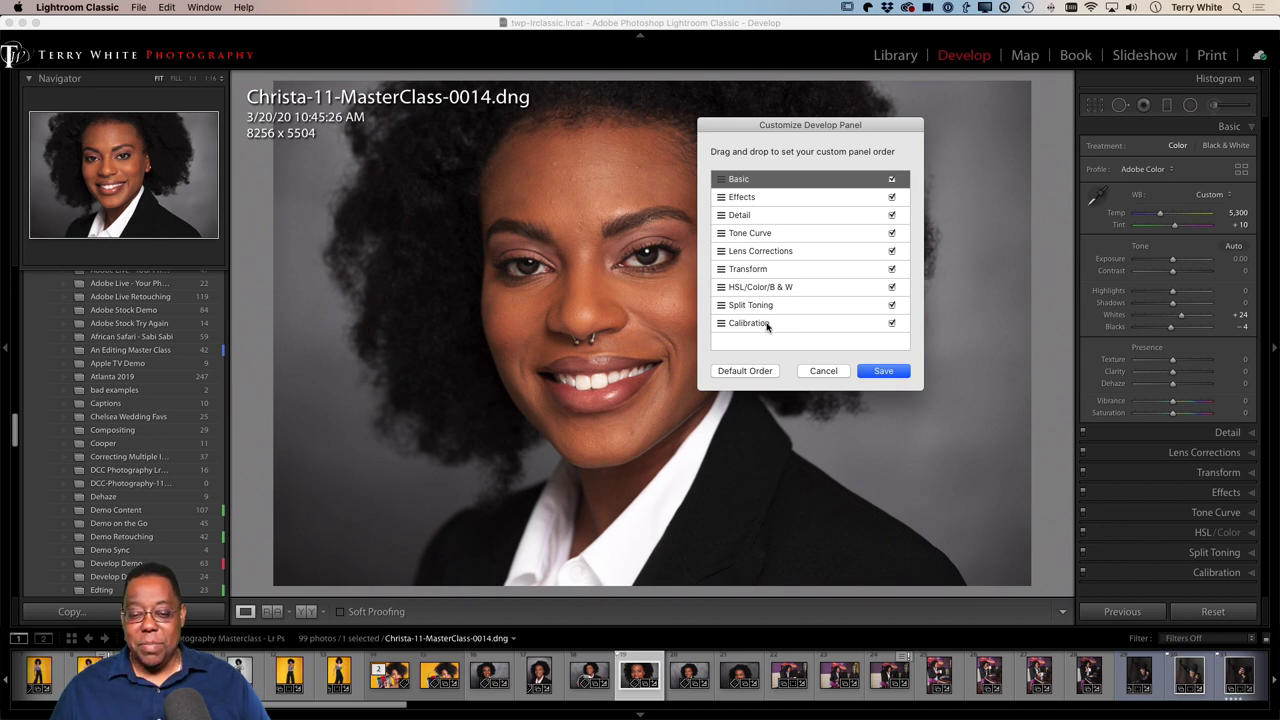
drag(723, 251, 722, 231)
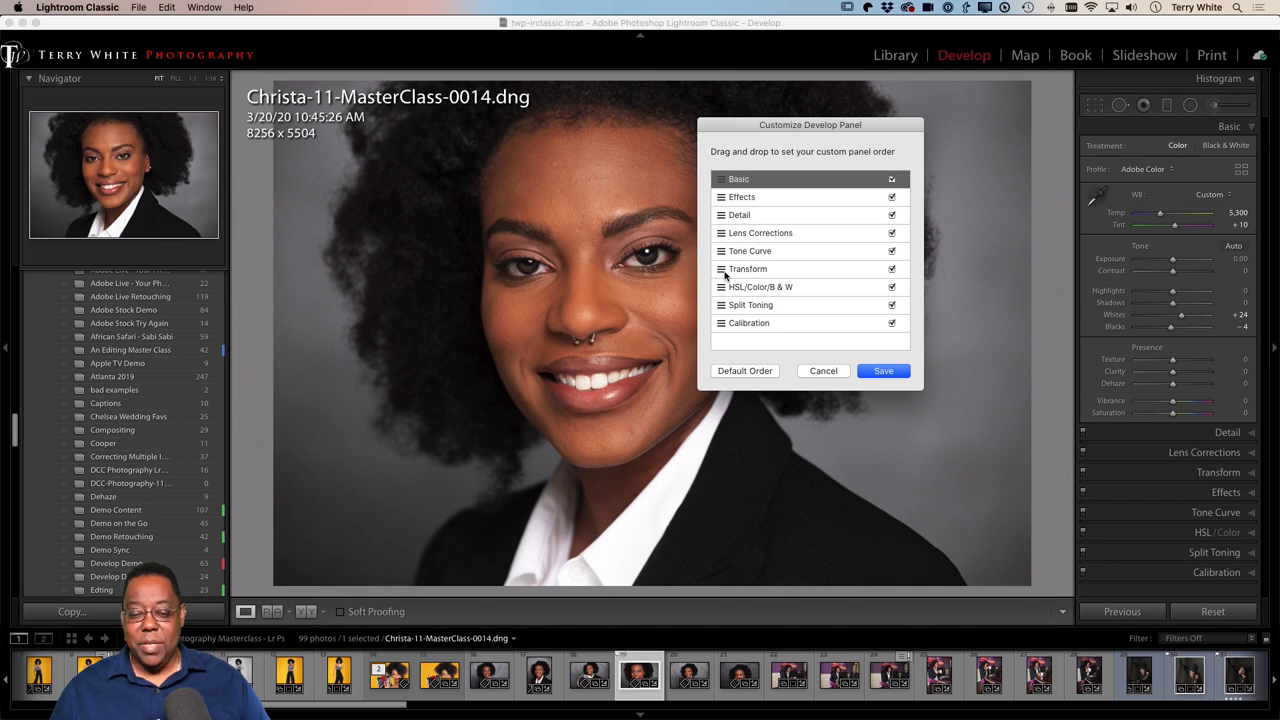
drag(724, 271, 725, 248)
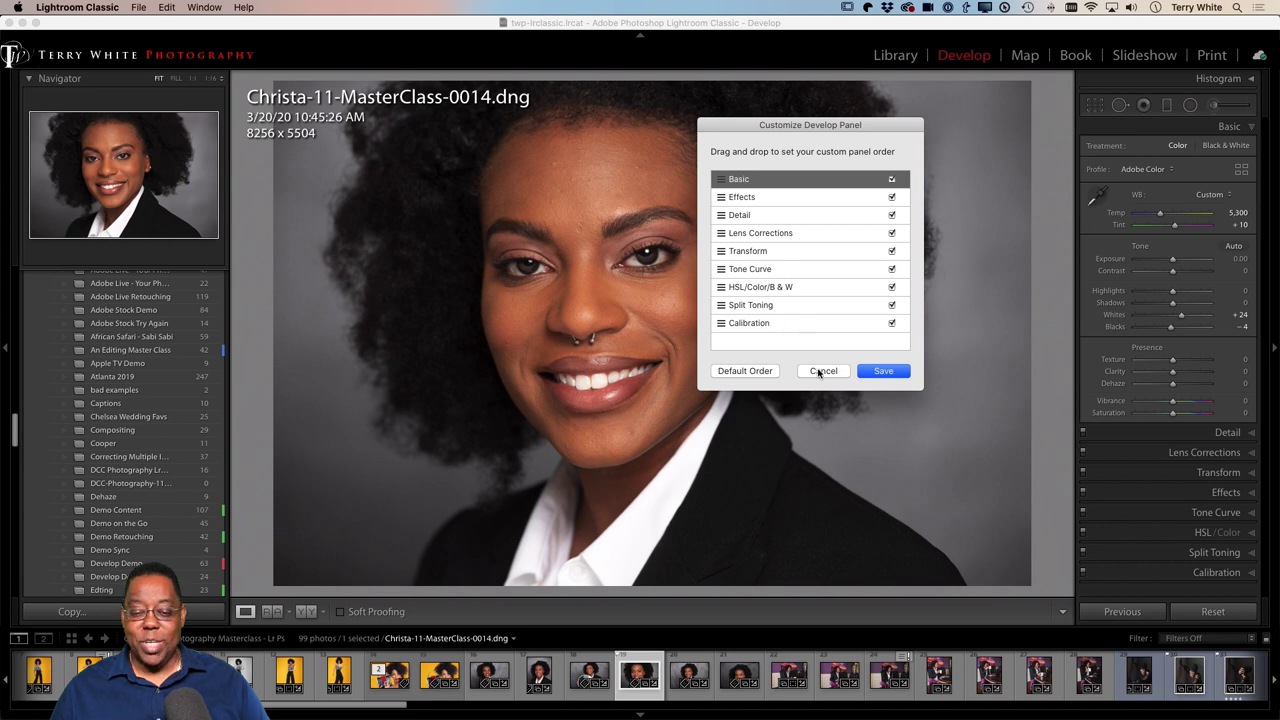
click(884, 376)
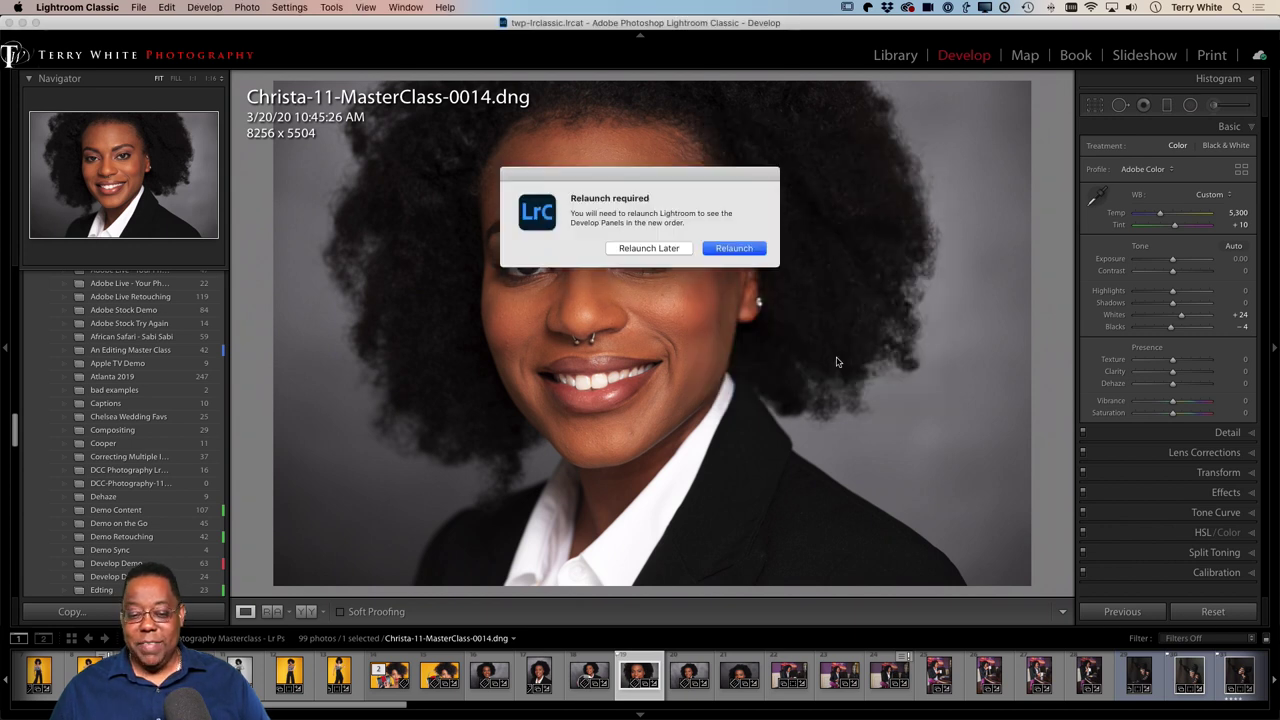
- Choose Relaunch Later to postpone the restart
click(665, 250)
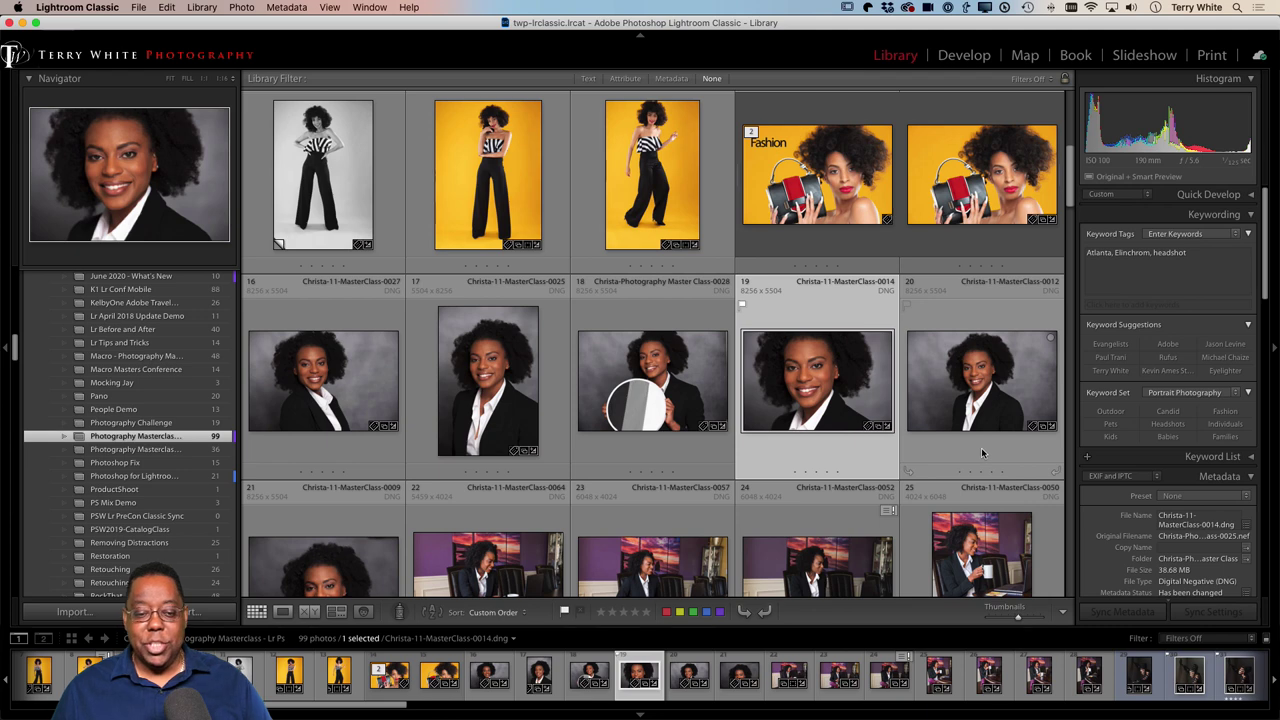
- Scroll the 99-photo Library grid back up to its first photos
scroll(915, 452, down, 3)
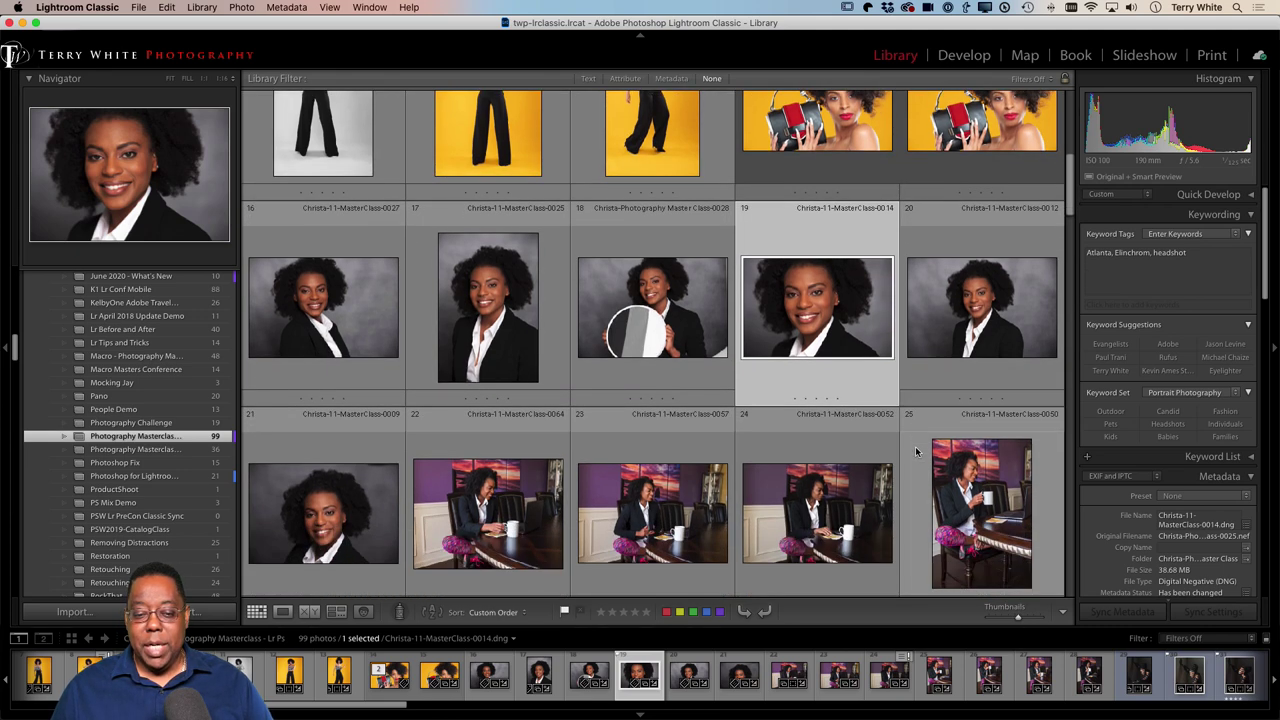
scroll(915, 452, down, 1)
scroll(915, 451, down, 2)
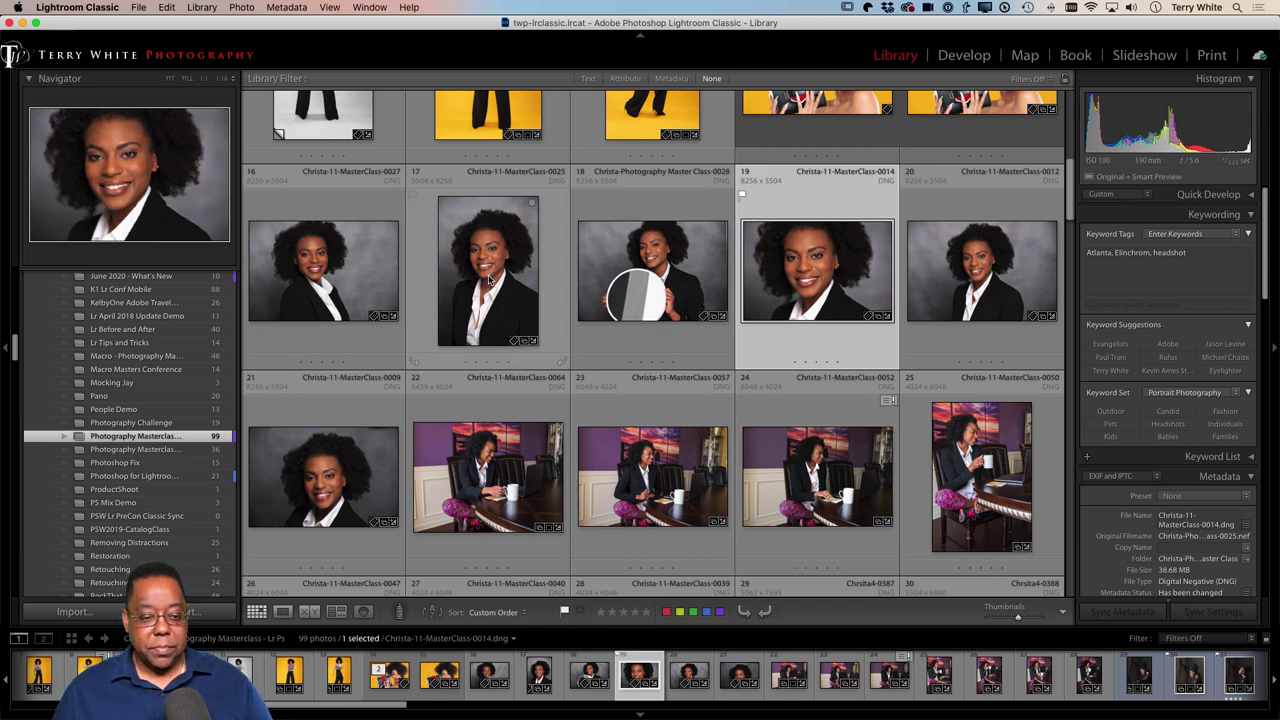
scroll(476, 285, up, 3)
scroll(474, 285, up, 6)
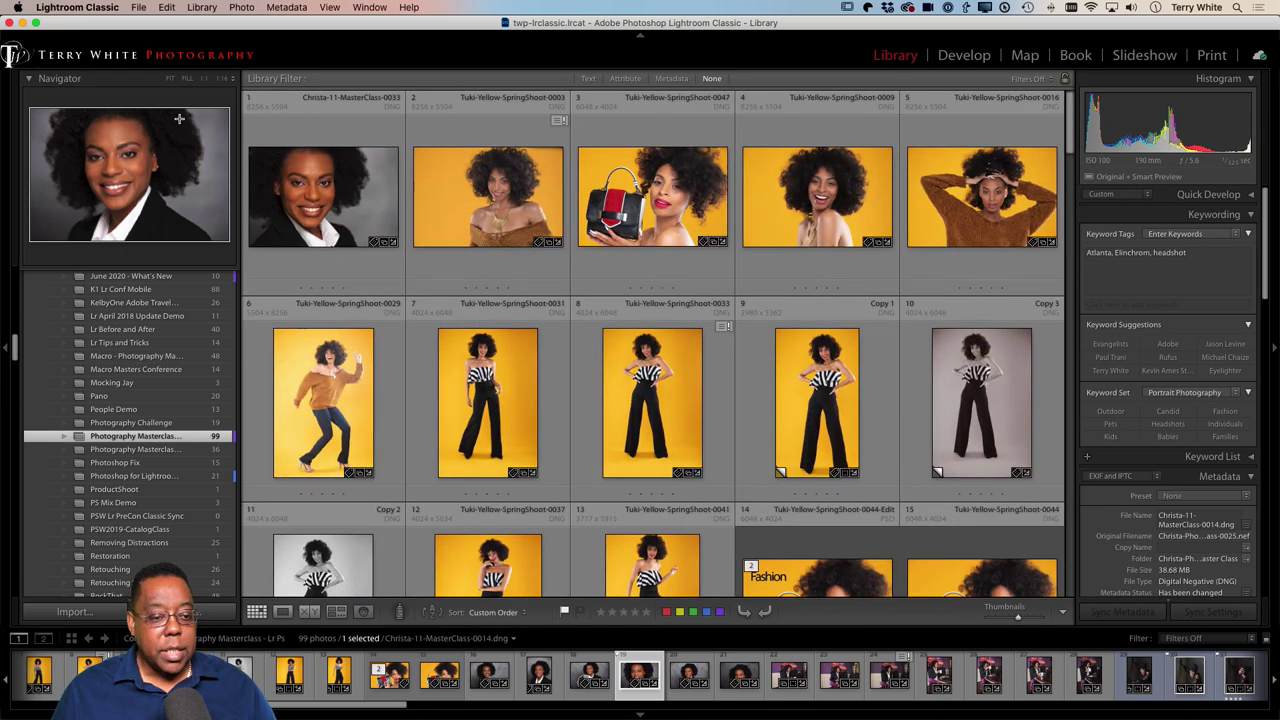
- Collapse the Navigator and scroll the left panel up to Catalog and Folders
click(28, 82)
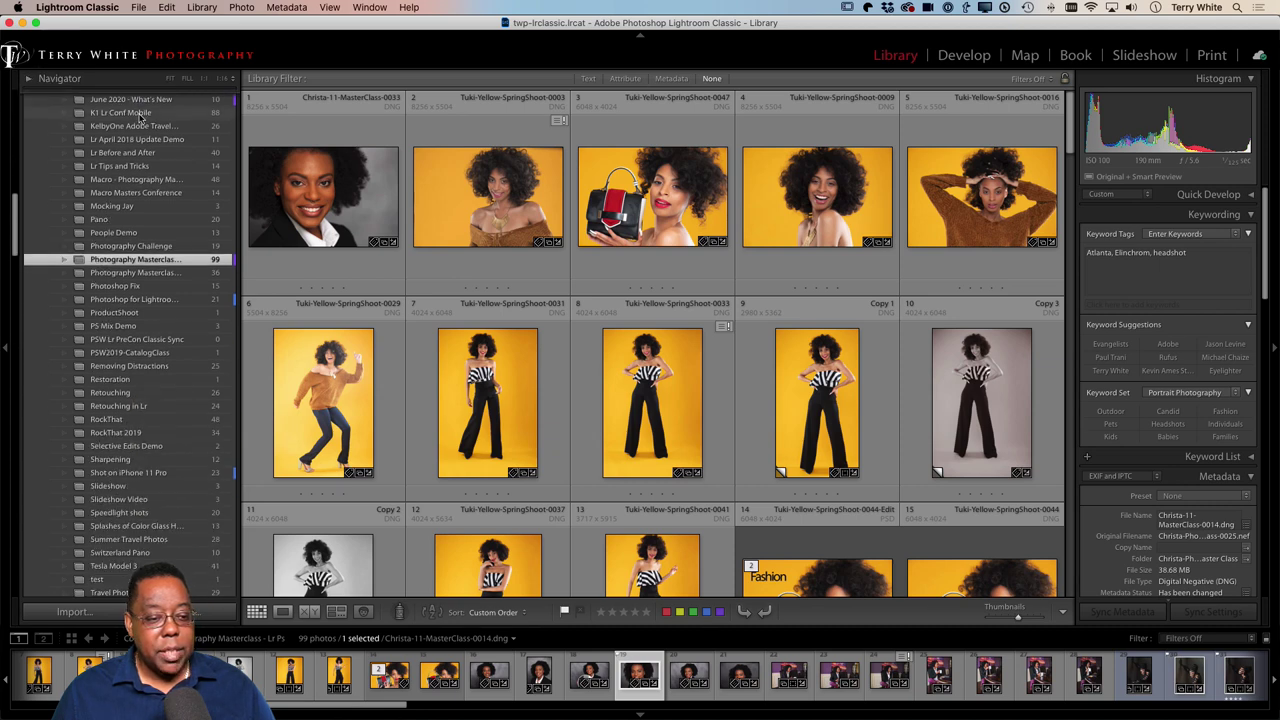
scroll(160, 140, up, 5)
scroll(160, 145, up, 3)
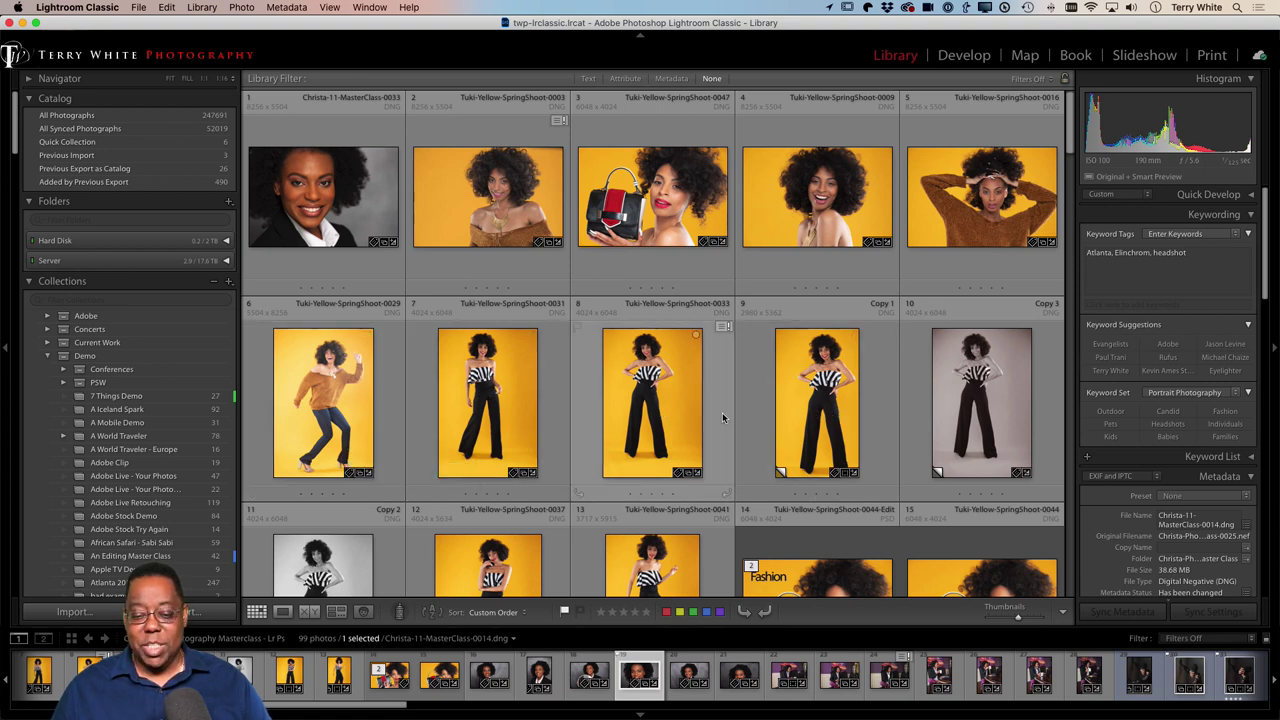
- Select photos 1 through 8 and build Smart Previews for them
shift+click(648, 413)
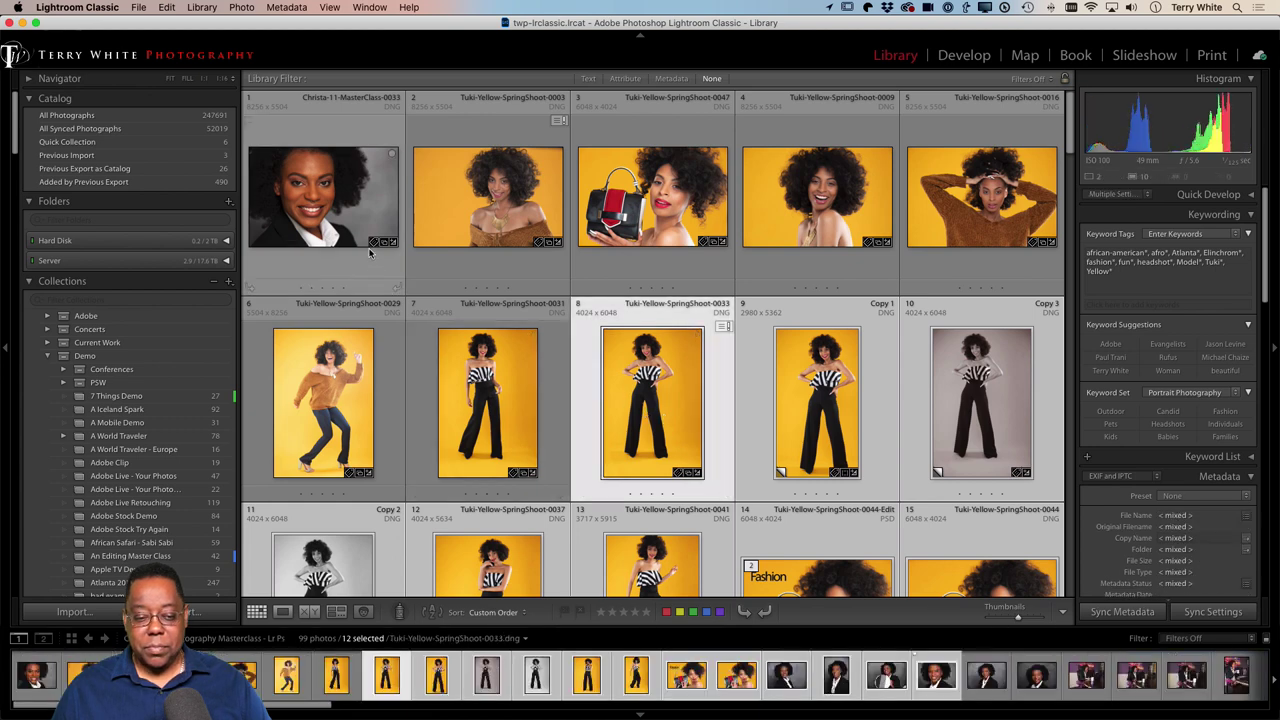
click(323, 196)
shift+click(601, 432)
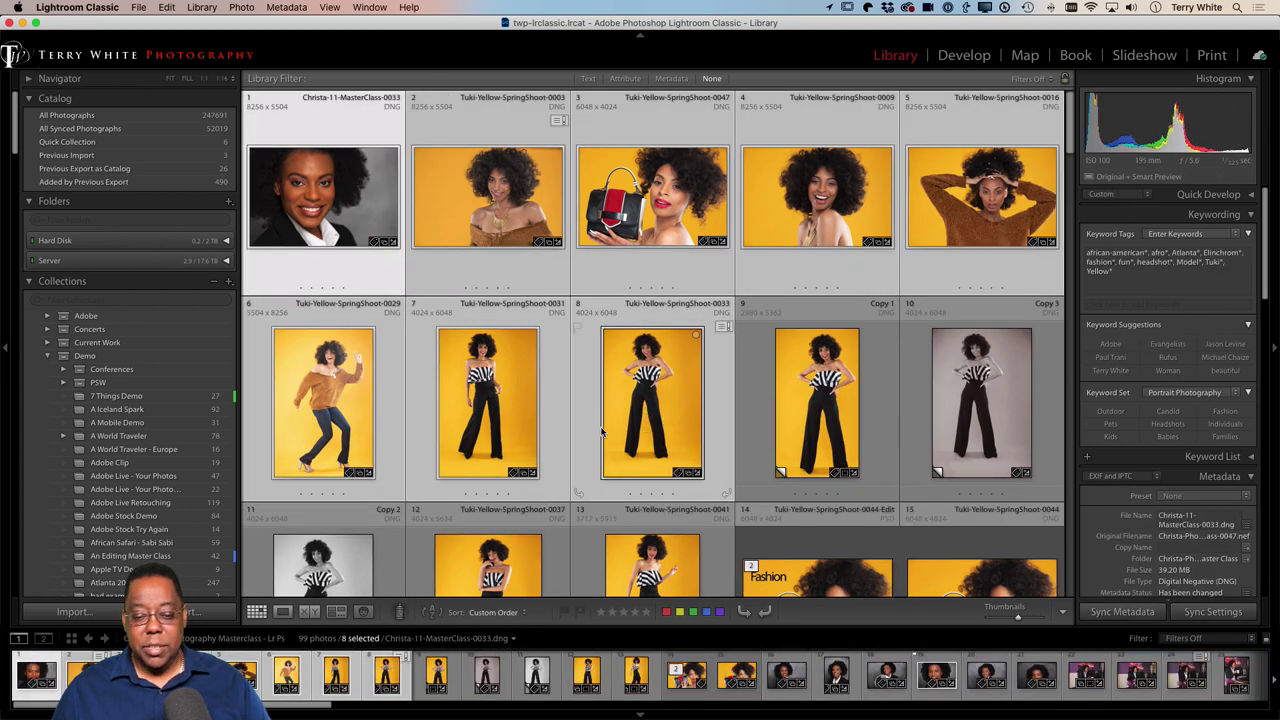
click(203, 7)
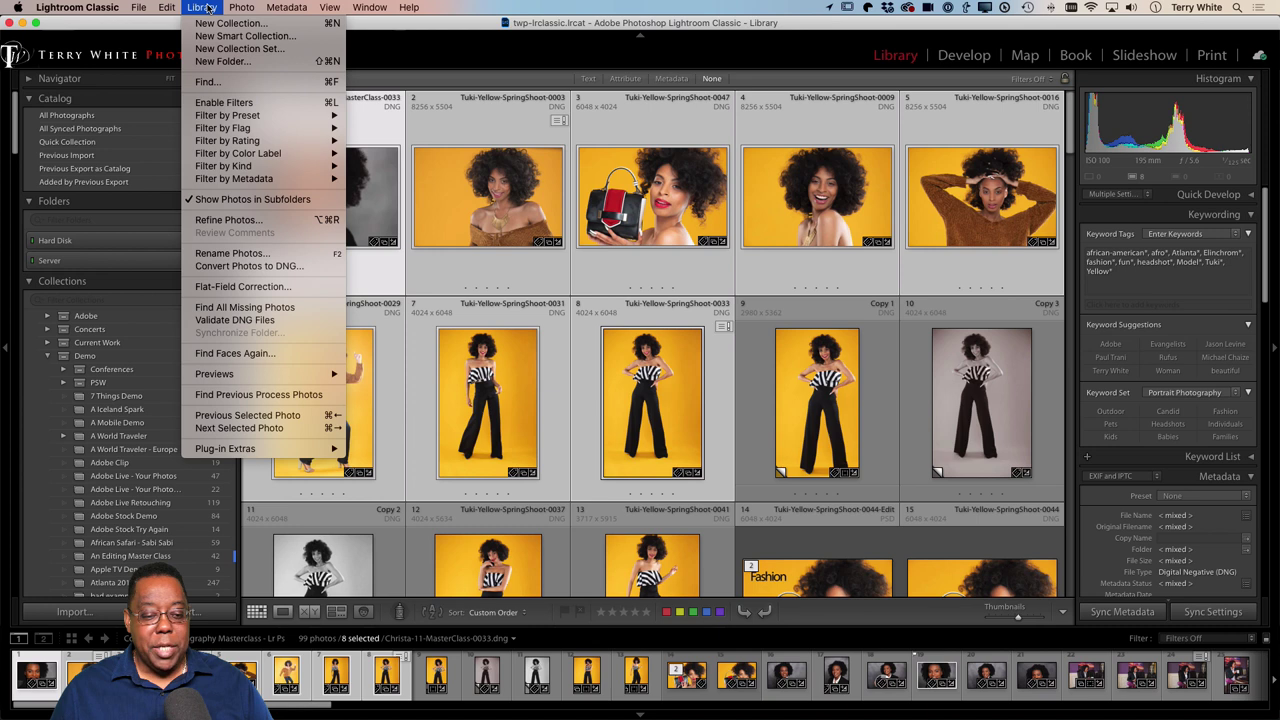
mouse_move(263, 375)
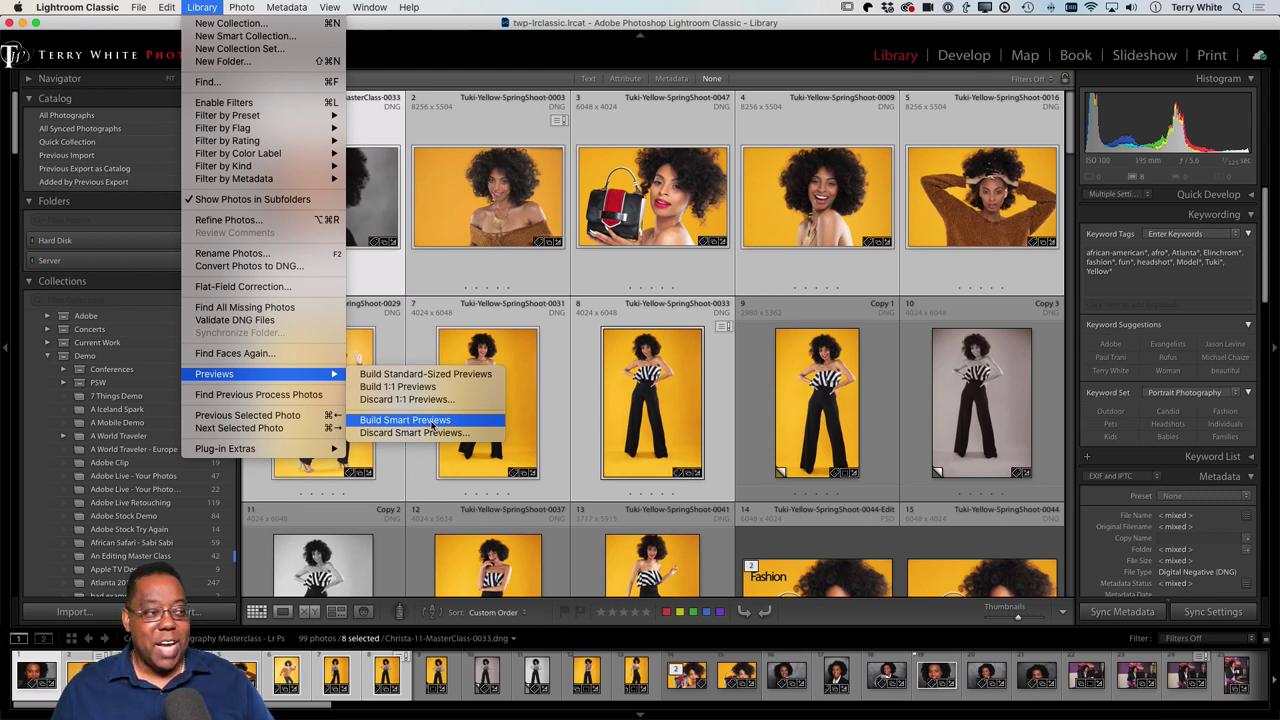
click(432, 425)
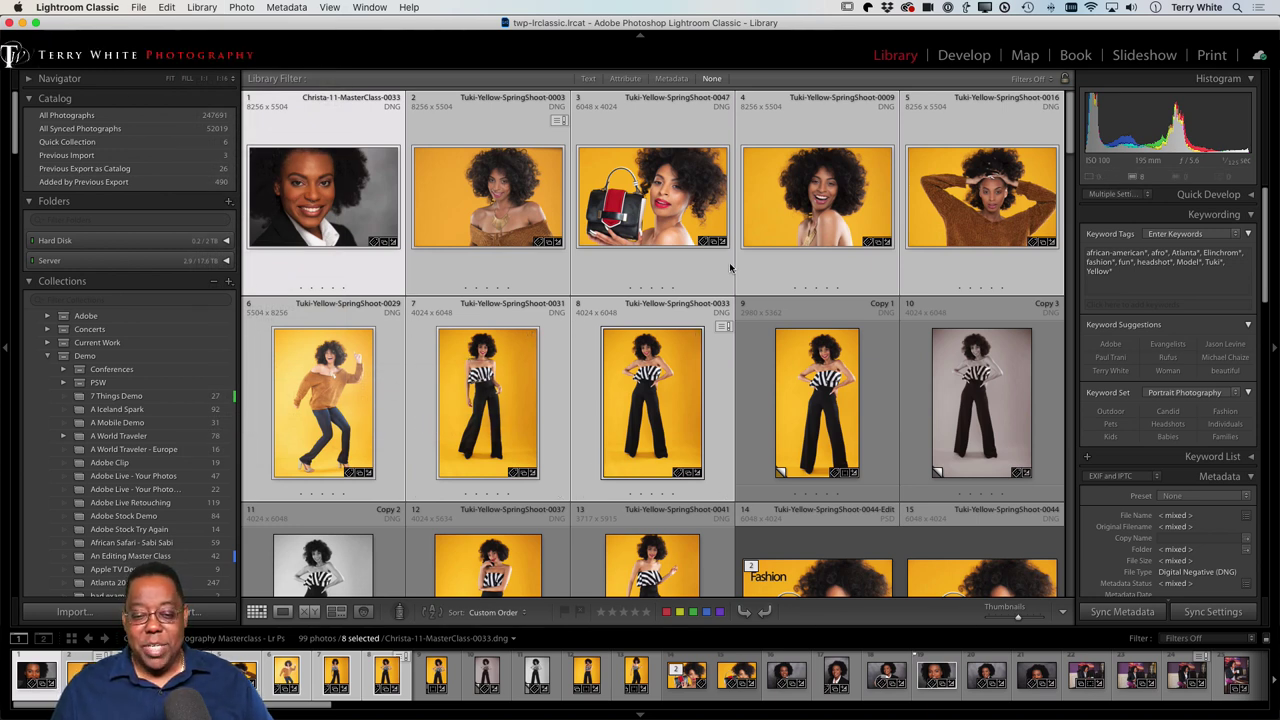
- Select only Tuki-Yellow-SpringShoot-0009, then switch to Adobe Lightroom's synced album
click(768, 233)
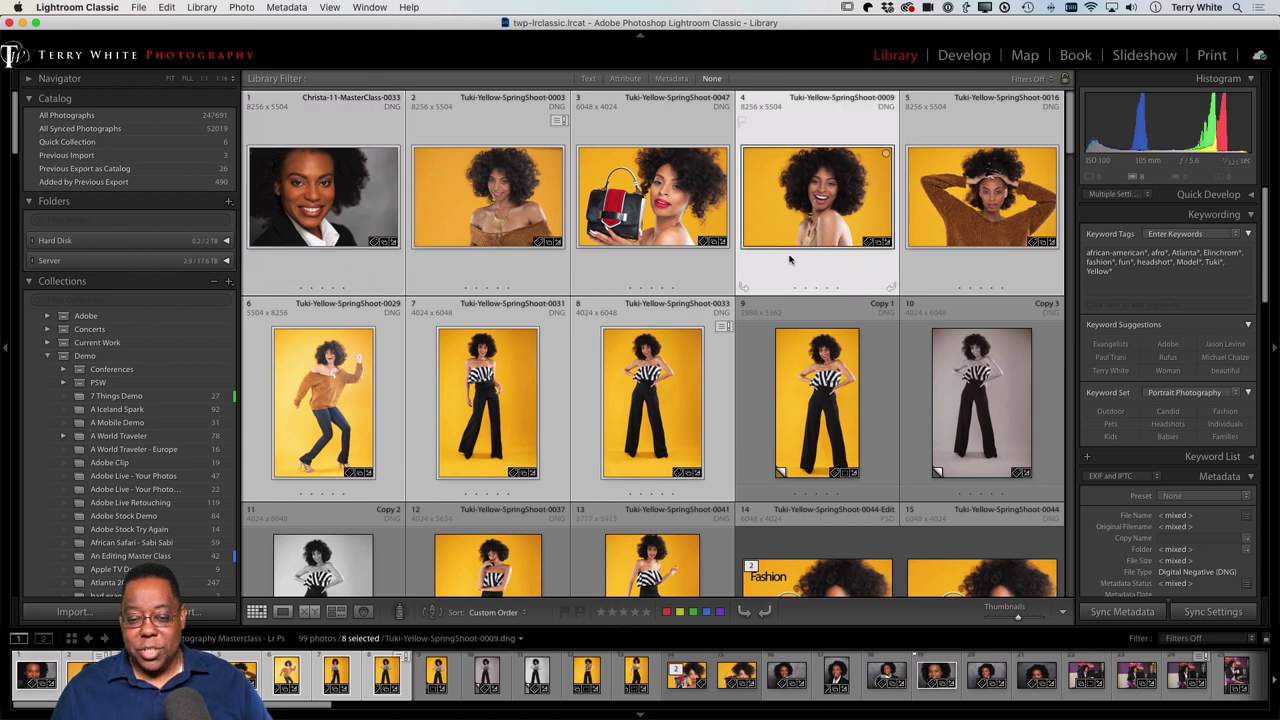
click(780, 266)
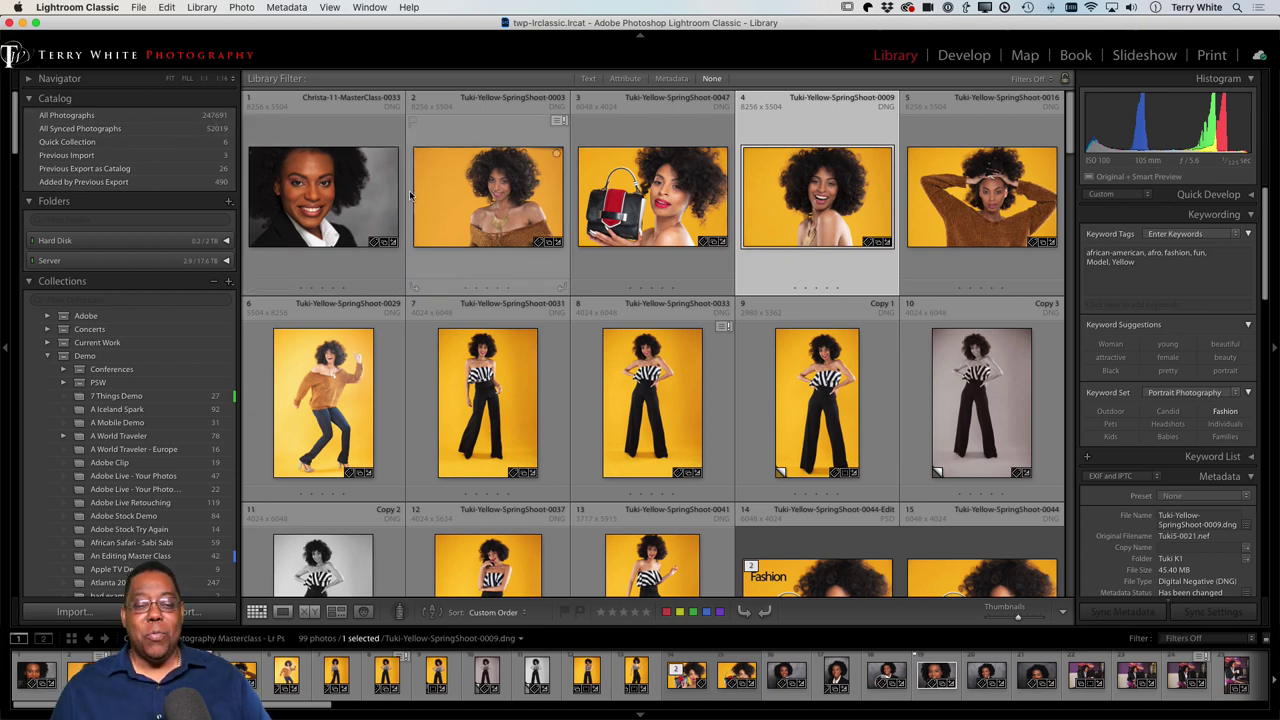
key(super+Tab)
key(super+Tab)
key(super+Tab)
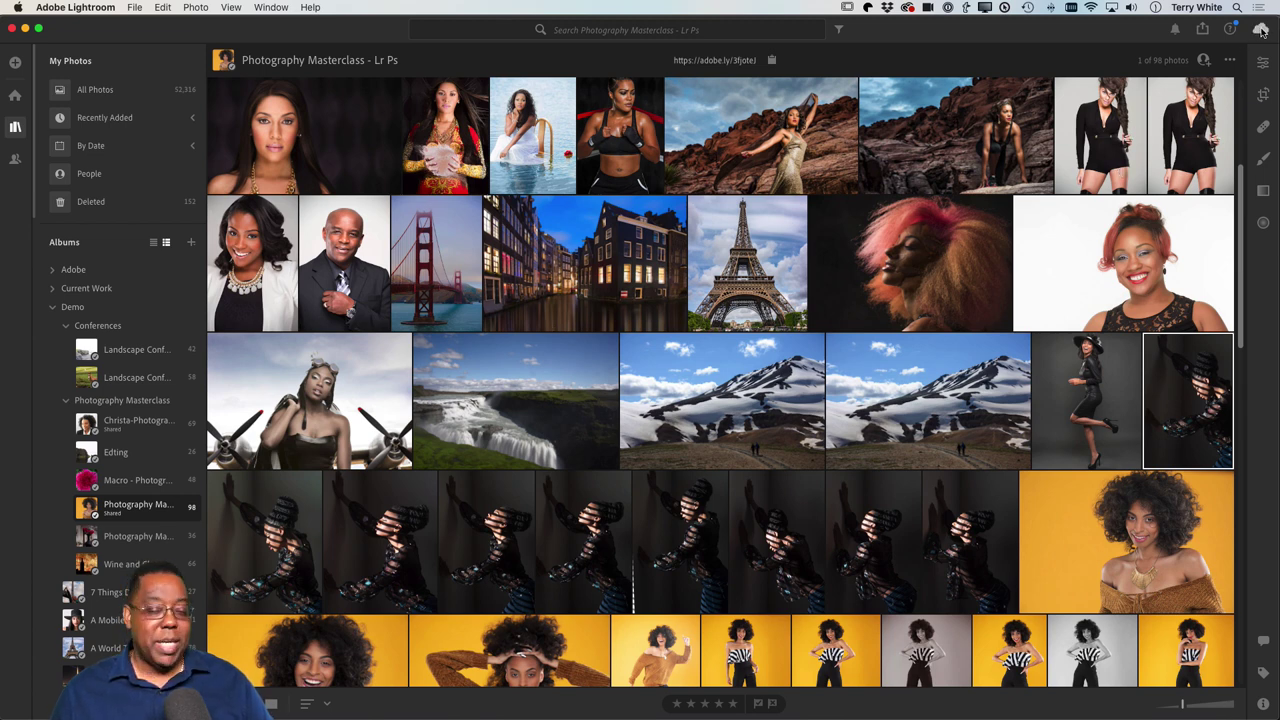
- Check the album's cloud sync status, then return to Lightroom Classic
mouse_move(1262, 31)
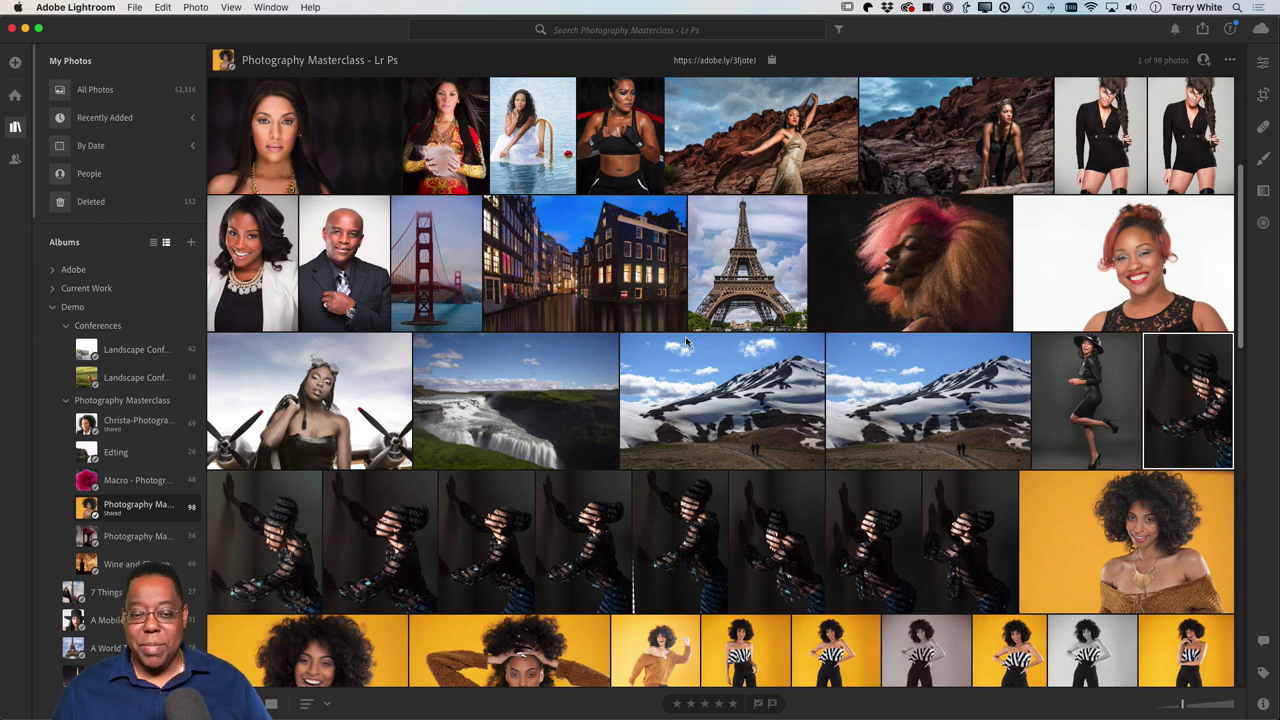
key(super+Tab)
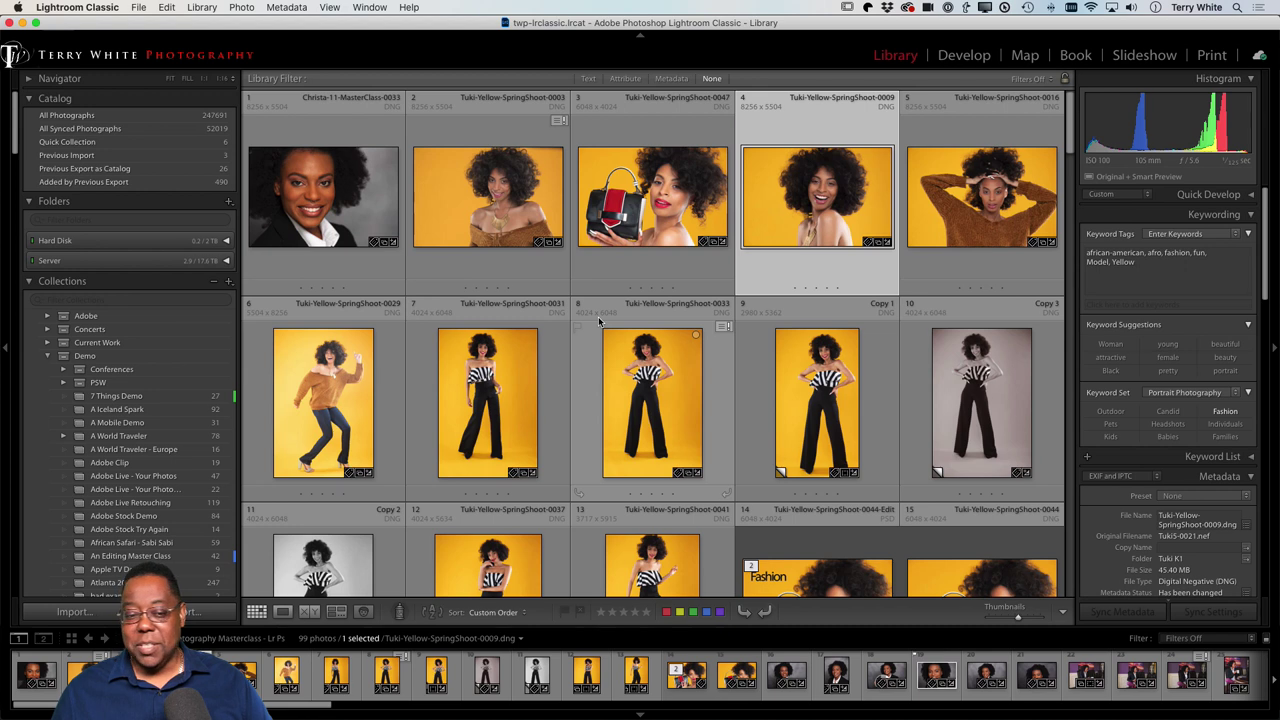
click(95, 7)
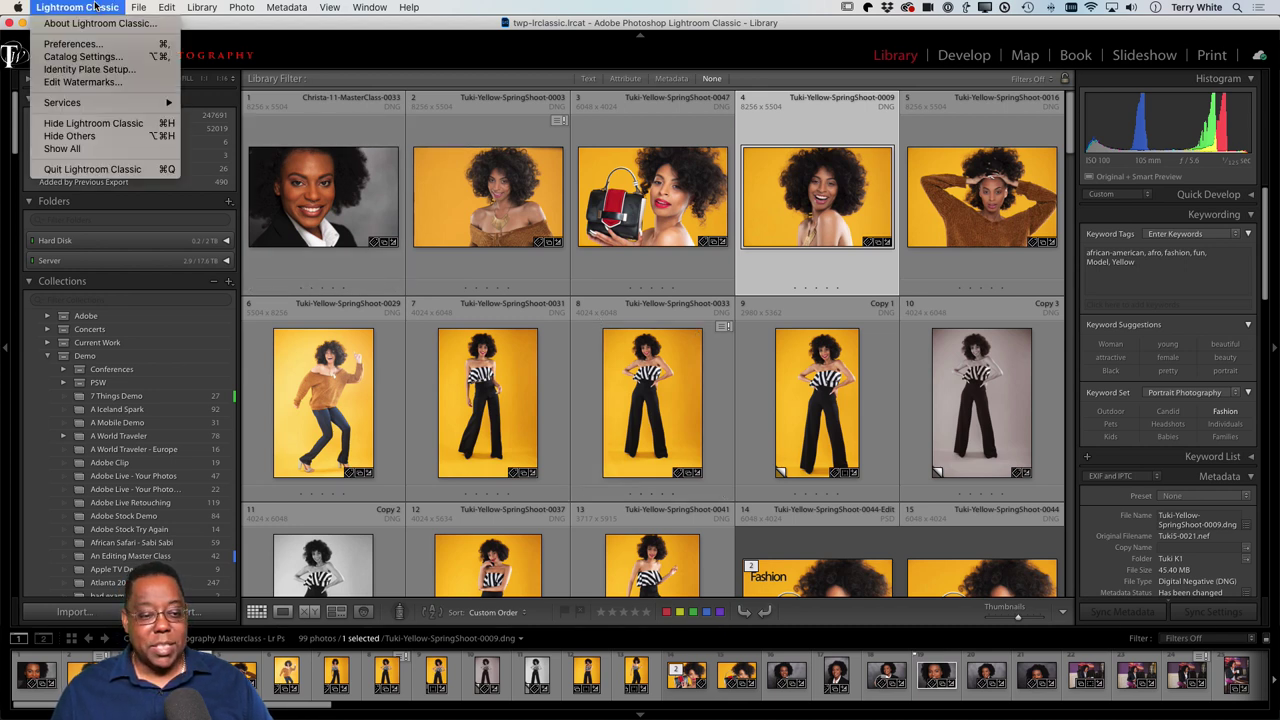
click(82, 56)
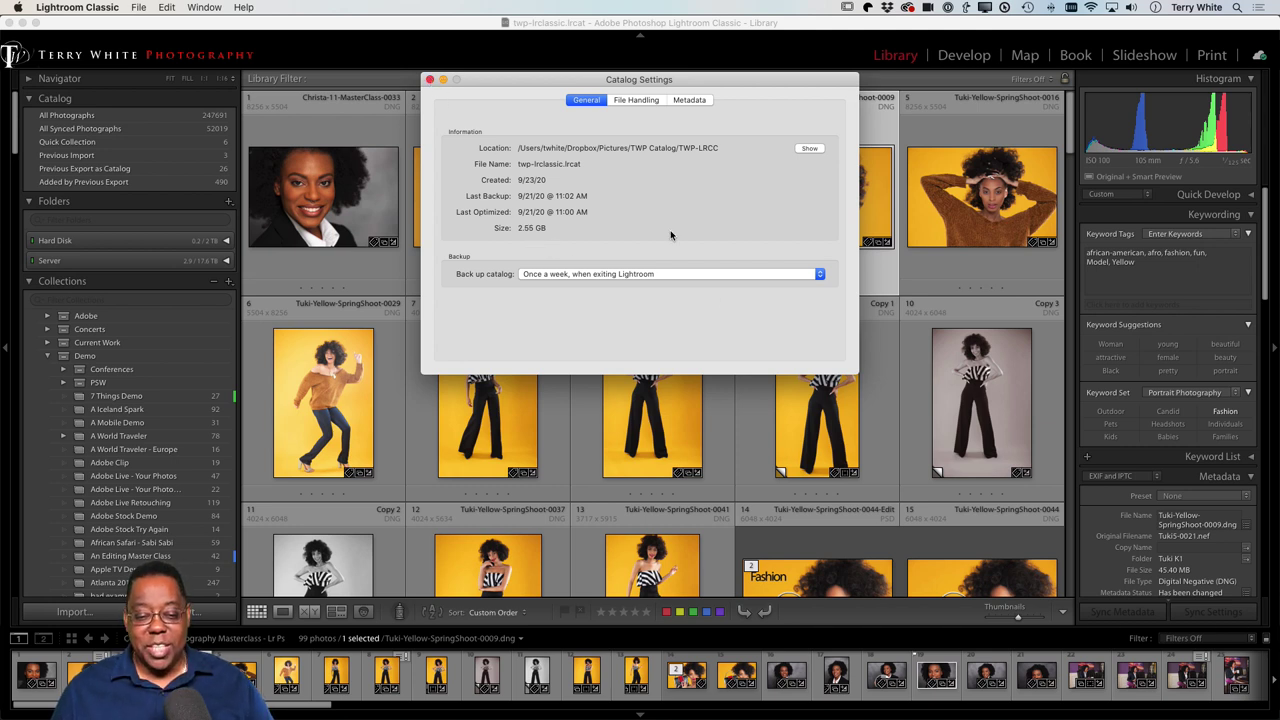
click(430, 80)
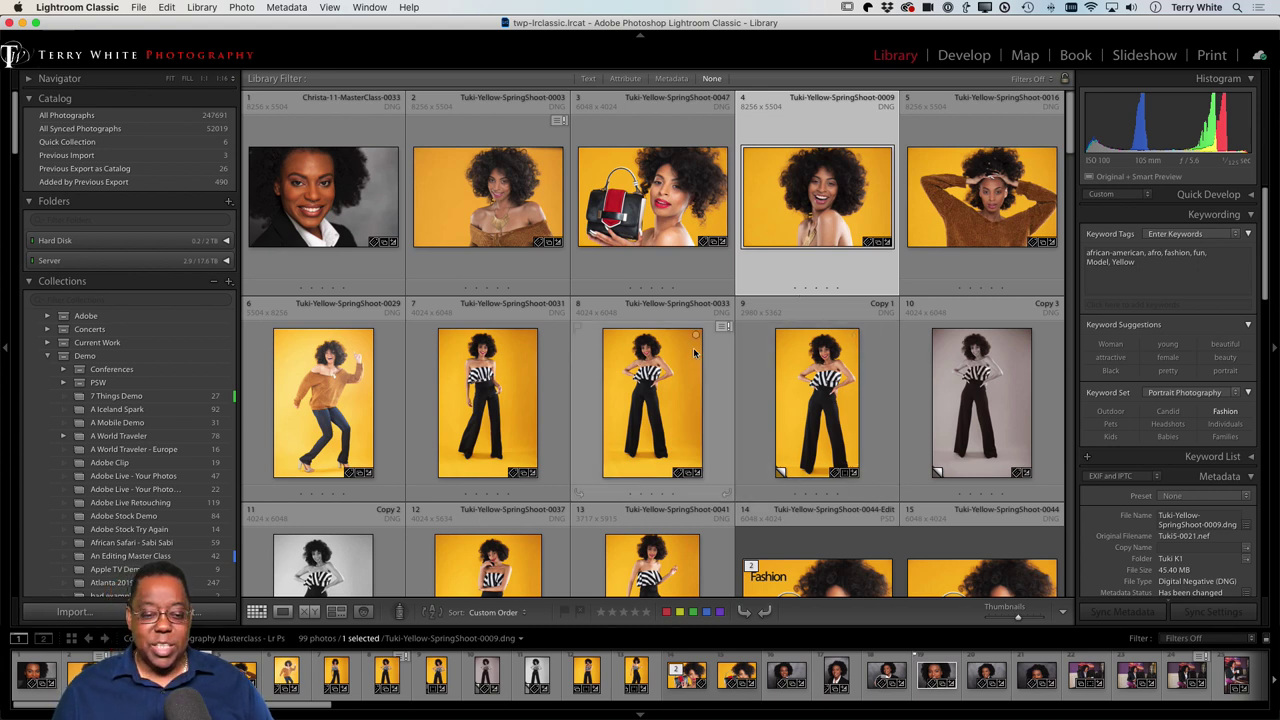
- Select the grey-background Christa-11-MasterClass-0033 headshot and scroll down the Collections panel
click(338, 184)
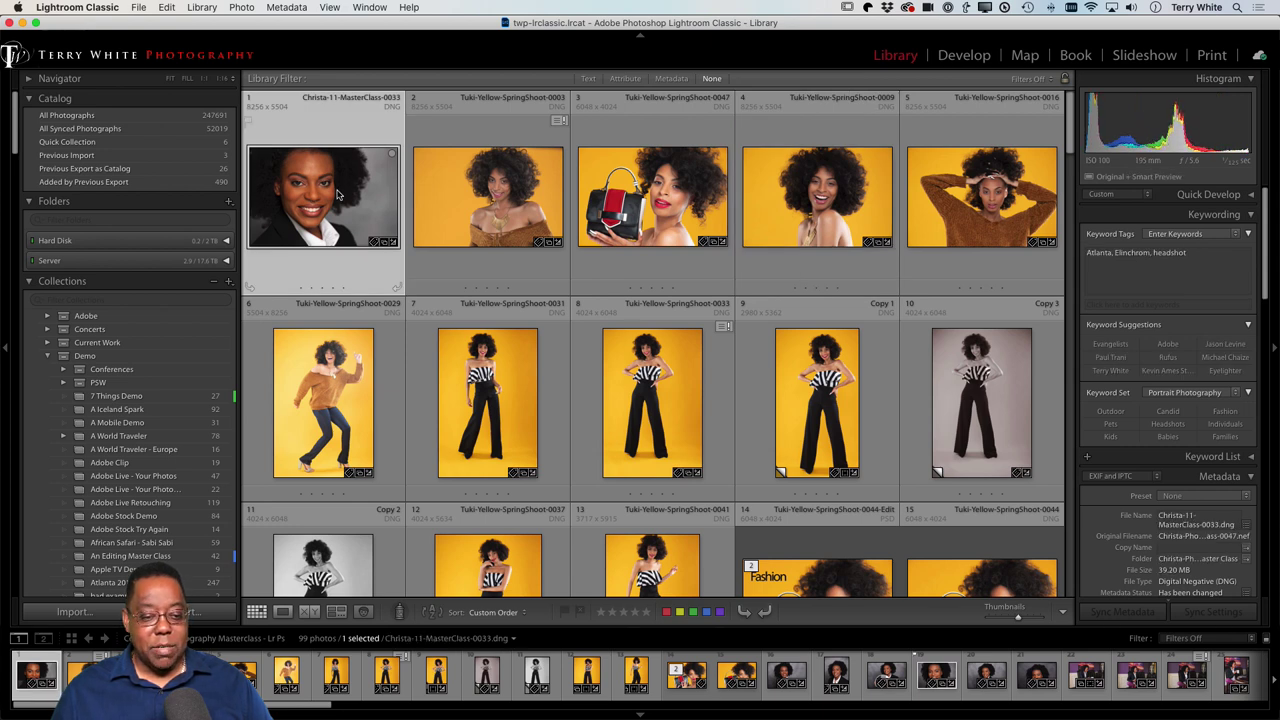
scroll(205, 363, down, 10)
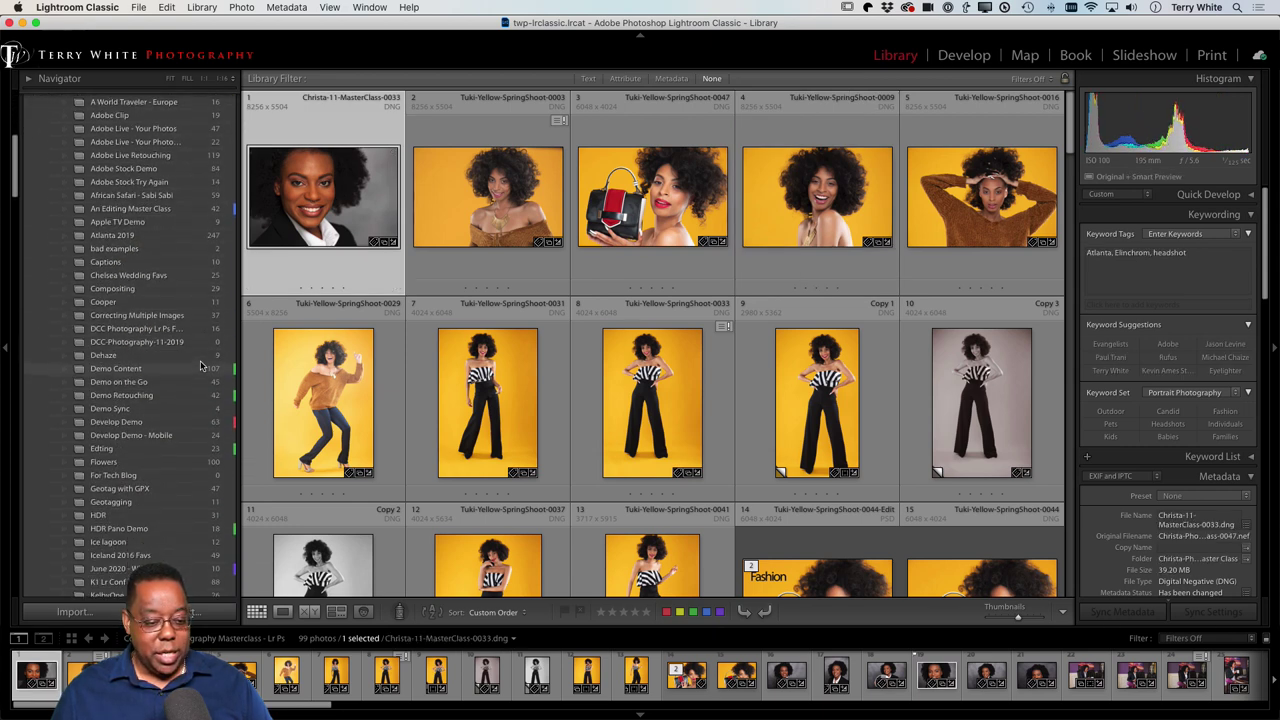
scroll(200, 365, down, 5)
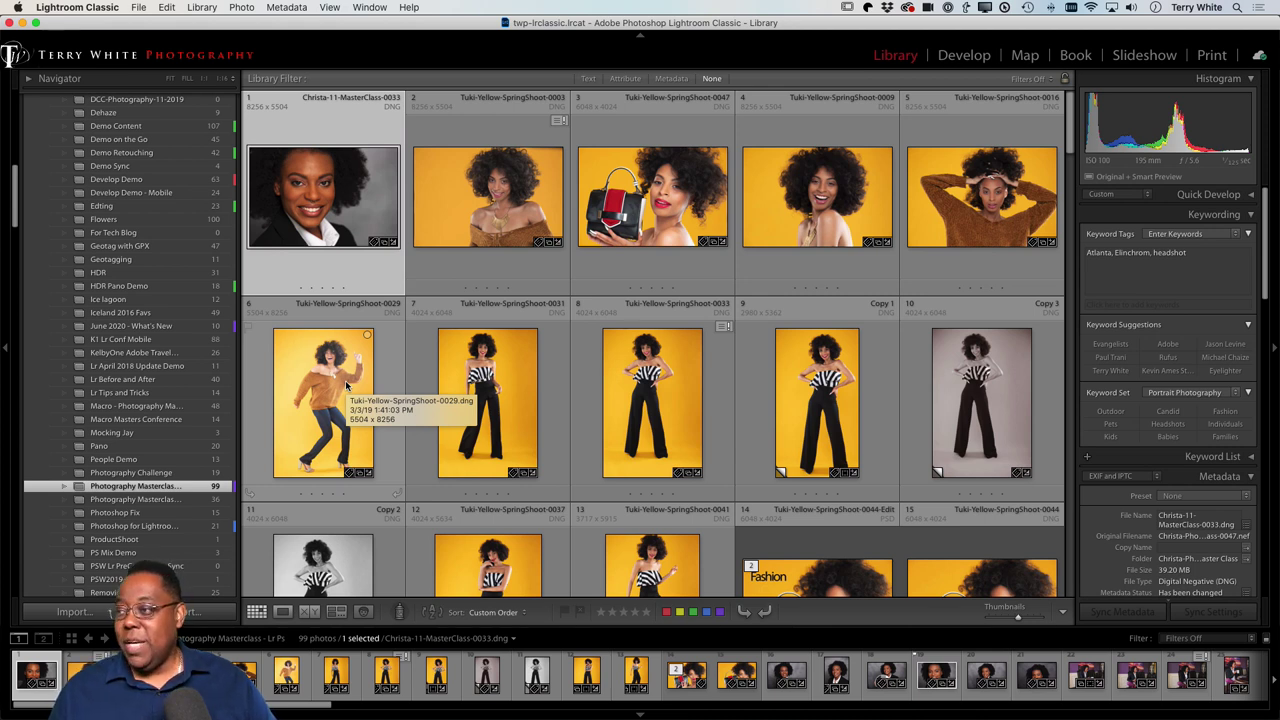
scroll(346, 198, down, 1)
right_click(346, 198)
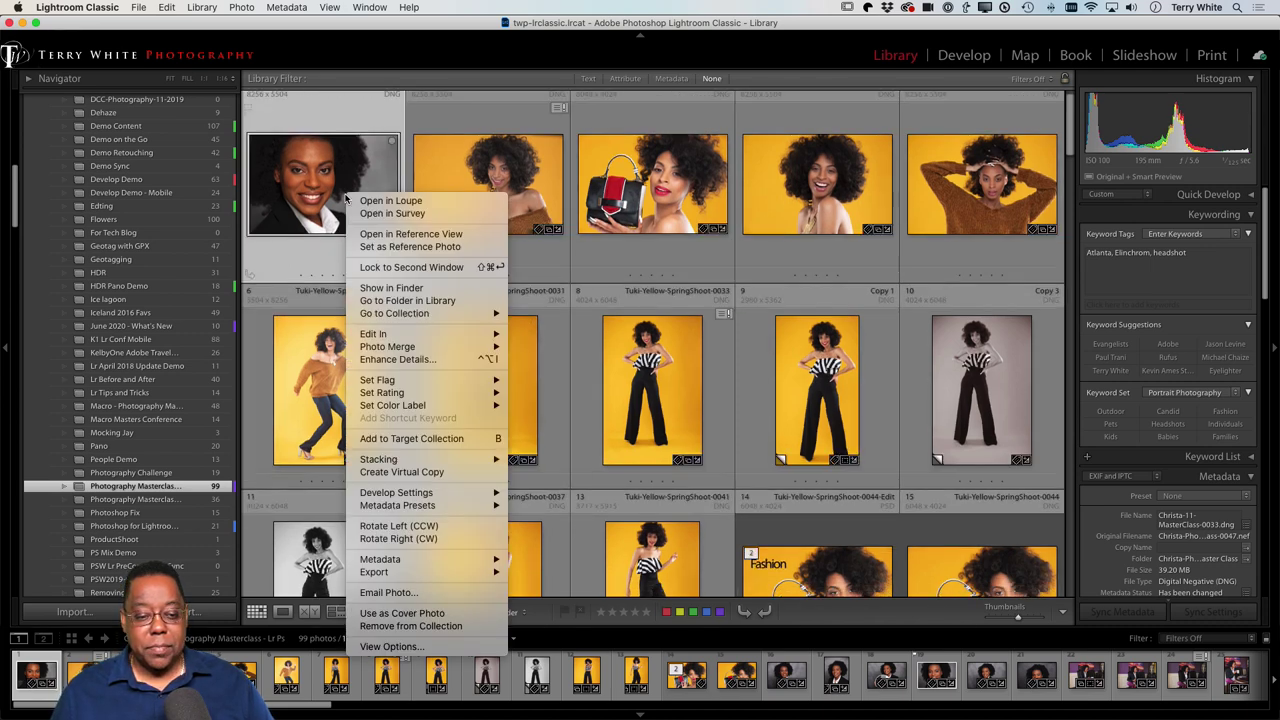
mouse_move(368, 379)
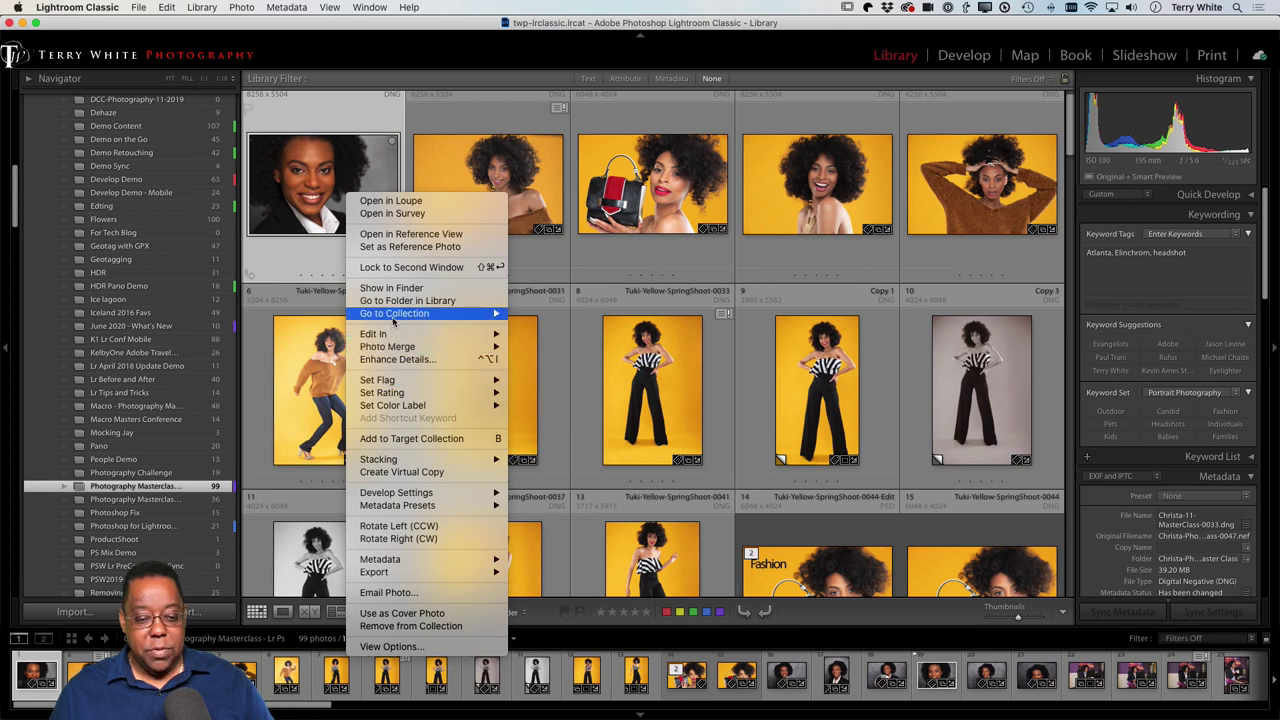
mouse_move(393, 316)
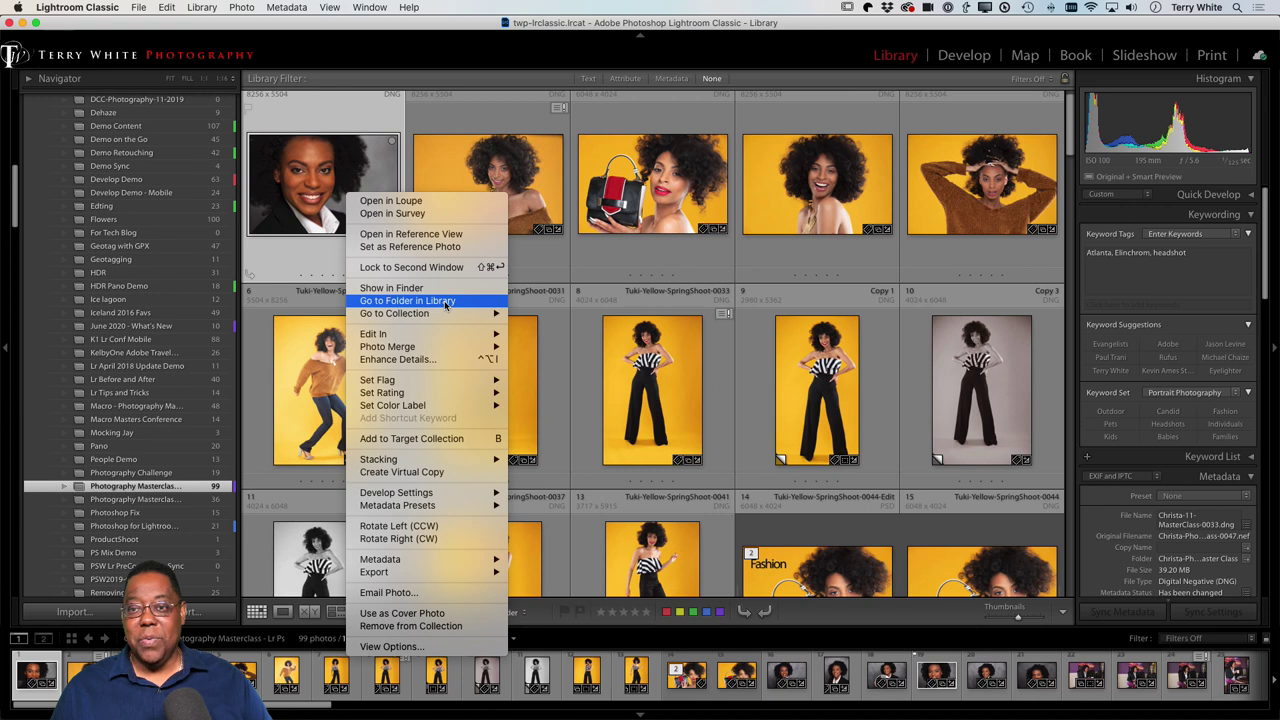
- Close the photo actions menu without choosing any command
click(722, 265)
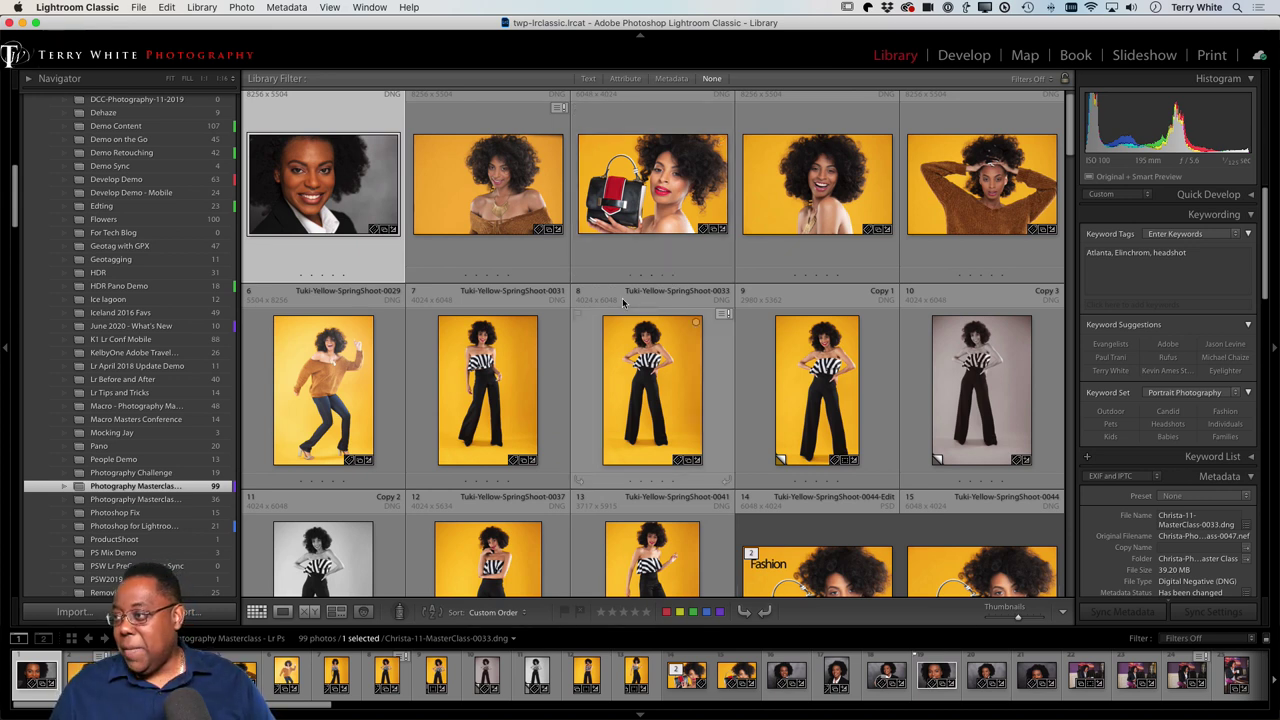
- Switch from Lightroom Classic to Photoshop's lion photo and select the Hand tool
key(super+Tab)
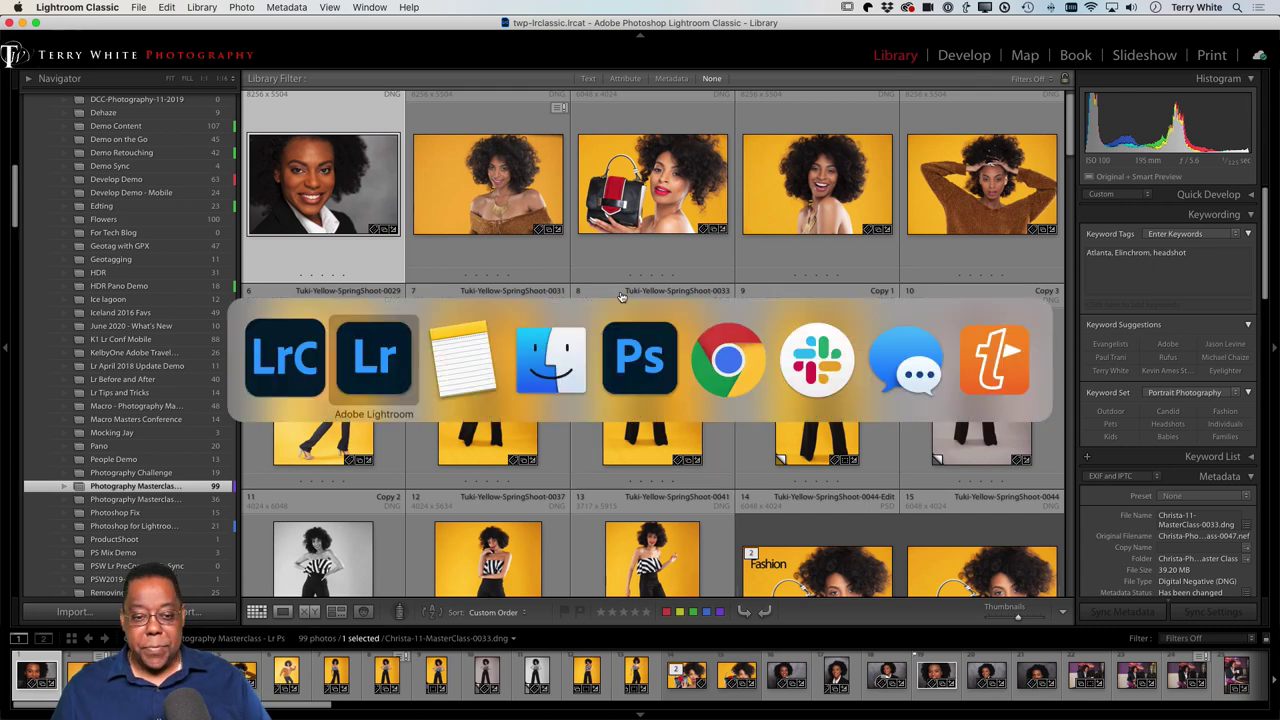
key(super+Tab)
key(super+Tab)
key(super+Tab)
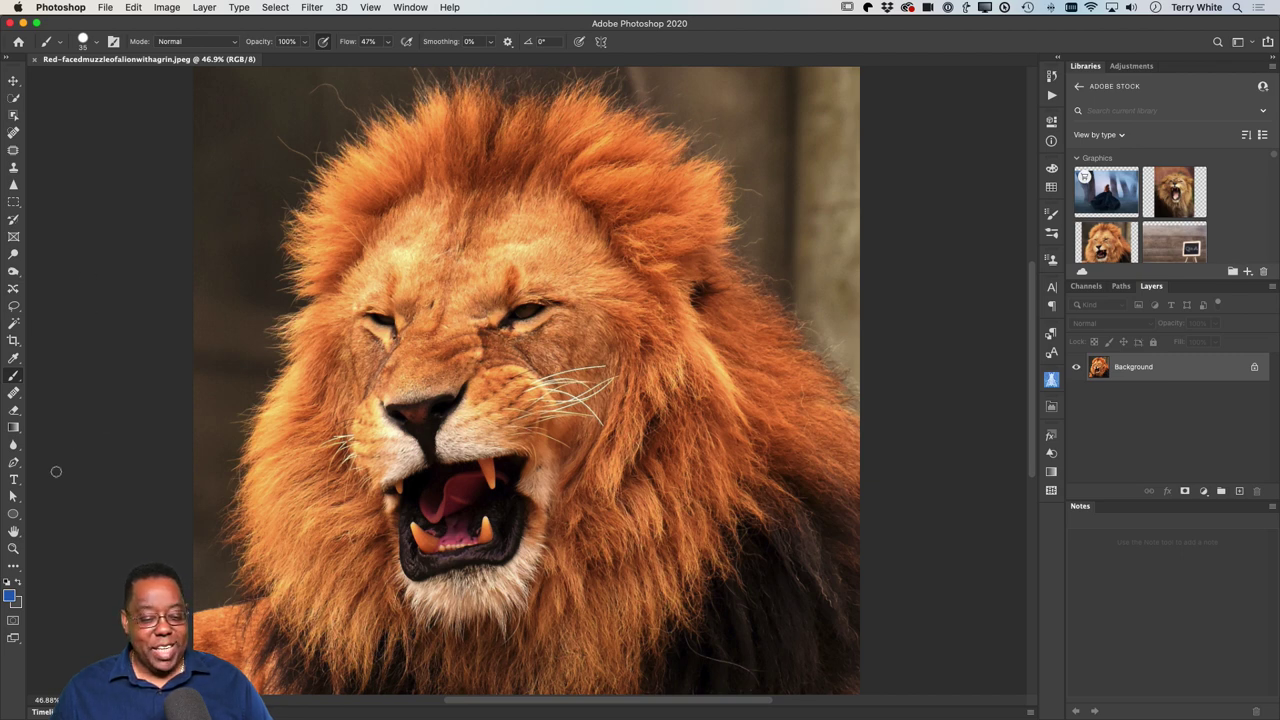
click(14, 530)
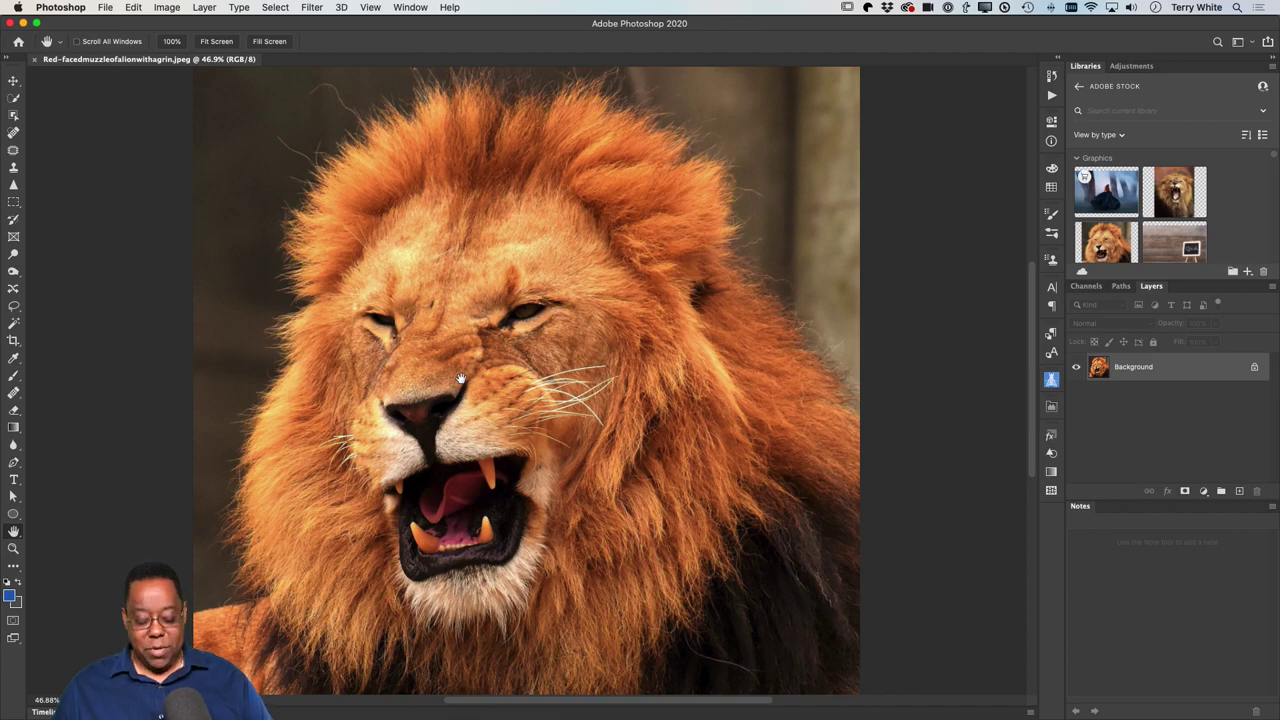
- Inspect the lion's cheek and nose at 300%, then fit the whole photo on screen
key(super+plus)
key(super+plus)
key(super+plus)
key(super+plus)
key(super+plus)
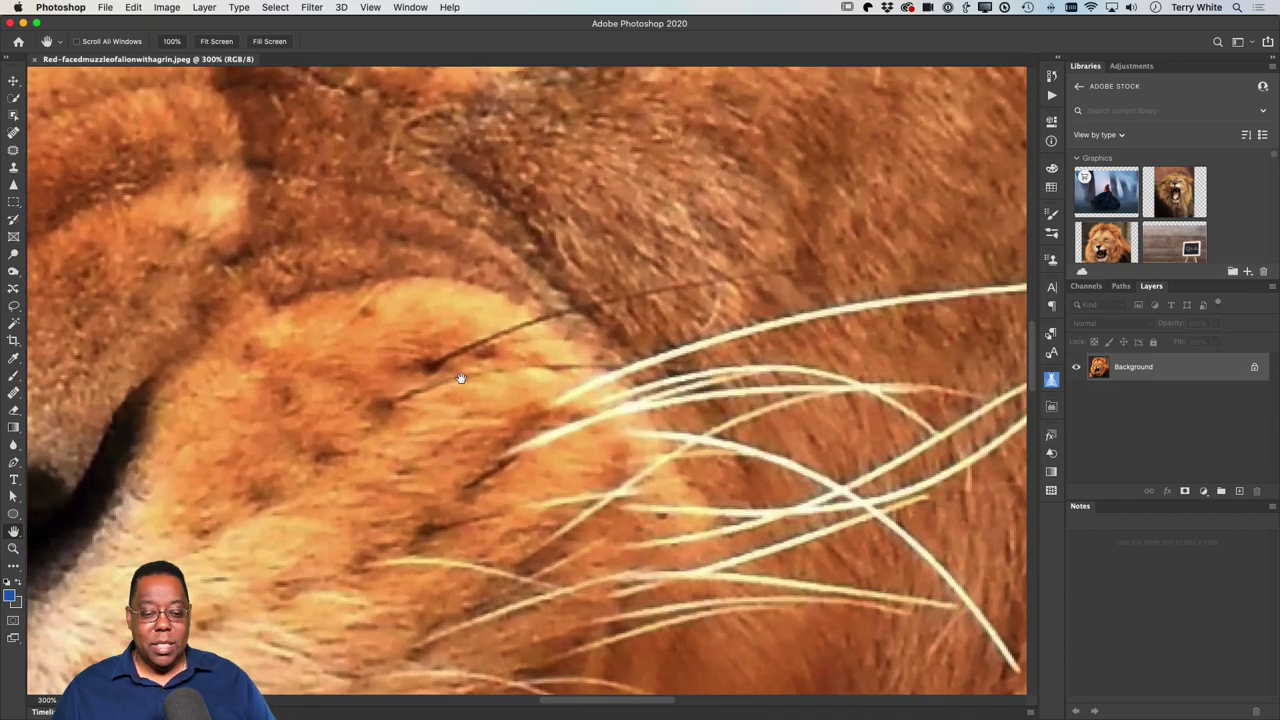
drag(286, 394, 1000, 400)
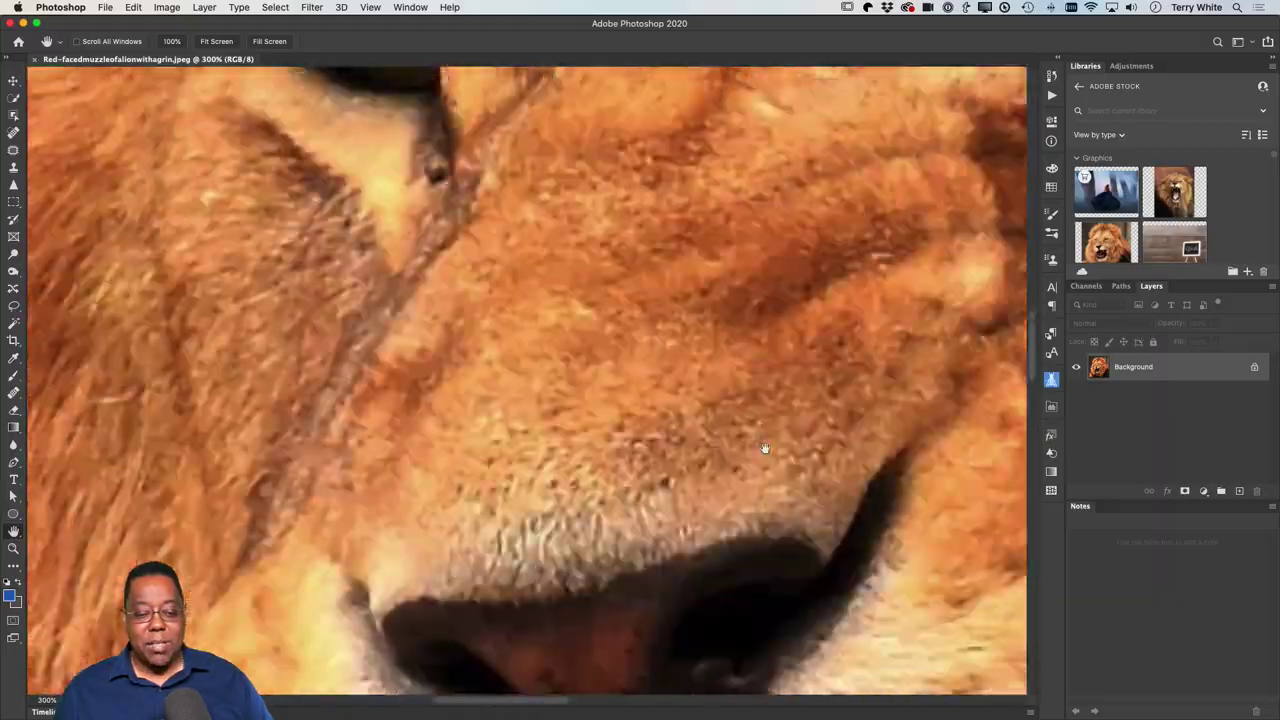
scroll(764, 448, up, 10)
scroll(709, 524, down, 5)
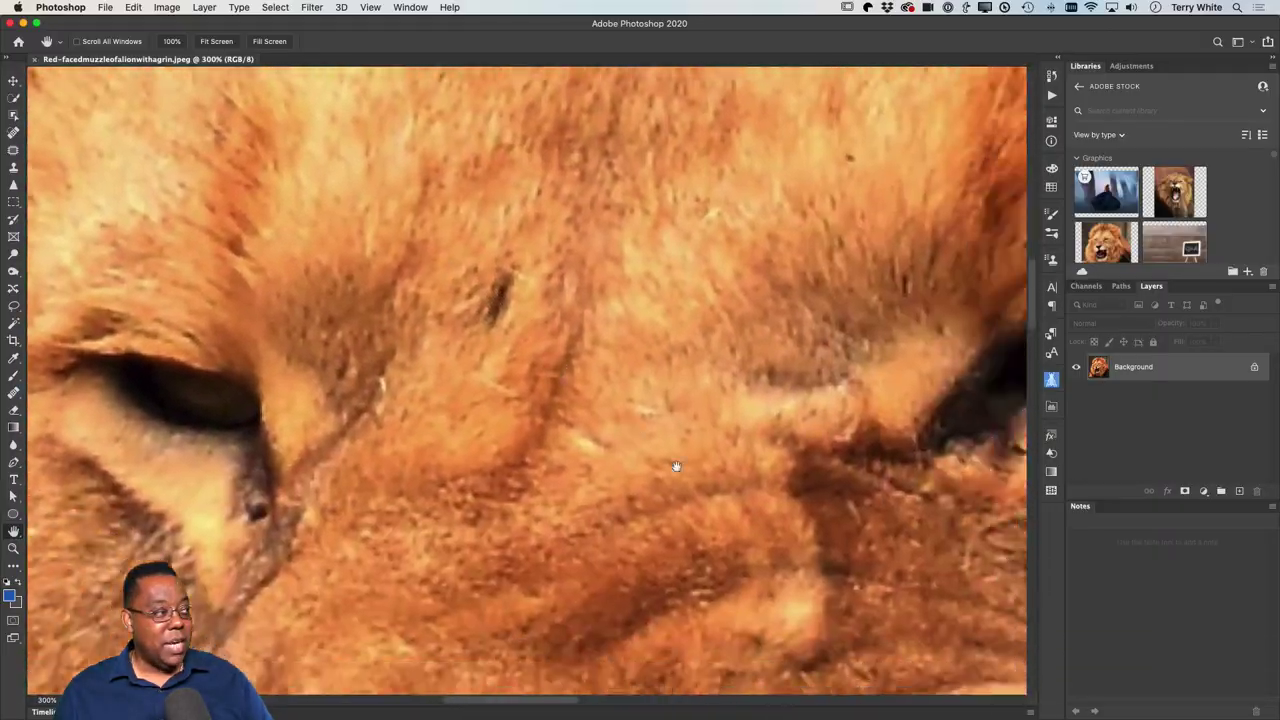
scroll(614, 414, down, 5)
scroll(614, 414, right, 5)
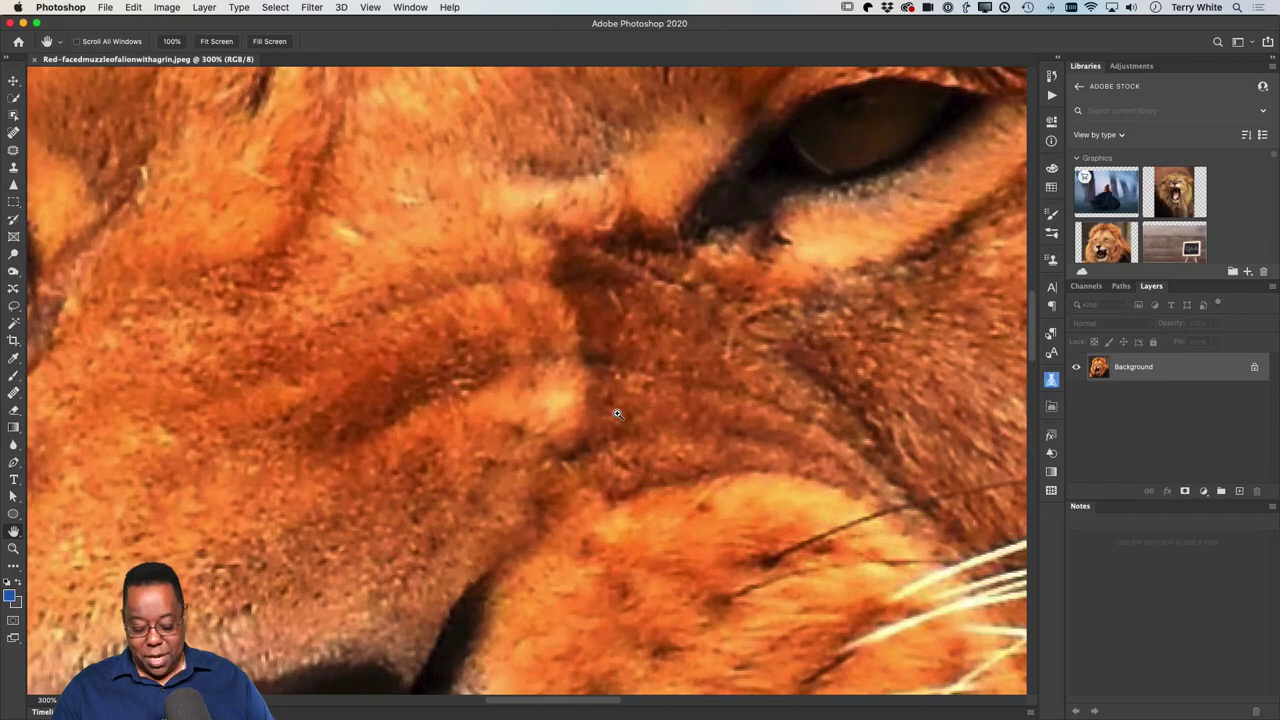
key(super+0)
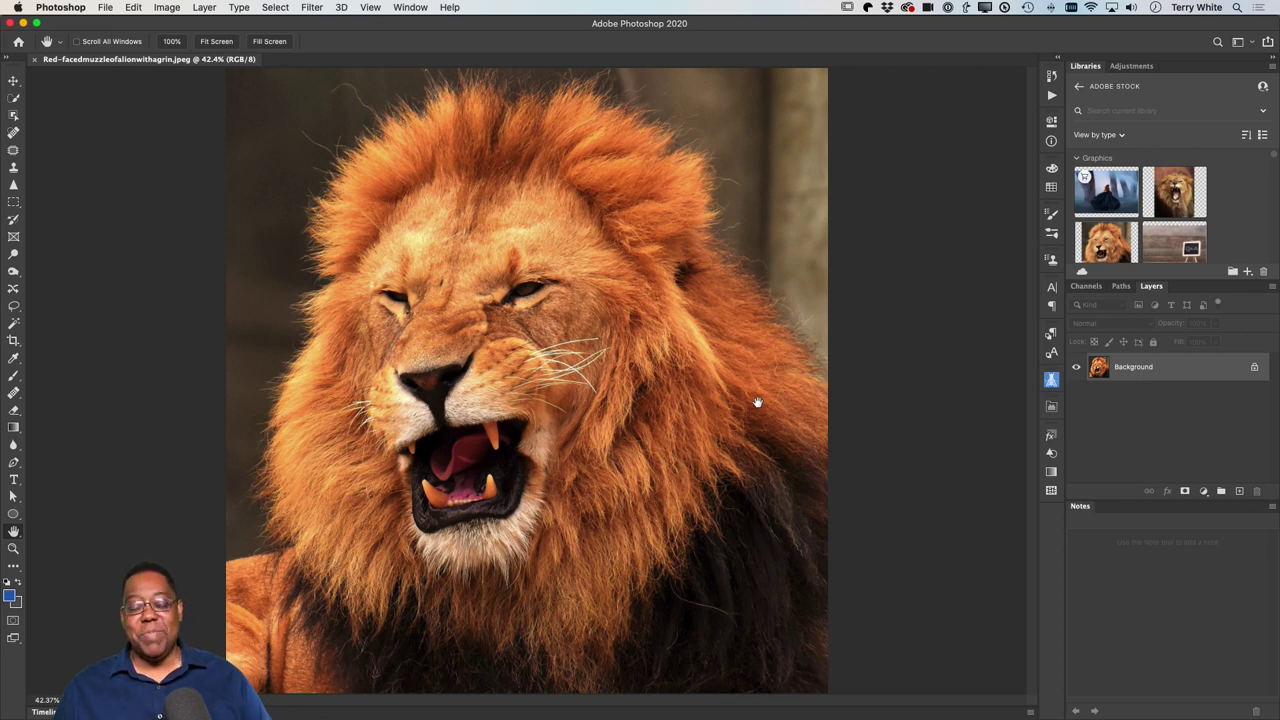
click(70, 8)
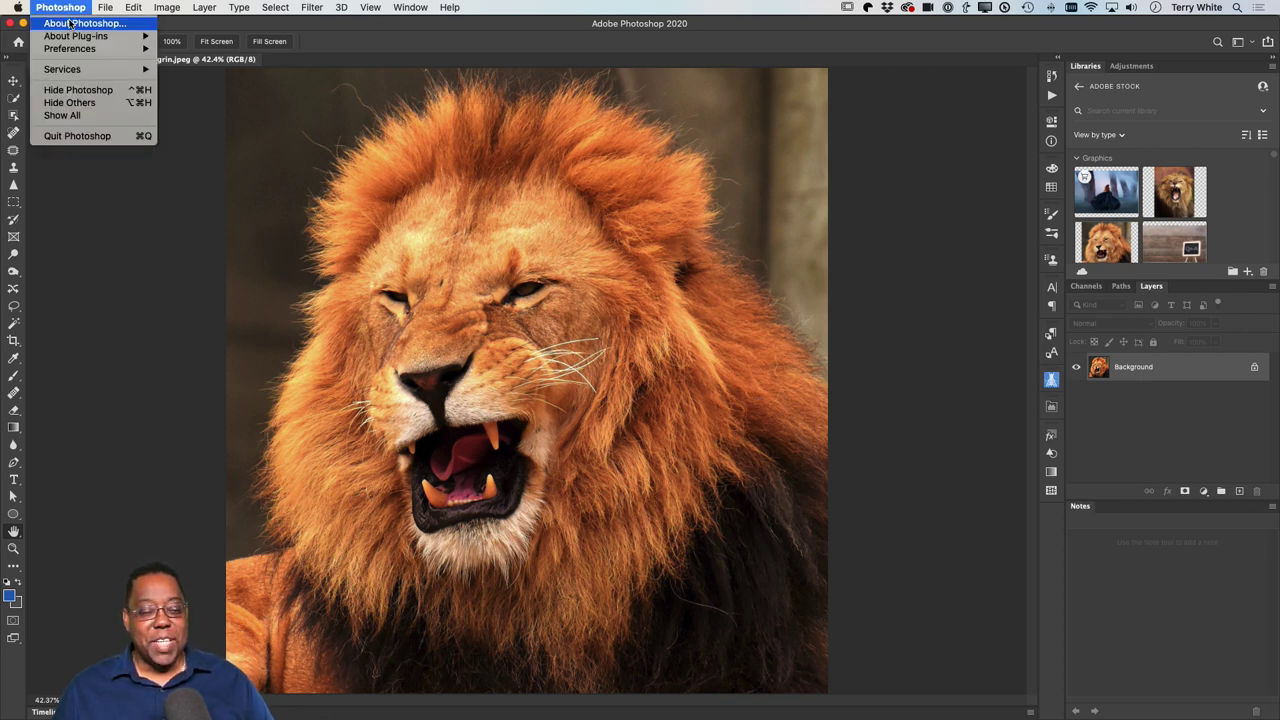
- Confirm Photoshop's Tools preferences with Flick Panning enabled
mouse_move(74, 52)
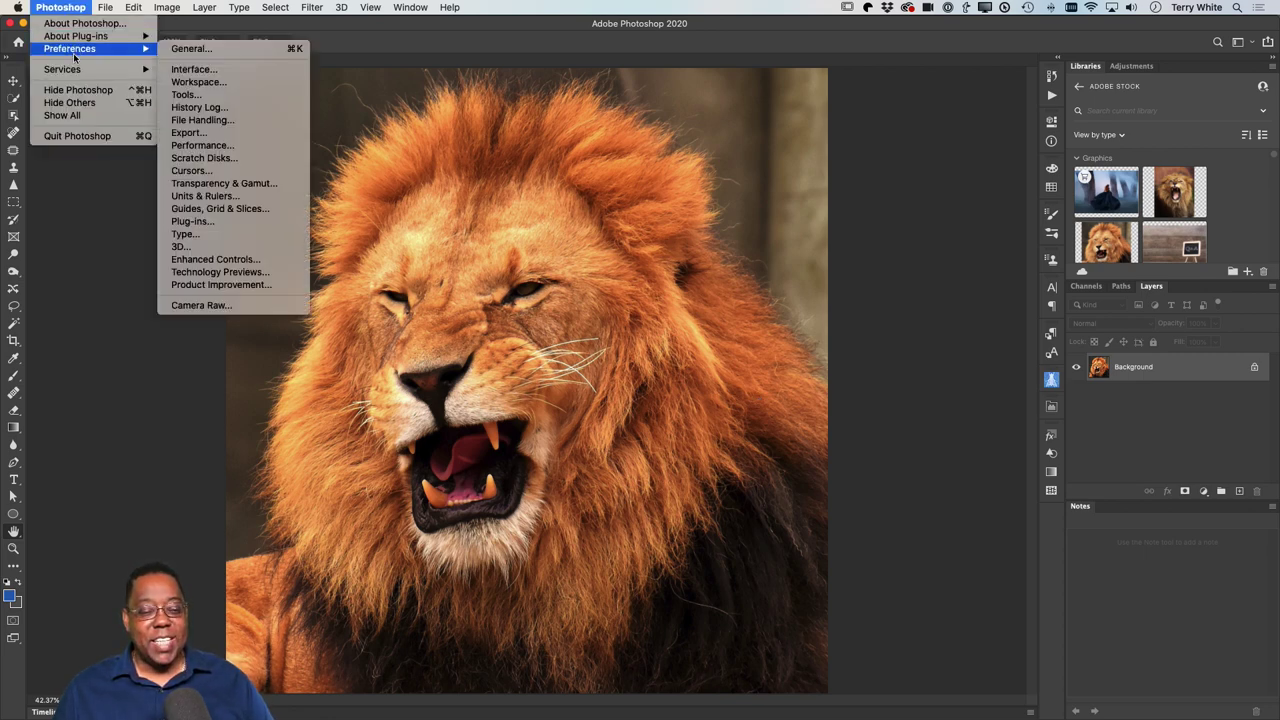
click(227, 97)
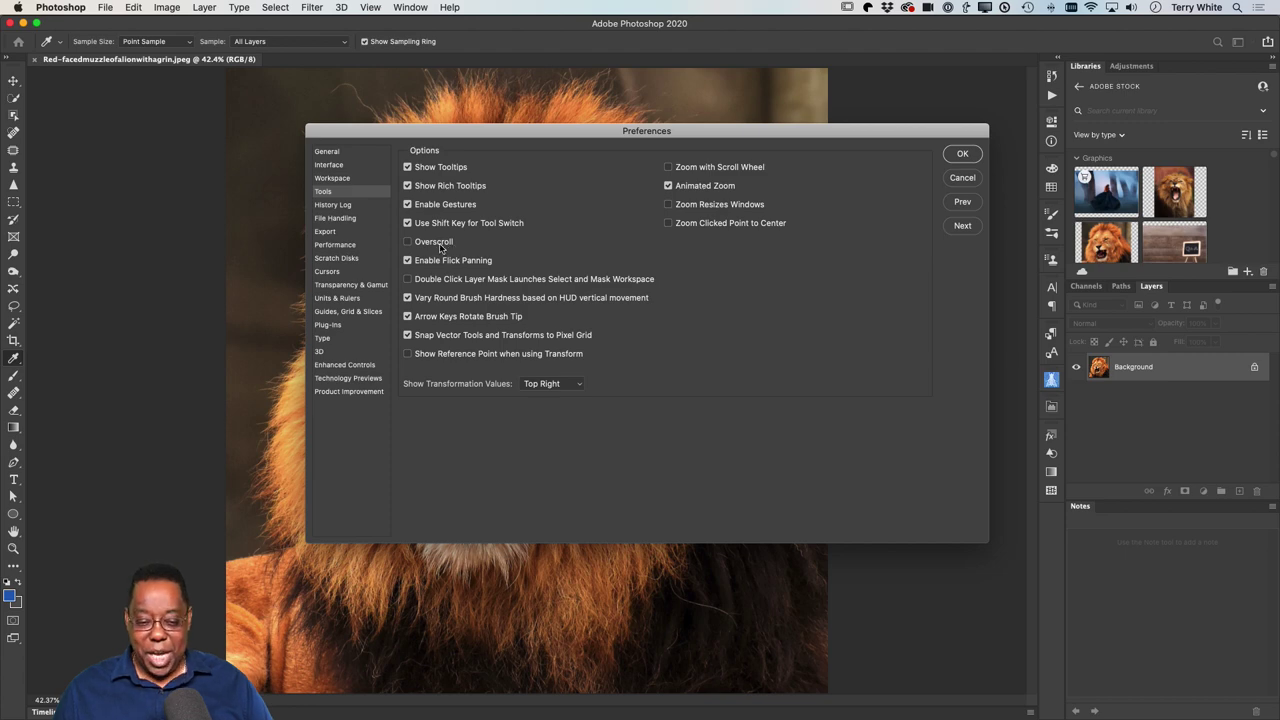
click(962, 153)
- Flick-pan the lion photo around with the Hand tool, then close the document
key(h)
drag(481, 301, 507, 305)
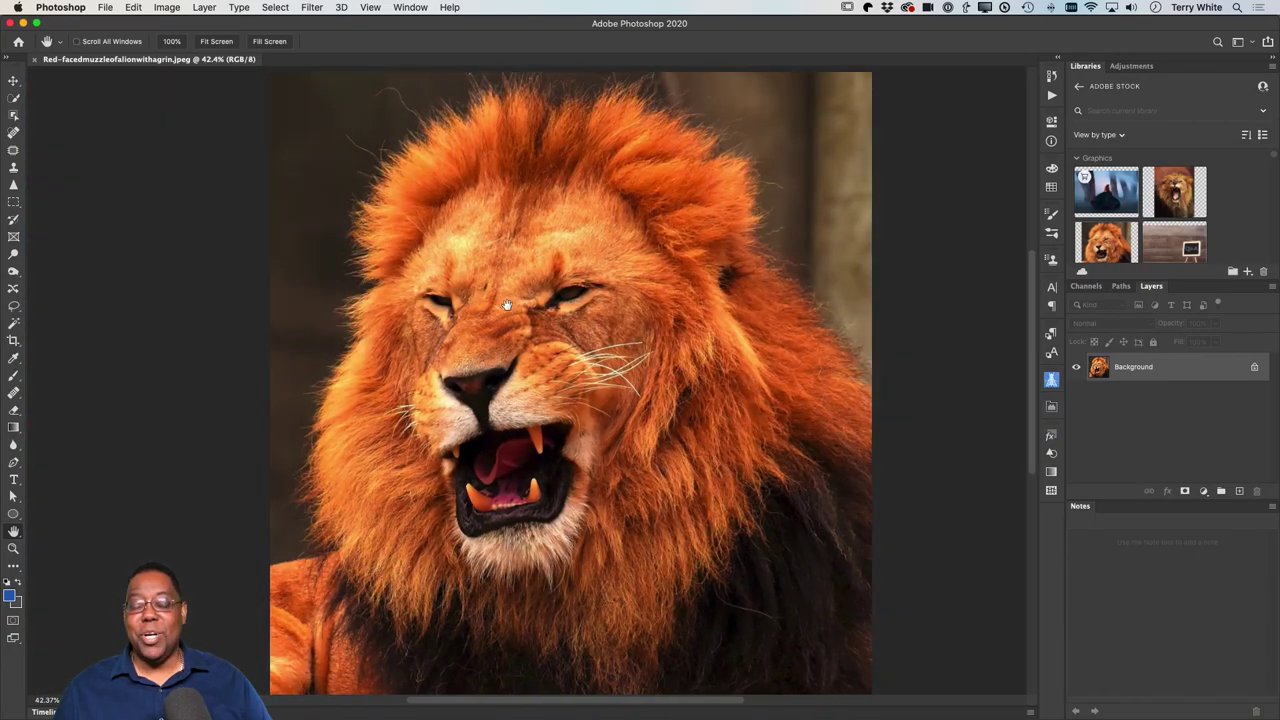
drag(405, 213, 840, 404)
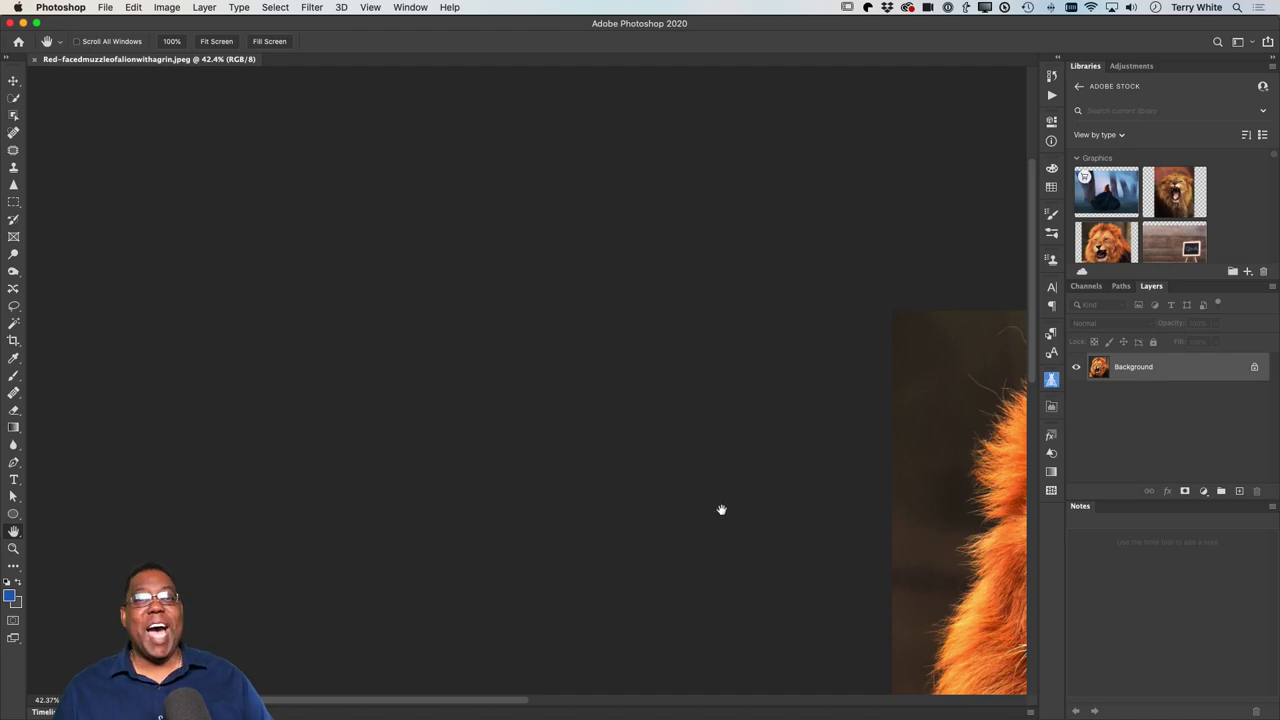
drag(964, 496, 403, 246)
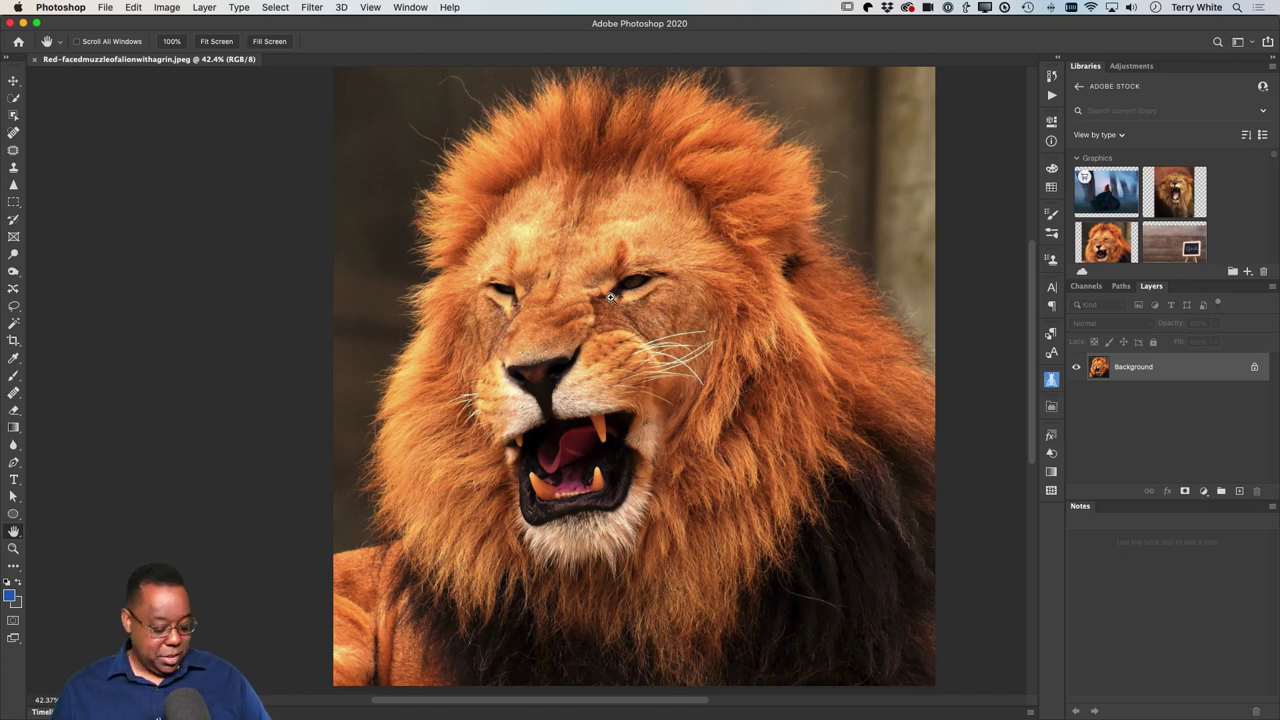
key(super+w)
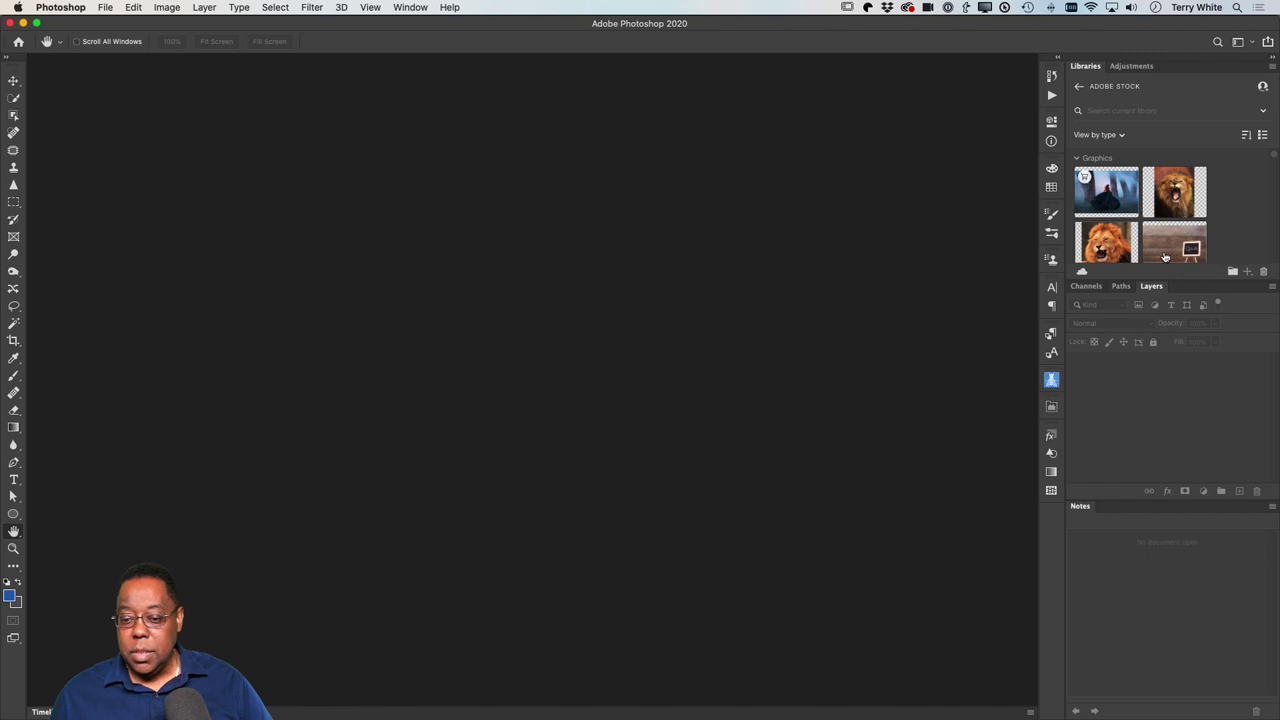
- Open the Adobe Stock photo of a businessman with a laptop on a lawn from Libraries
scroll(1166, 252, down, 5)
scroll(1166, 252, down, 3)
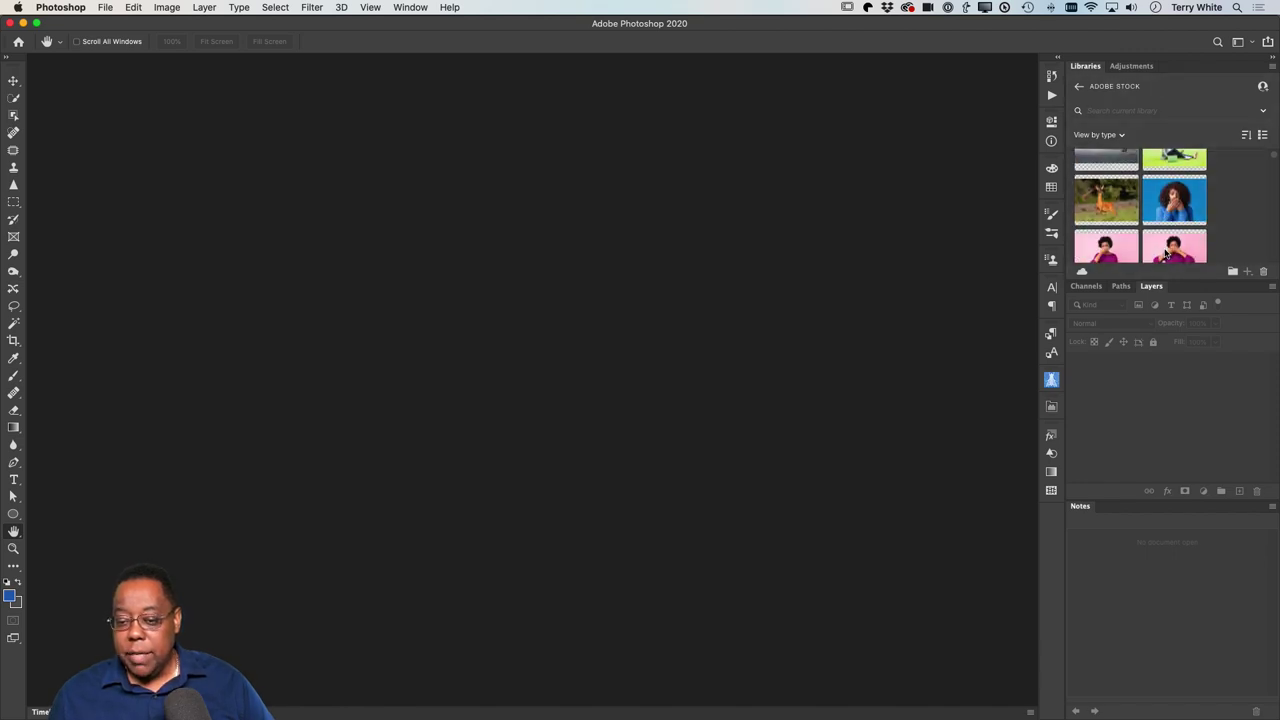
scroll(1166, 252, up, 3)
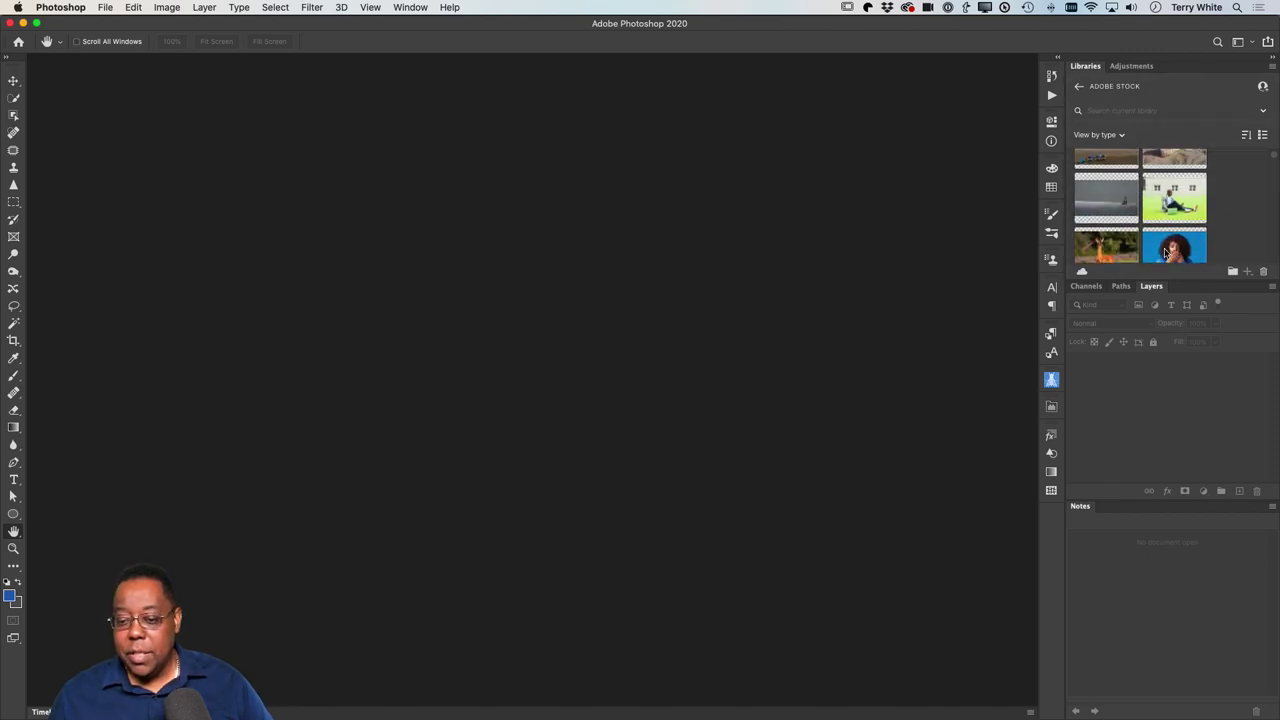
scroll(1171, 204, down, 1)
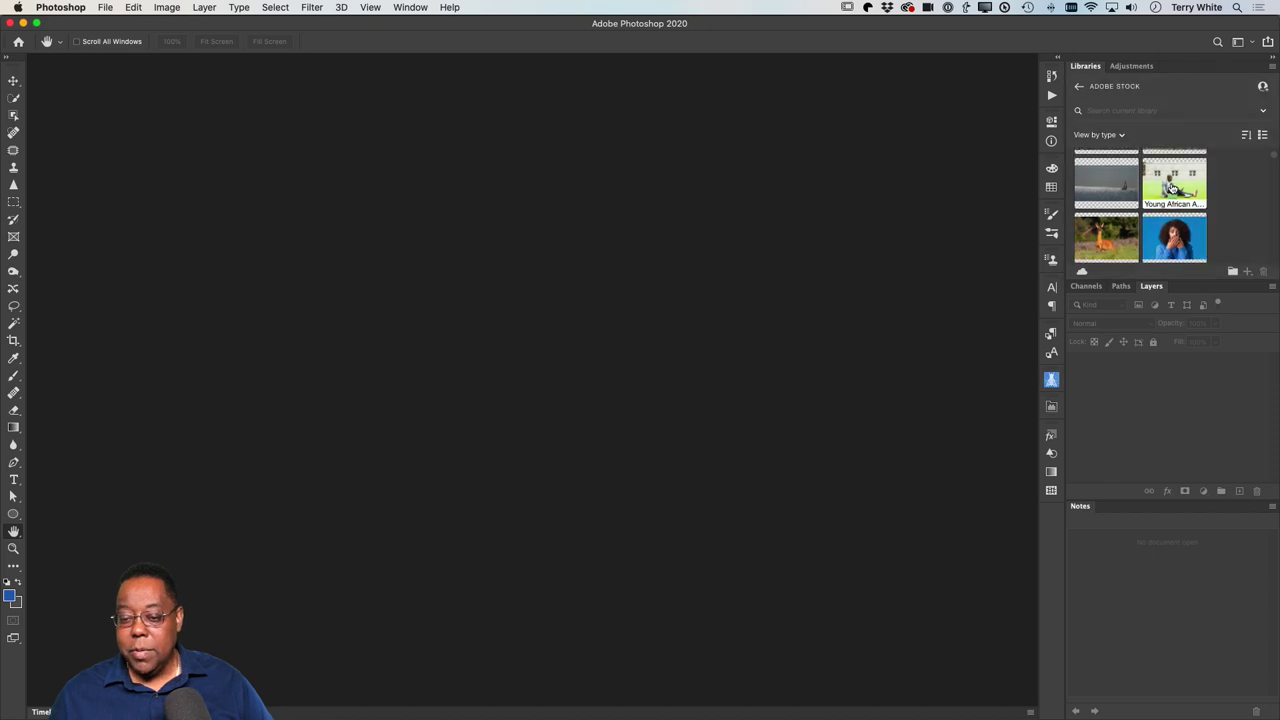
double_click(1171, 186)
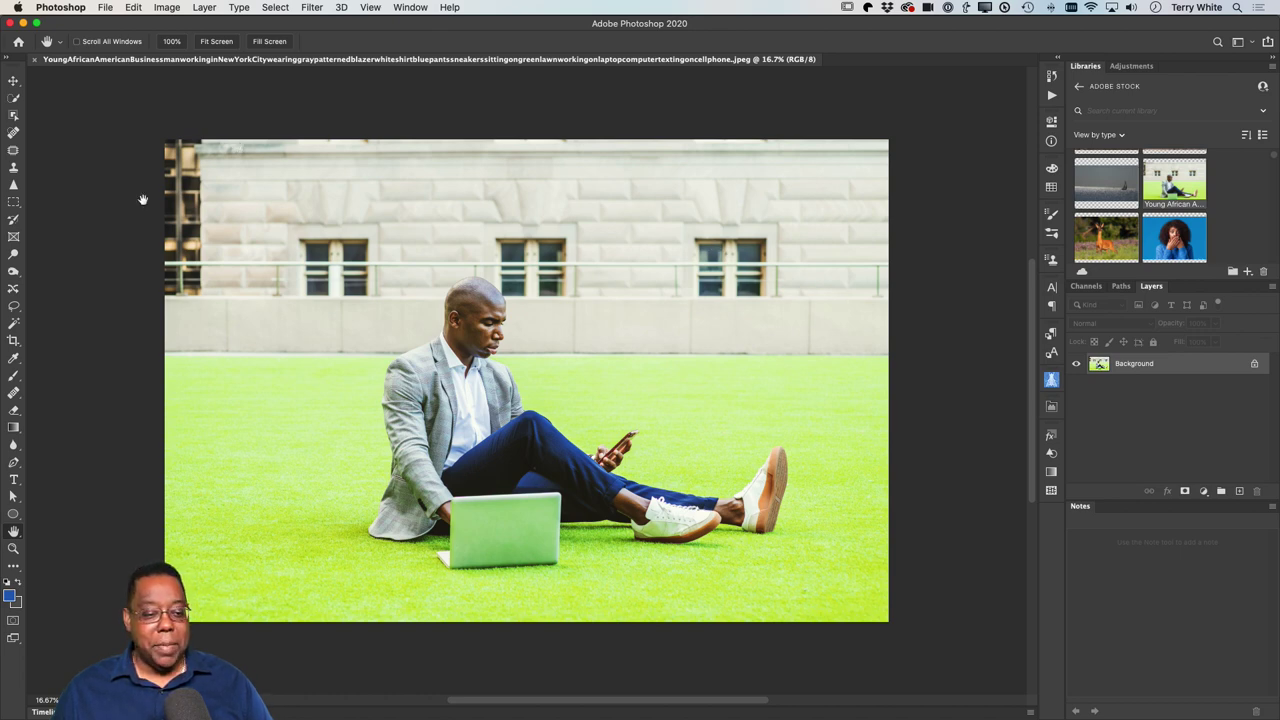
- Crop off the lawn photo's dark left strip with Delete Cropped Pixels turned off
click(14, 340)
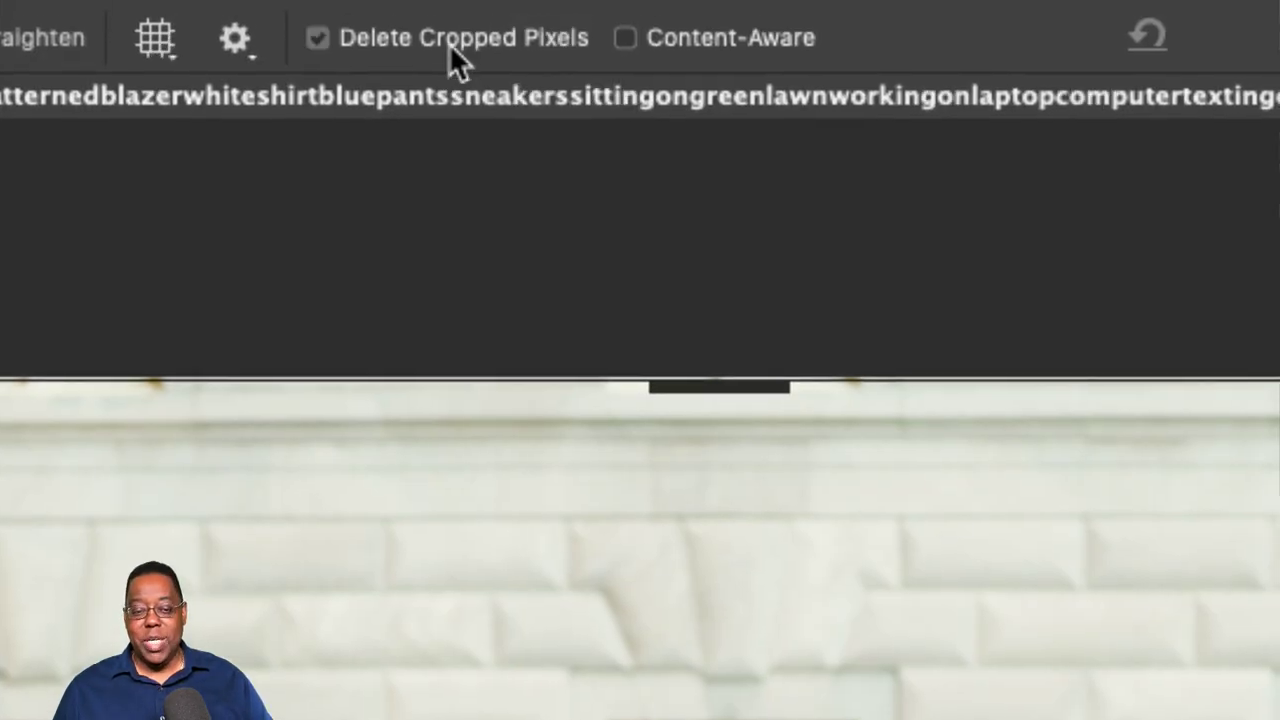
click(447, 46)
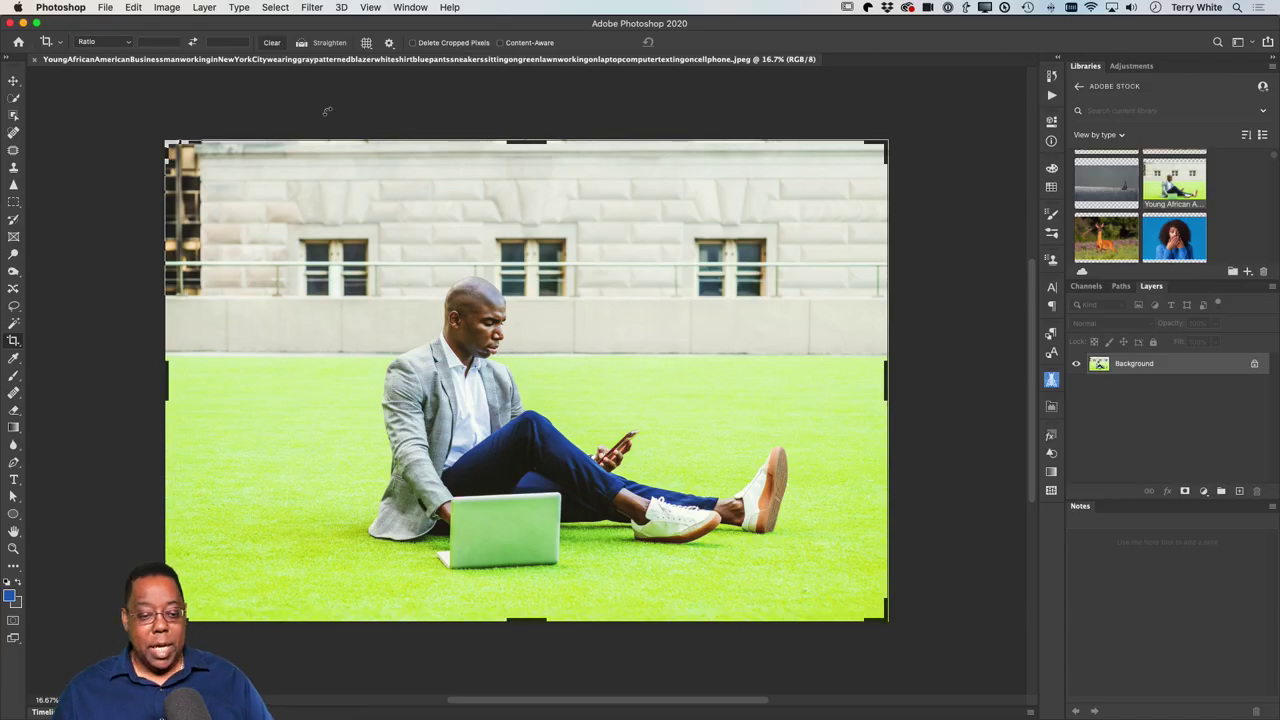
drag(166, 383, 190, 380)
key(Return)
key(h)
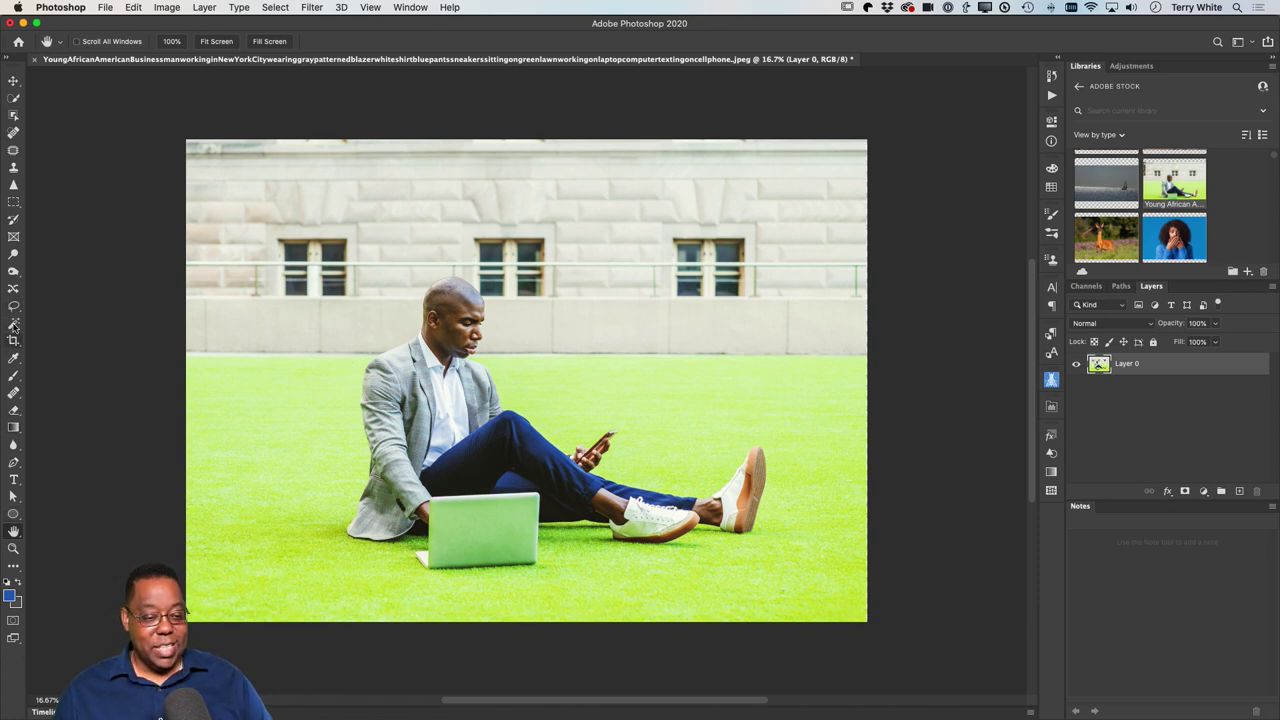
click(13, 288)
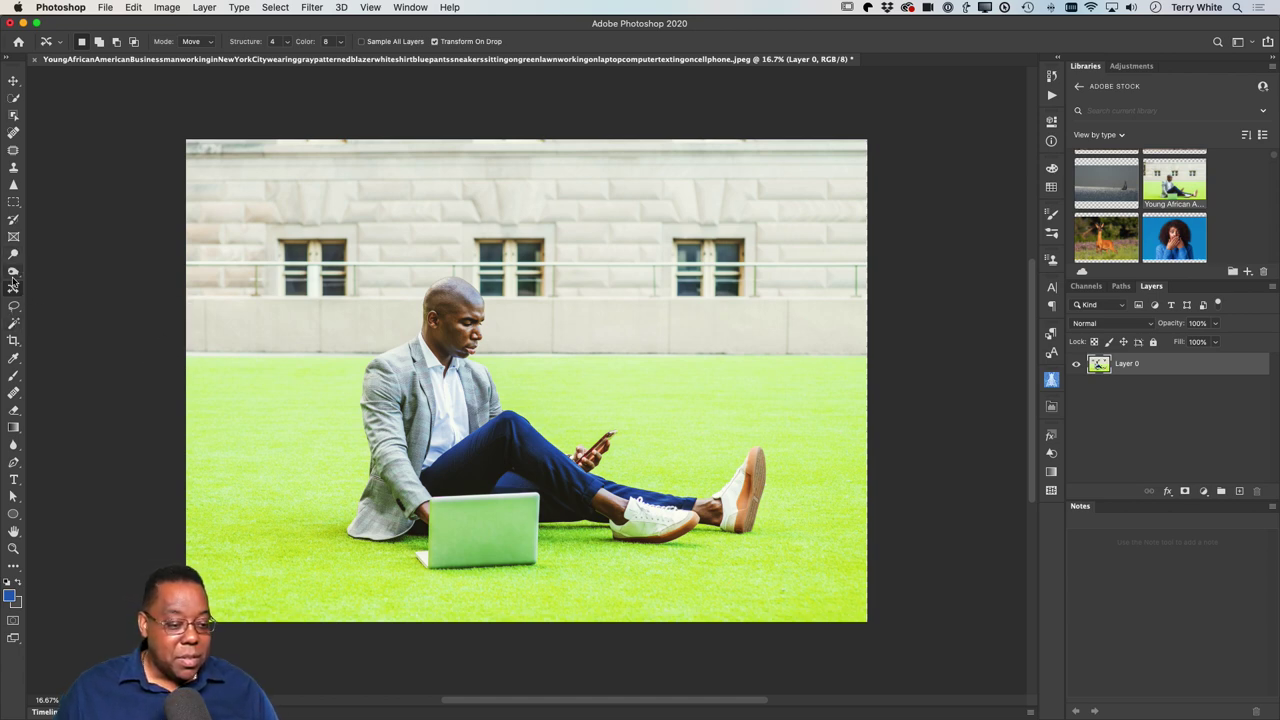
click(13, 341)
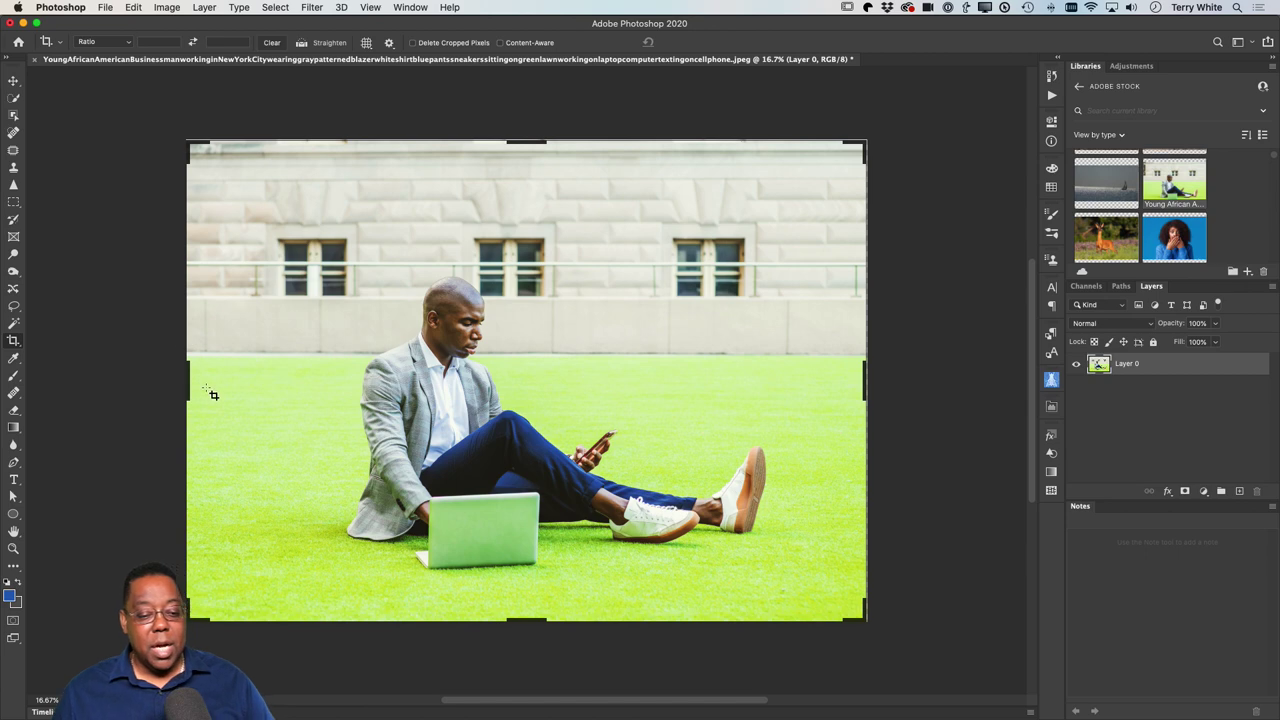
- Widen the crop past the photo's left edge, commit it, then undo back to the trimmed width
mouse_move(190, 379)
mouse_down()
mouse_move(76, 377)
mouse_move(166, 380)
mouse_up()
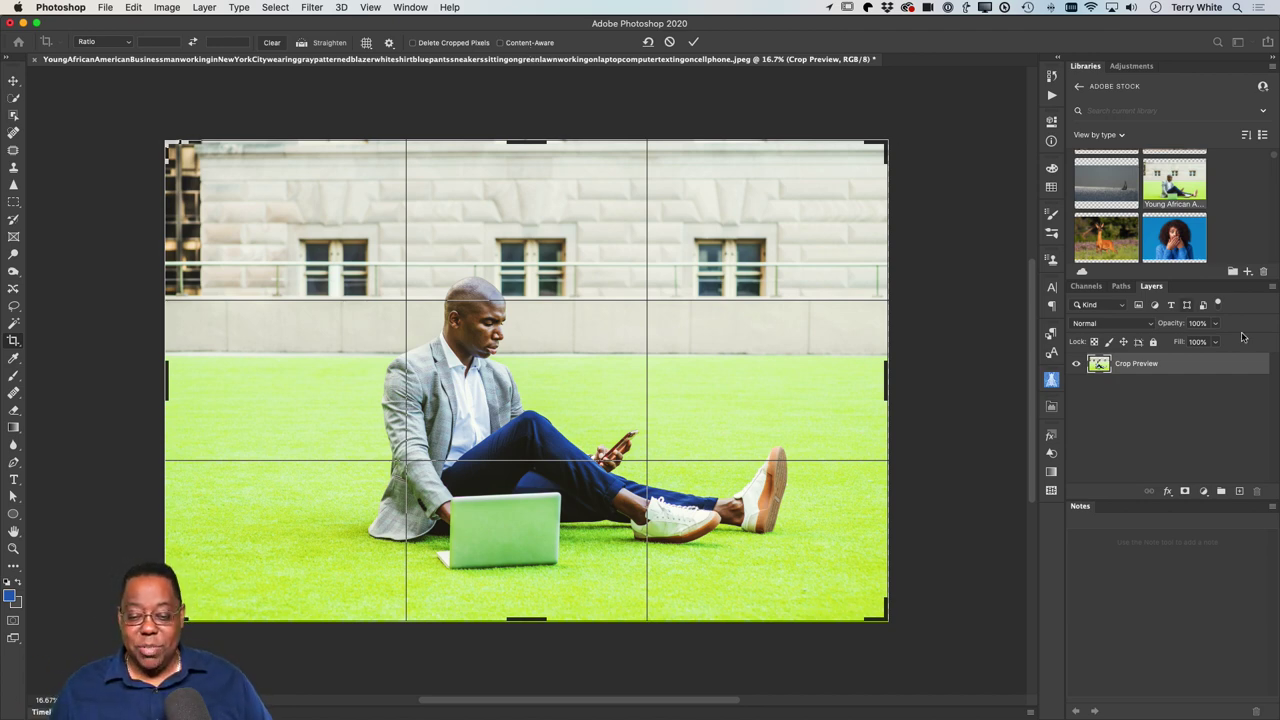
drag(167, 376, 129, 376)
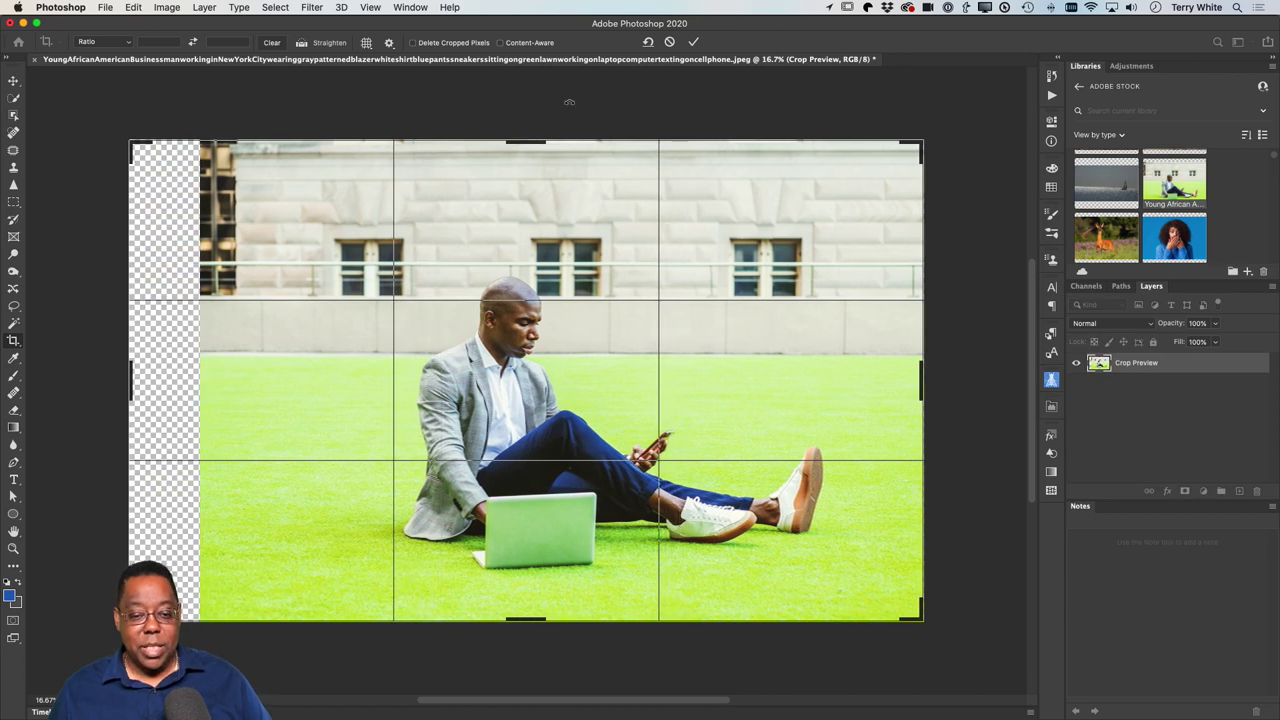
click(693, 42)
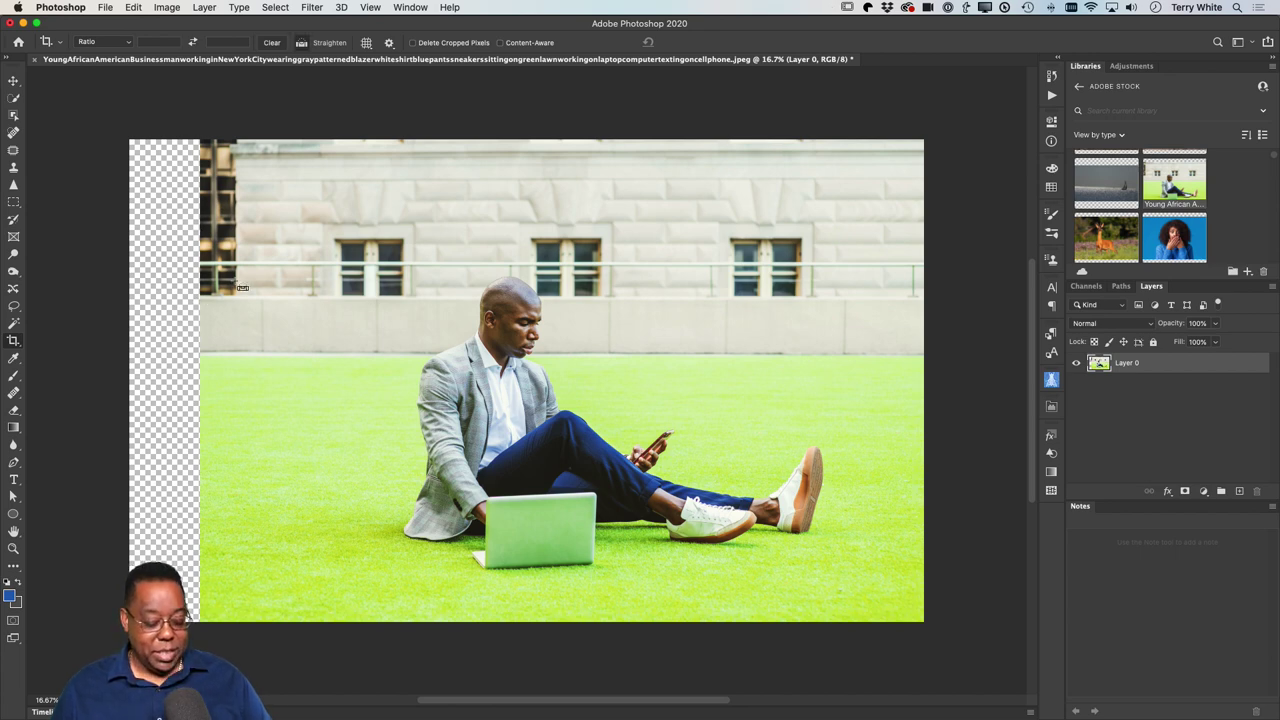
key(super+z)
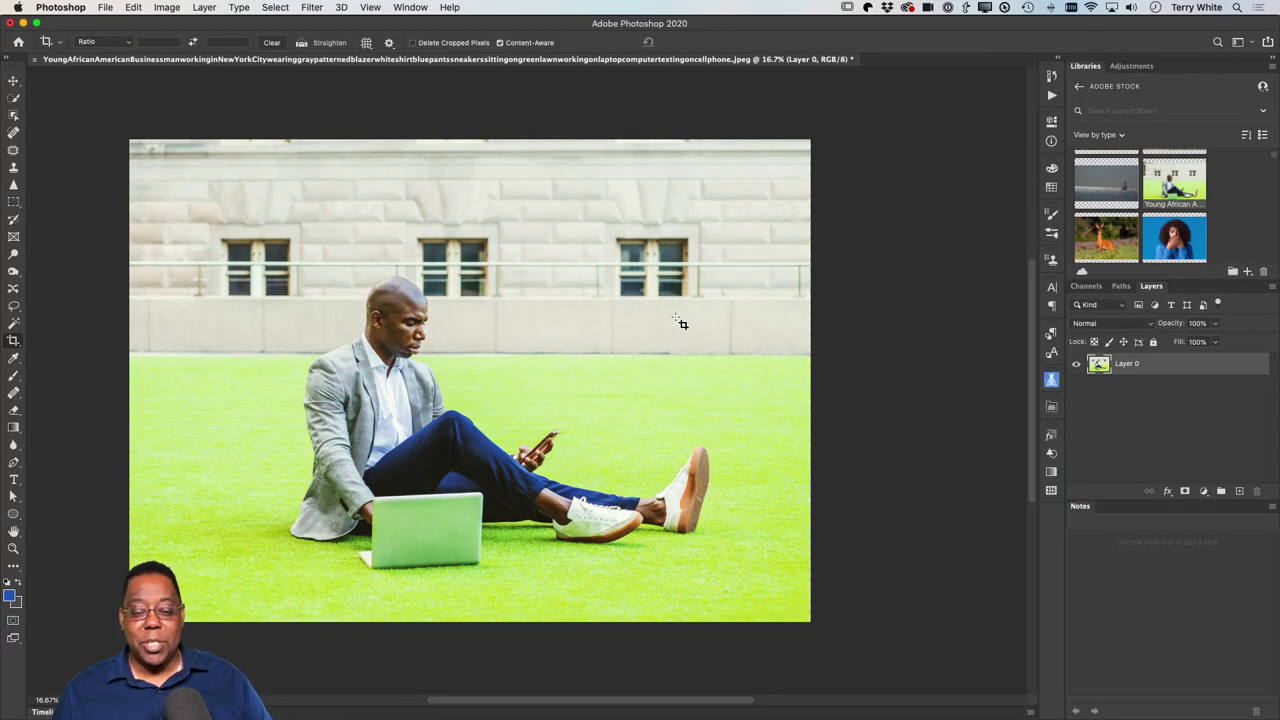
click(680, 323)
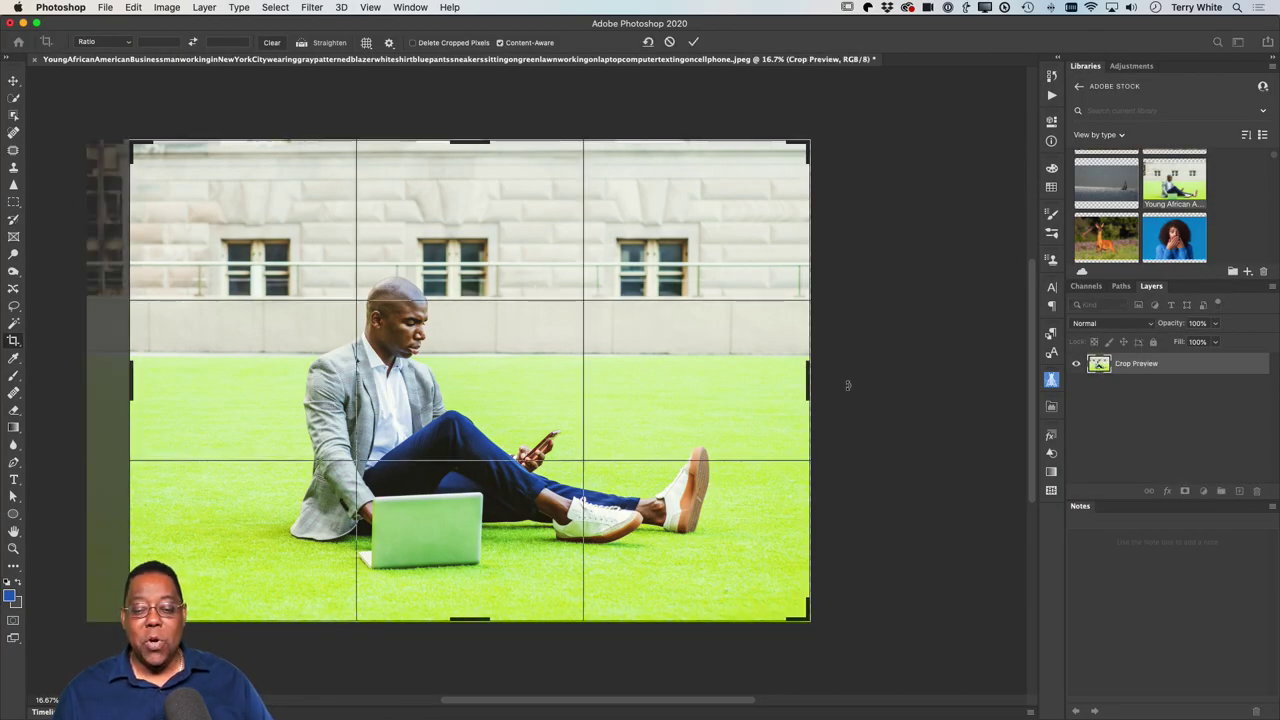
drag(816, 379, 893, 376)
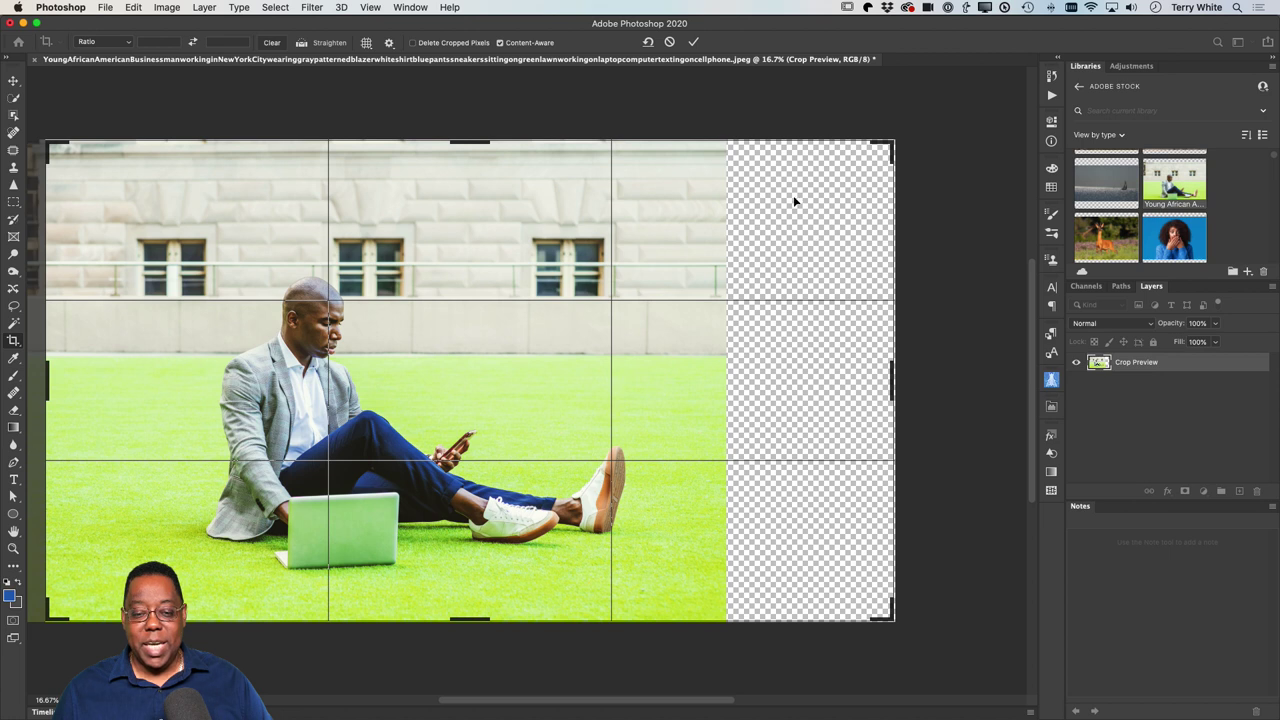
click(693, 42)
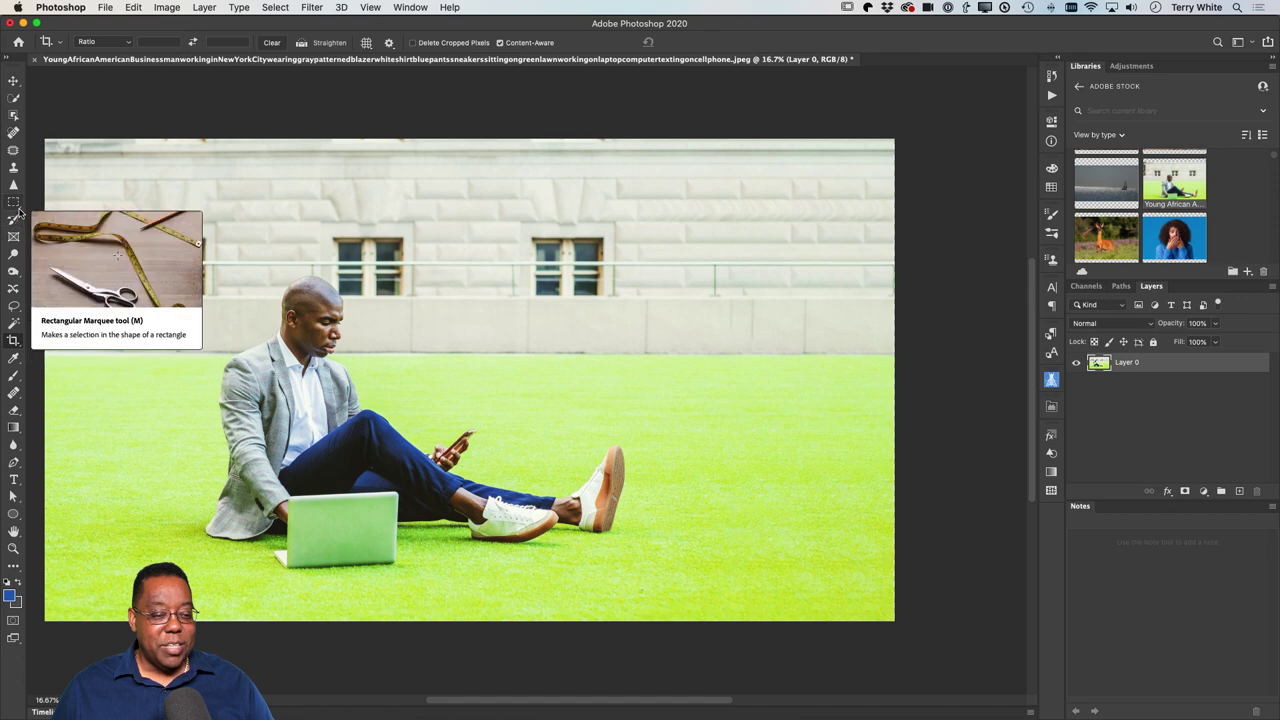
- Outline a stone-wall patch above the left window with the Patch tool, then fit the photo on screen
click(13, 150)
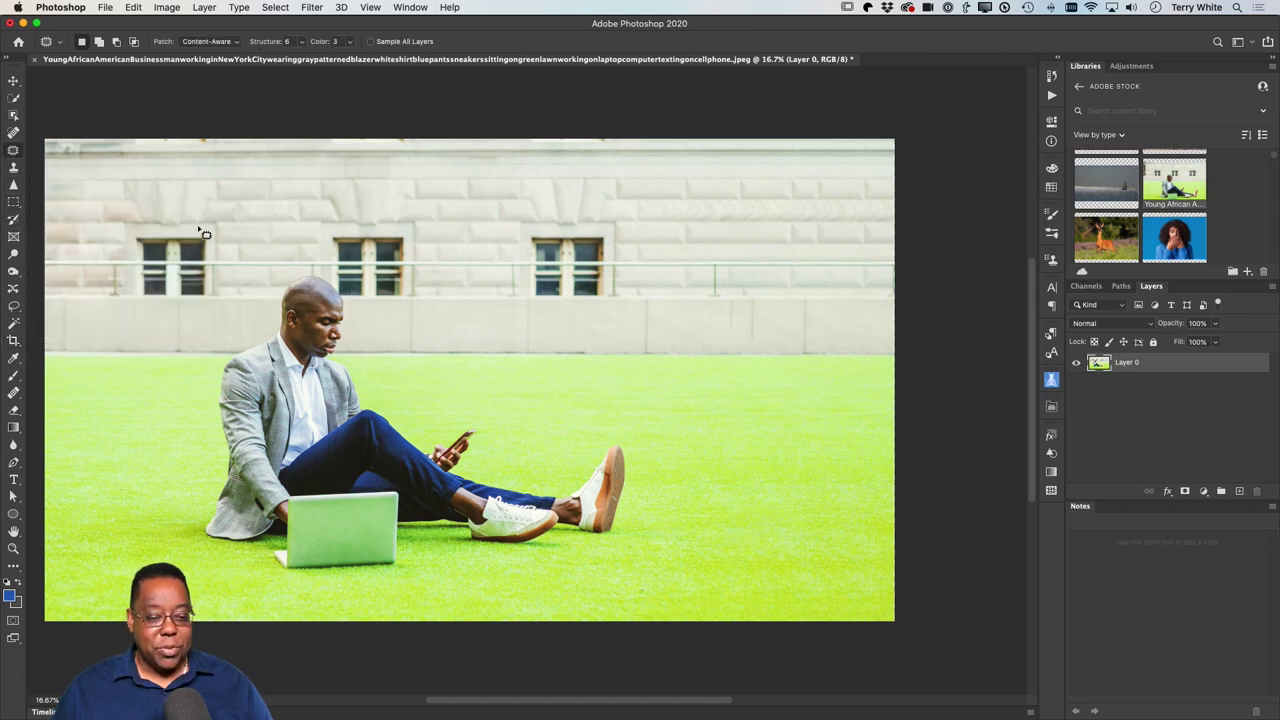
mouse_move(212, 178)
mouse_down()
mouse_move(137, 184)
mouse_move(170, 221)
mouse_move(210, 180)
mouse_up()
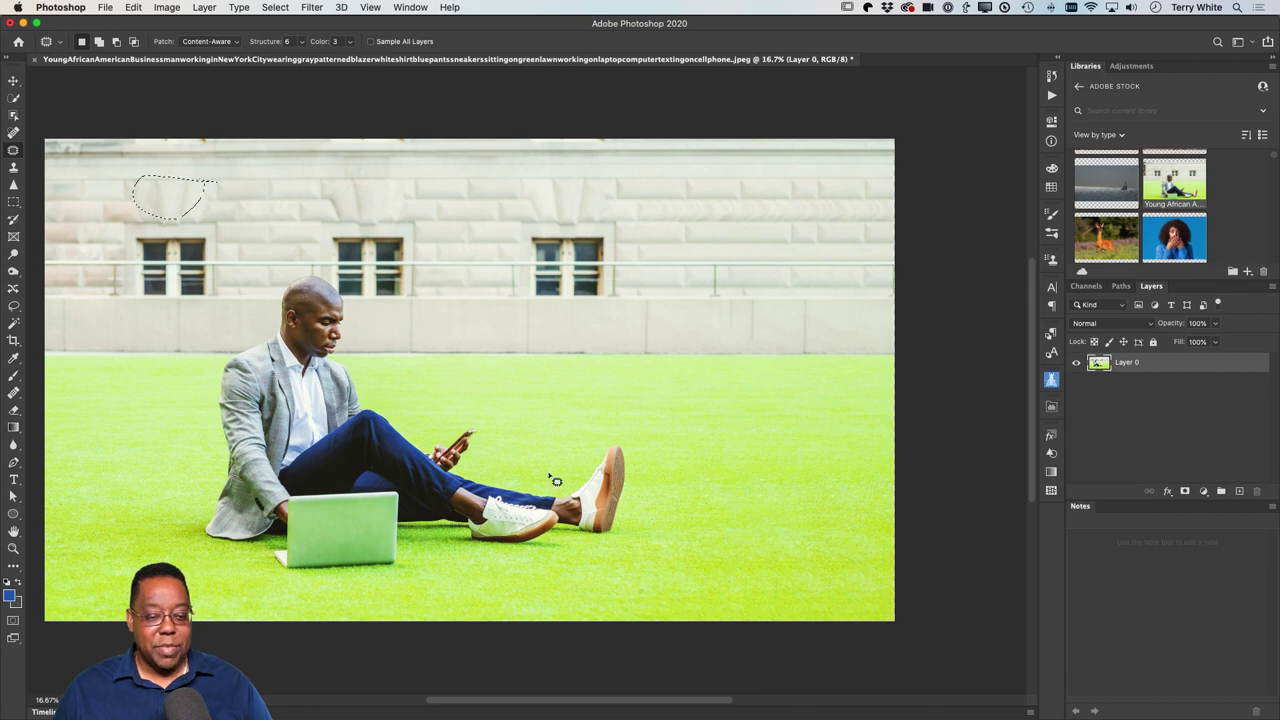
key(z)
drag(363, 374, 481, 430)
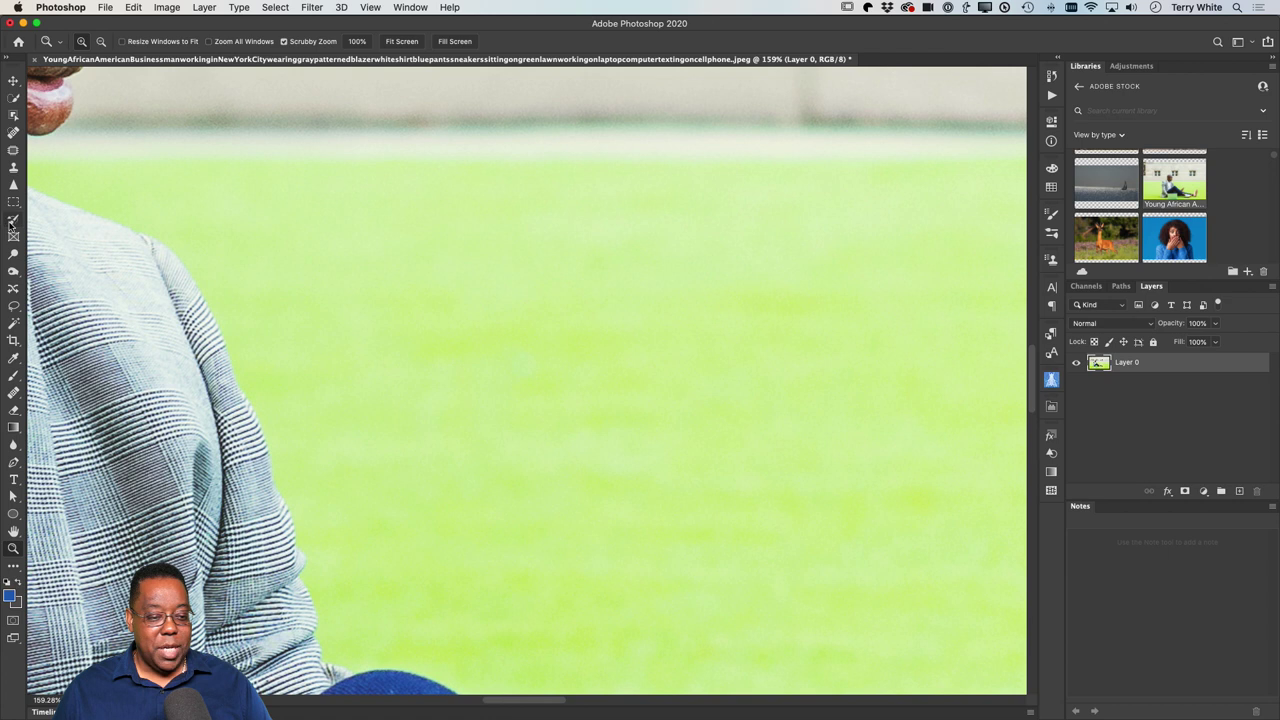
click(13, 186)
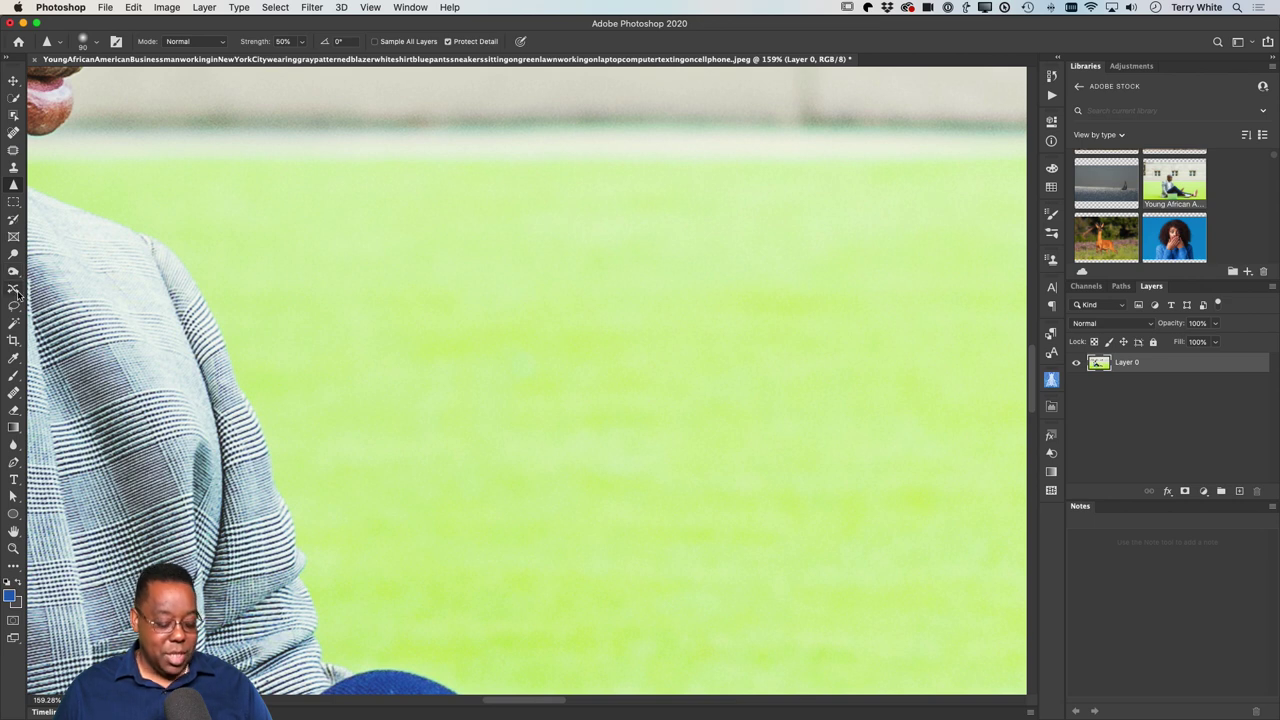
key(b)
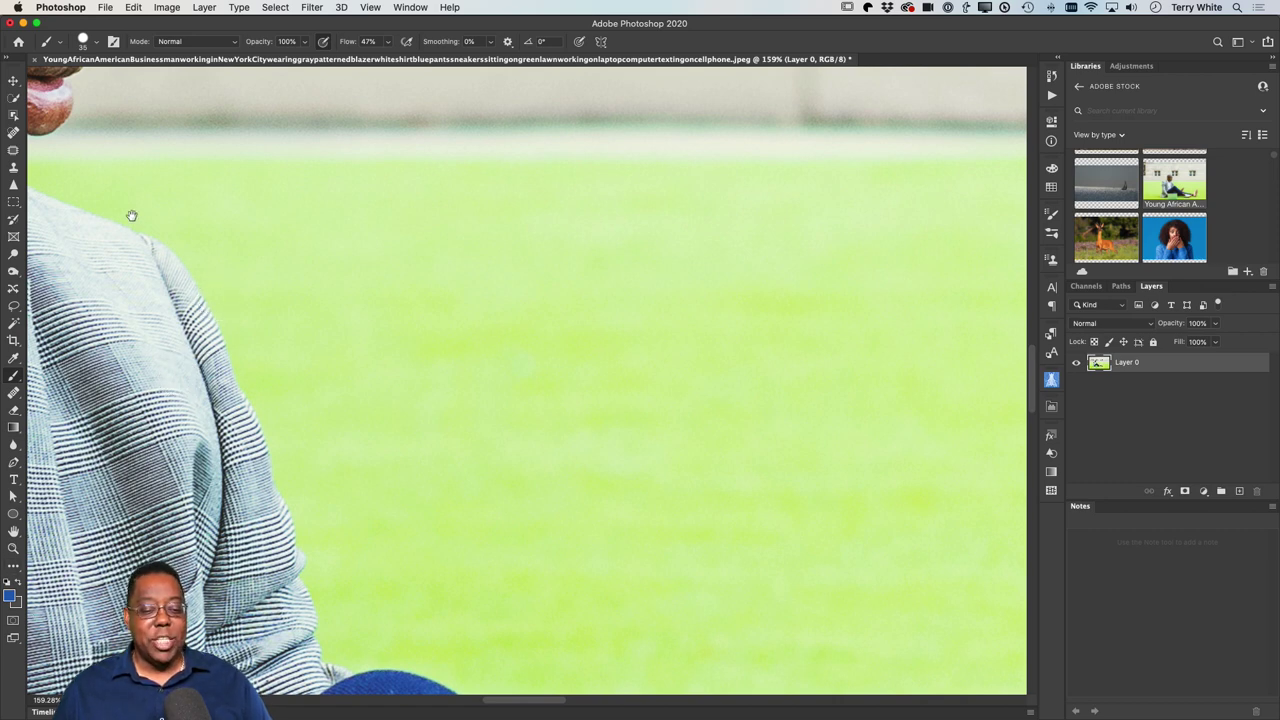
drag(129, 214, 744, 648)
key(super+0)
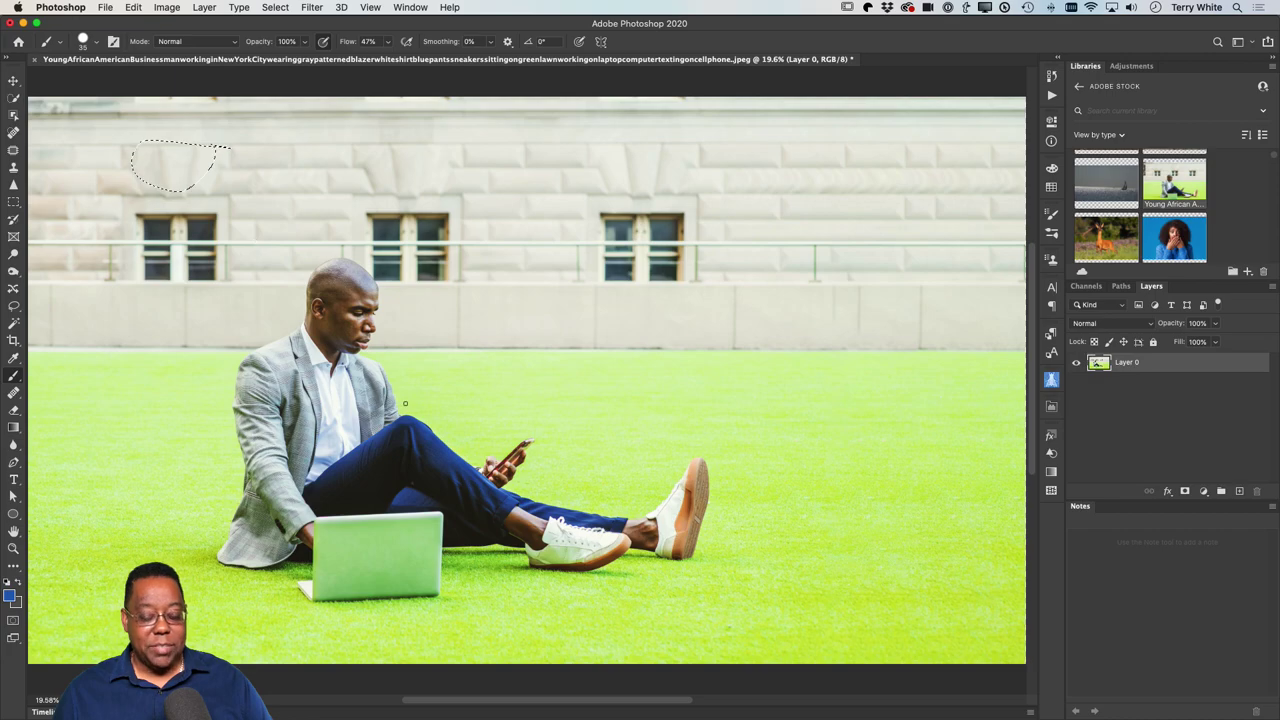
- Paint a trial blue stroke along the jacket edge, undo it, and fit the photo in the window
key(z)
mouse_move(380, 397)
mouse_down()
mouse_move(588, 610)
mouse_move(326, 371)
mouse_up()
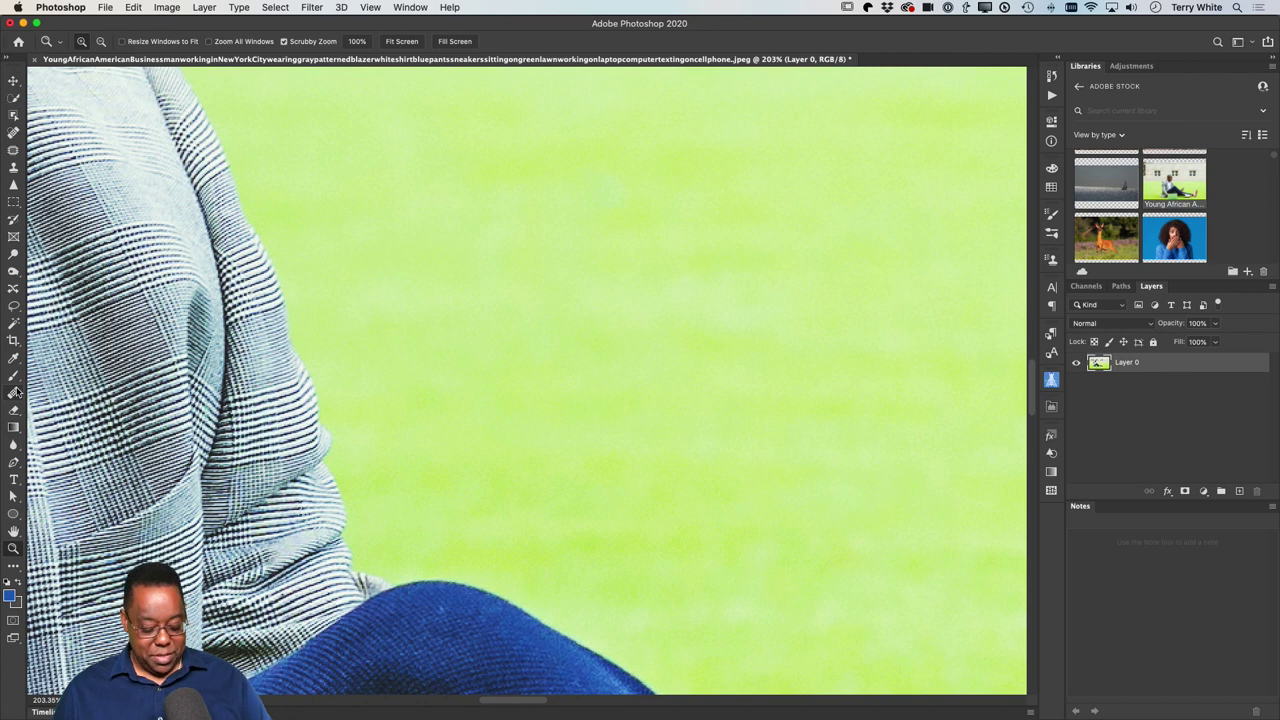
key(b)
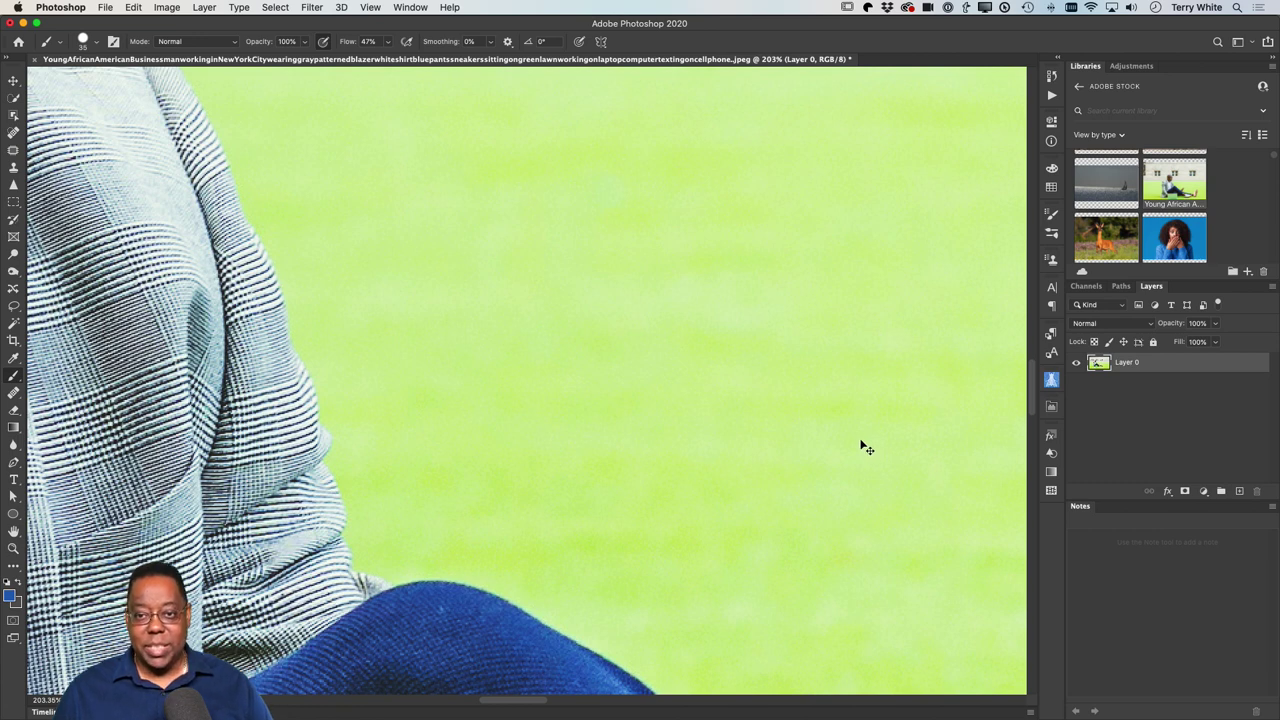
mouse_move(298, 276)
mouse_down()
mouse_move(285, 340)
mouse_move(335, 300)
mouse_up()
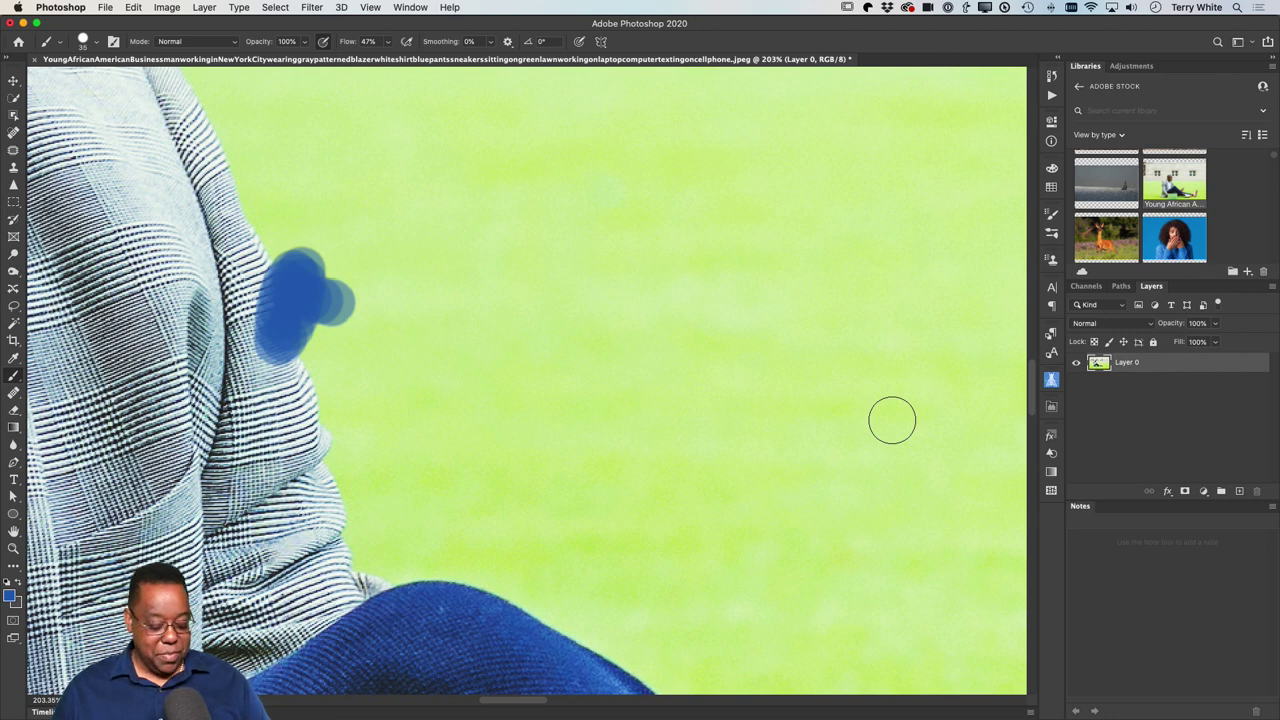
key(super+z)
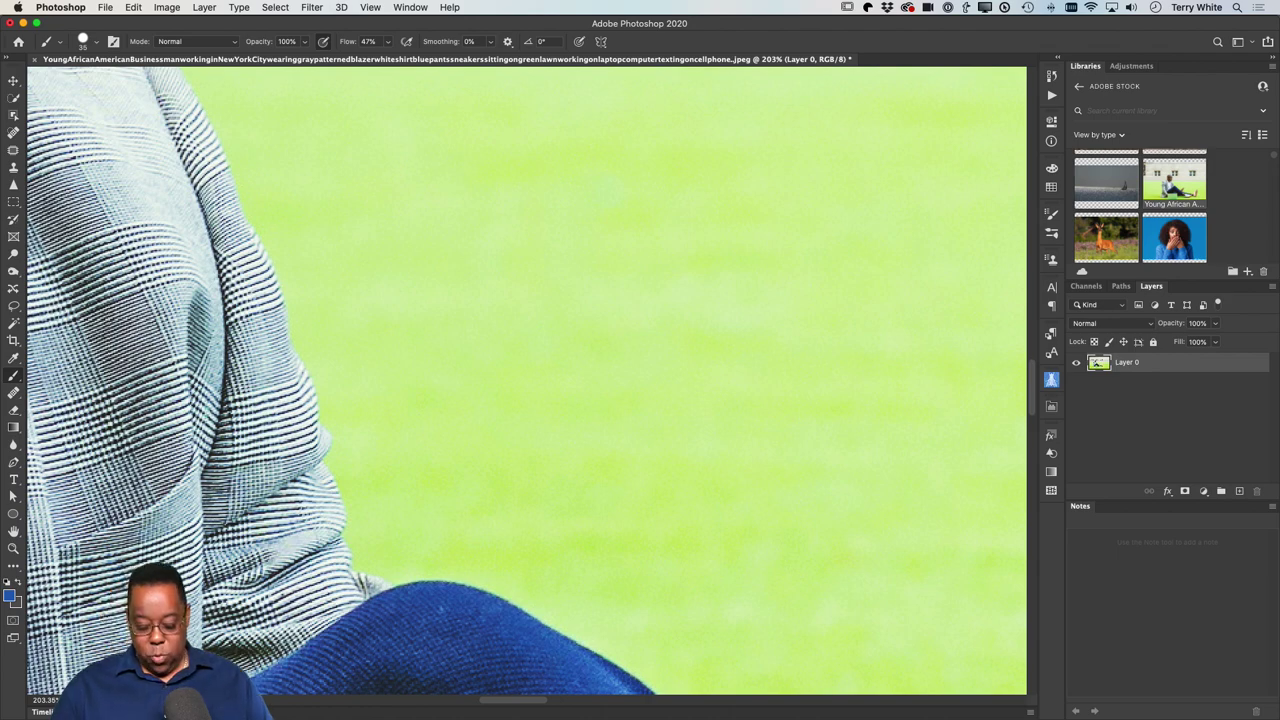
key(super+0)
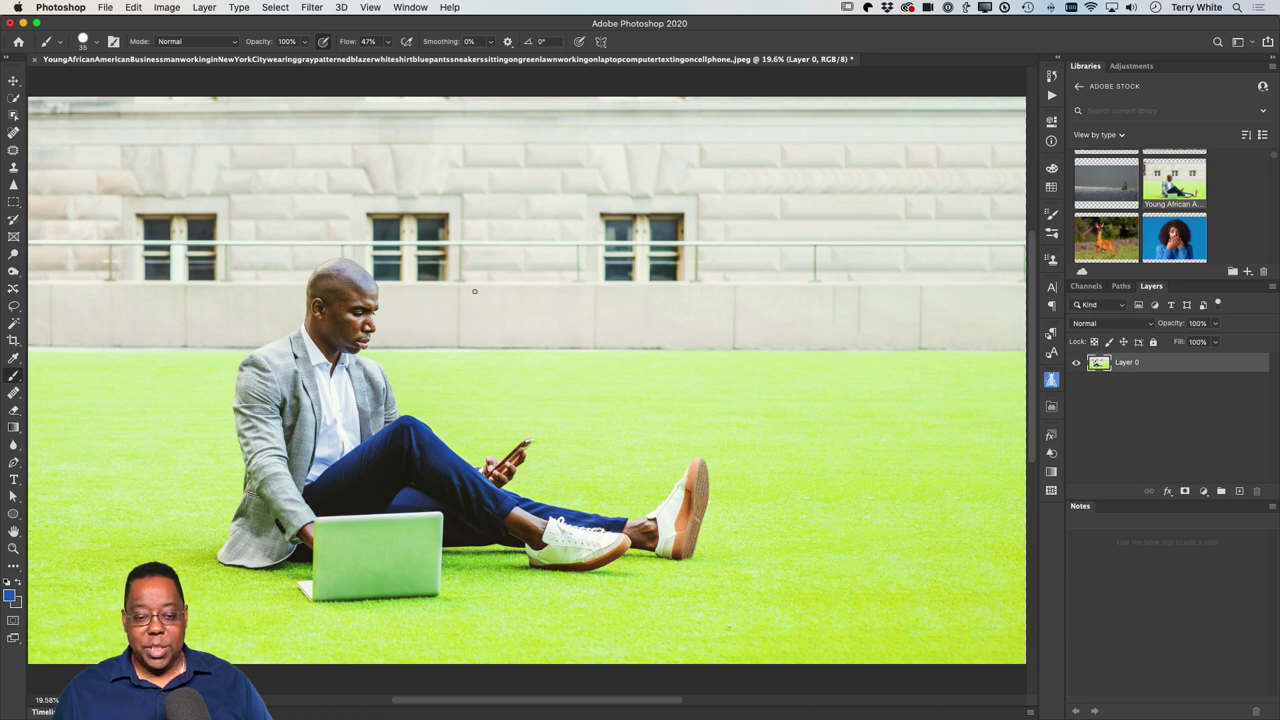
click(314, 8)
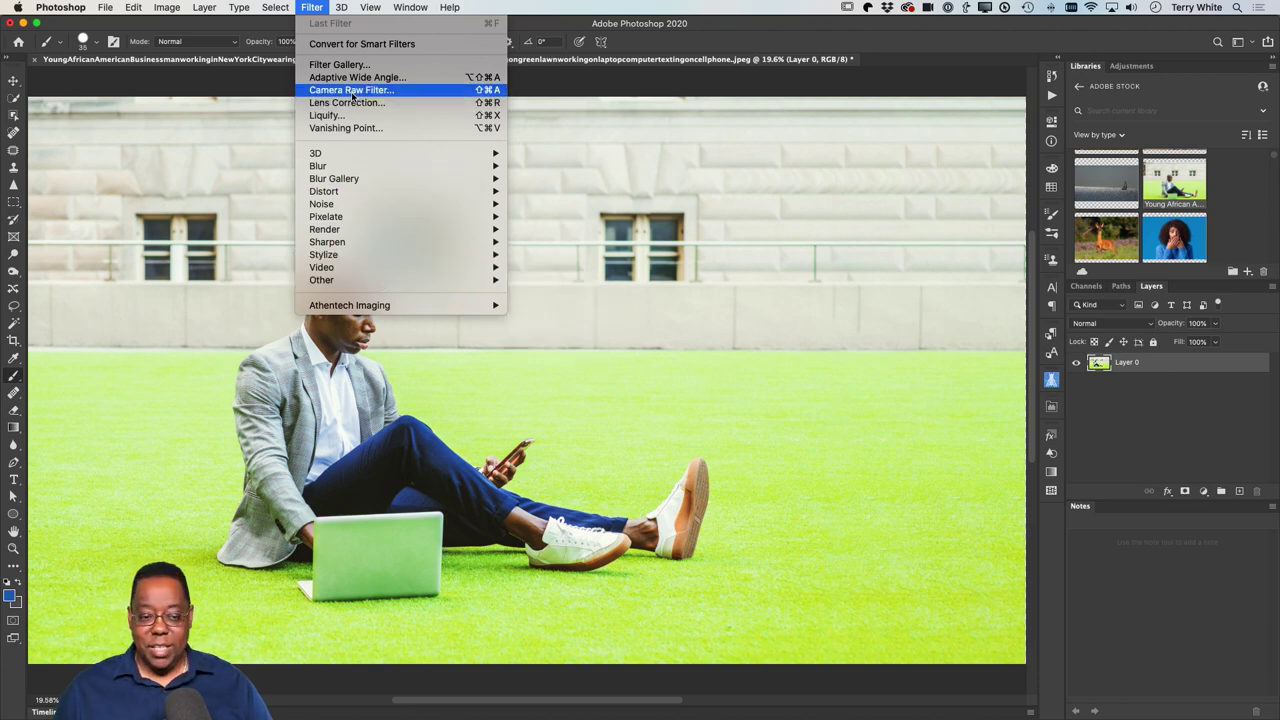
- Convert Layer 0 for smart filters and open the Camera Raw Filter on the photo
click(396, 45)
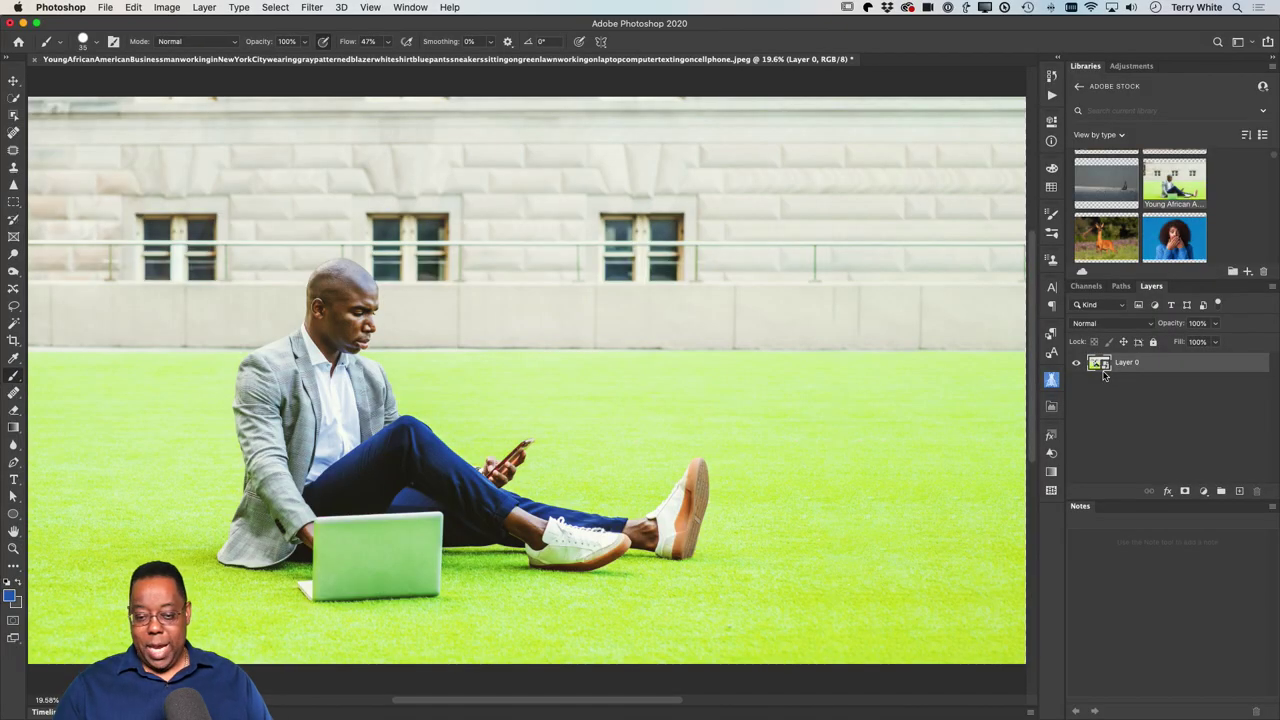
click(311, 8)
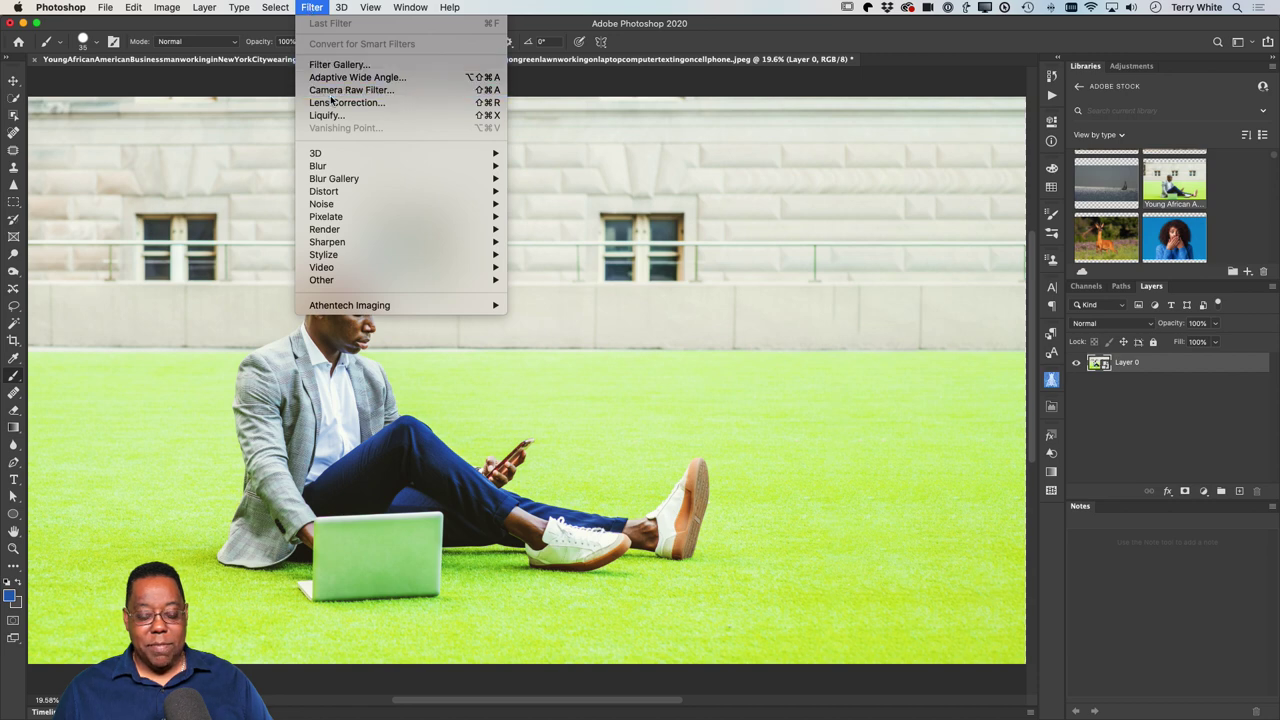
click(619, 258)
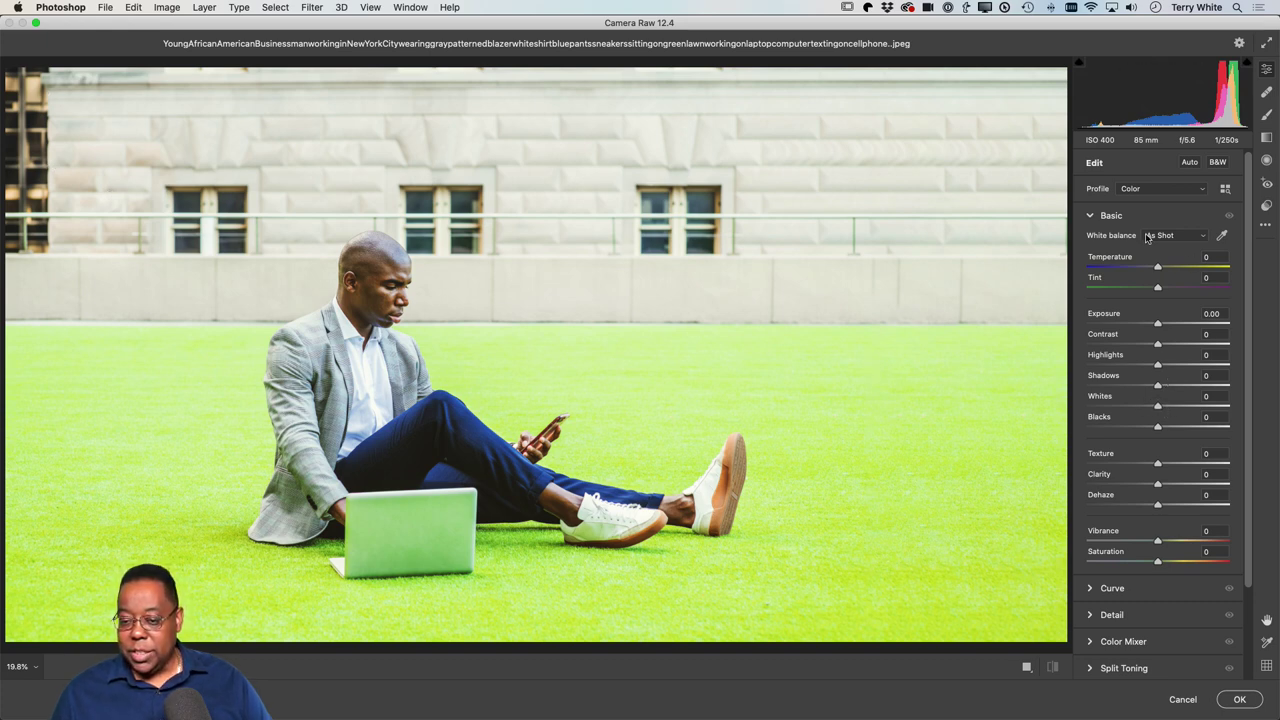
- Apply Camera Raw Auto tone, raise Shadows to +63, and commit it as a smart filter
click(1190, 162)
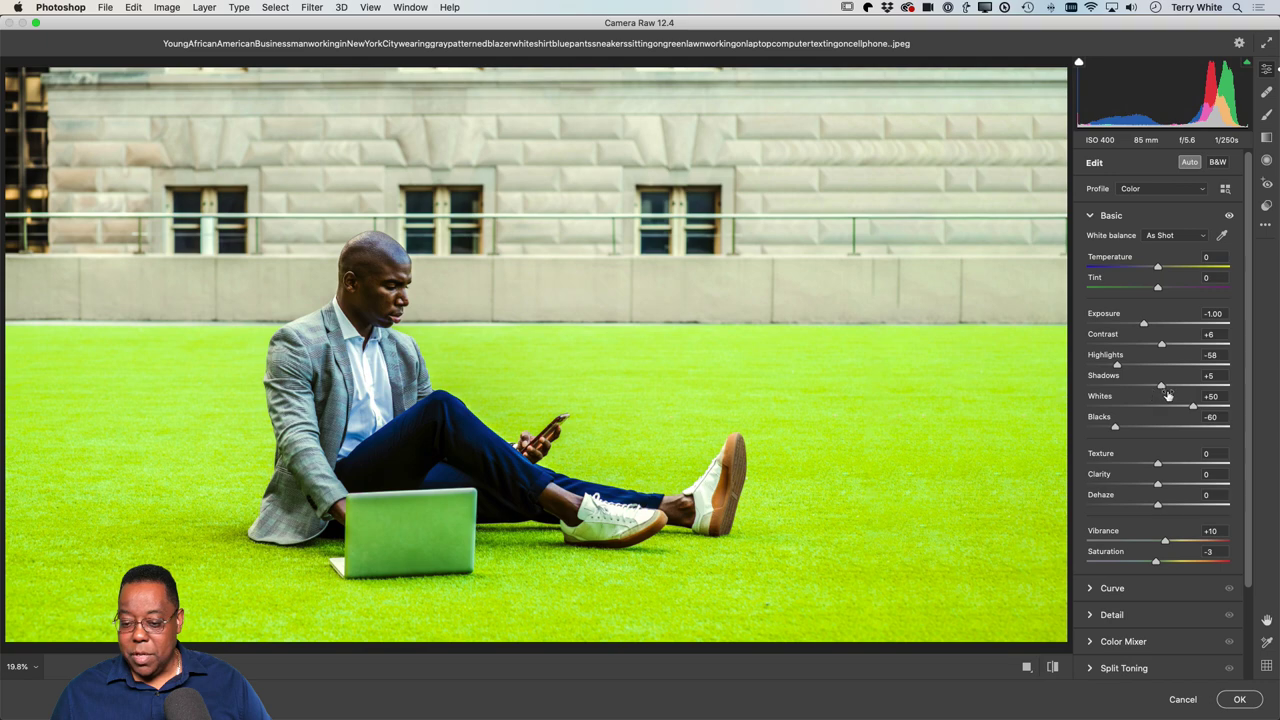
drag(1162, 386, 1203, 387)
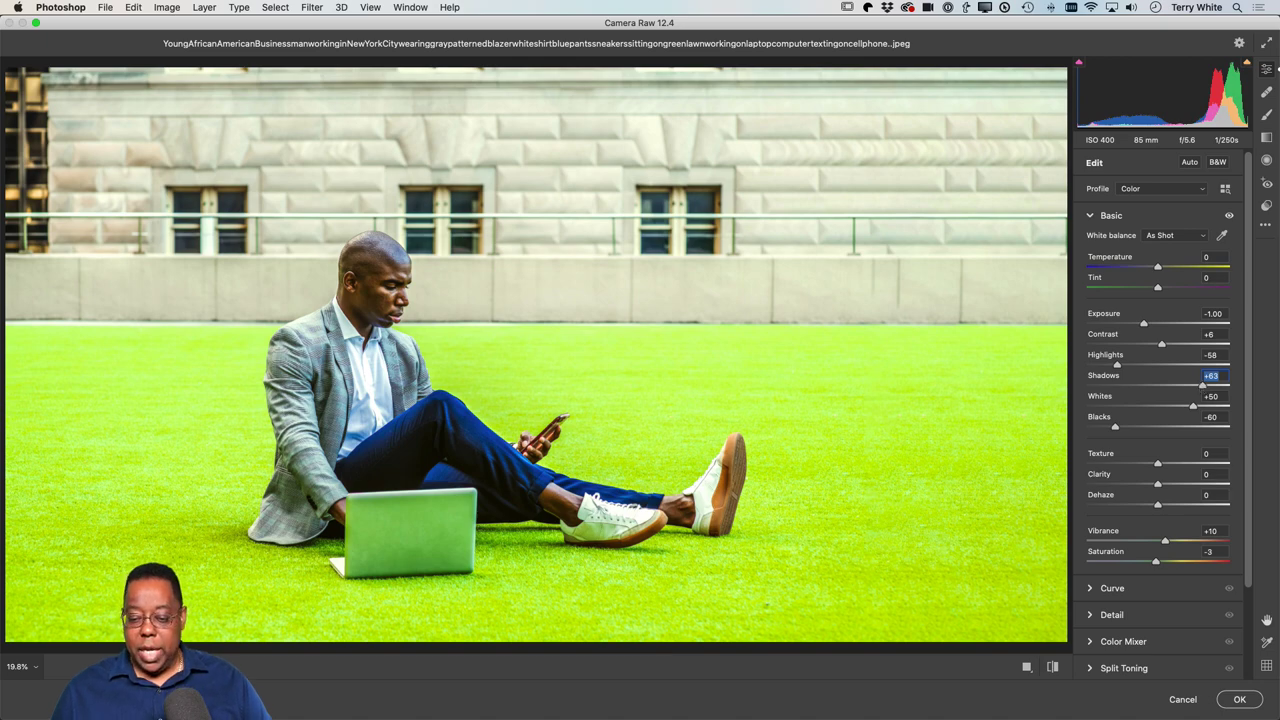
click(1236, 696)
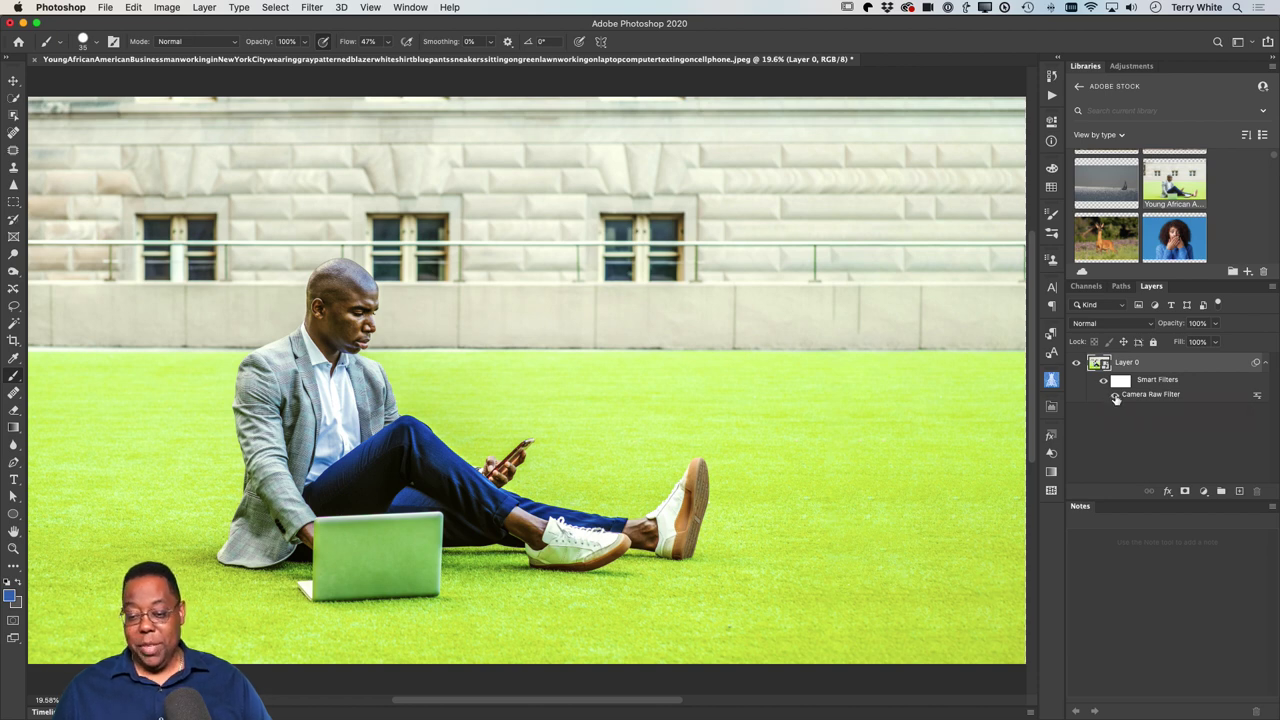
- Toggle the Camera Raw smart filter off and on to compare, then reopen its settings
click(1116, 396)
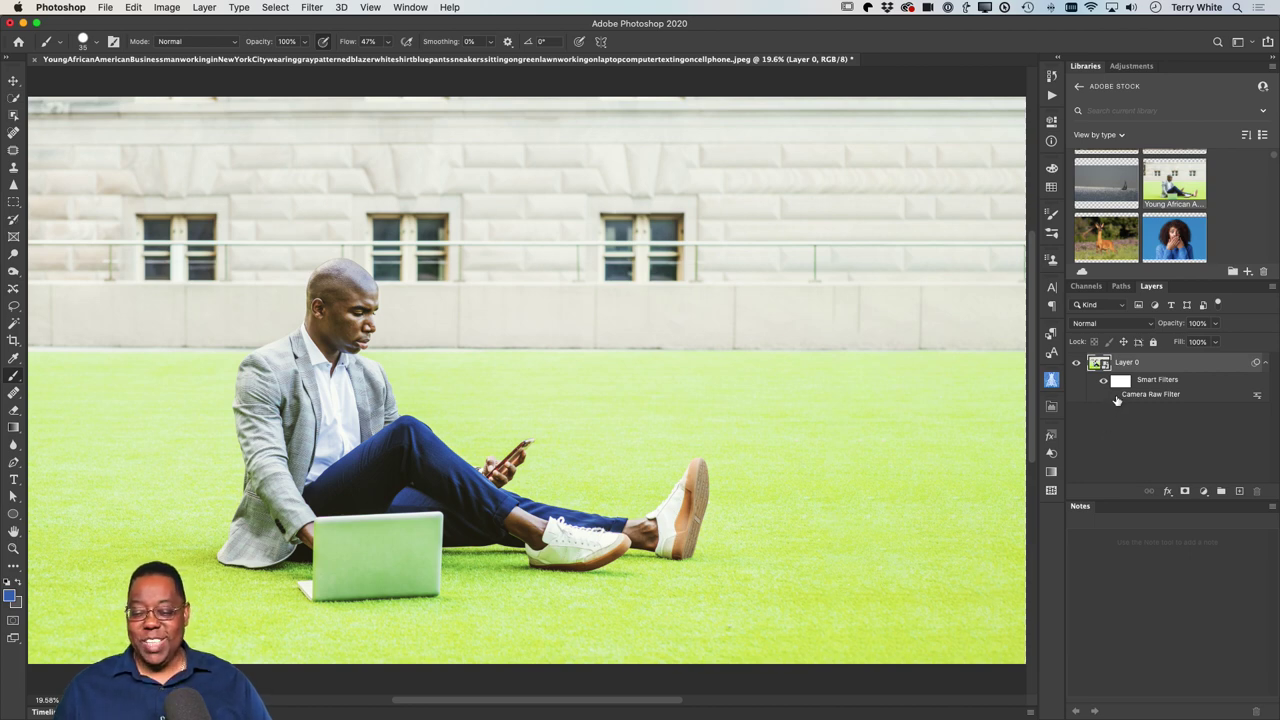
click(1115, 395)
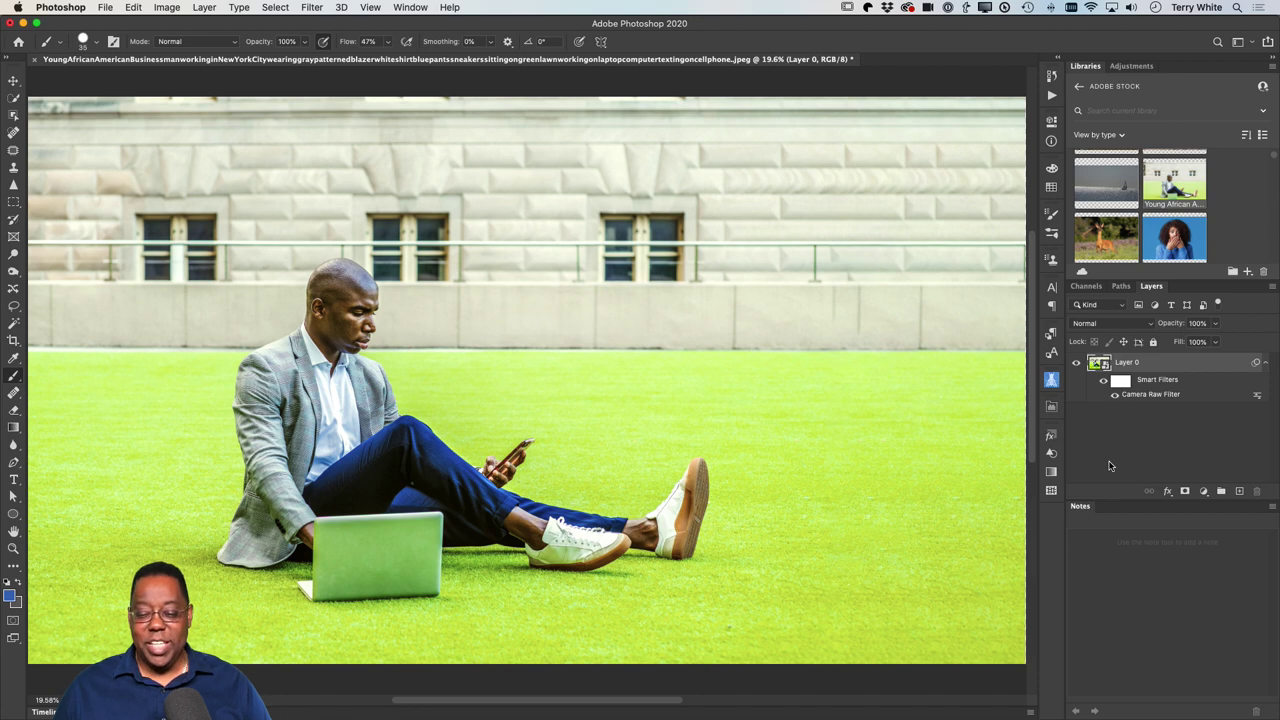
double_click(1137, 395)
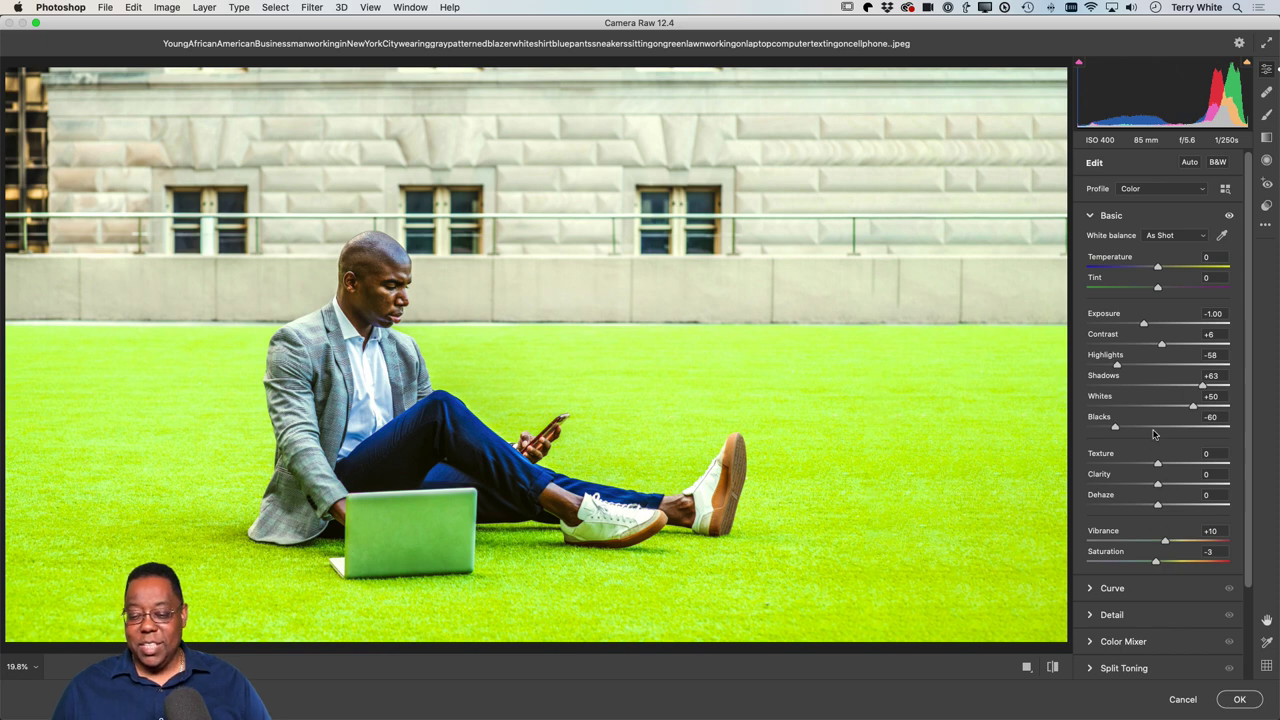
- Reset Saturation to 0, set Vibrance to +1 and Shadows to +89, then apply
double_click(1157, 561)
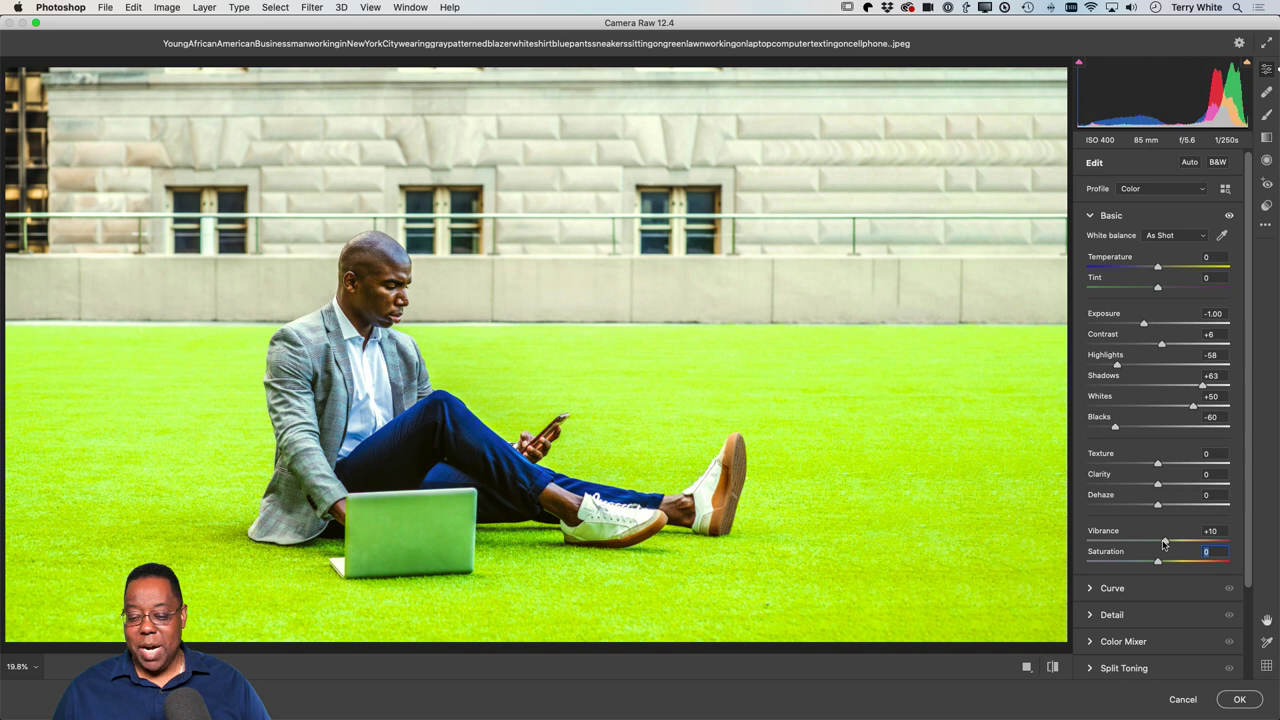
drag(1164, 543, 1157, 546)
click(1157, 546)
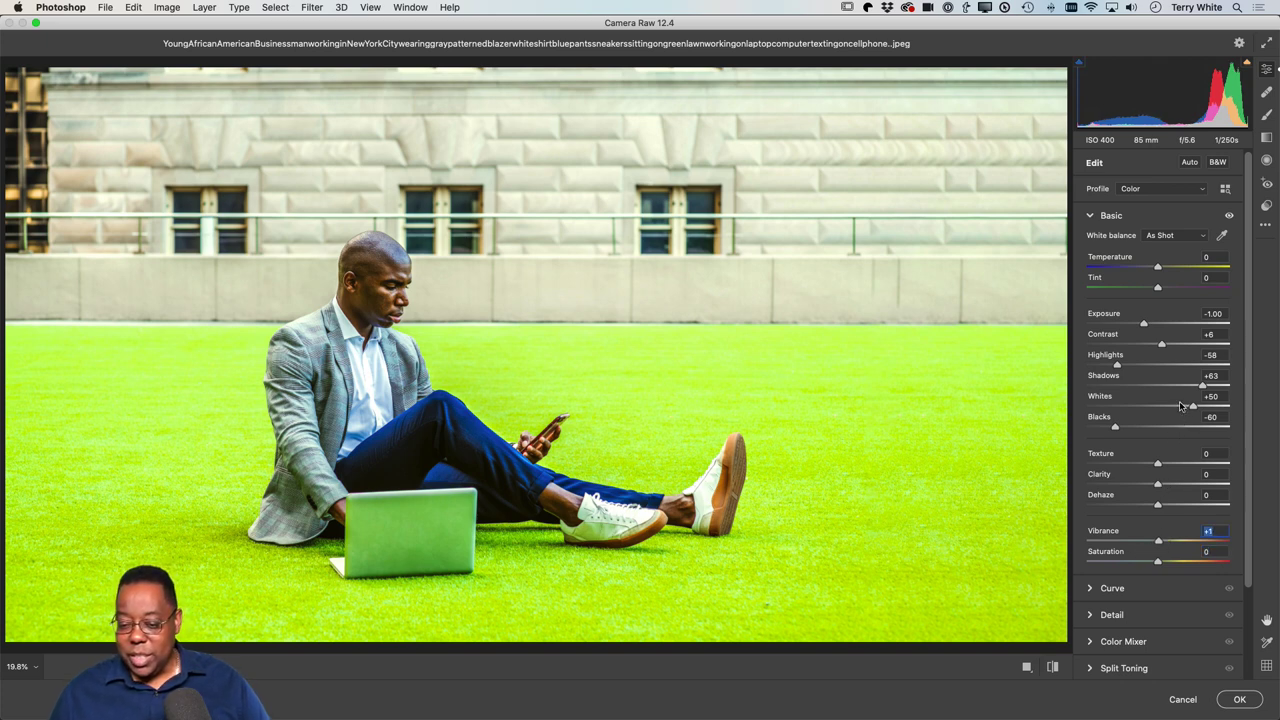
drag(1204, 386, 1220, 386)
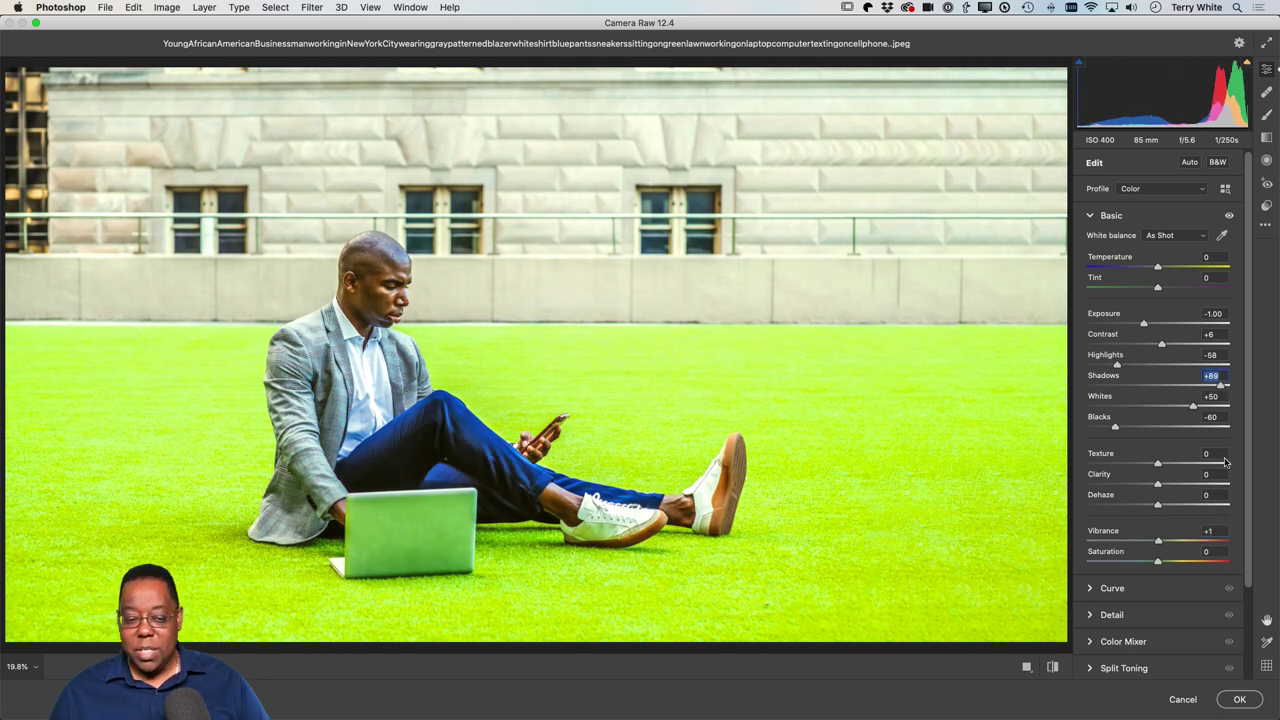
click(1240, 700)
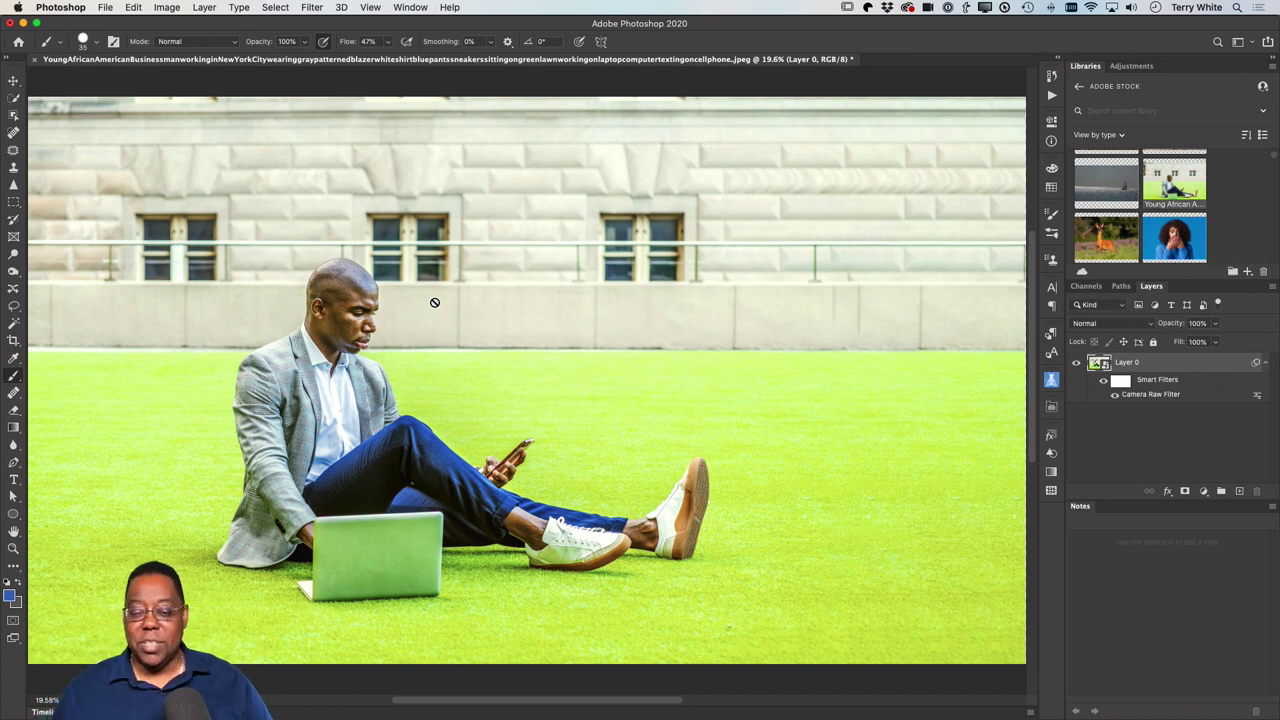
double_click(1099, 363)
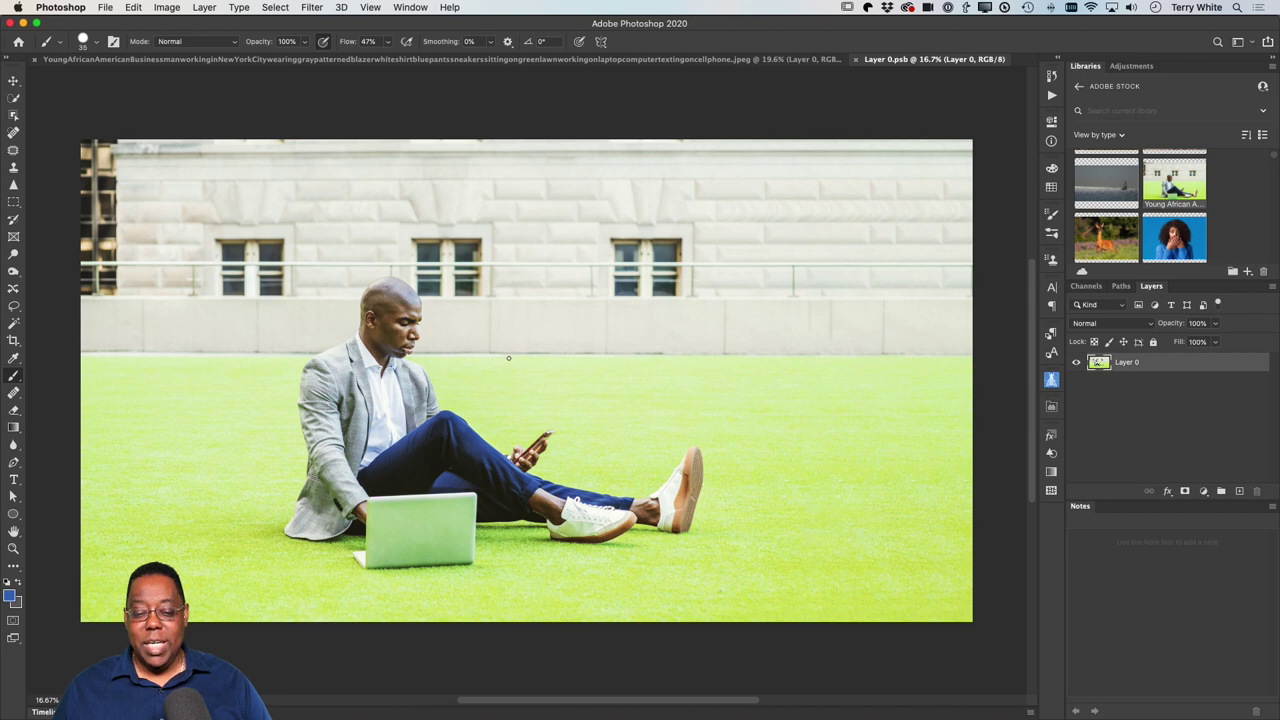
drag(508, 358, 794, 407)
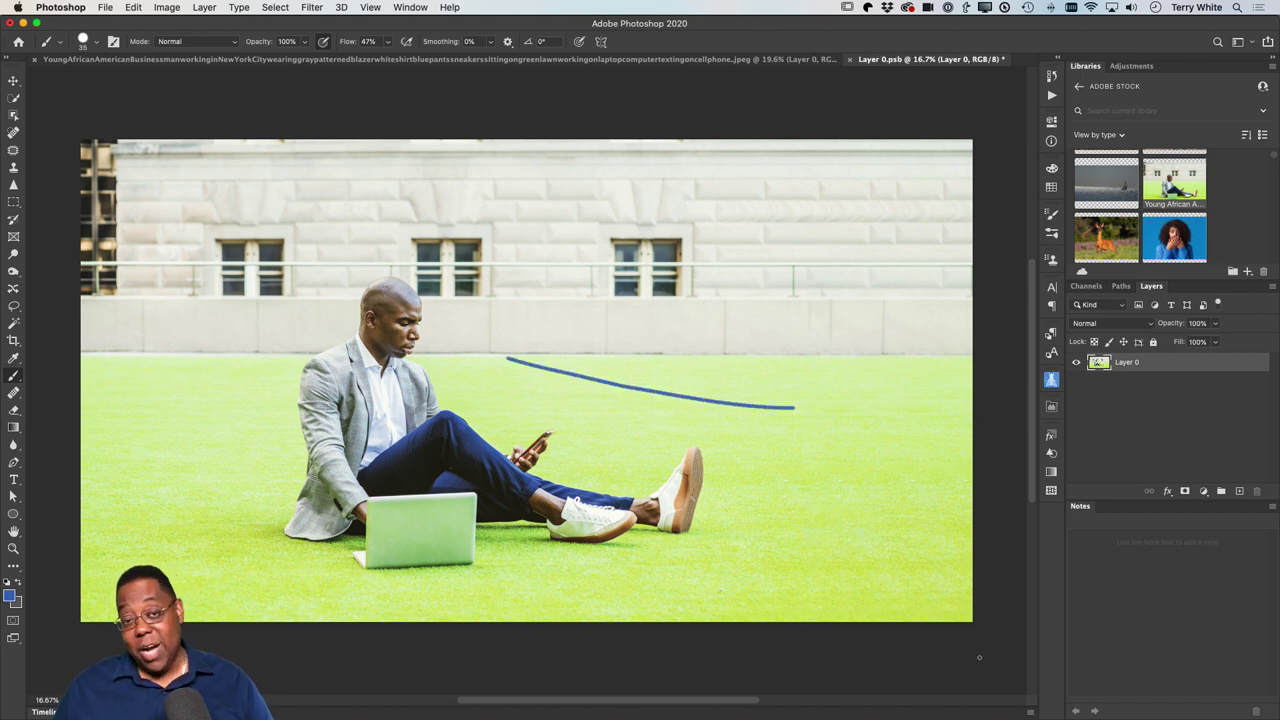
key(super+z)
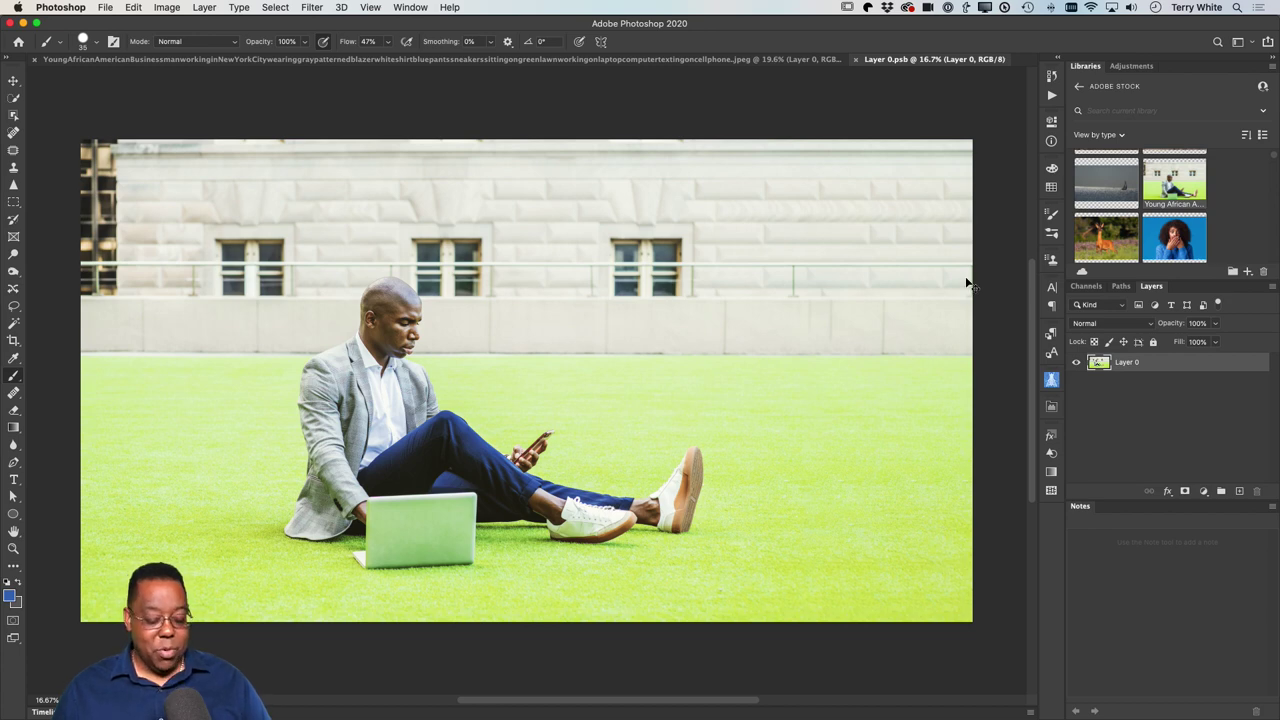
key(super+w)
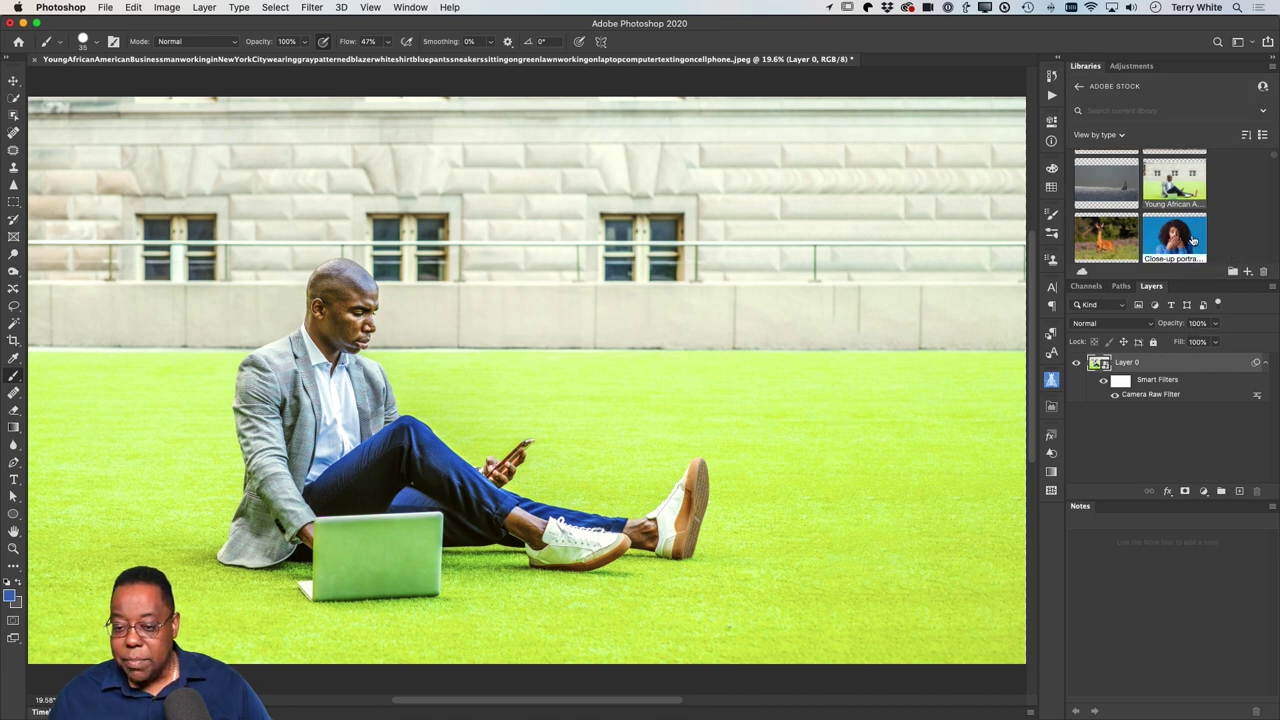
- Place the Q&A blackboard library image, shrunk into the lawn photo's bottom-right corner
scroll(1192, 240, up, 5)
scroll(1192, 240, down, 3)
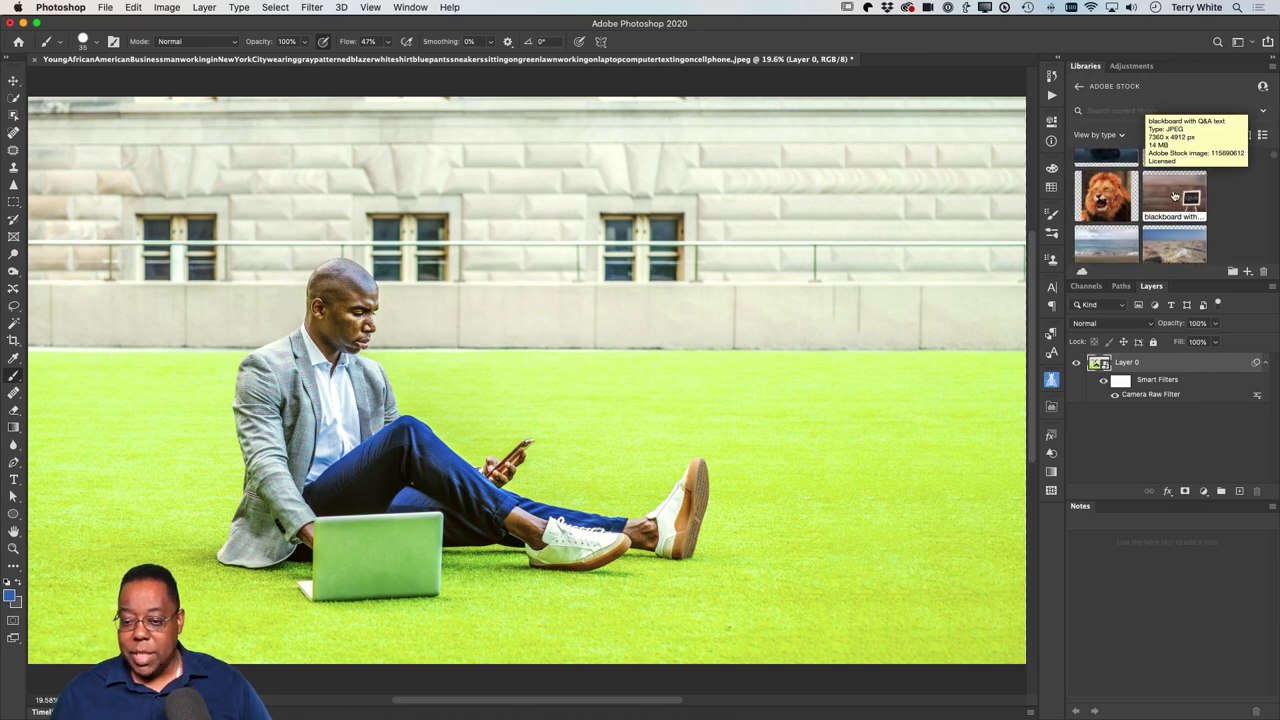
drag(1175, 197, 860, 318)
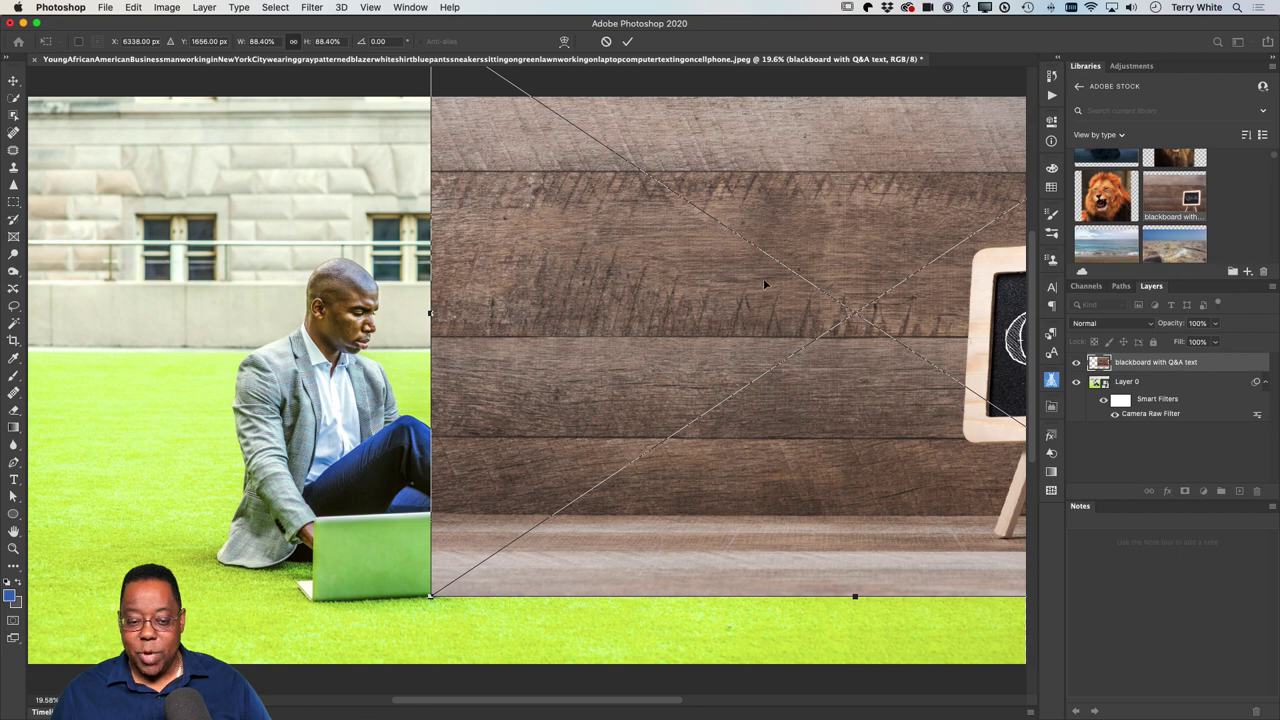
drag(713, 223, 564, 330)
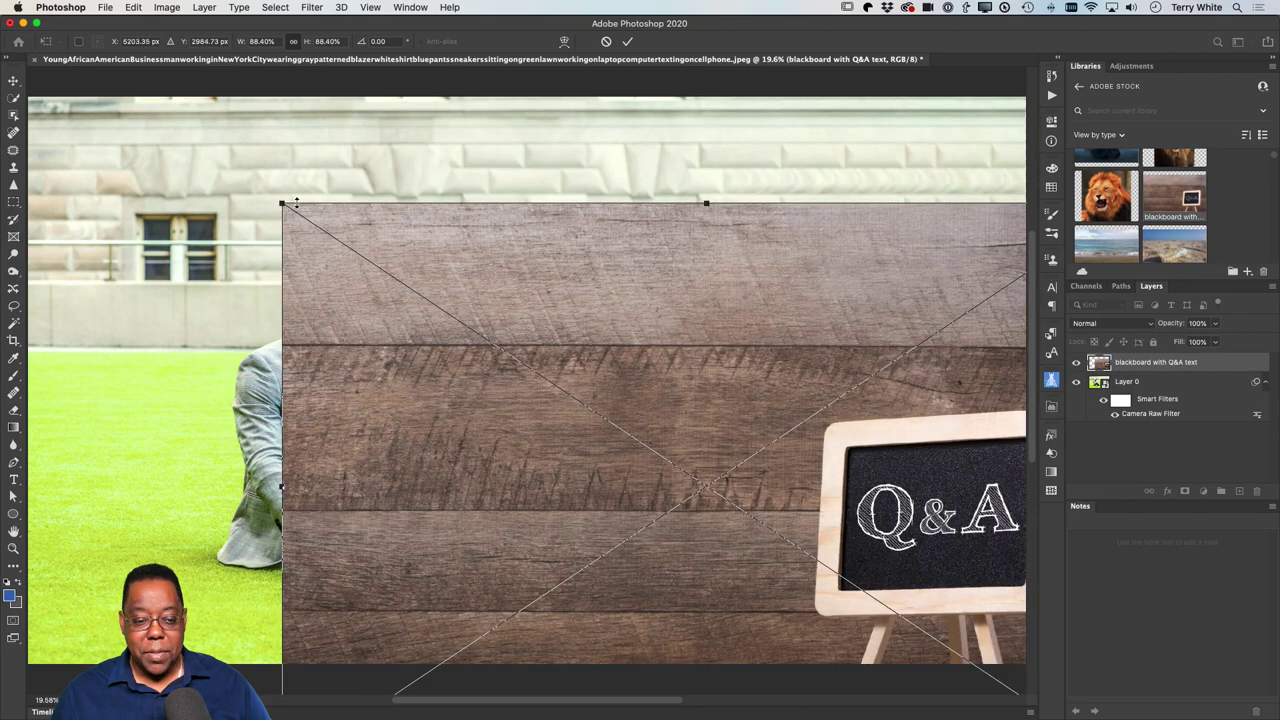
drag(283, 204, 843, 522)
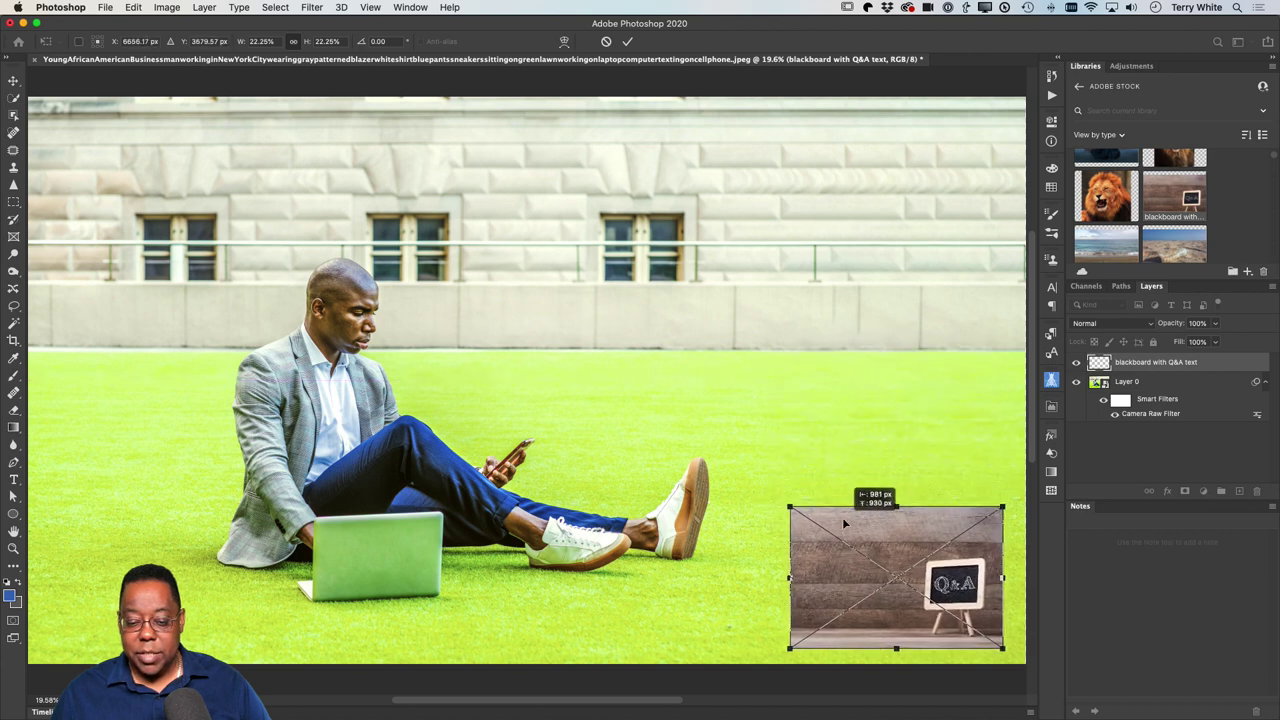
key(Return)
key(b)
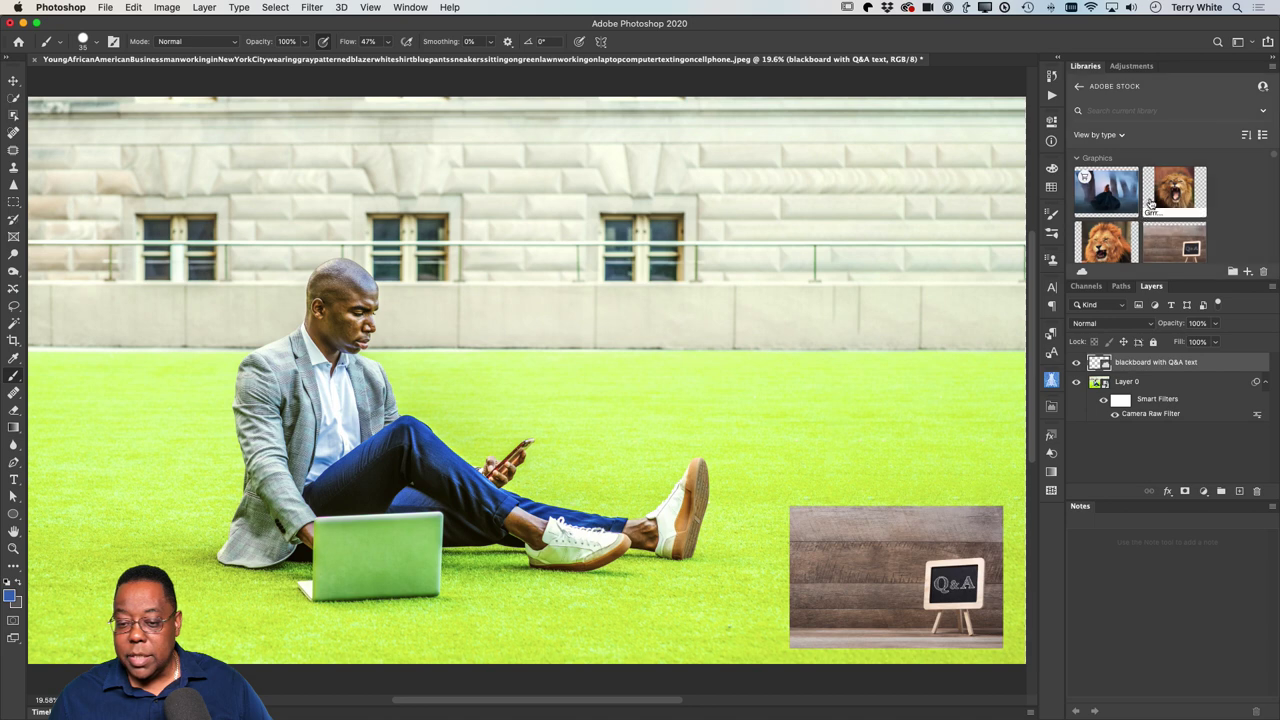
- Place the Grrr roaring lion graphic at 34.13%, positioned above the blackboard
drag(1168, 192, 816, 390)
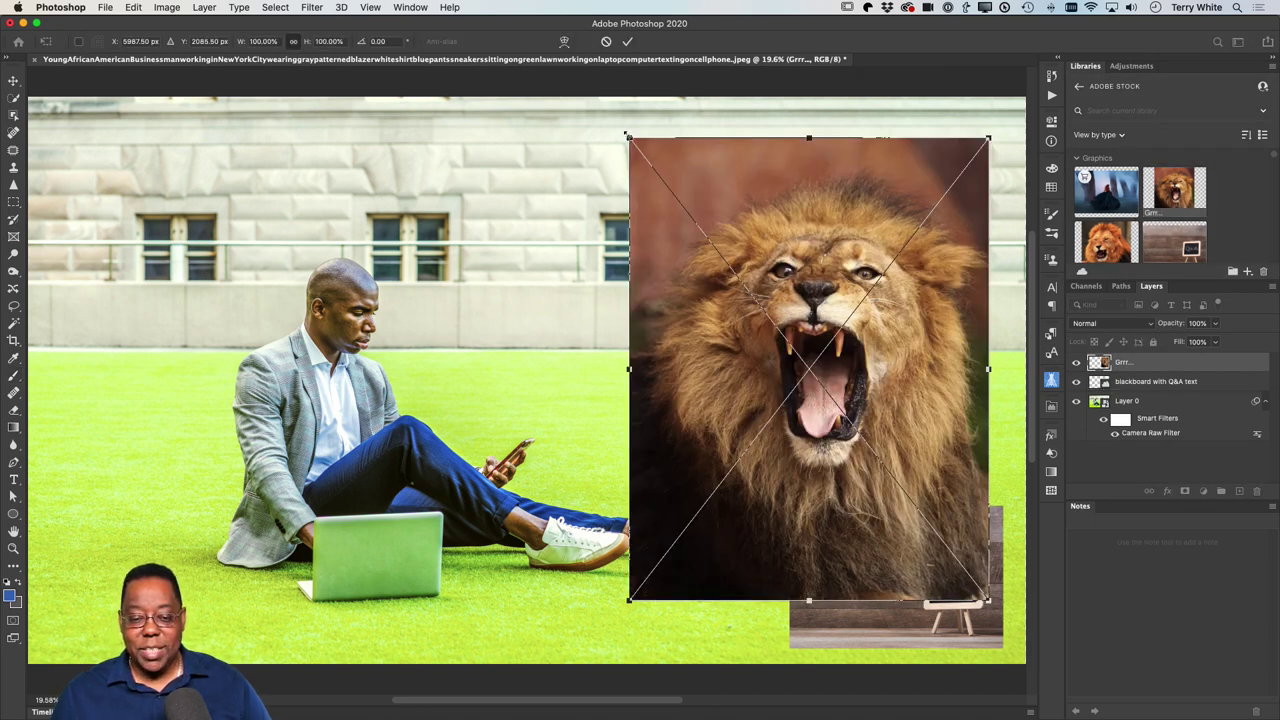
drag(628, 135, 866, 443)
mouse_move(927, 487)
mouse_down()
mouse_move(876, 387)
mouse_move(888, 363)
mouse_move(906, 369)
mouse_move(895, 369)
mouse_up()
key(Return)
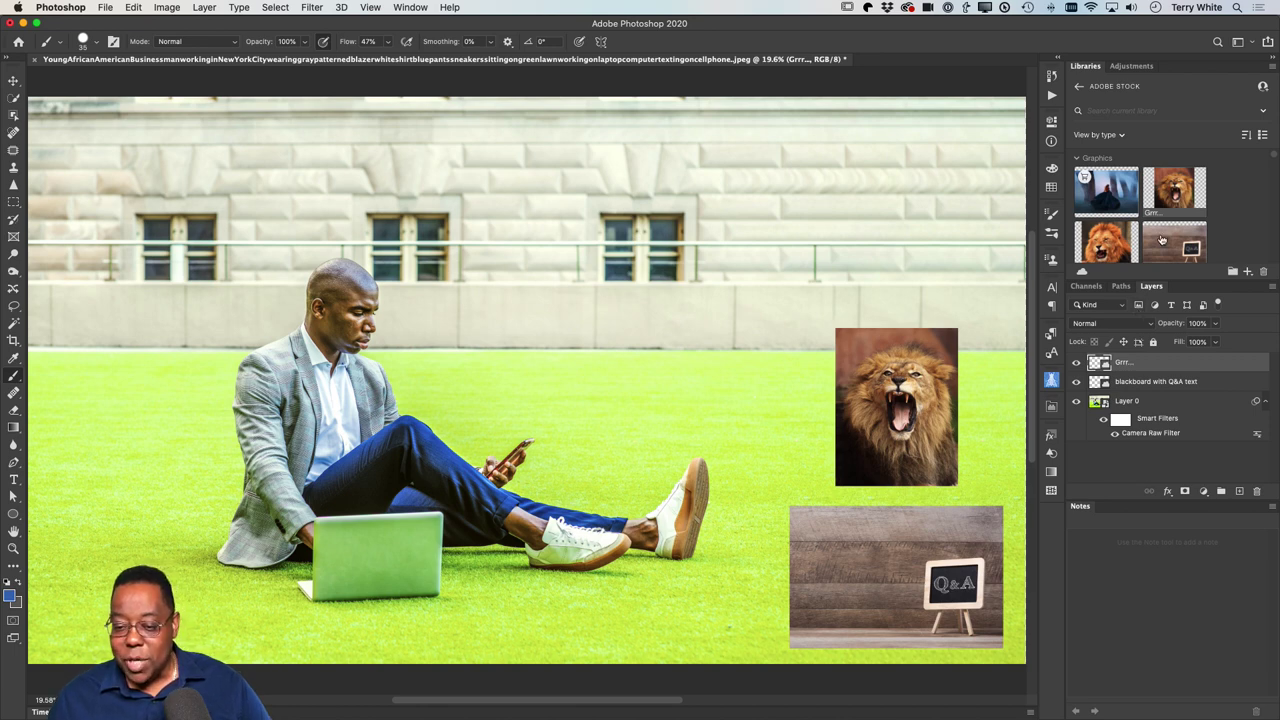
- Place the DSLR camera-on-tripod stock image at 20.84%, beside and above the lion photo
scroll(1161, 238, down, 5)
scroll(1161, 238, down, 5)
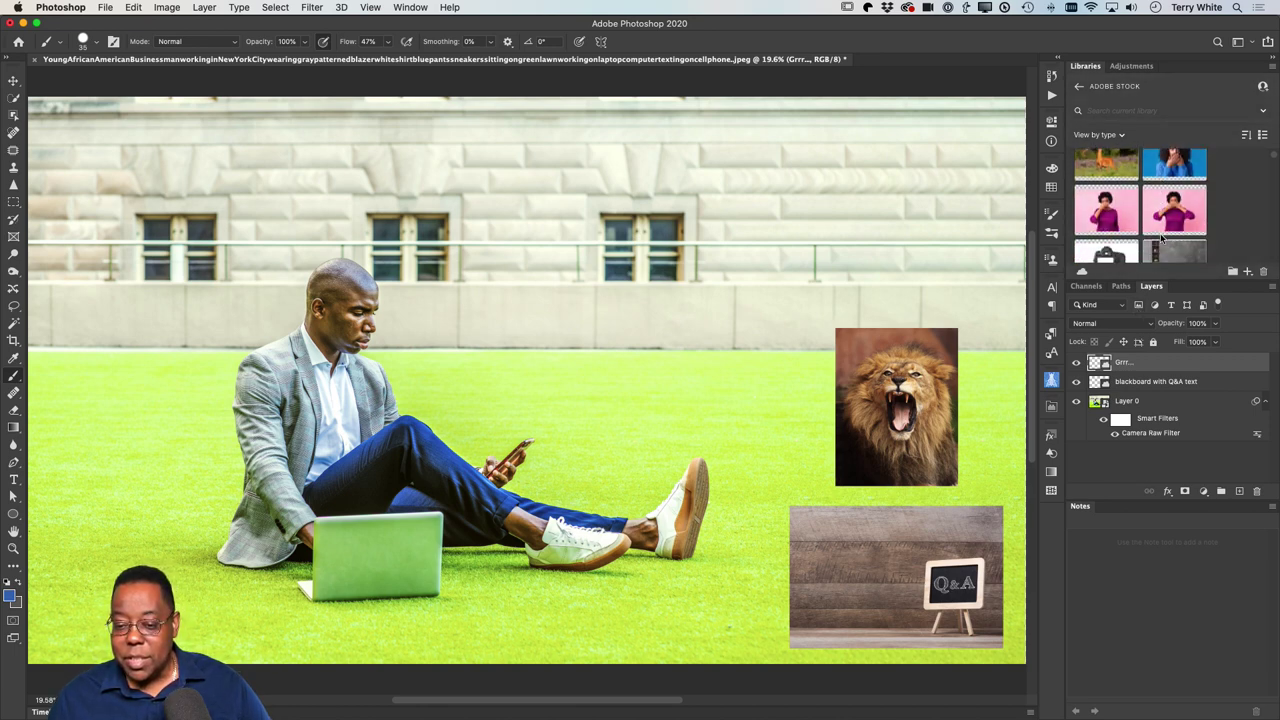
scroll(1161, 238, down, 5)
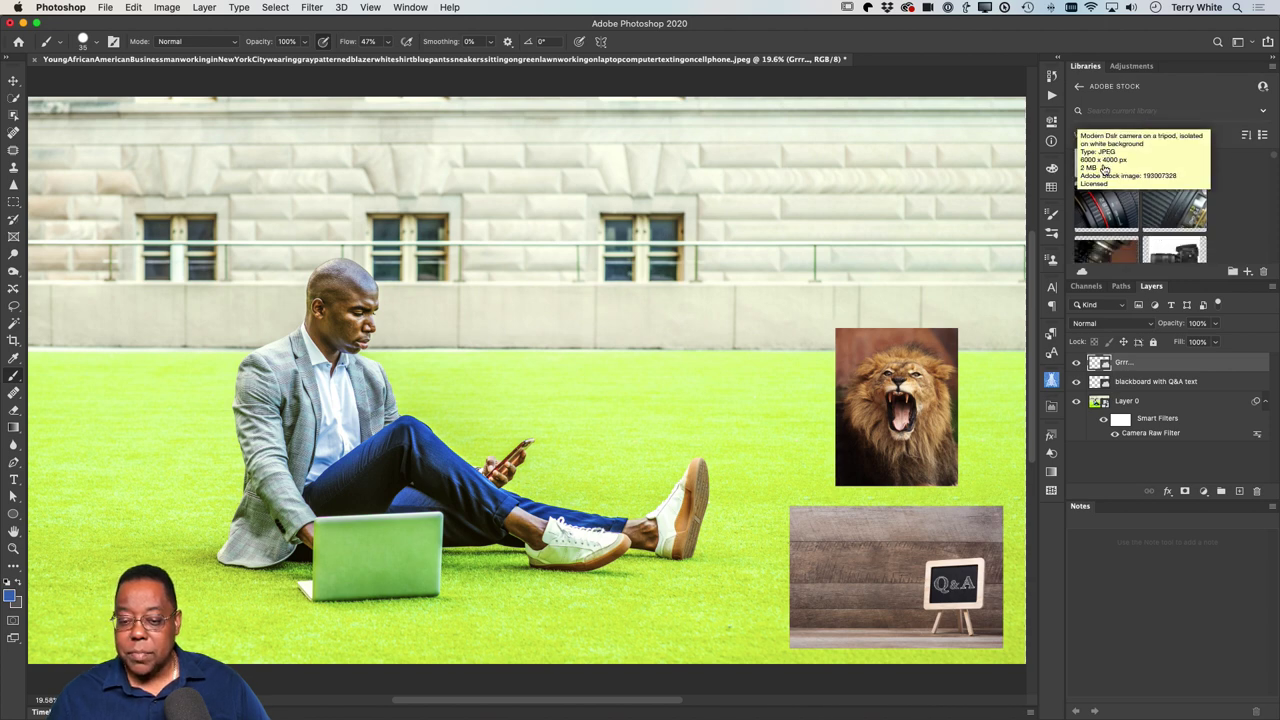
drag(1103, 157, 760, 331)
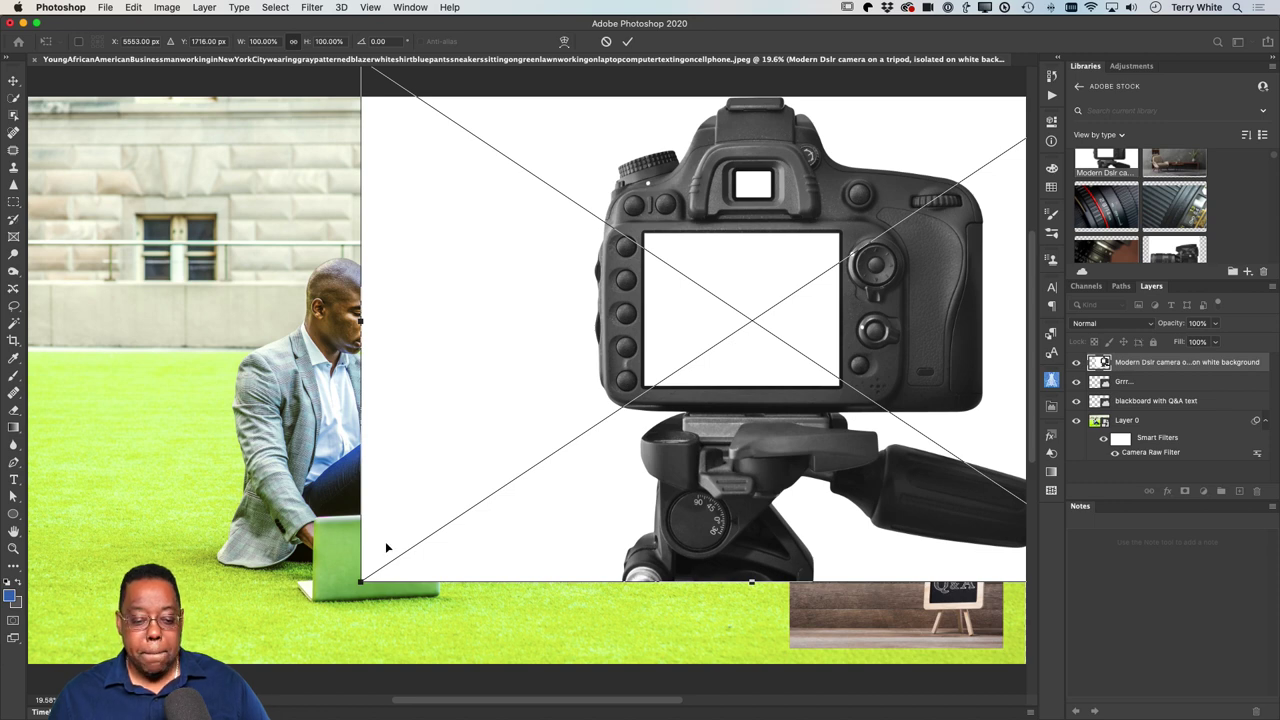
drag(363, 578, 610, 392)
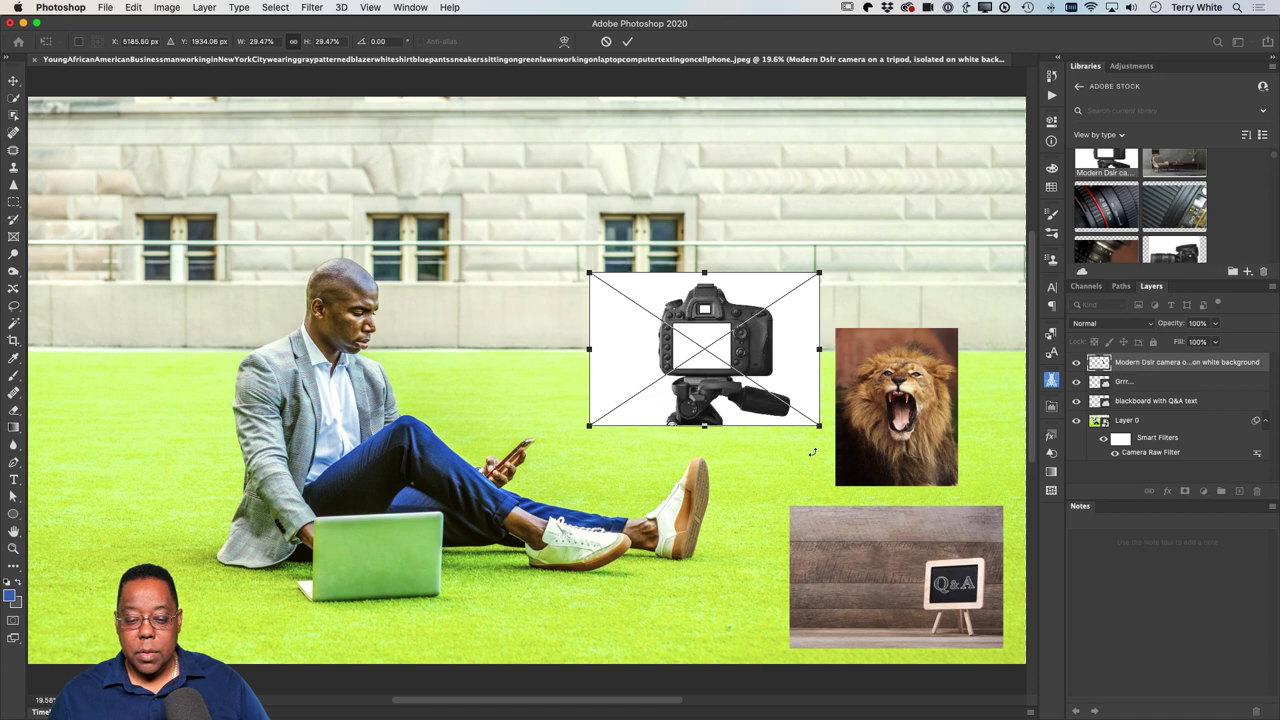
drag(819, 425, 751, 380)
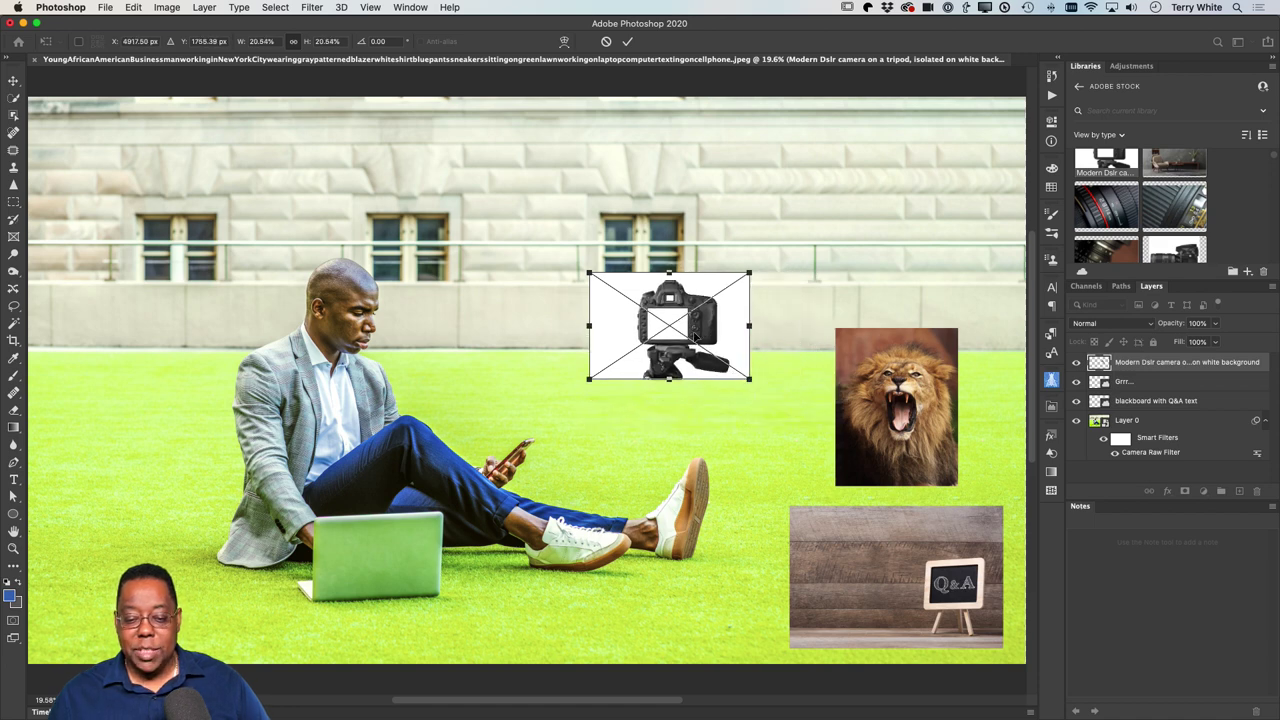
drag(695, 340, 750, 354)
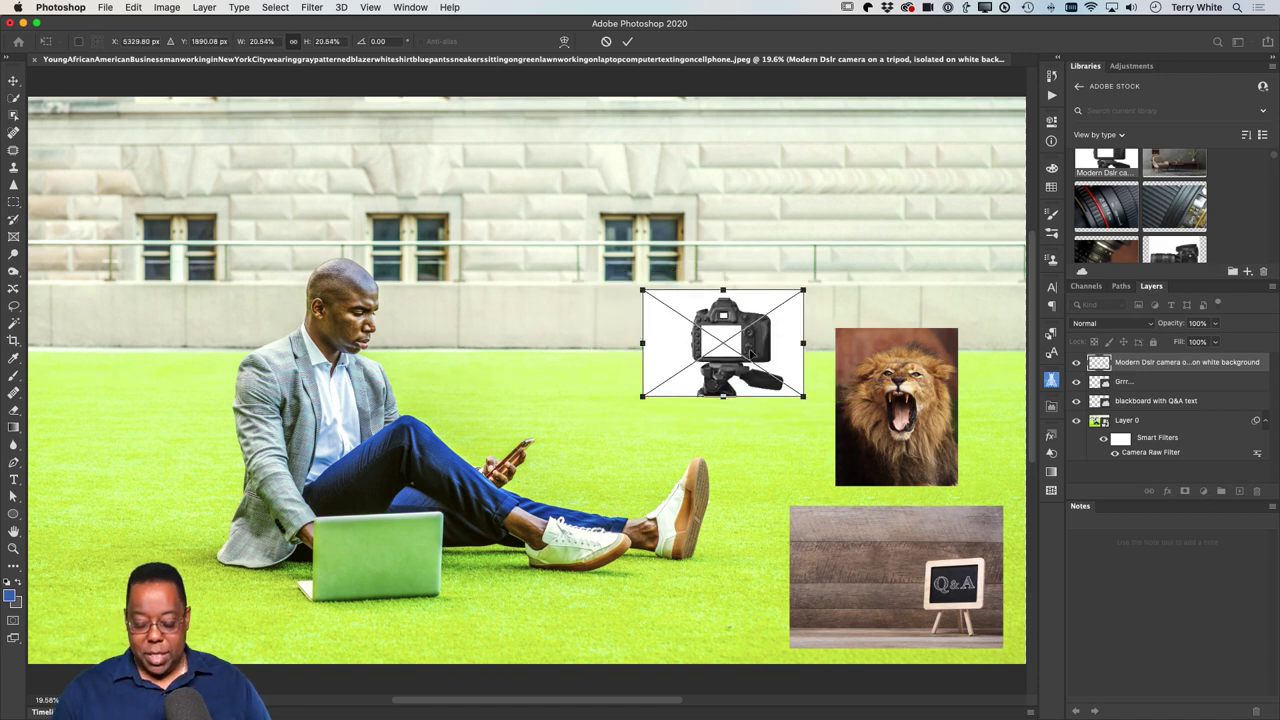
key(Return)
key(b)
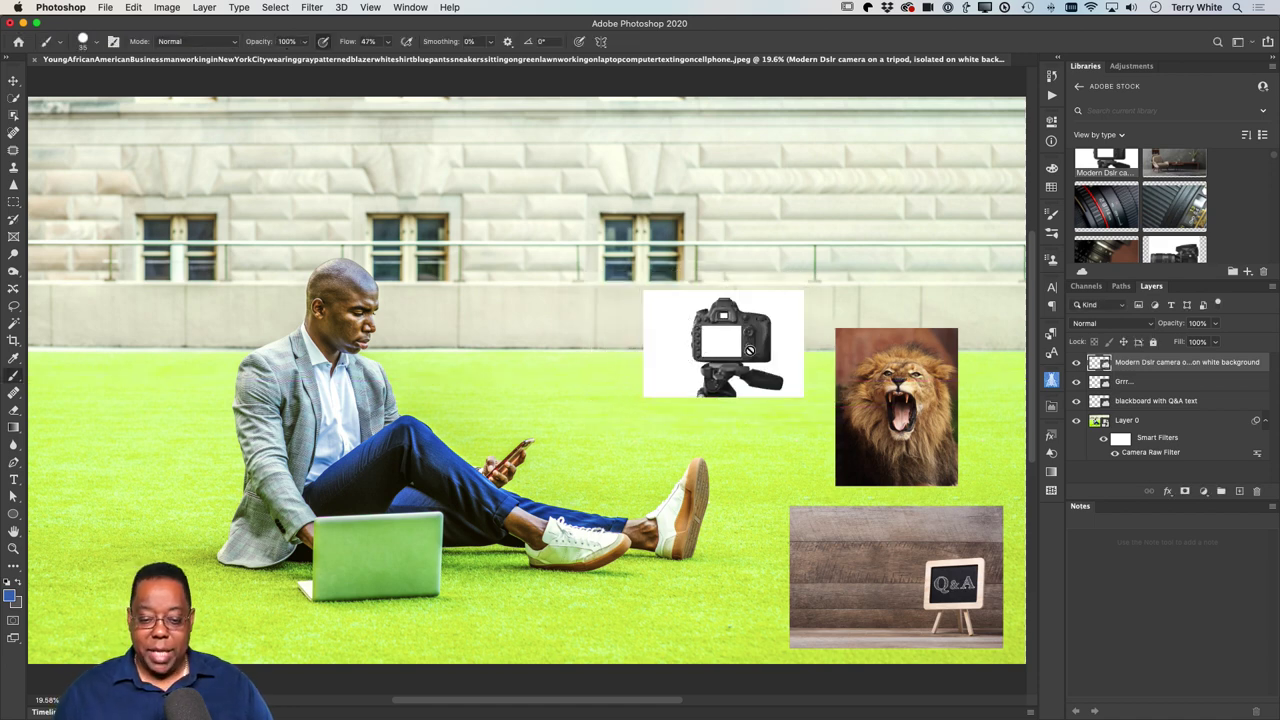
- Group the camera, lion and blackboard layers and name the group 'random photos'
shift+click(1135, 401)
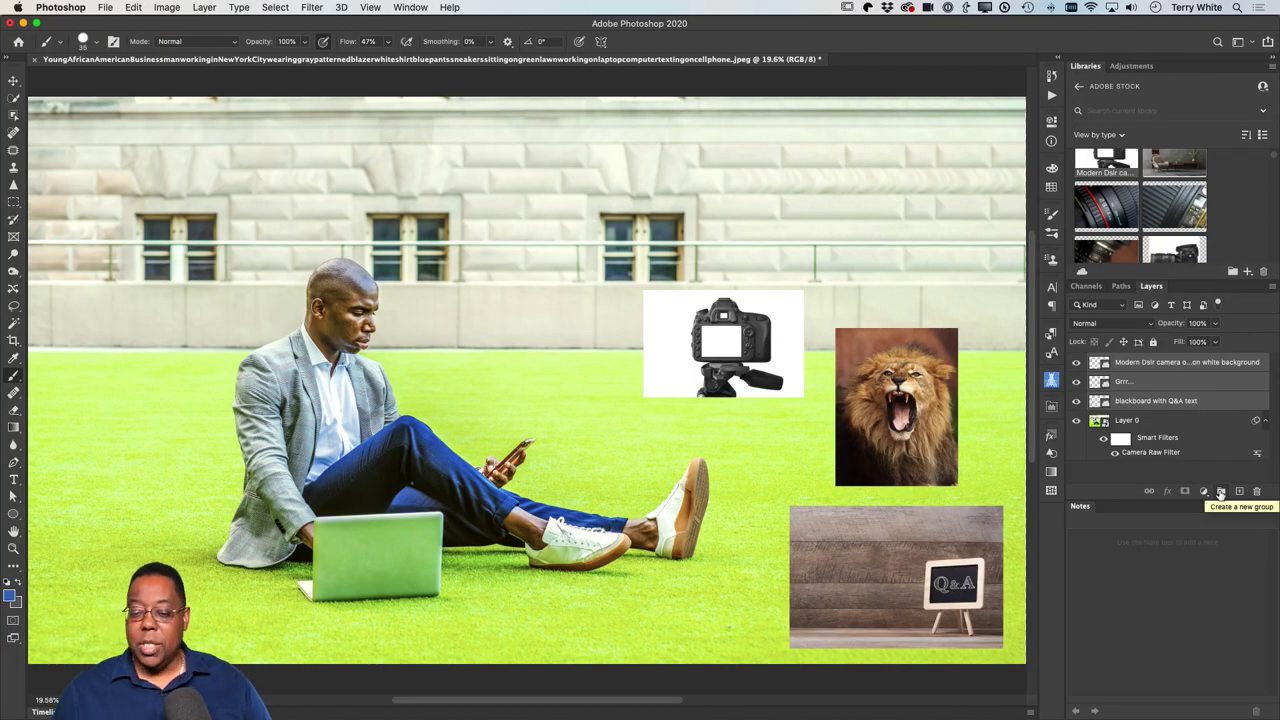
click(1220, 492)
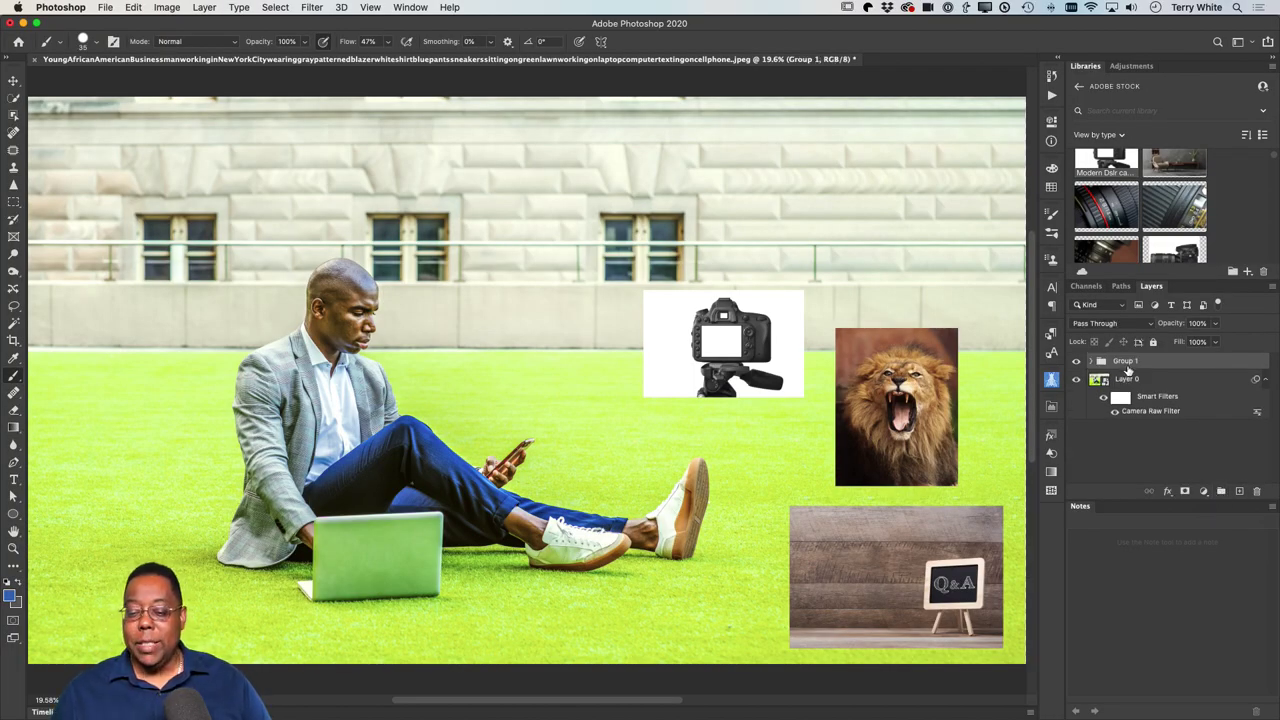
double_click(1126, 361)
text(C)
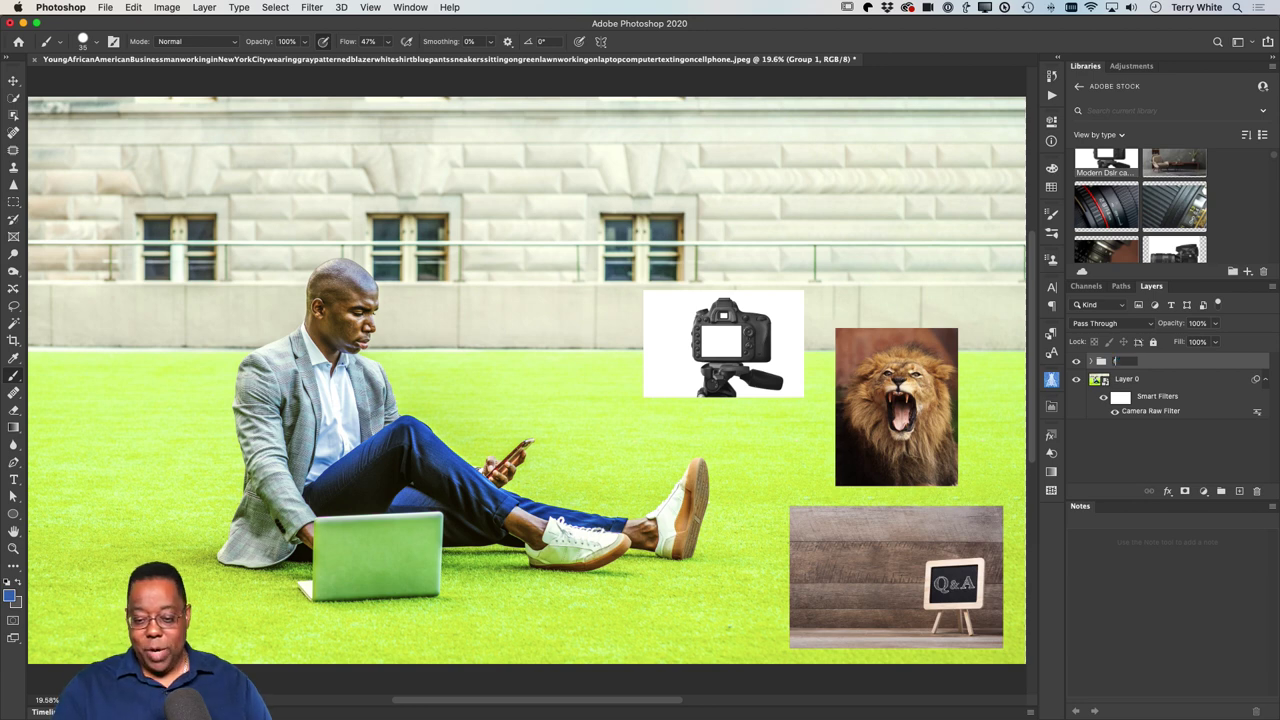
text(andom photos)
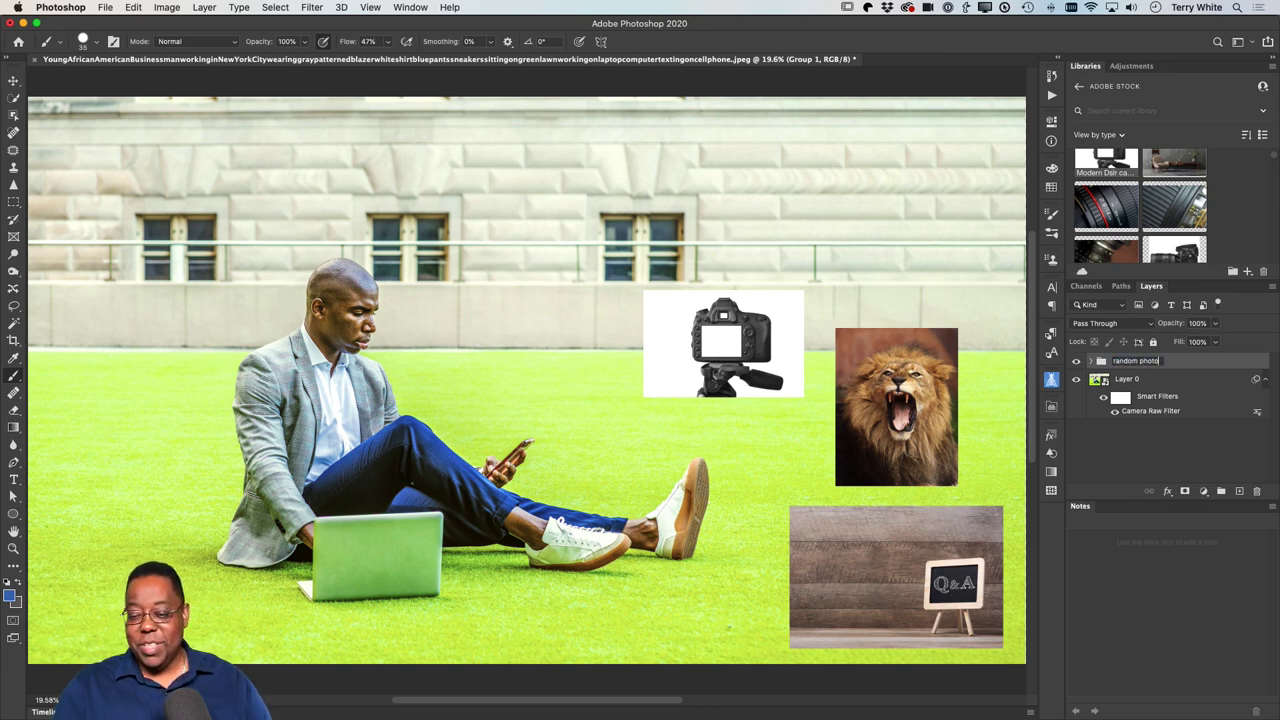
key(Return)
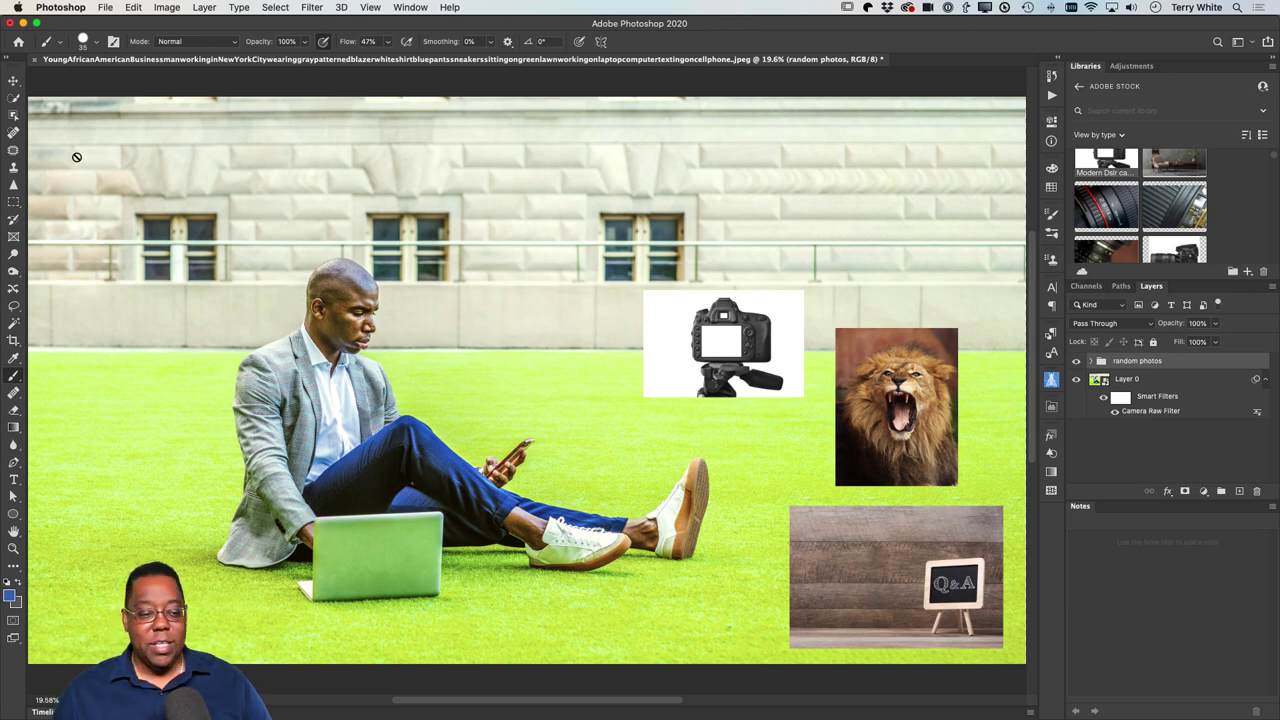
- Scale the random photos group to 70.56% and shift it toward the lawn's lower-right edge
click(13, 80)
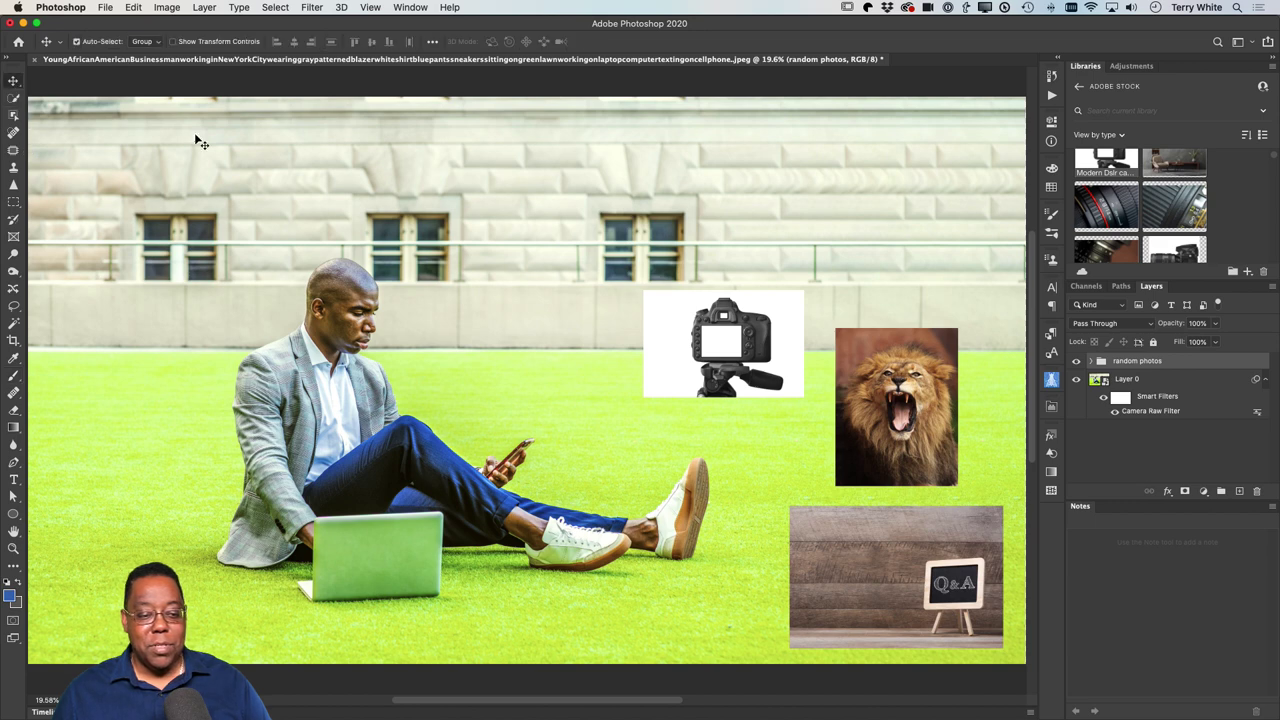
drag(730, 350, 696, 322)
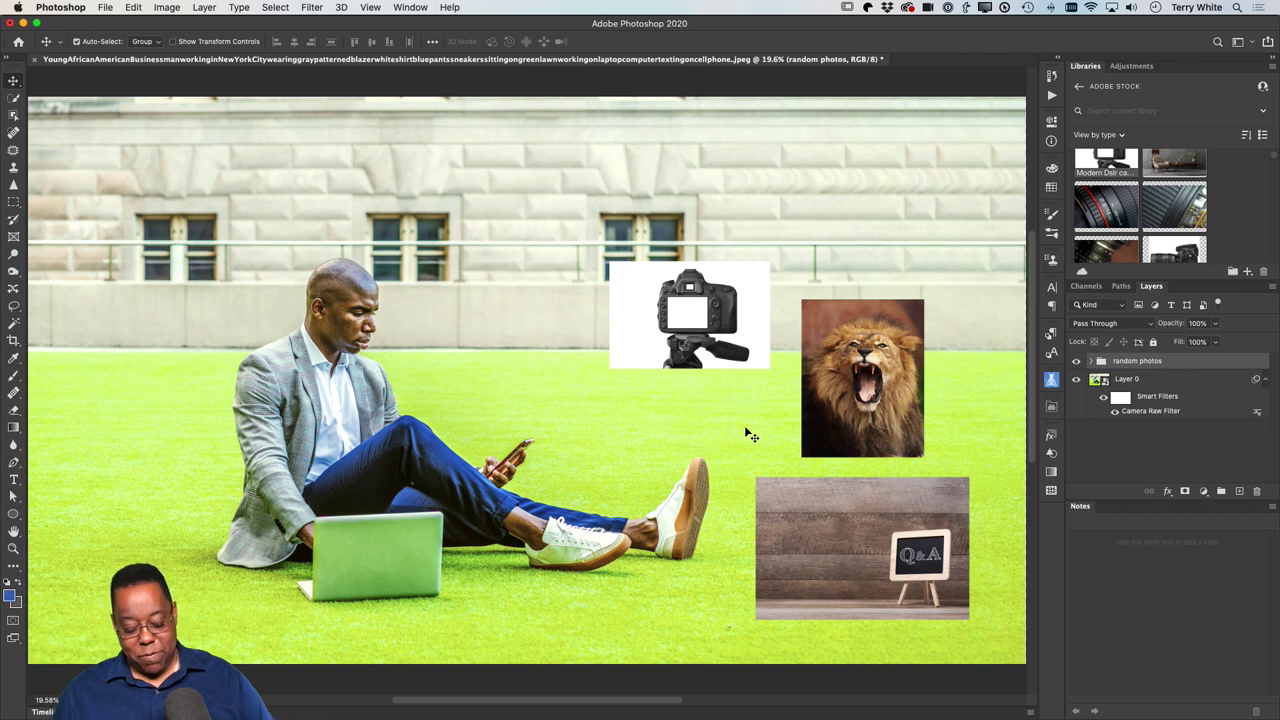
key(super+t)
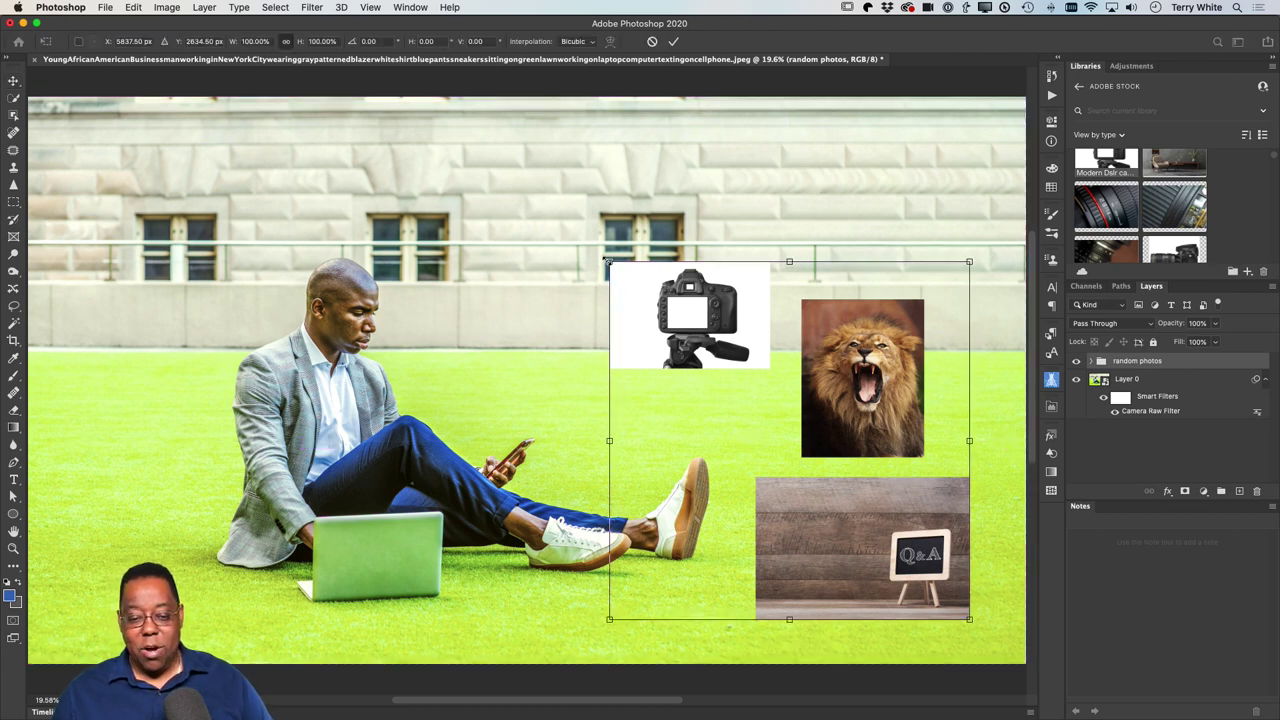
drag(608, 262, 714, 360)
drag(785, 405, 828, 422)
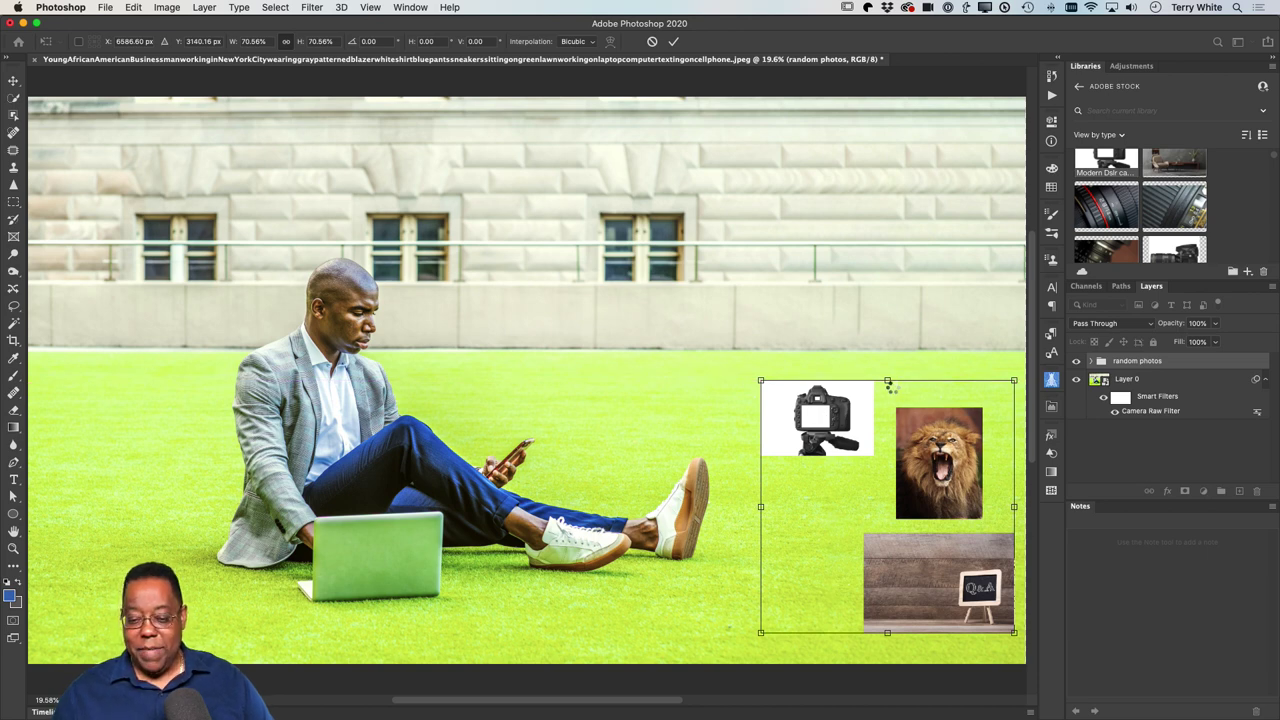
key(Return)
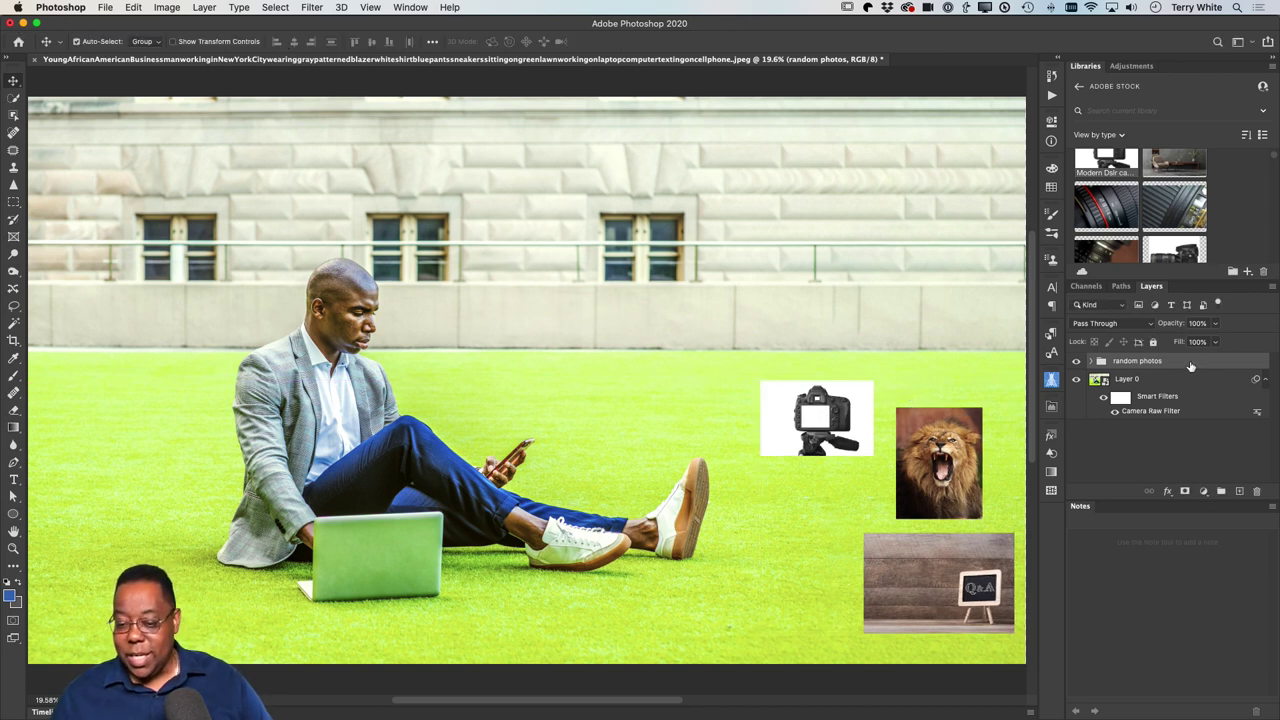
drag(1181, 330, 1274, 321)
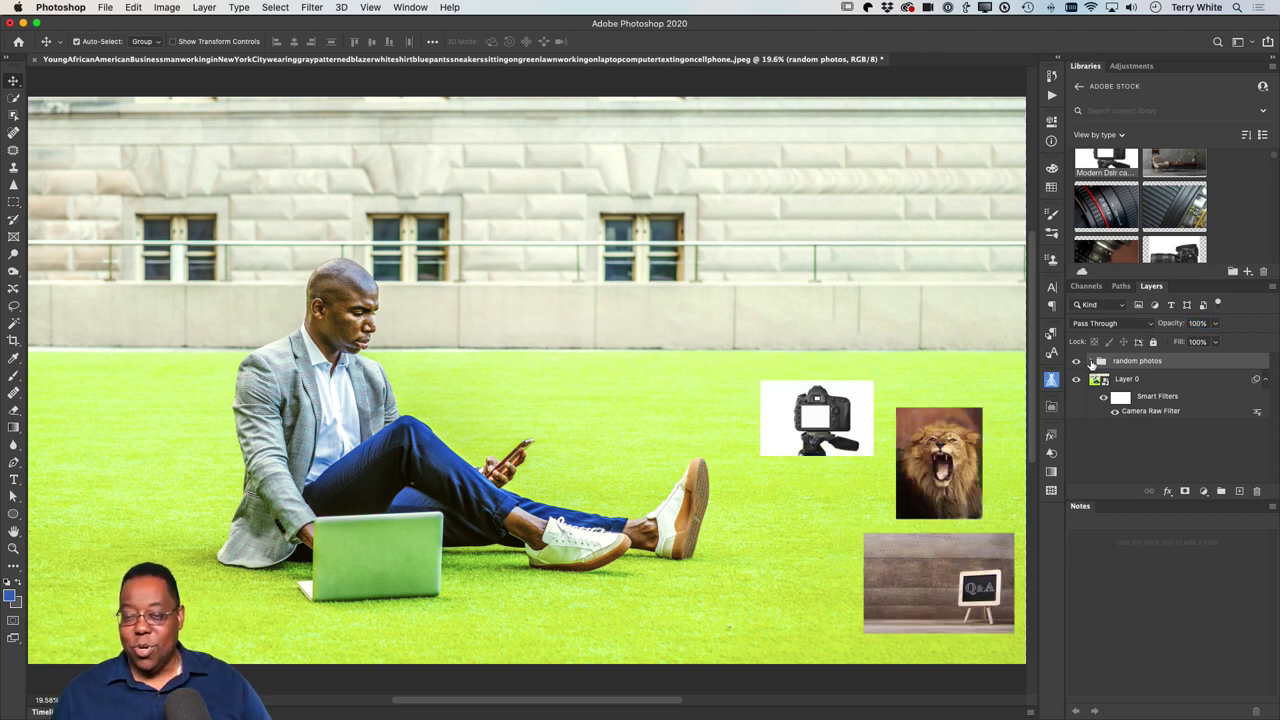
- With Auto-Select off, move the Grrr lion photo up and slightly left, level with the camera
click(1099, 361)
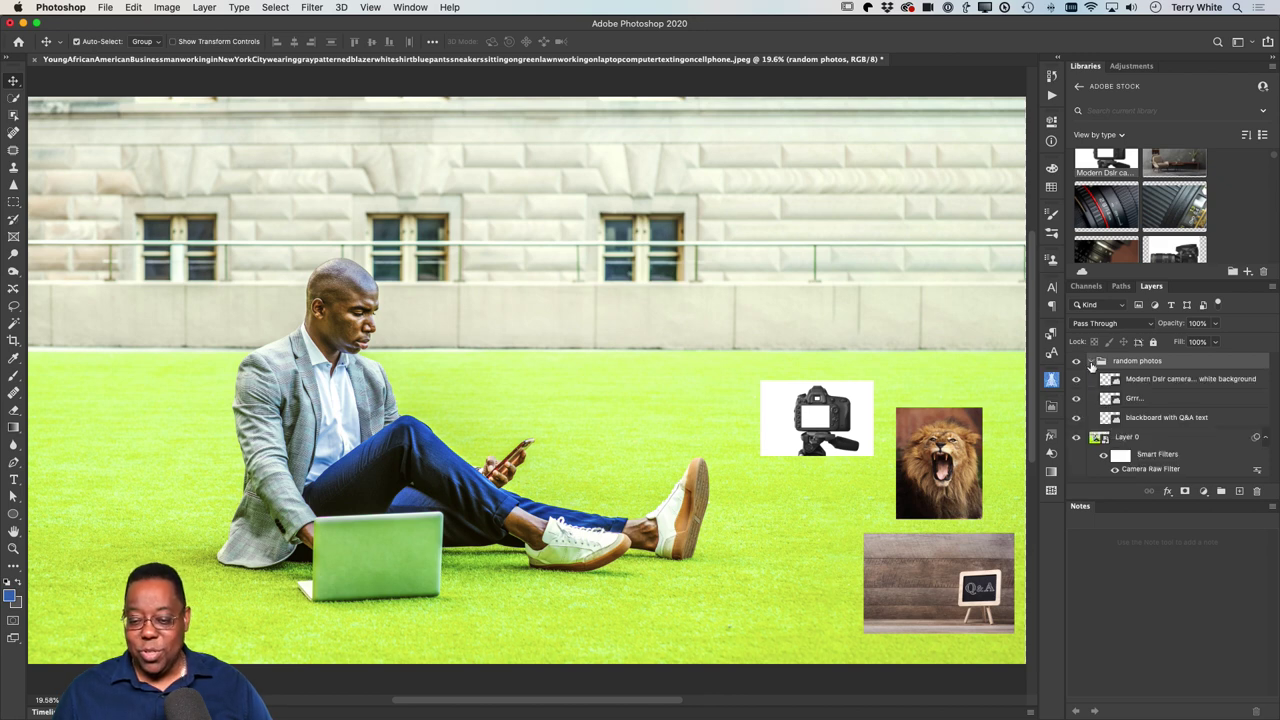
click(1142, 401)
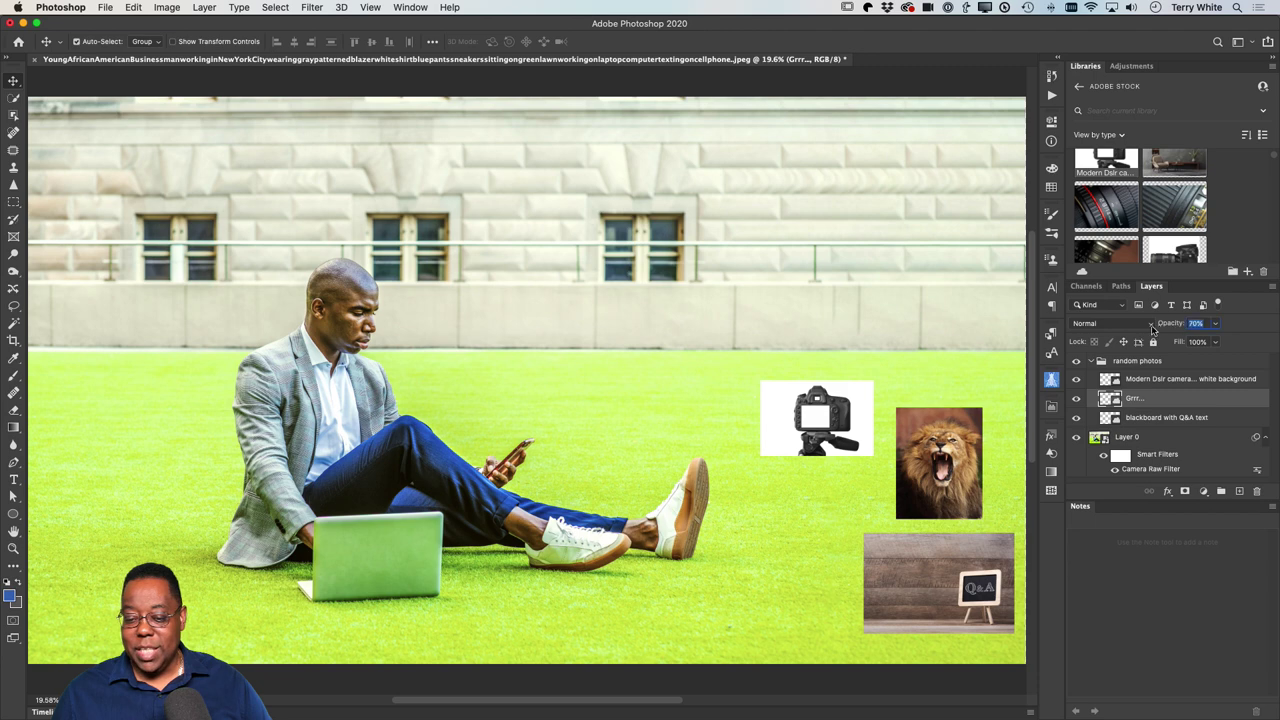
mouse_move(1185, 323)
mouse_down()
mouse_move(1140, 331)
mouse_move(1170, 327)
mouse_up()
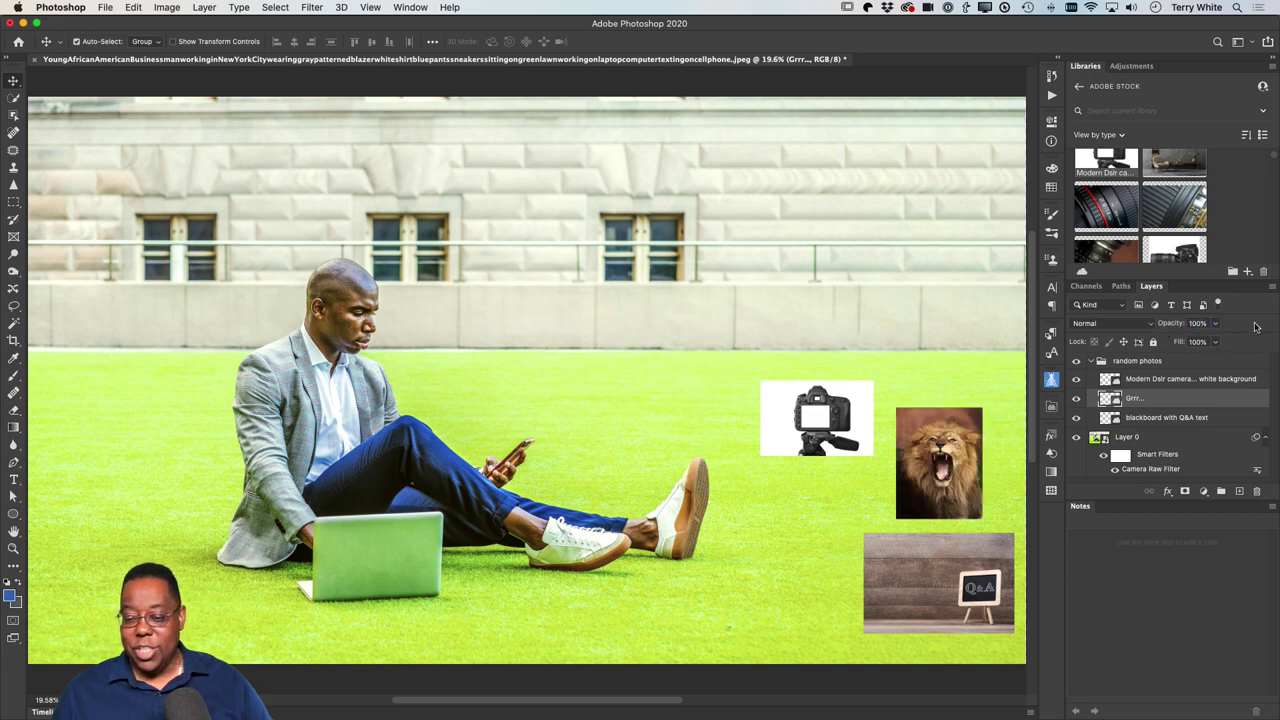
click(925, 468)
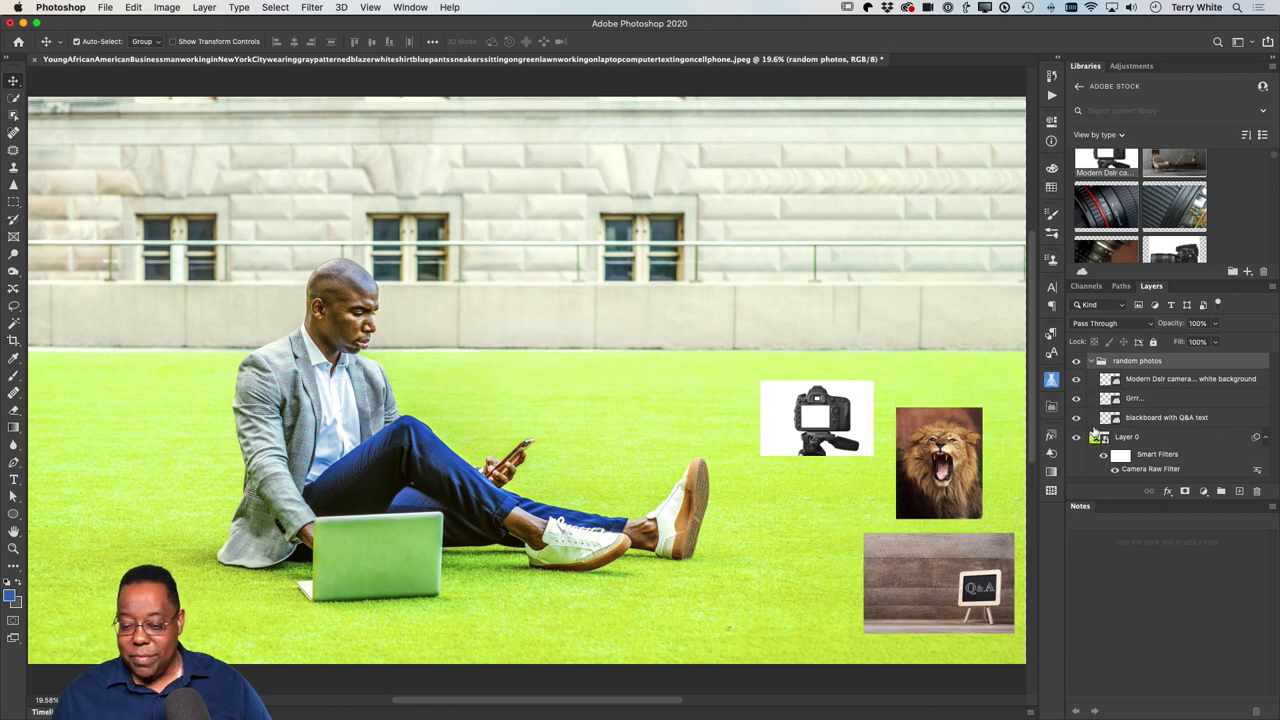
click(1136, 402)
drag(948, 468, 942, 450)
key(super+z)
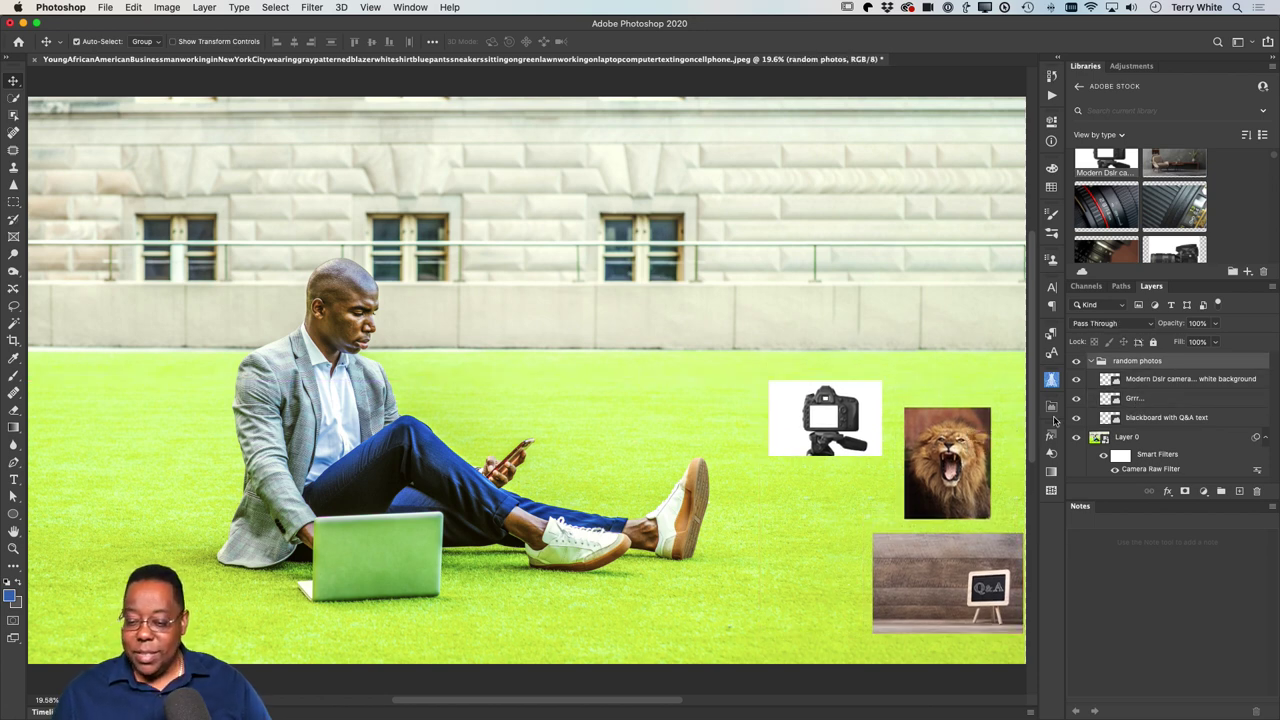
click(1105, 400)
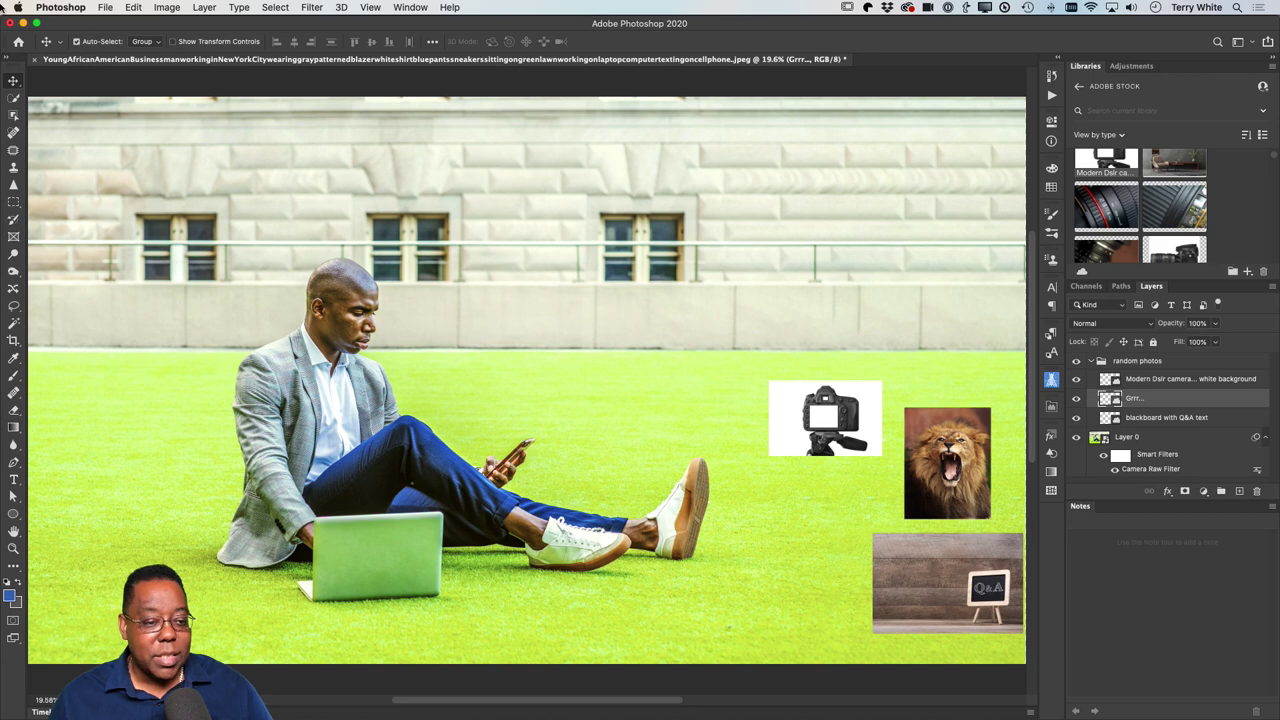
click(76, 42)
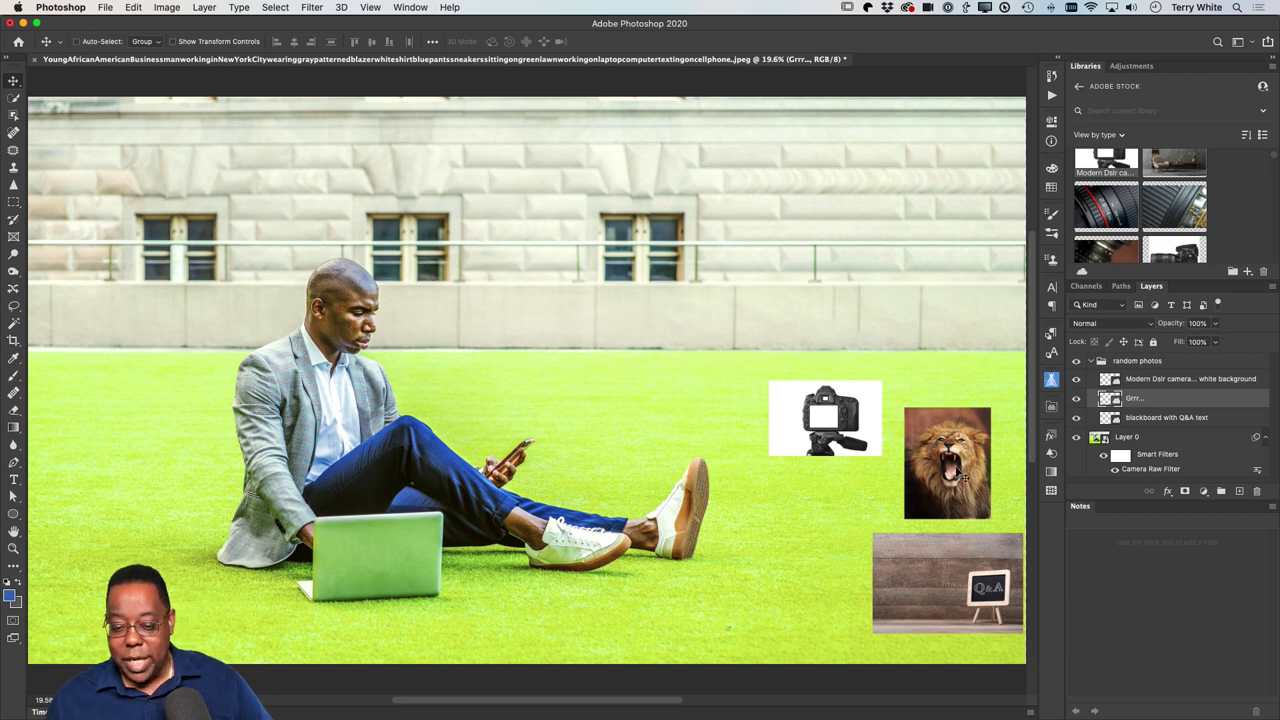
drag(960, 472, 960, 440)
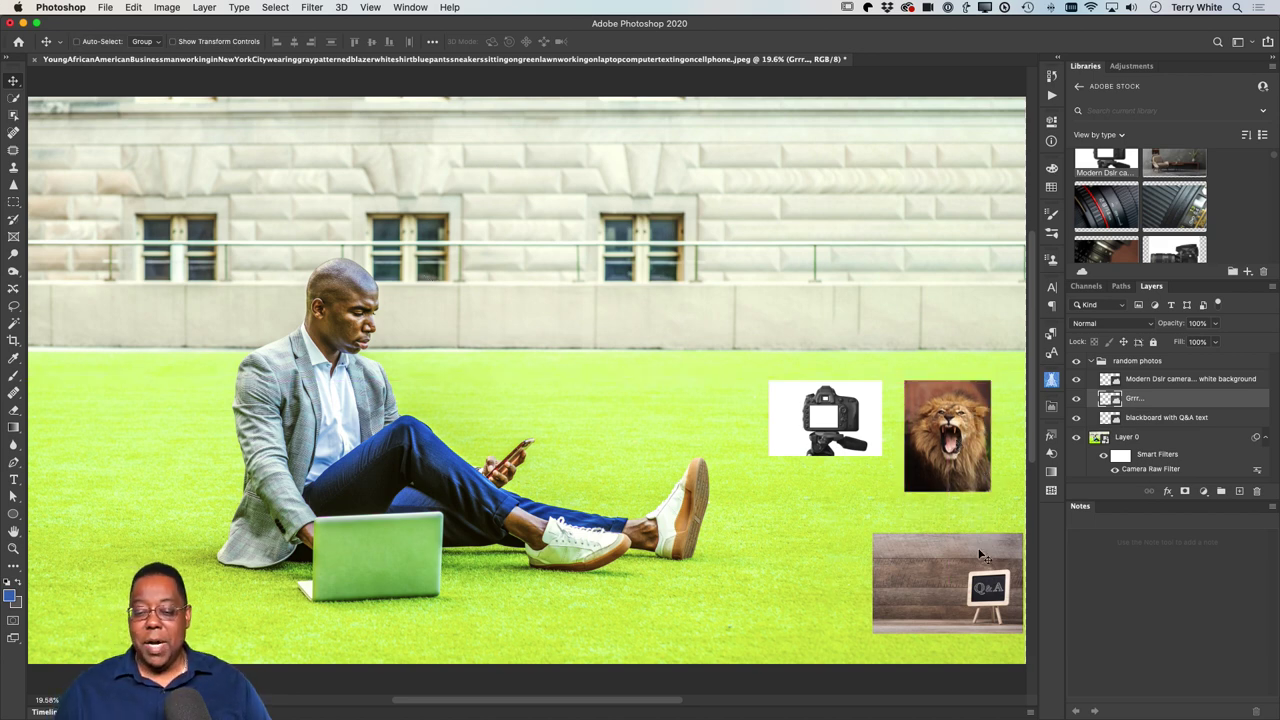
mouse_move(978, 560)
mouse_down()
mouse_move(962, 562)
mouse_move(1004, 560)
mouse_move(980, 560)
mouse_up()
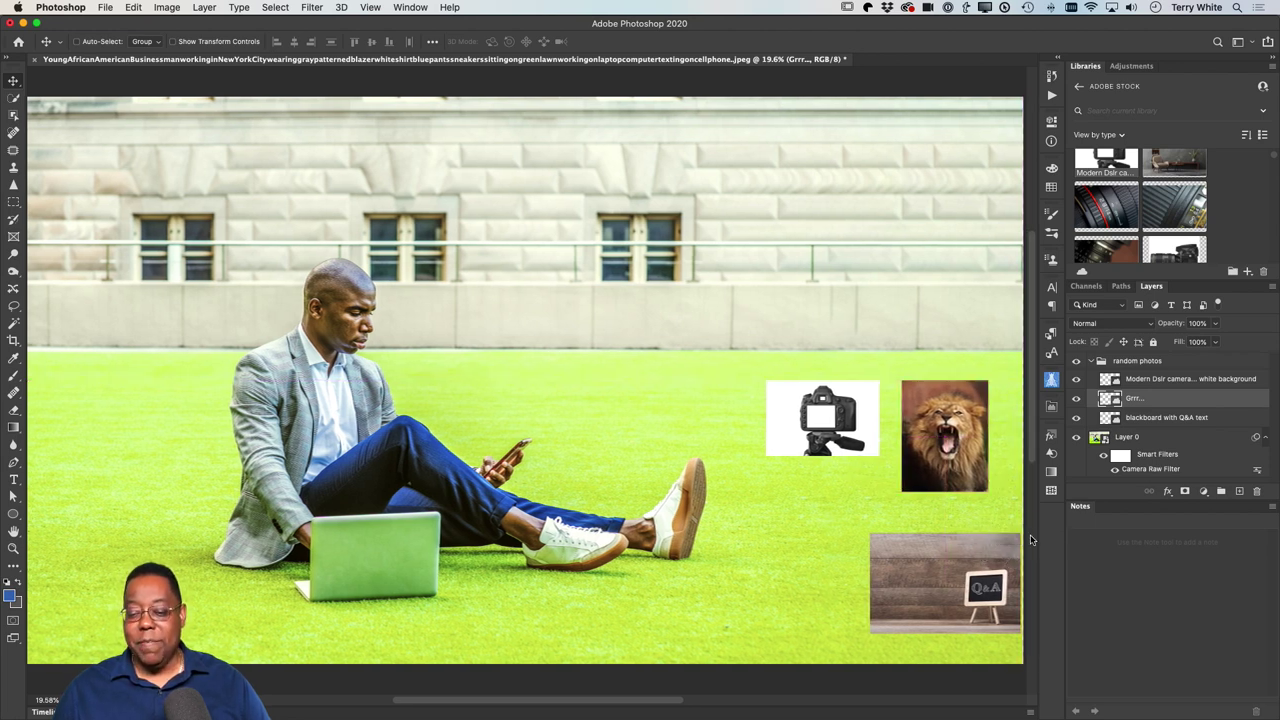
- Collapse the random photos group and close the lawn businessman document with Cmd+W
click(1090, 366)
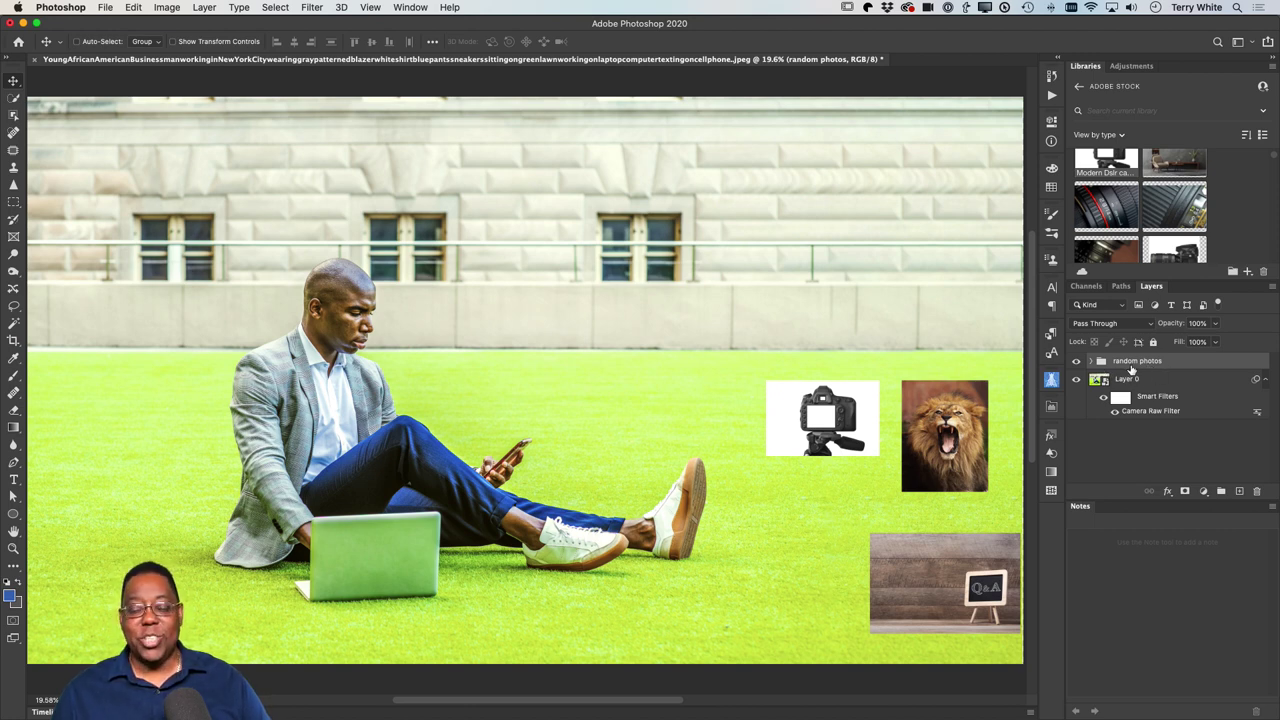
click(1091, 362)
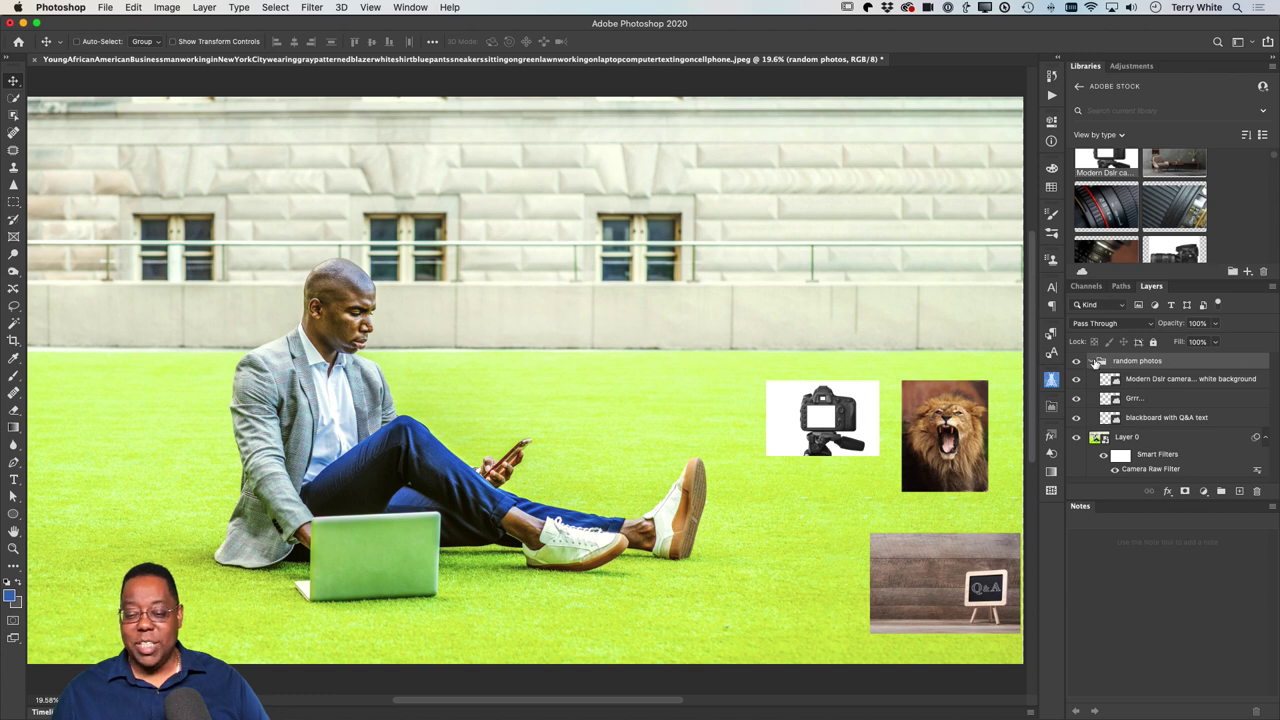
click(1091, 362)
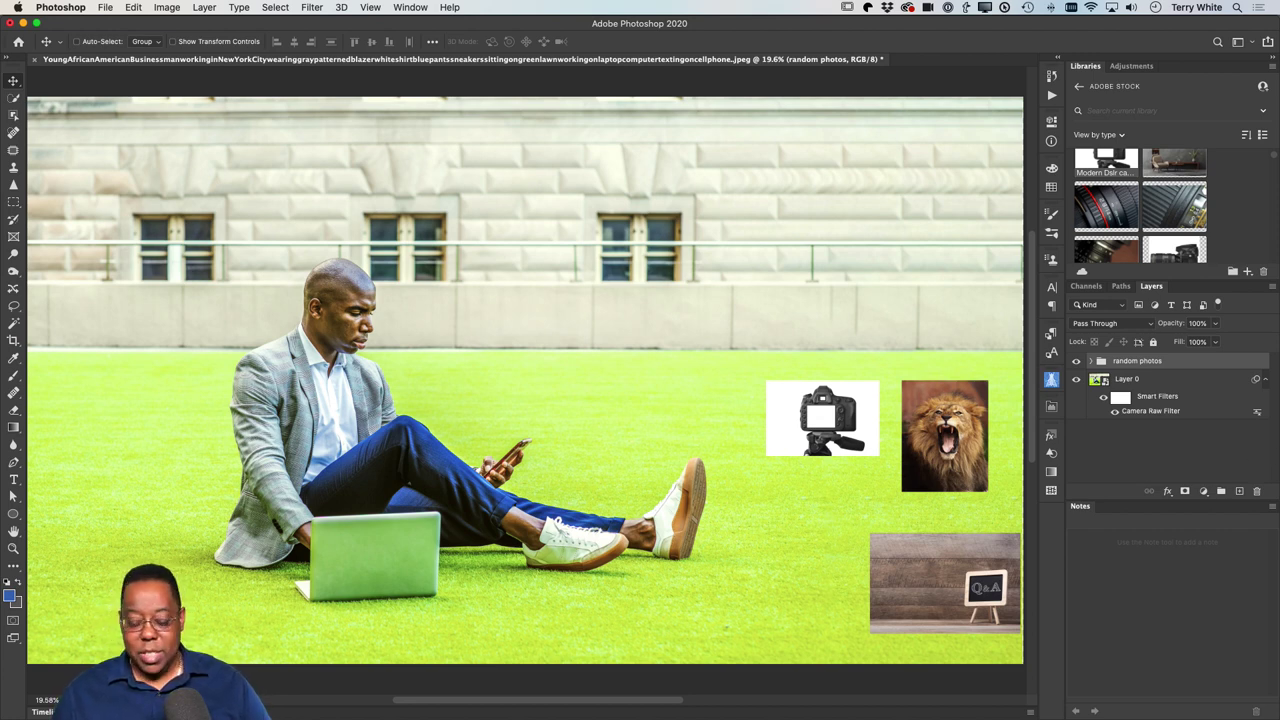
key(super+w)
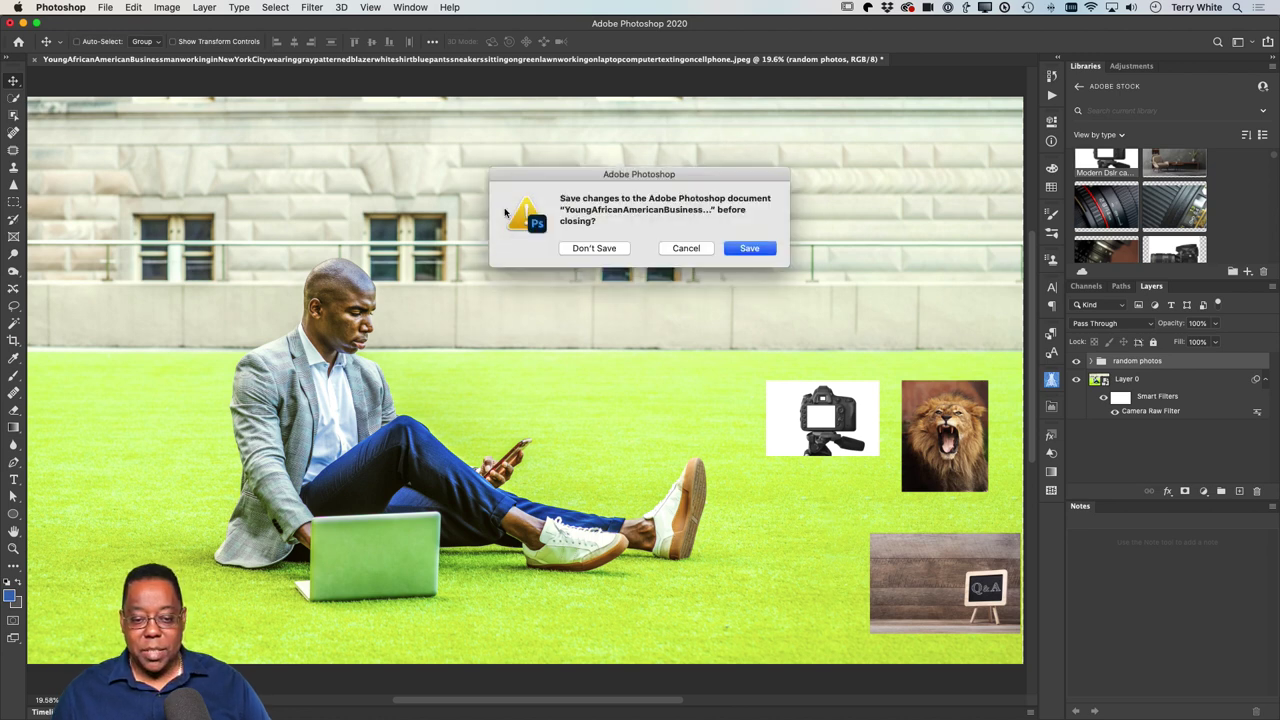
- Discard changes to the lawn businessman photo and scroll through the Libraries panel thumbnails
click(597, 248)
scroll(1185, 212, down, 5)
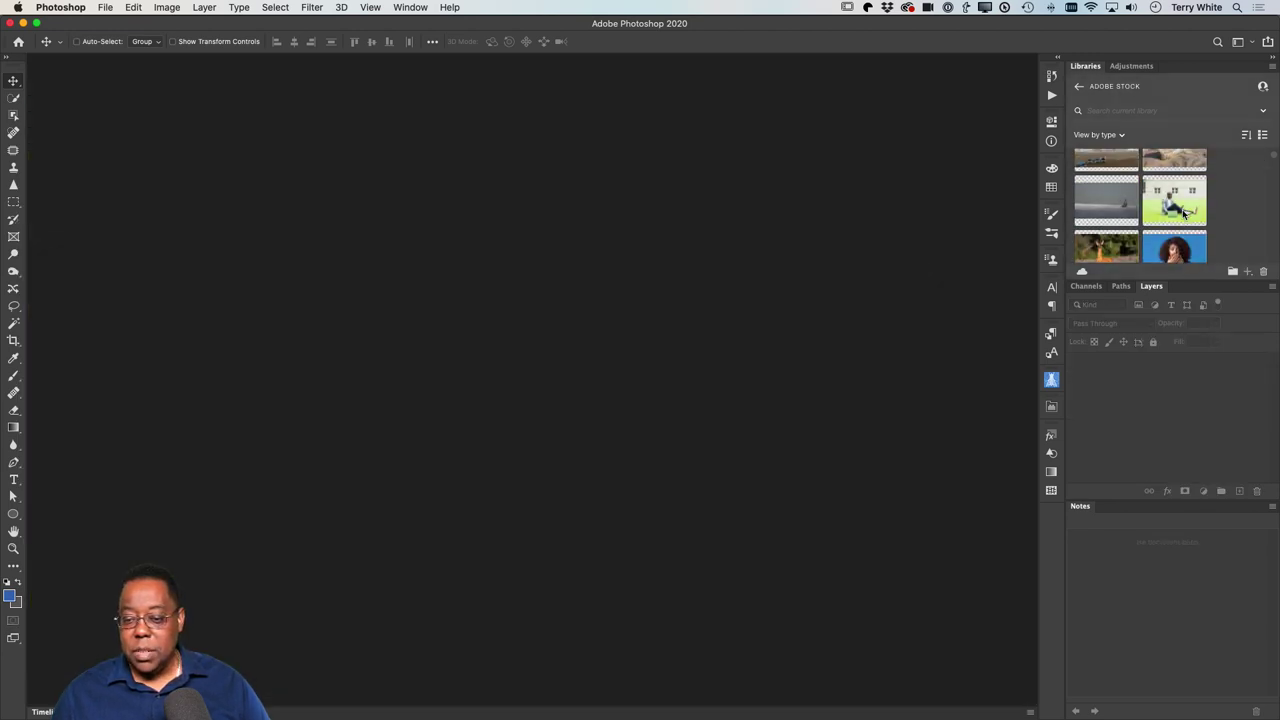
scroll(1185, 212, down, 5)
scroll(1185, 212, up, 8)
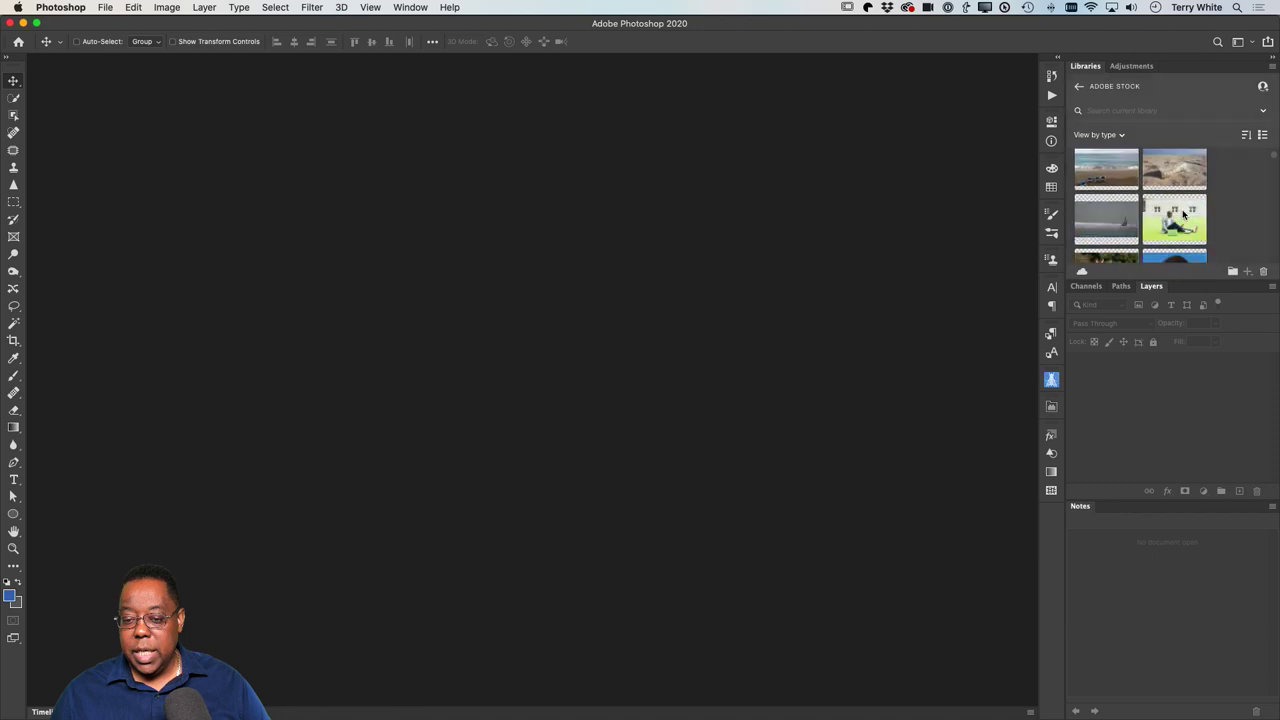
scroll(1185, 212, down, 5)
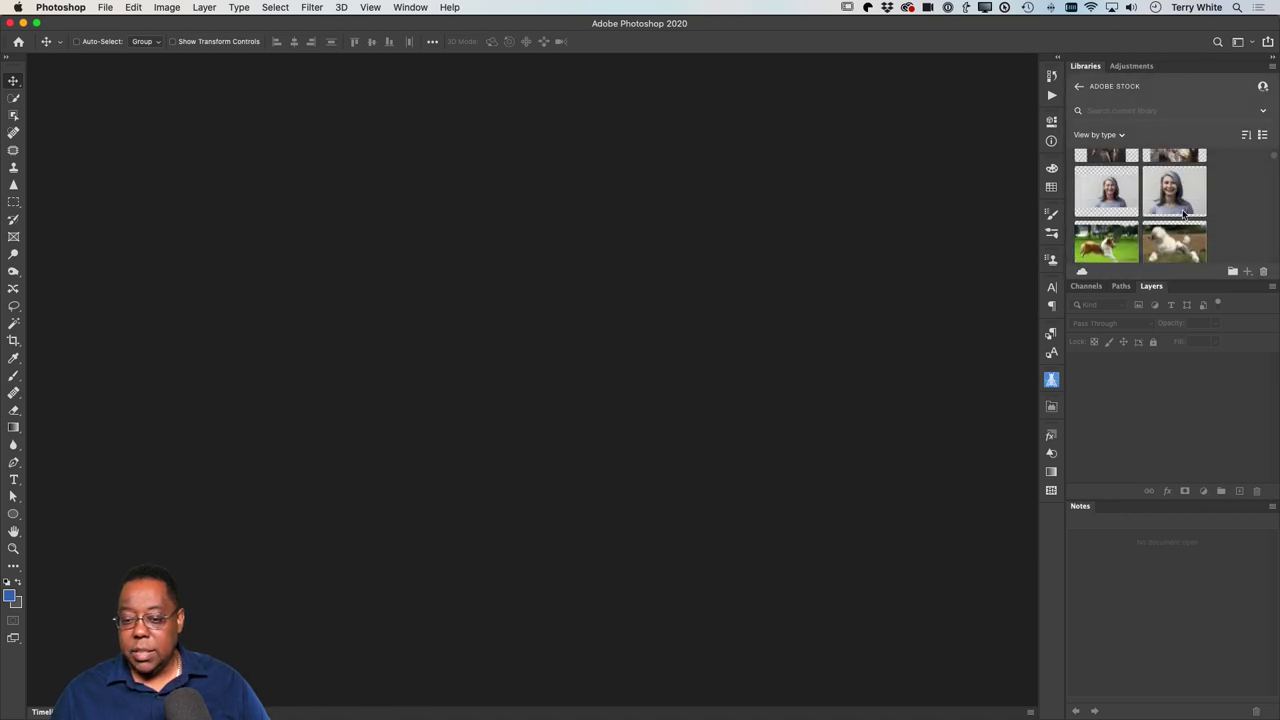
scroll(1185, 212, down, 5)
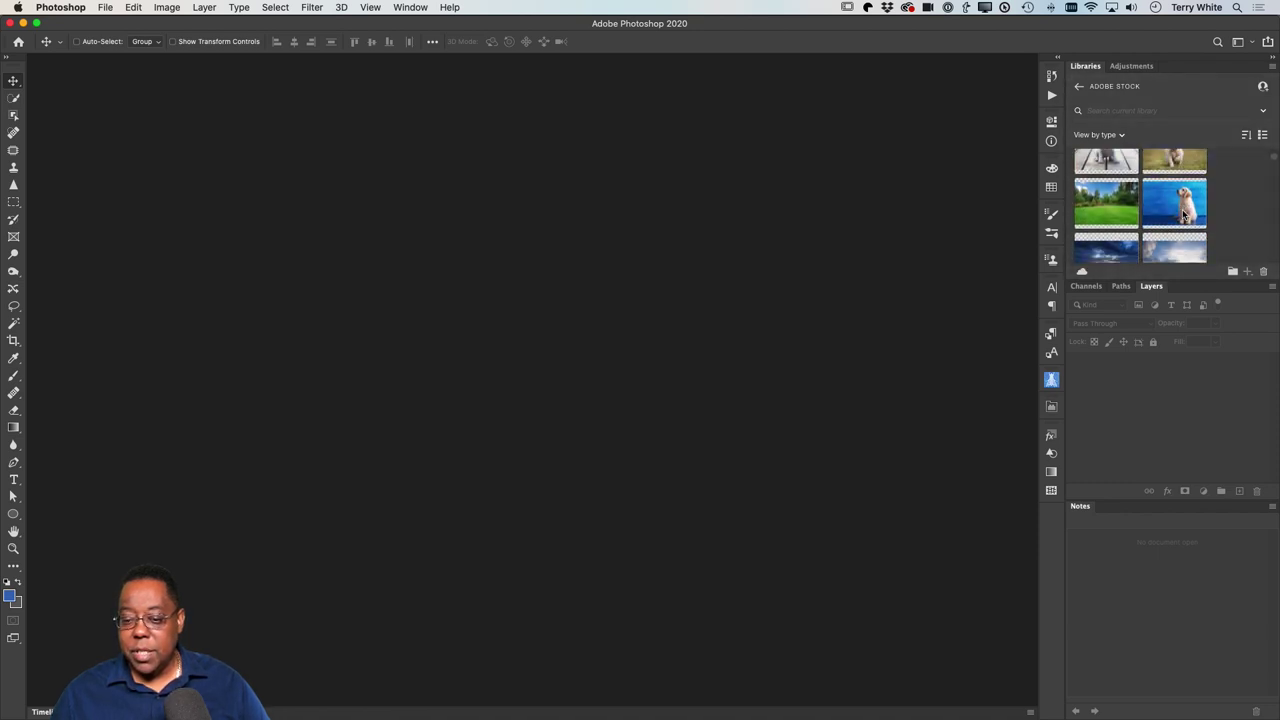
scroll(1185, 212, down, 5)
scroll(1185, 212, up, 5)
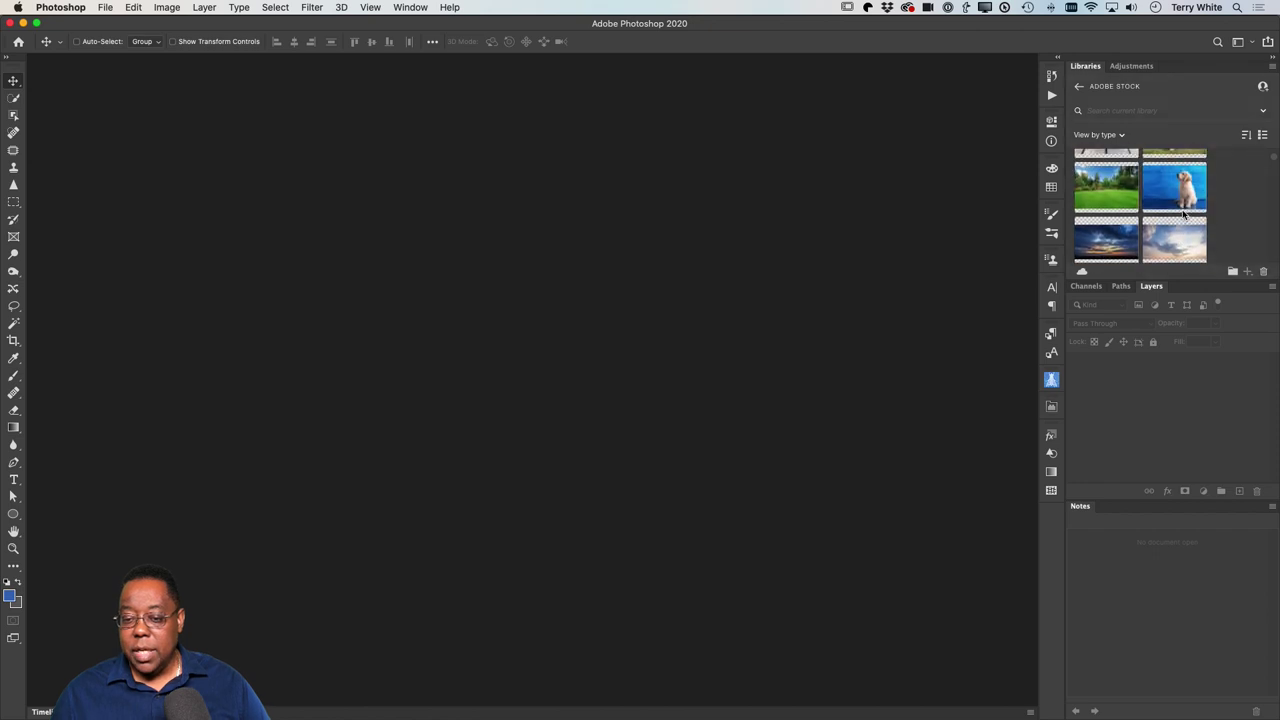
- Open the puppy-on-blue-wood library image, fit it on screen, convert it for Smart Filters and open Liquify
drag(1185, 212, 795, 328)
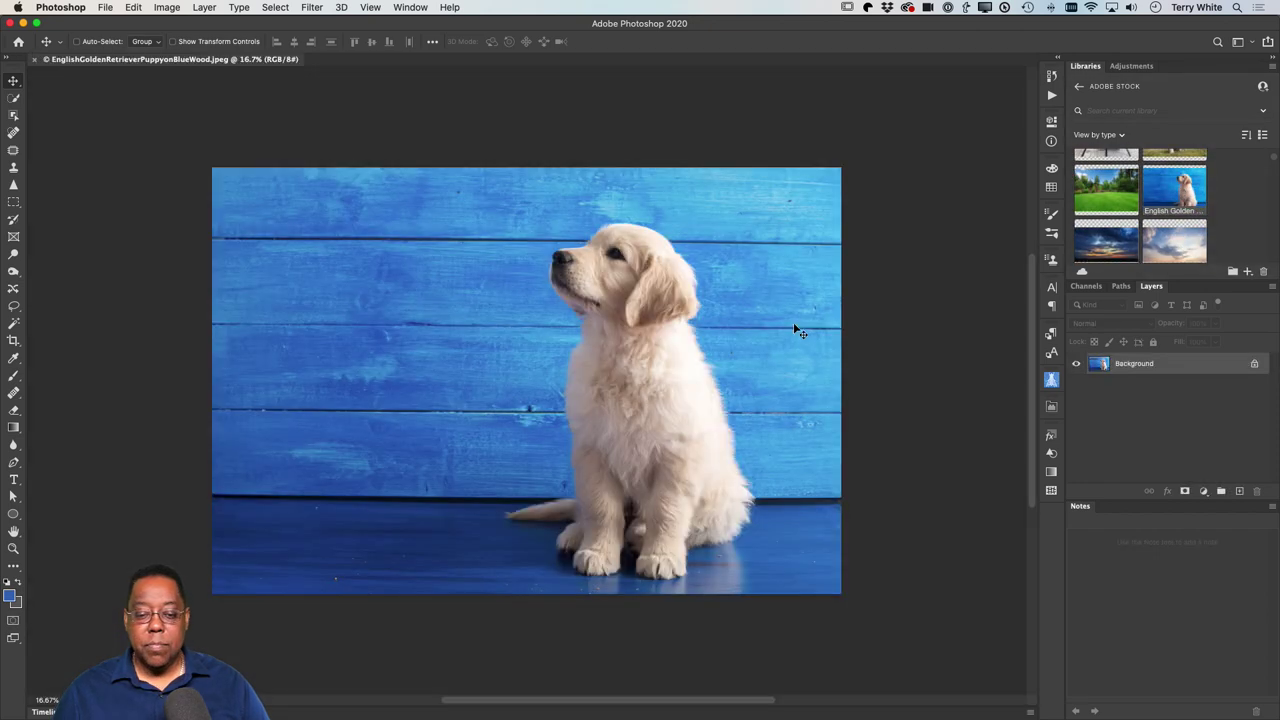
key(super+0)
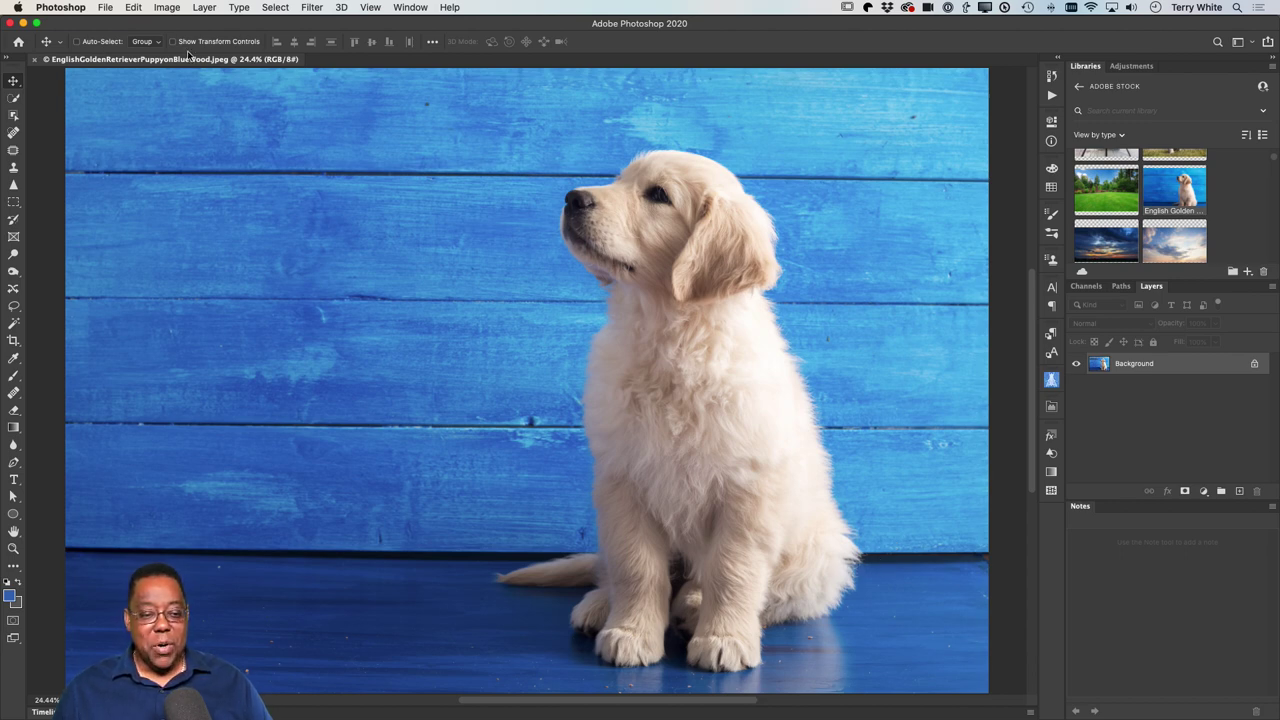
click(316, 7)
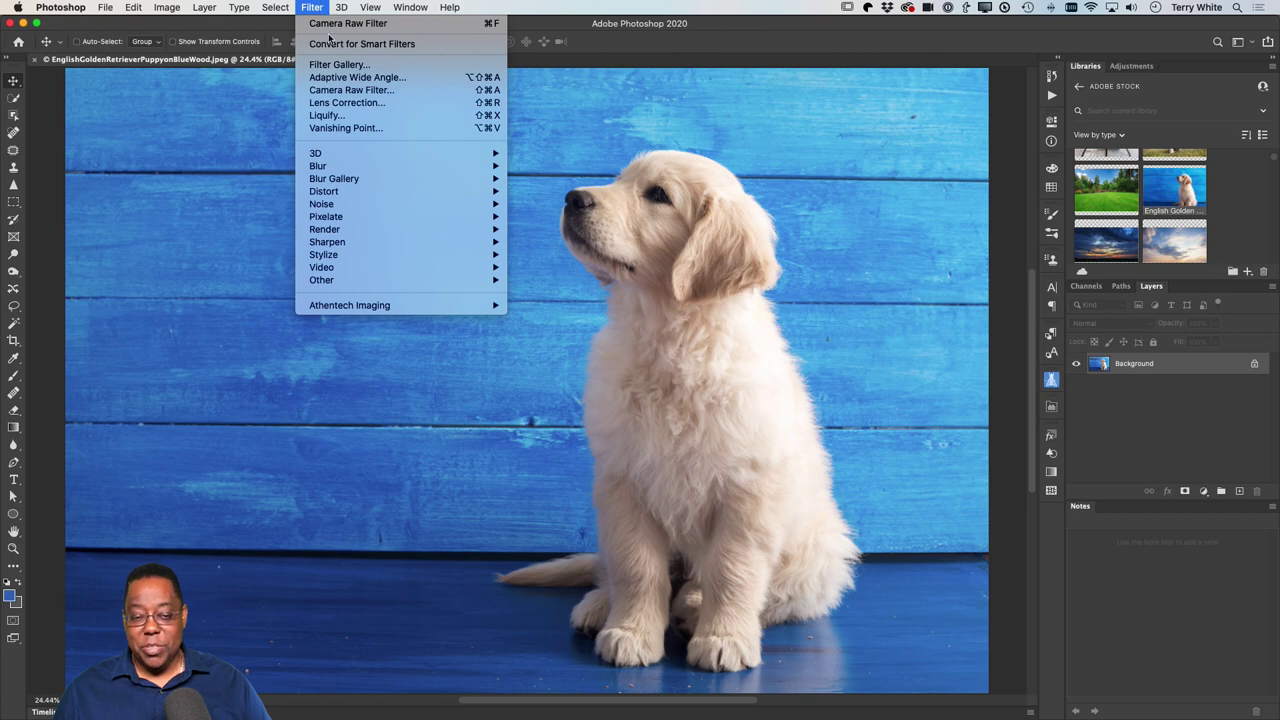
click(351, 43)
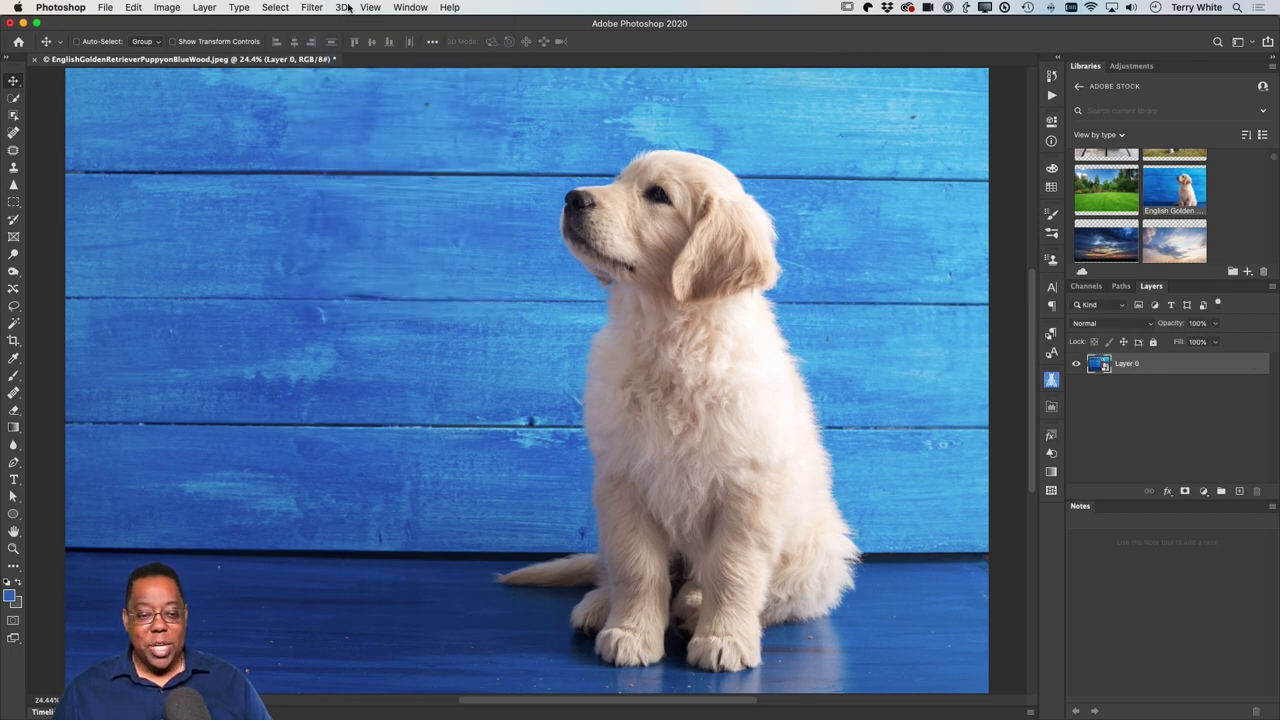
click(315, 8)
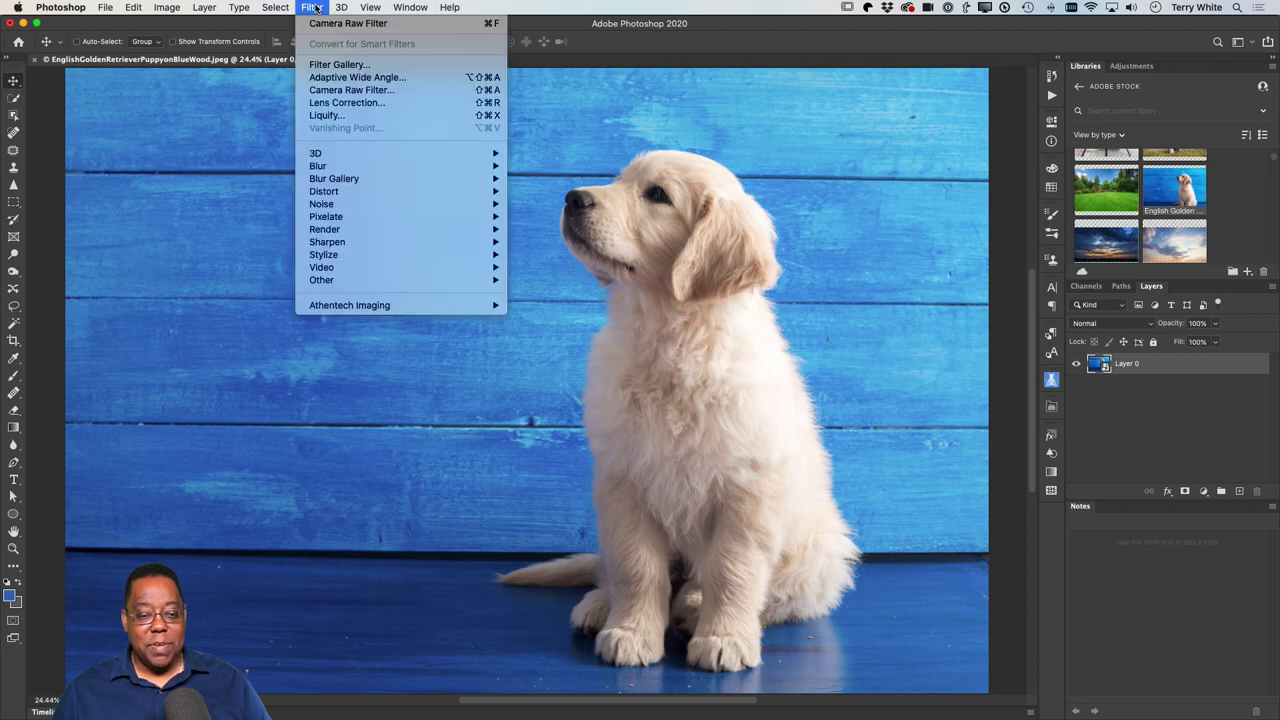
click(323, 91)
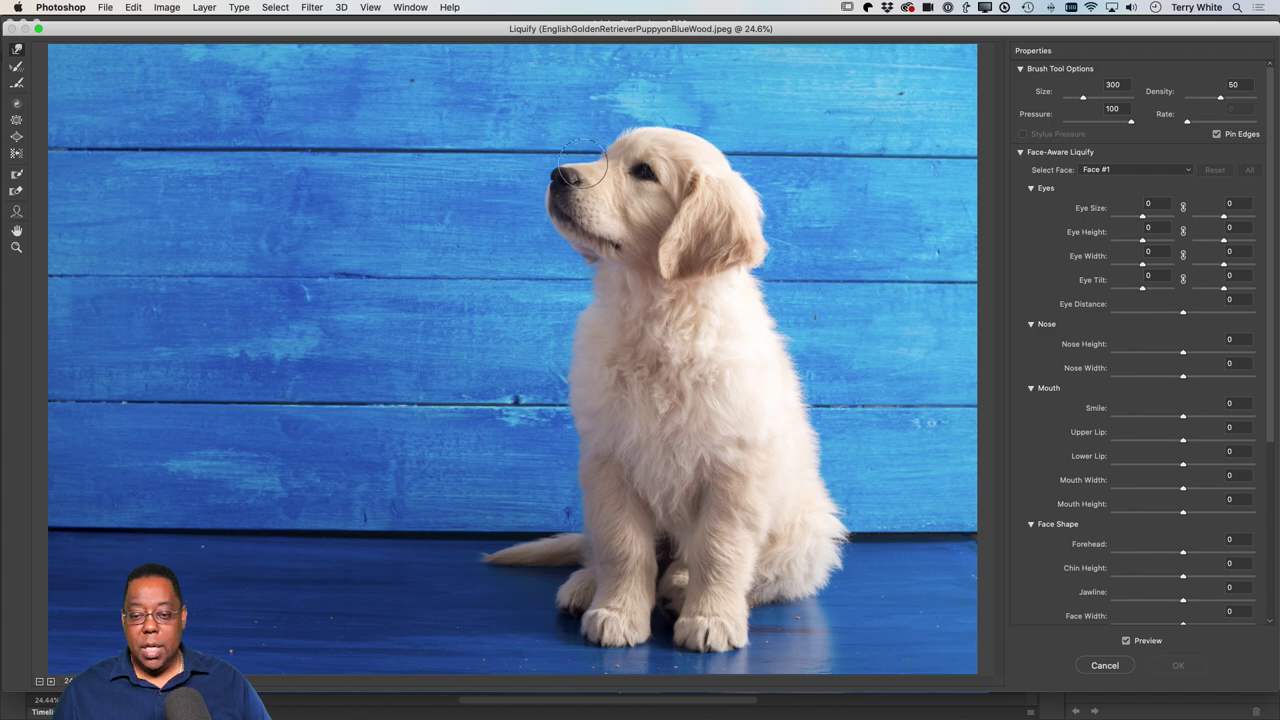
- Collapse Brush Tool Options and Face-Aware Liquify, then expand Brush Tool Options again
click(1021, 69)
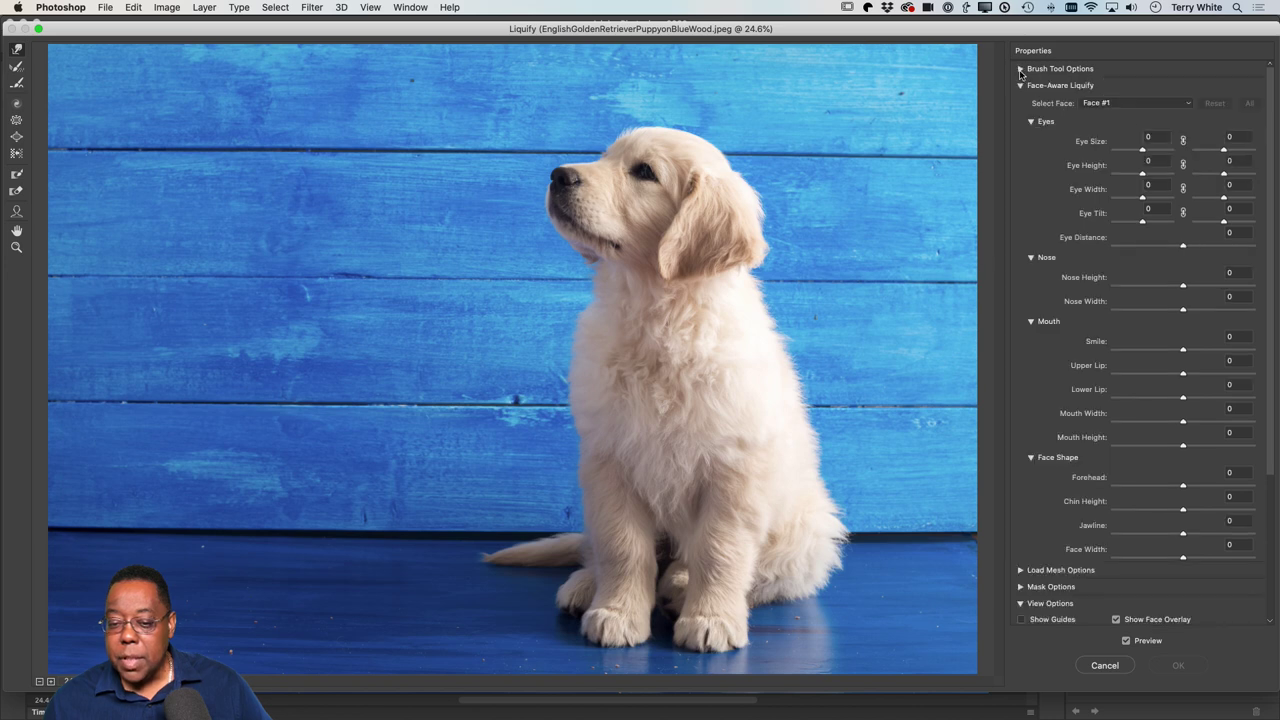
click(1021, 86)
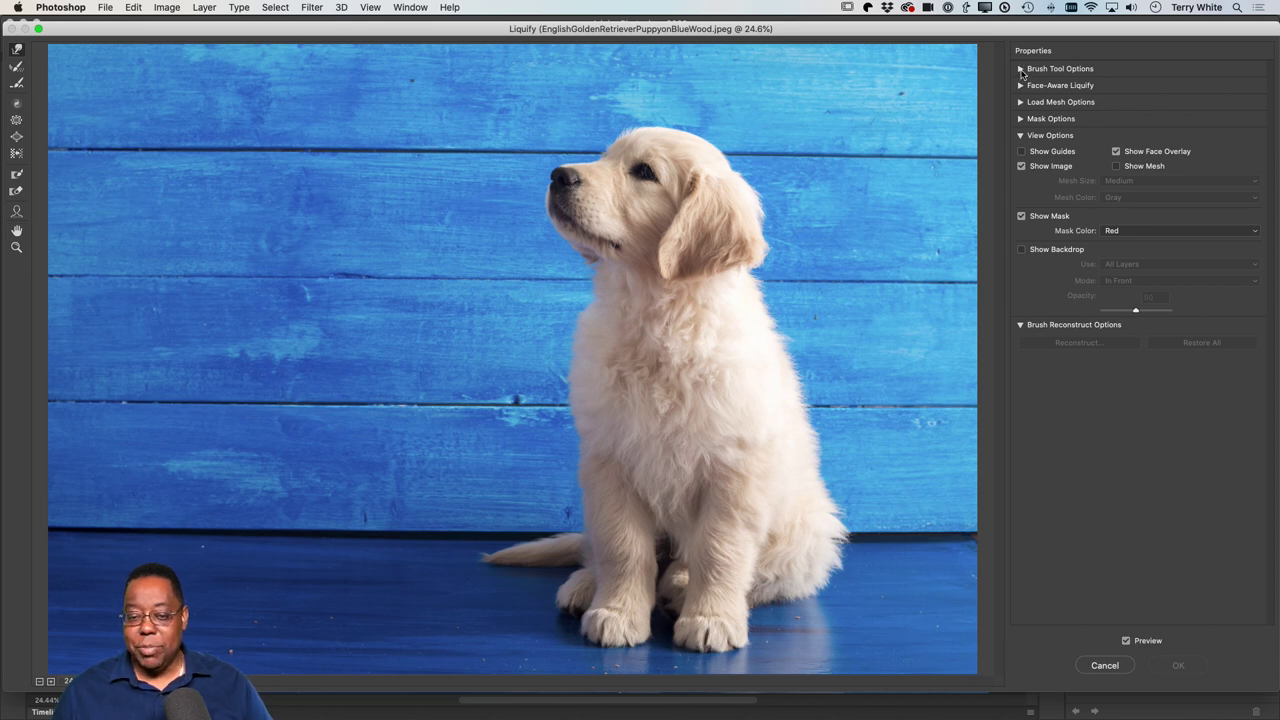
click(1021, 69)
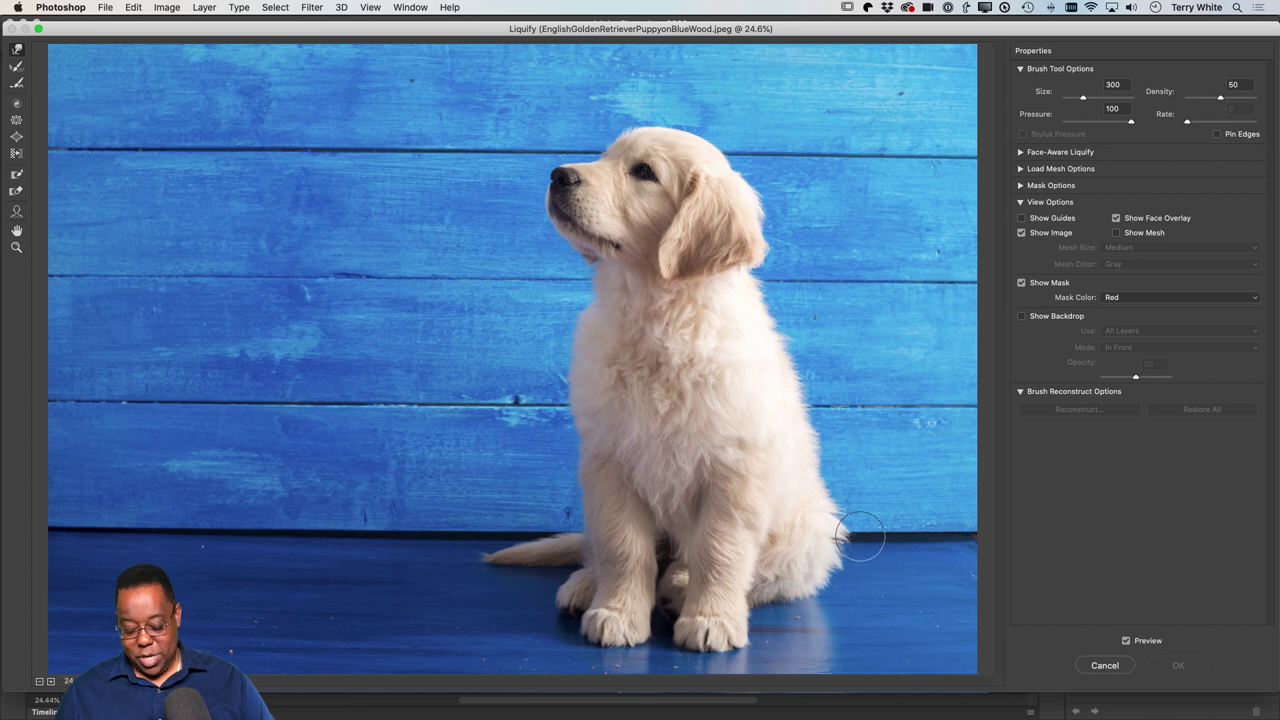
- Raise the Liquify brush to size 800, try two warp strokes on the puppy's right side, then revert them
key(bracketright)
key(bracketright)
key(bracketright)
key(bracketright)
key(bracketright)
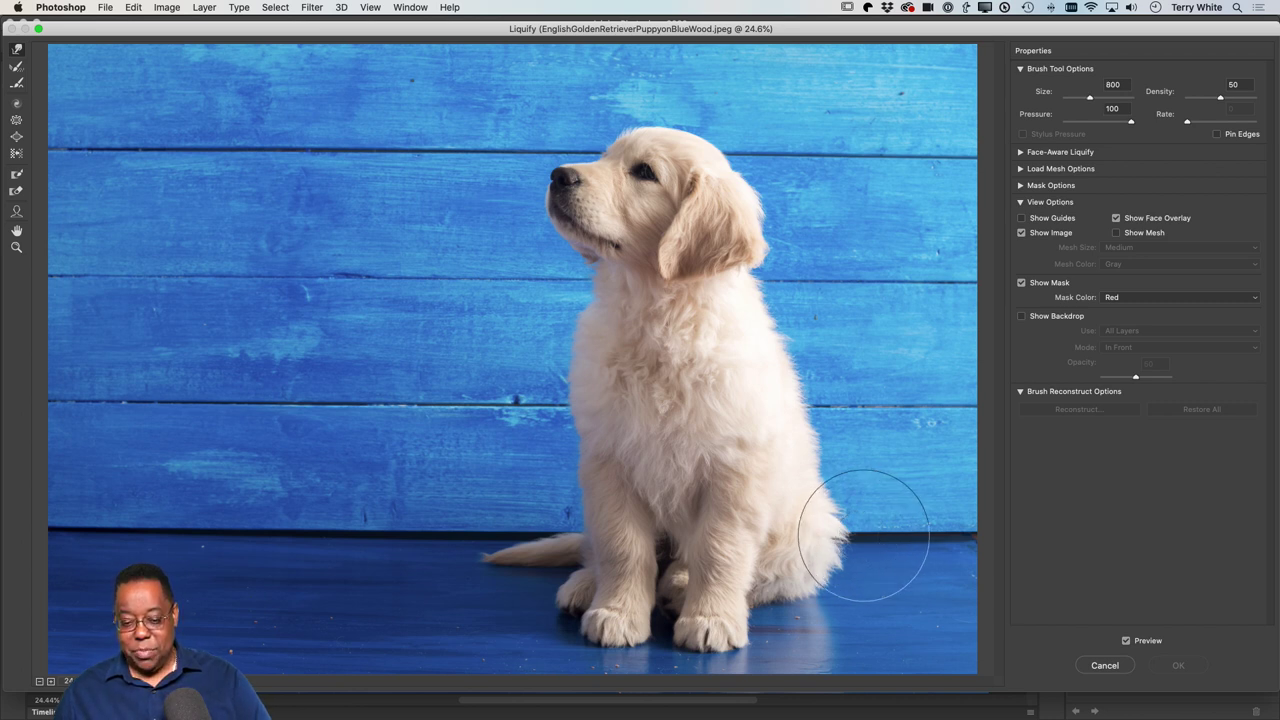
drag(859, 535, 866, 543)
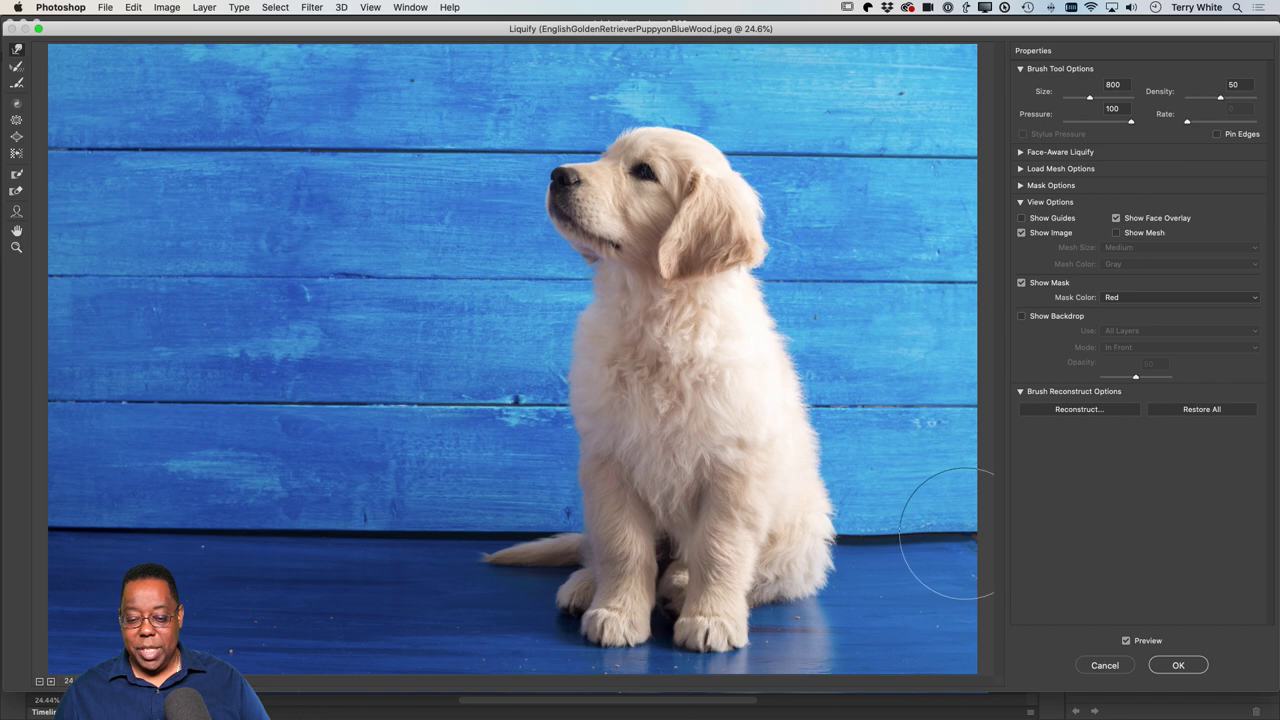
drag(951, 529, 937, 537)
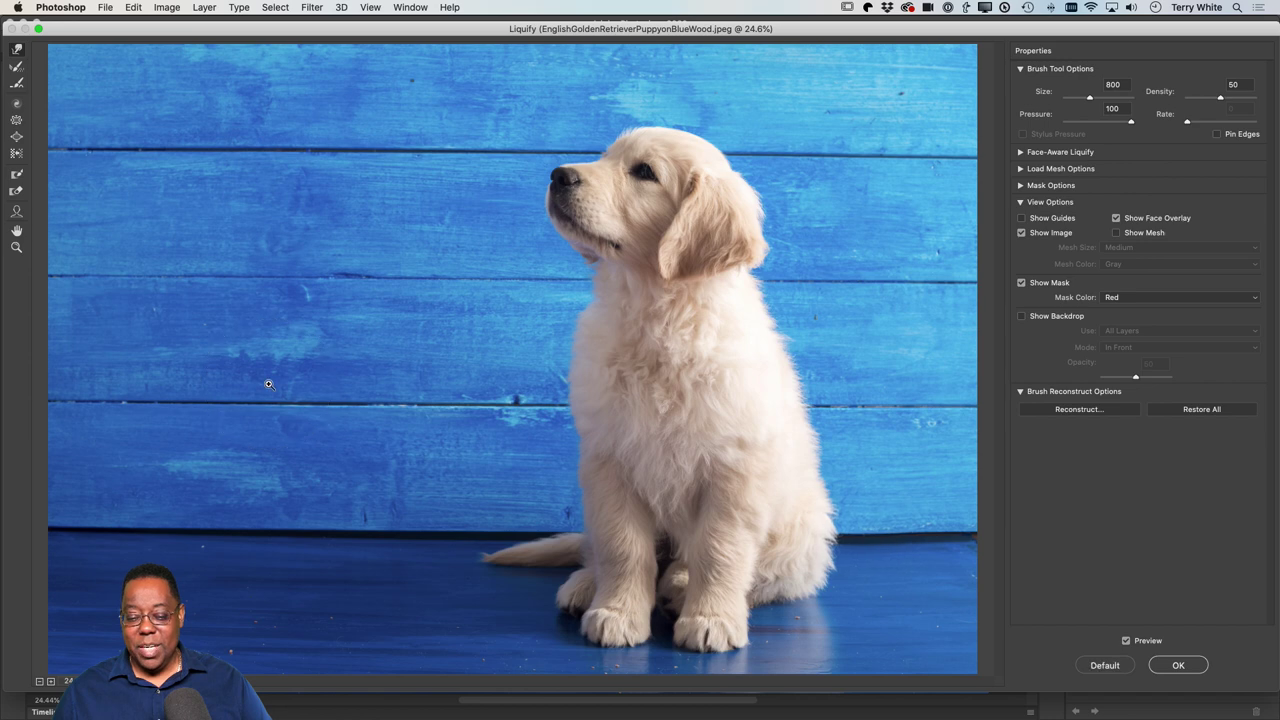
key(alt)
key(alt+super+z)
key(alt+super+z)
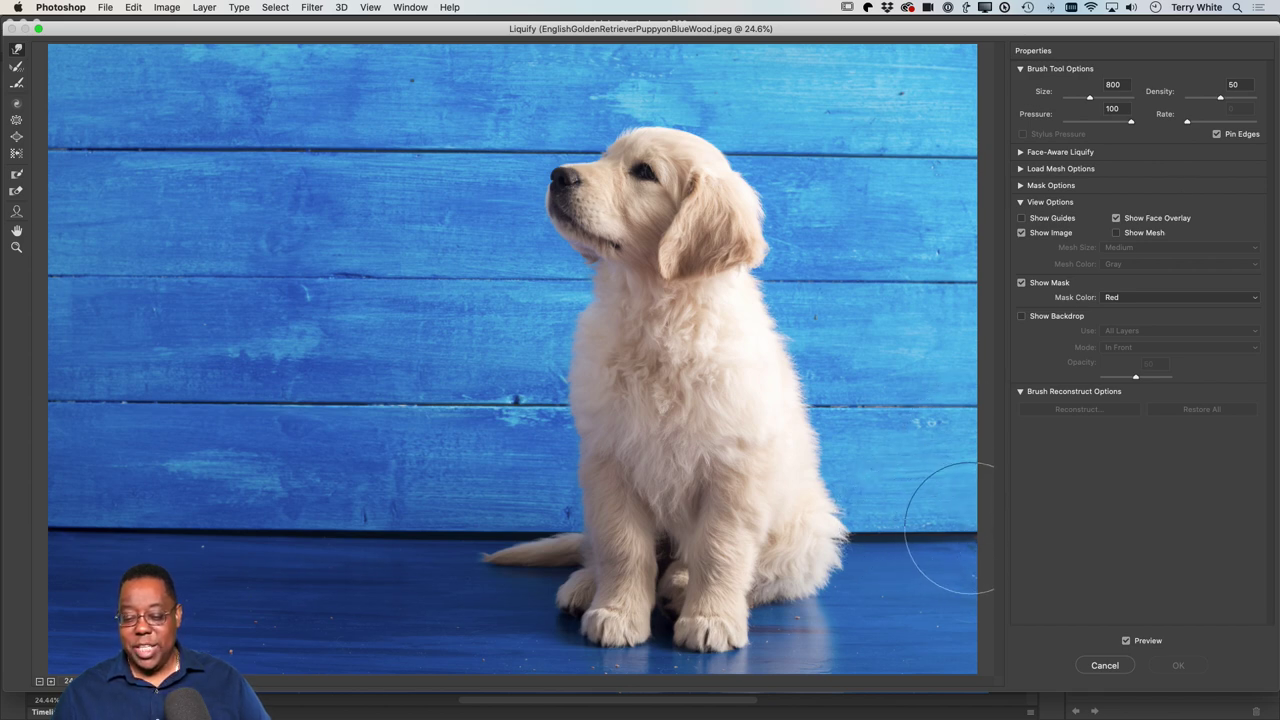
- After undoing trial floor warps, push the puppy's rear edge inward with a size-250 brush
mouse_move(943, 531)
mouse_down()
mouse_move(908, 534)
mouse_move(937, 510)
mouse_move(893, 517)
mouse_move(960, 505)
mouse_move(928, 470)
mouse_move(943, 519)
mouse_move(943, 490)
mouse_move(930, 525)
mouse_up()
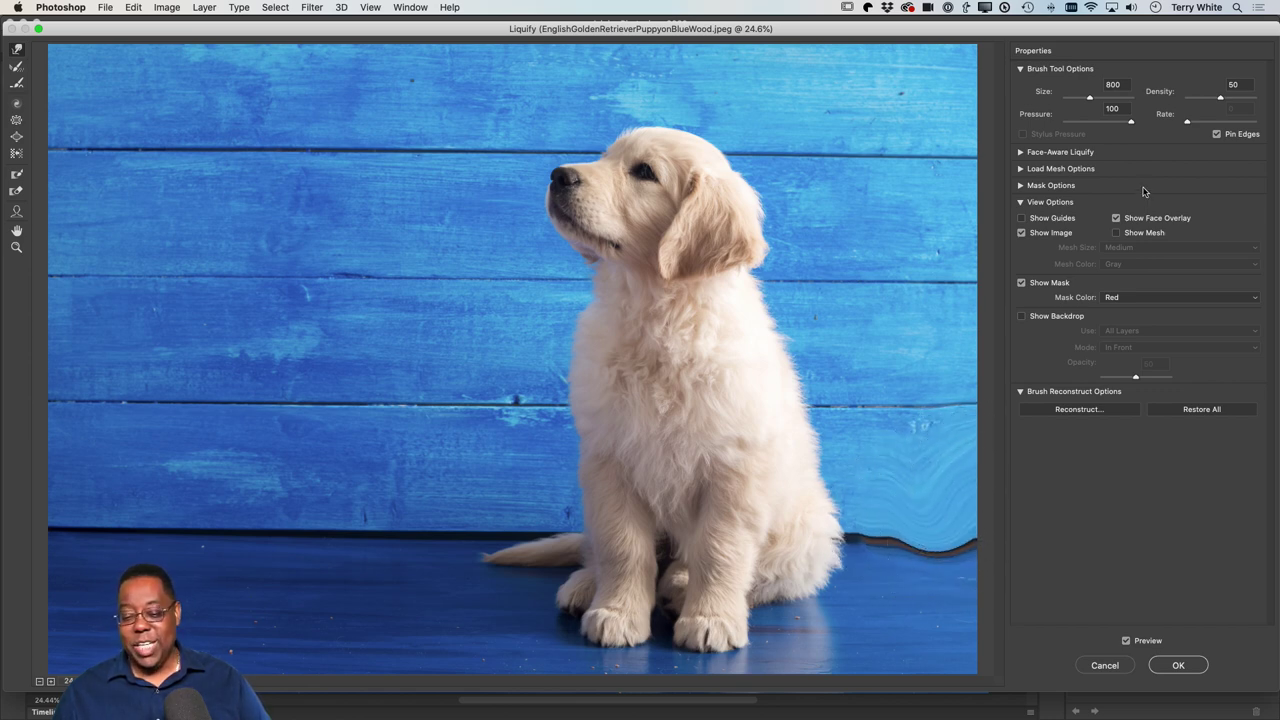
key(alt)
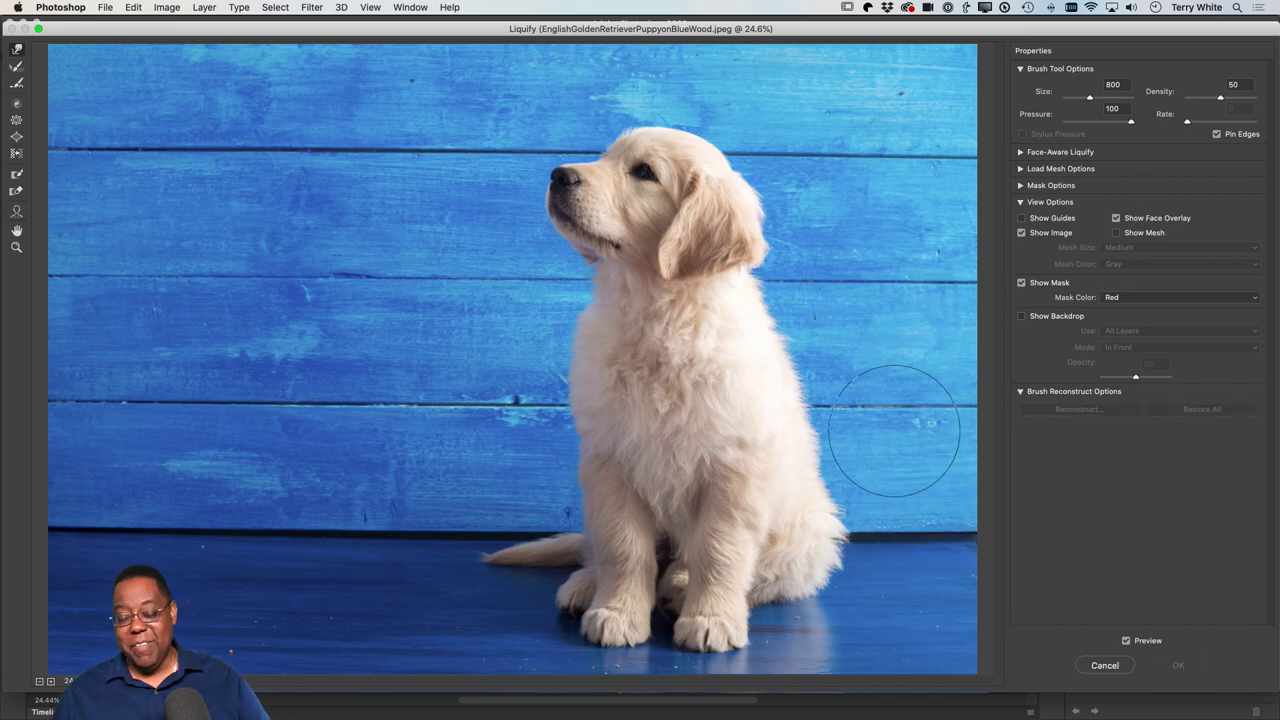
mouse_move(905, 512)
mouse_down()
mouse_move(860, 523)
mouse_move(880, 543)
mouse_move(895, 535)
mouse_up()
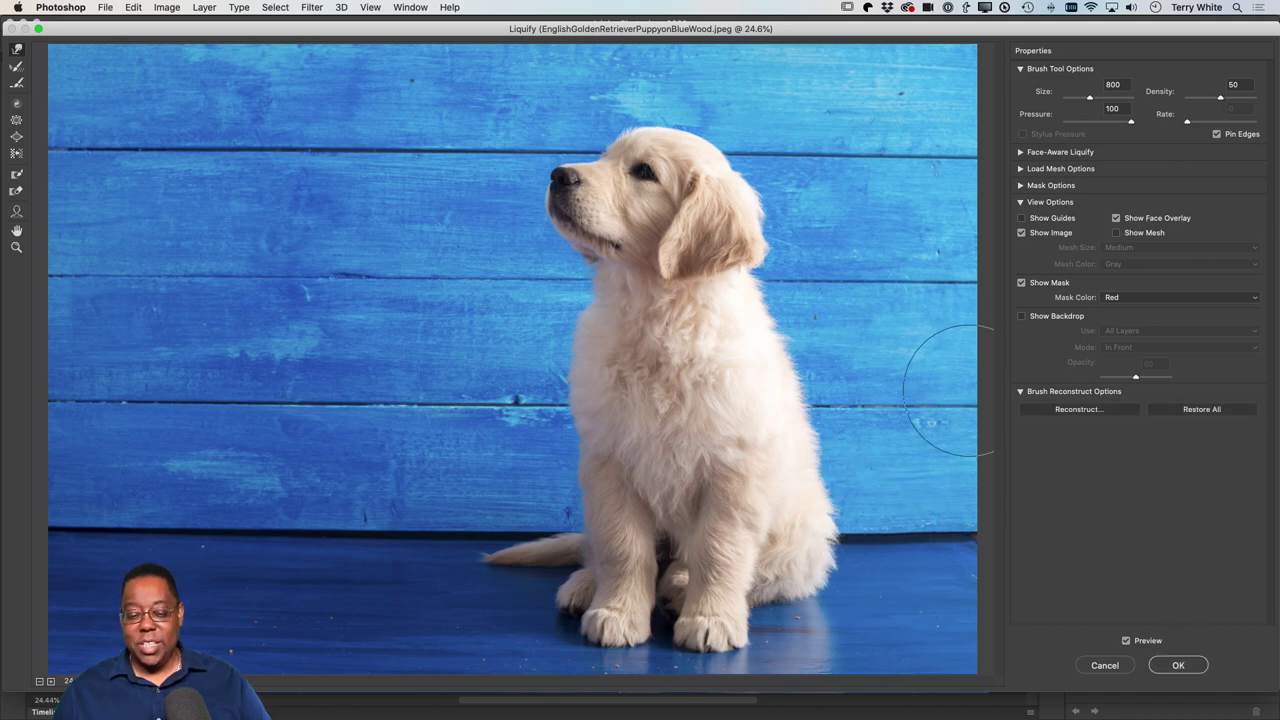
key(alt)
key(super+z)
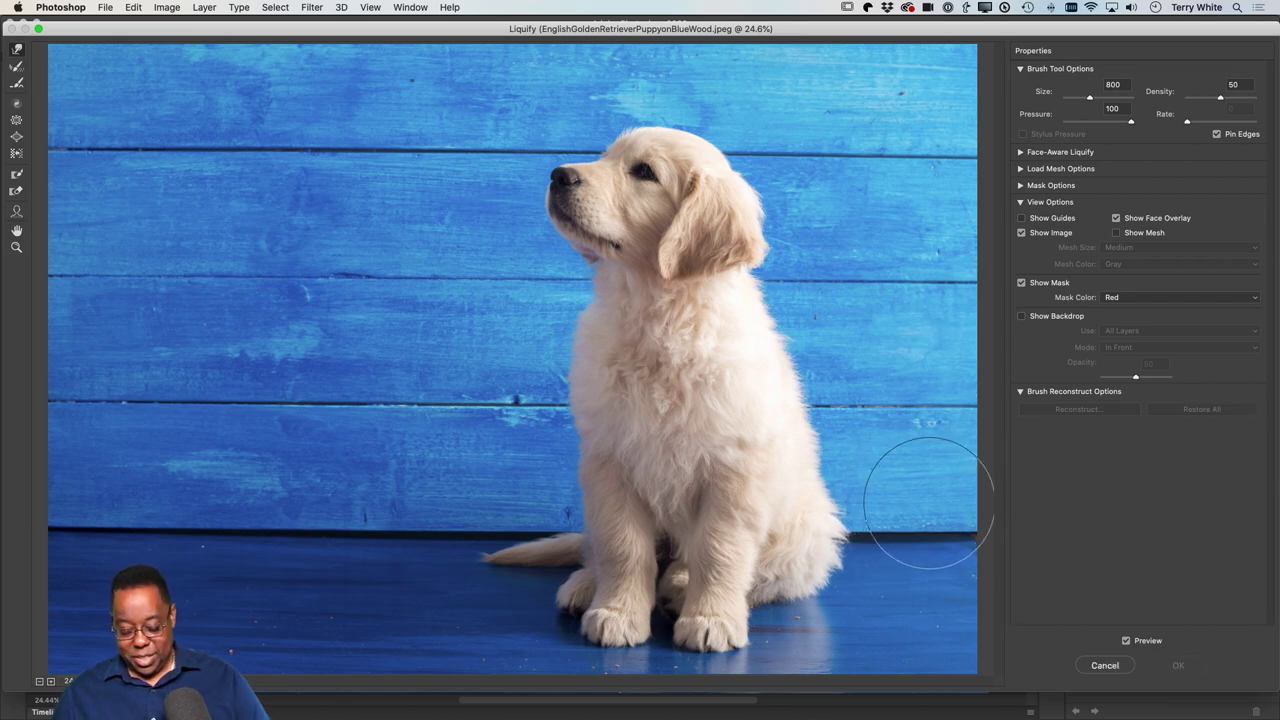
key(bracketleft)
key(bracketleft)
key(bracketleft)
key(bracketleft)
key(bracketleft)
key(bracketleft)
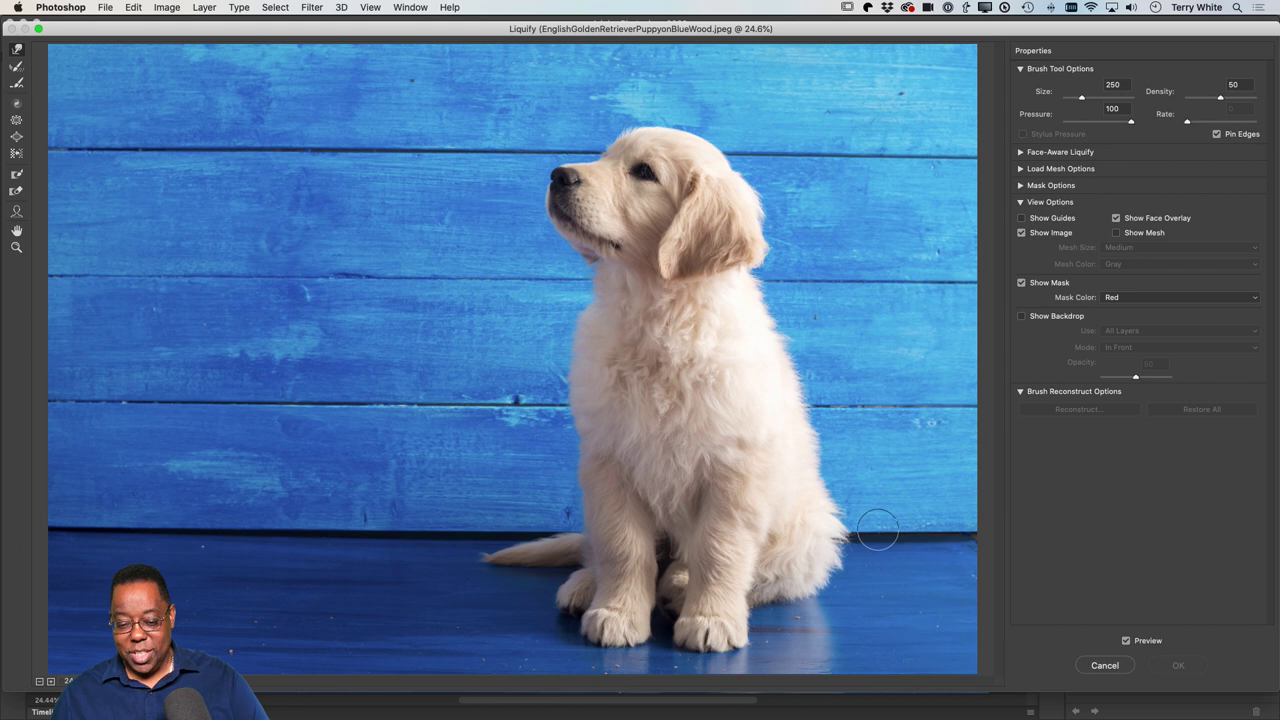
drag(874, 535, 834, 531)
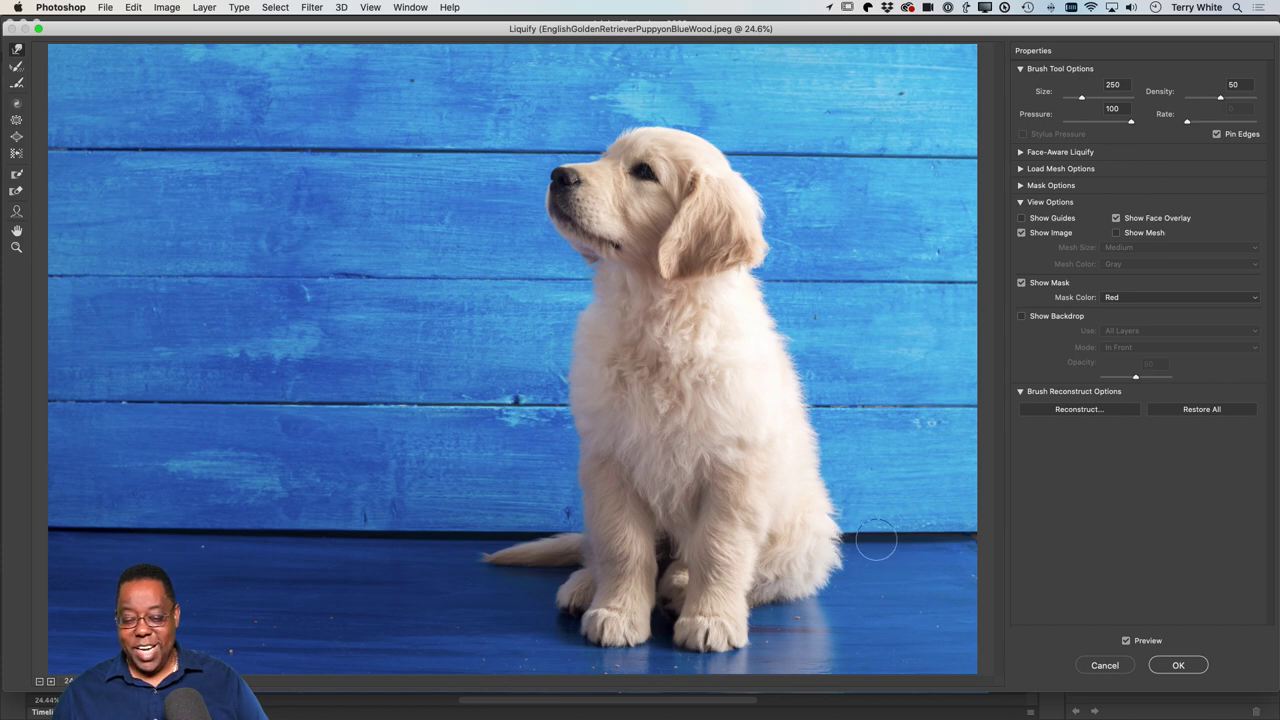
- Apply Liquify as a smart filter on Layer 0 and scroll the Adobe Stock library
key(Return)
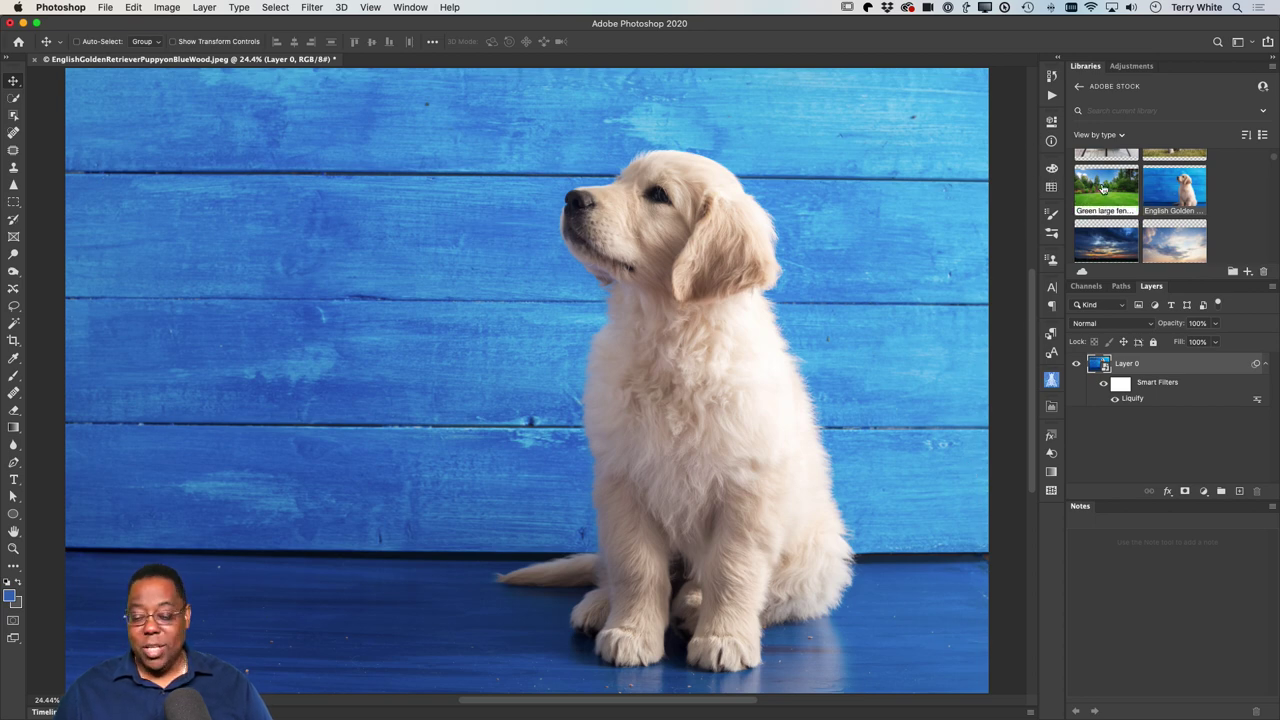
scroll(1175, 198, down, 10)
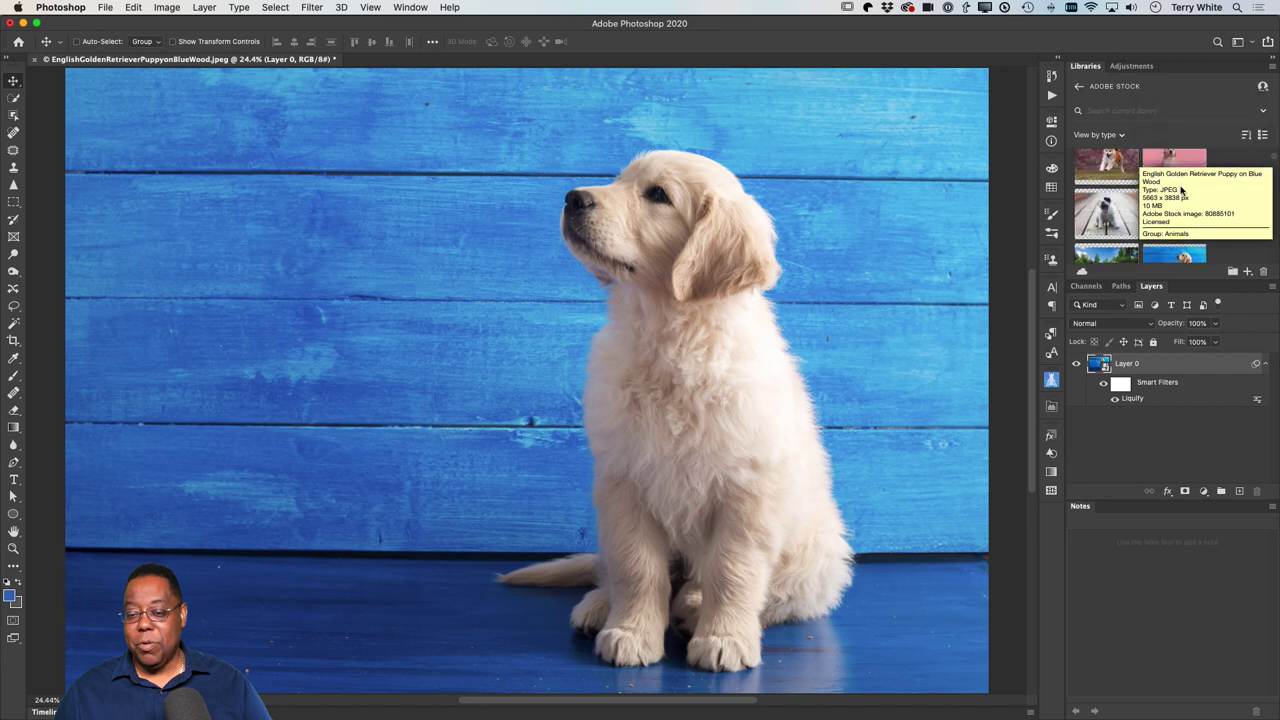
scroll(1182, 190, down, 10)
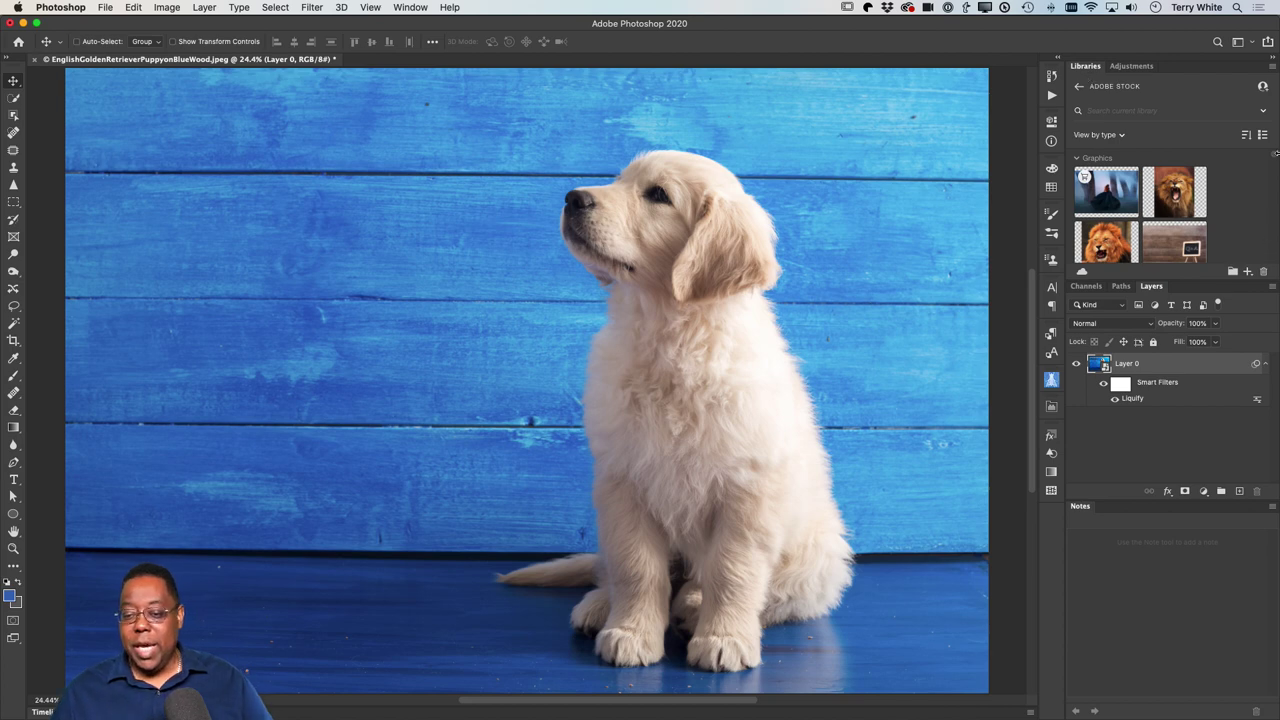
- Open and dismiss the Adobe Stock library's options menu, then scroll through its contents
click(1273, 66)
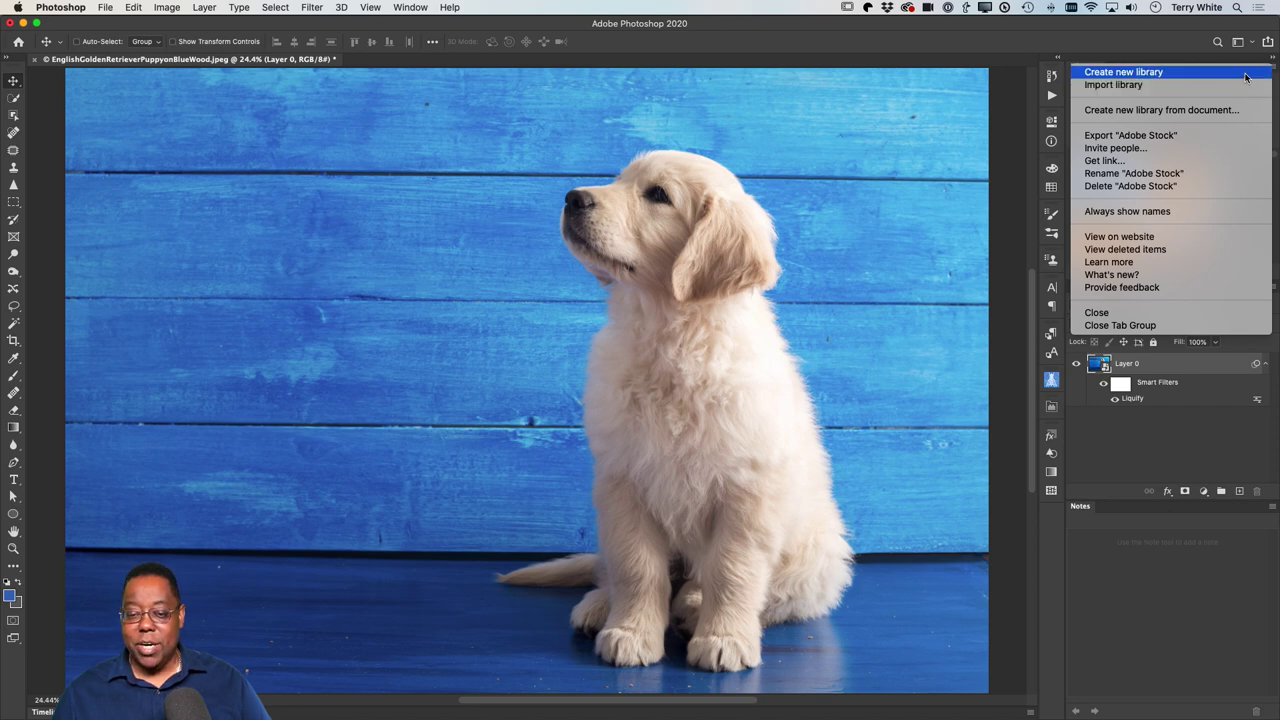
click(969, 162)
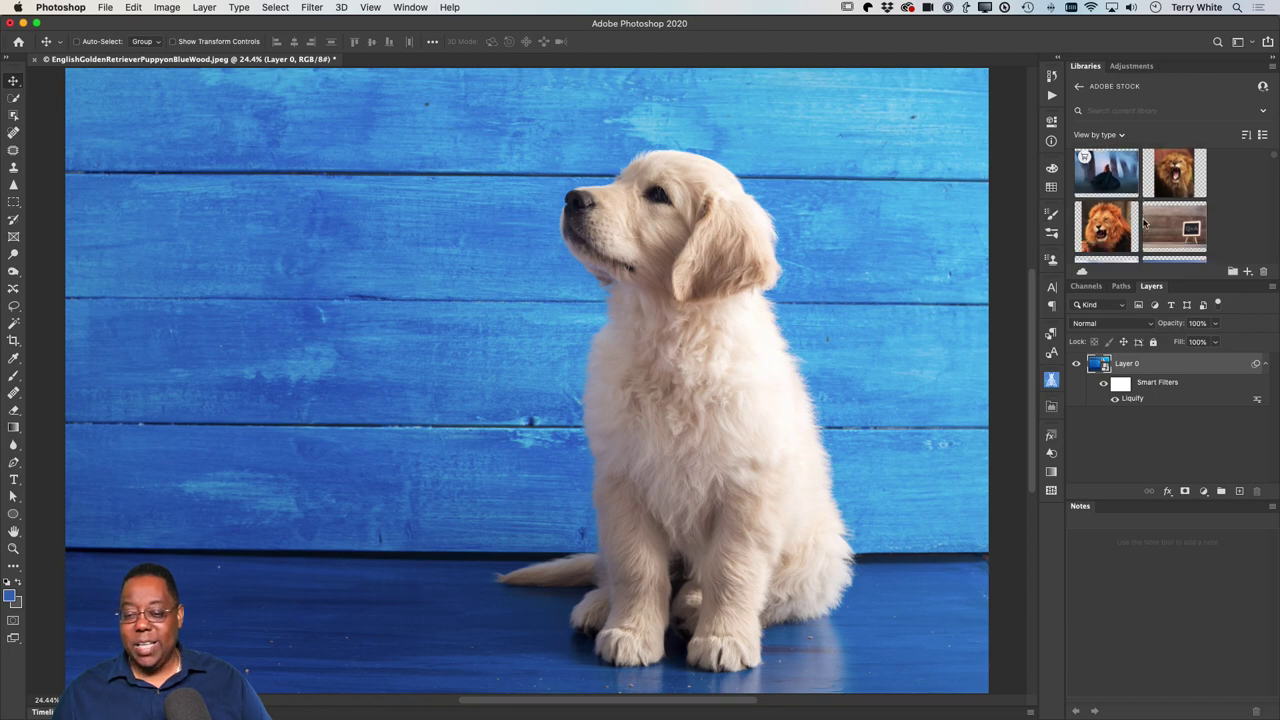
scroll(1145, 222, down, 5)
scroll(1145, 222, down, 10)
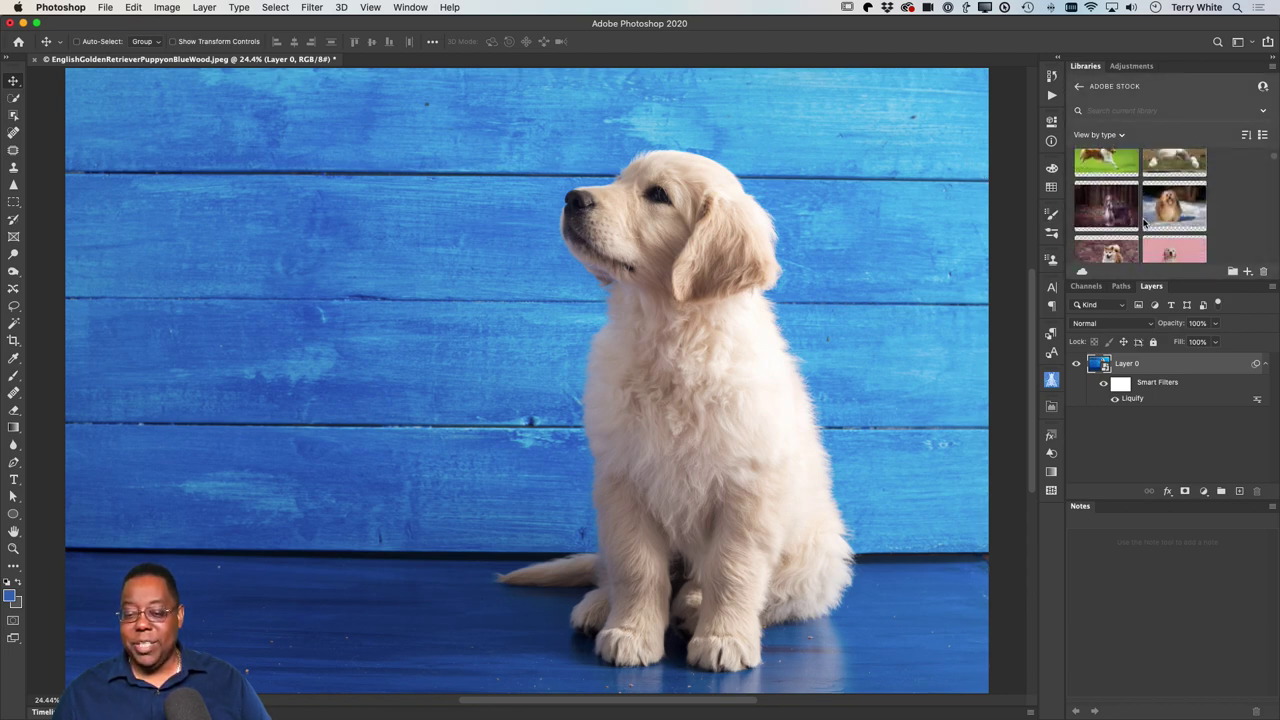
scroll(1145, 222, down, 2)
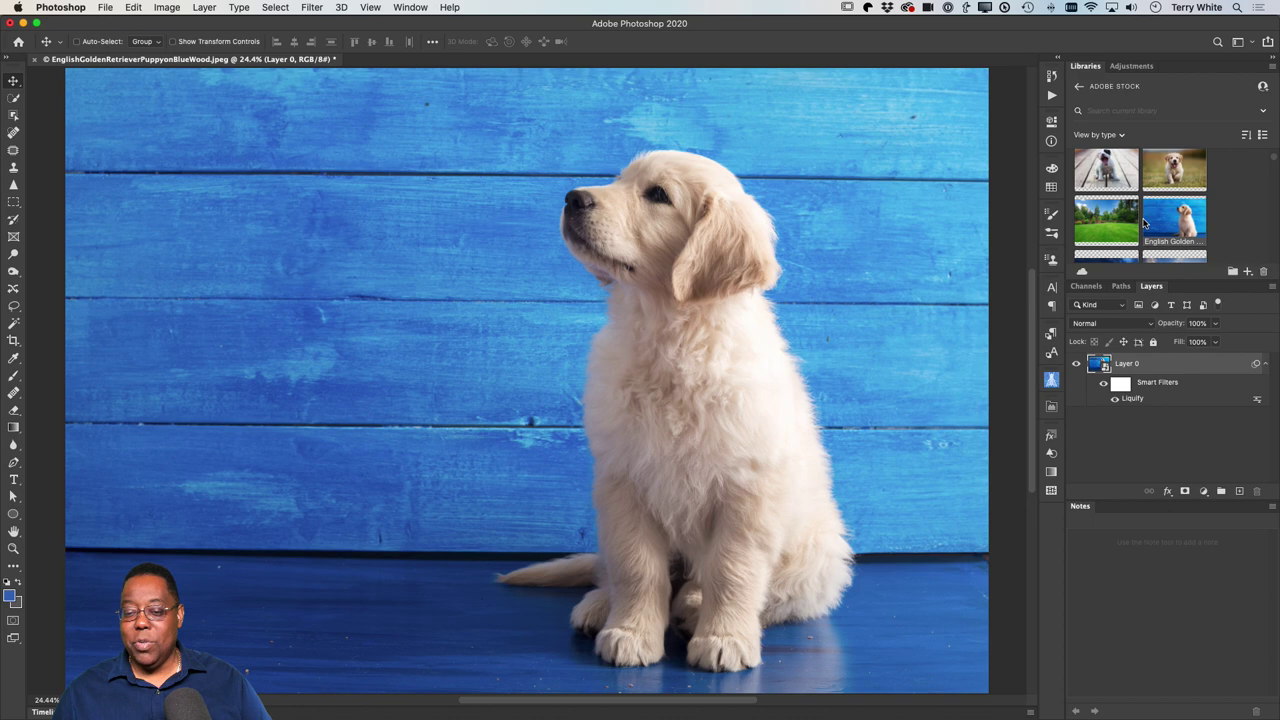
scroll(1145, 222, down, 8)
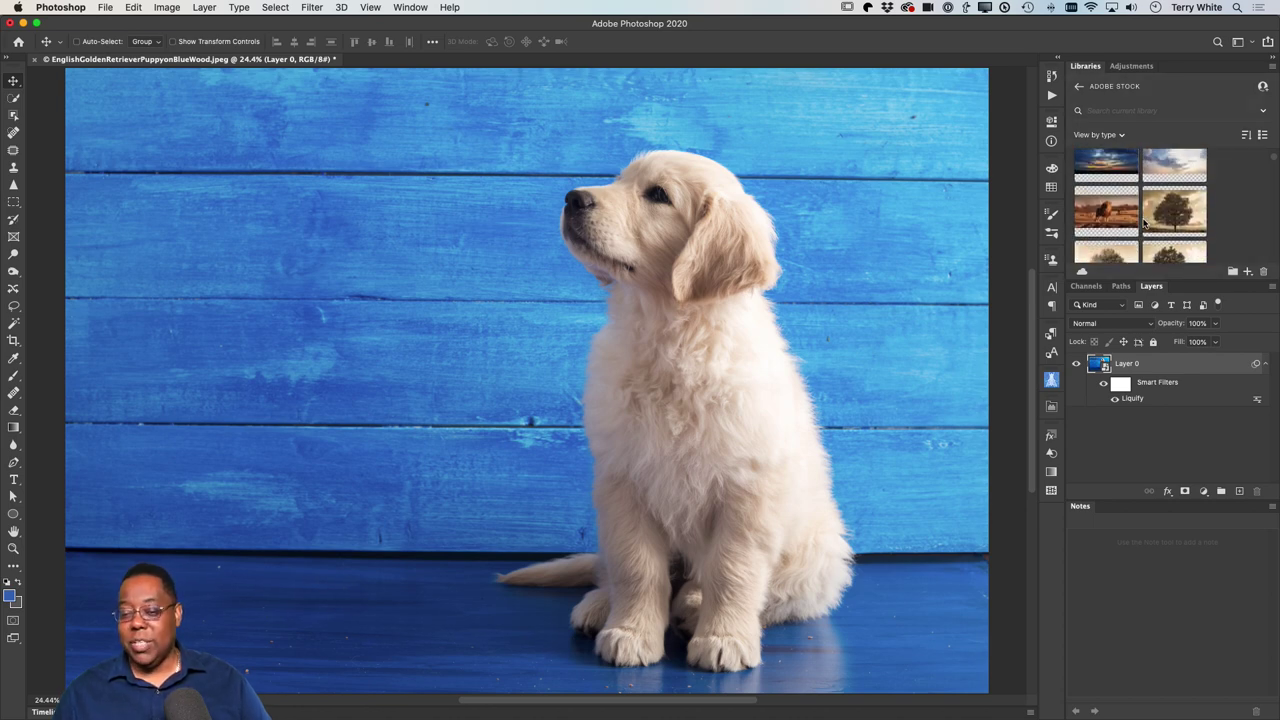
scroll(1145, 222, down, 8)
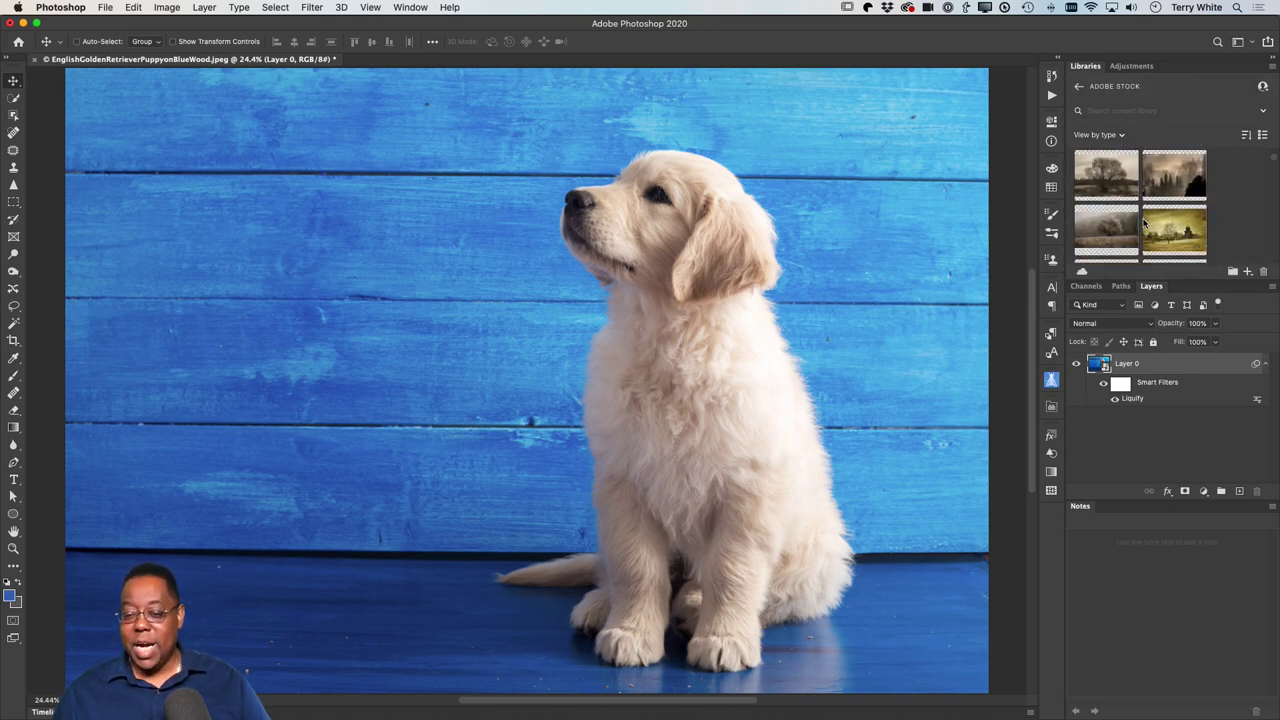
scroll(1145, 222, down, 8)
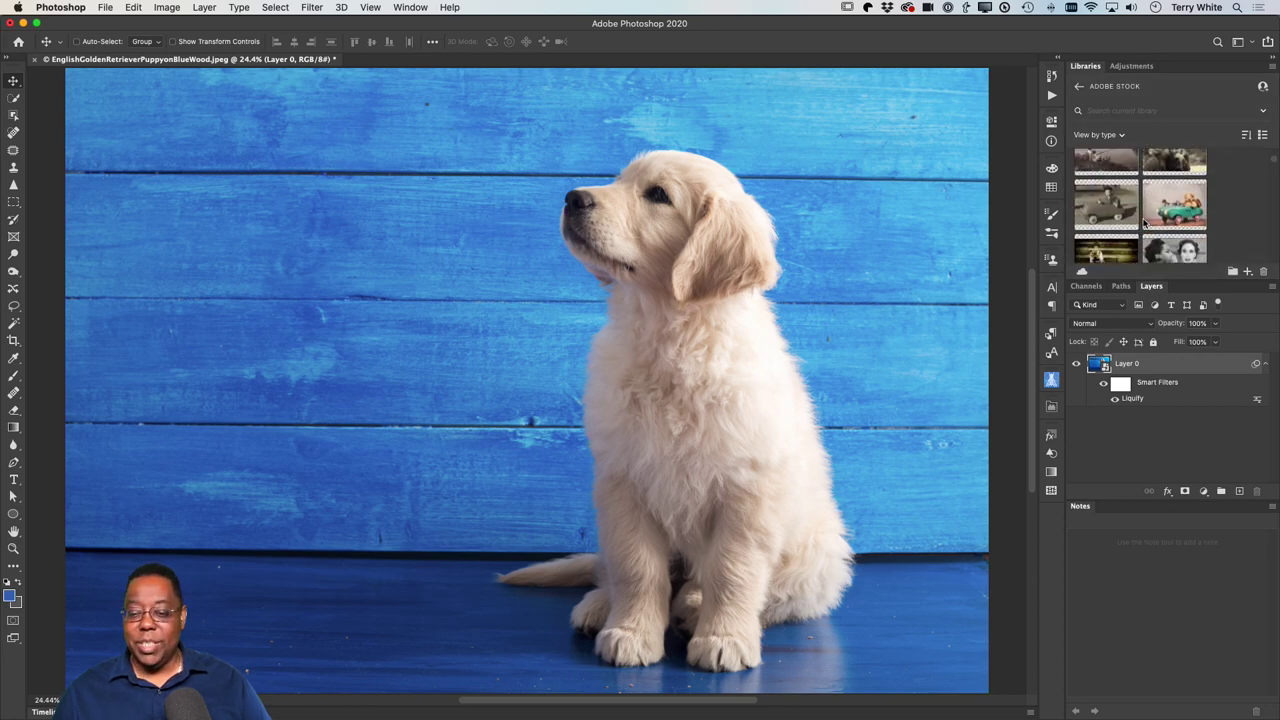
scroll(1145, 222, down, 4)
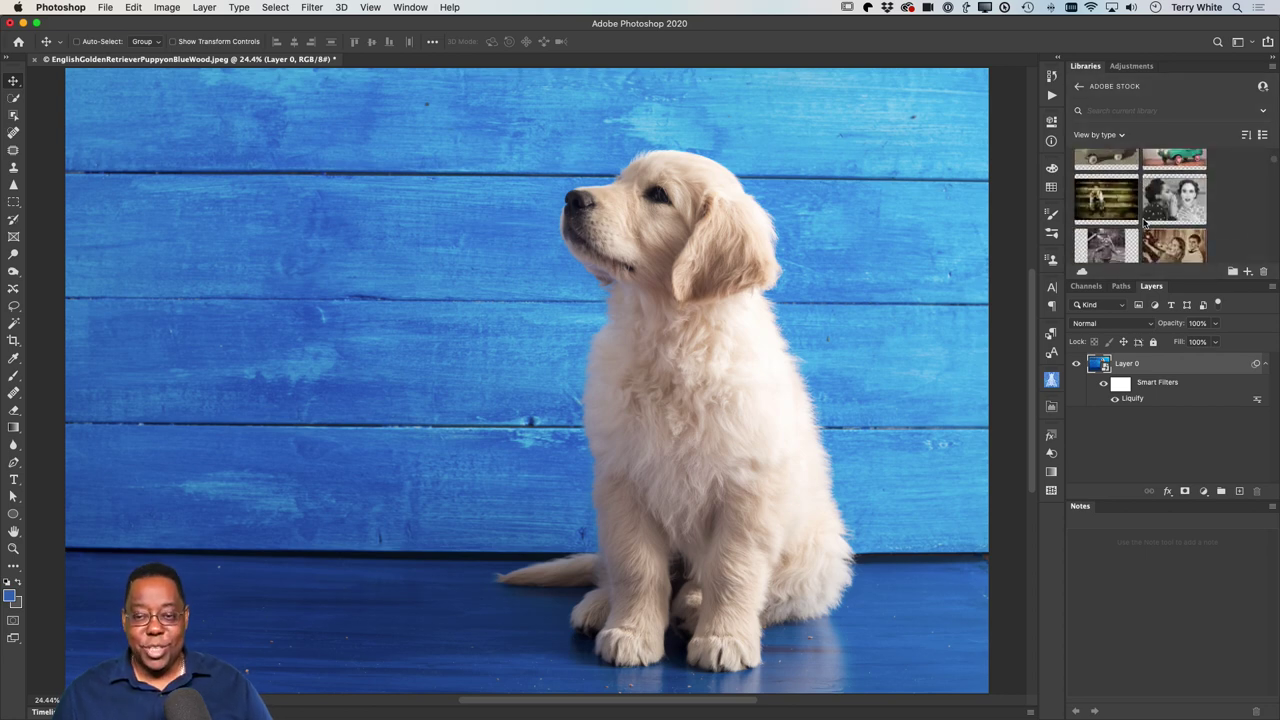
mouse_move(1137, 224)
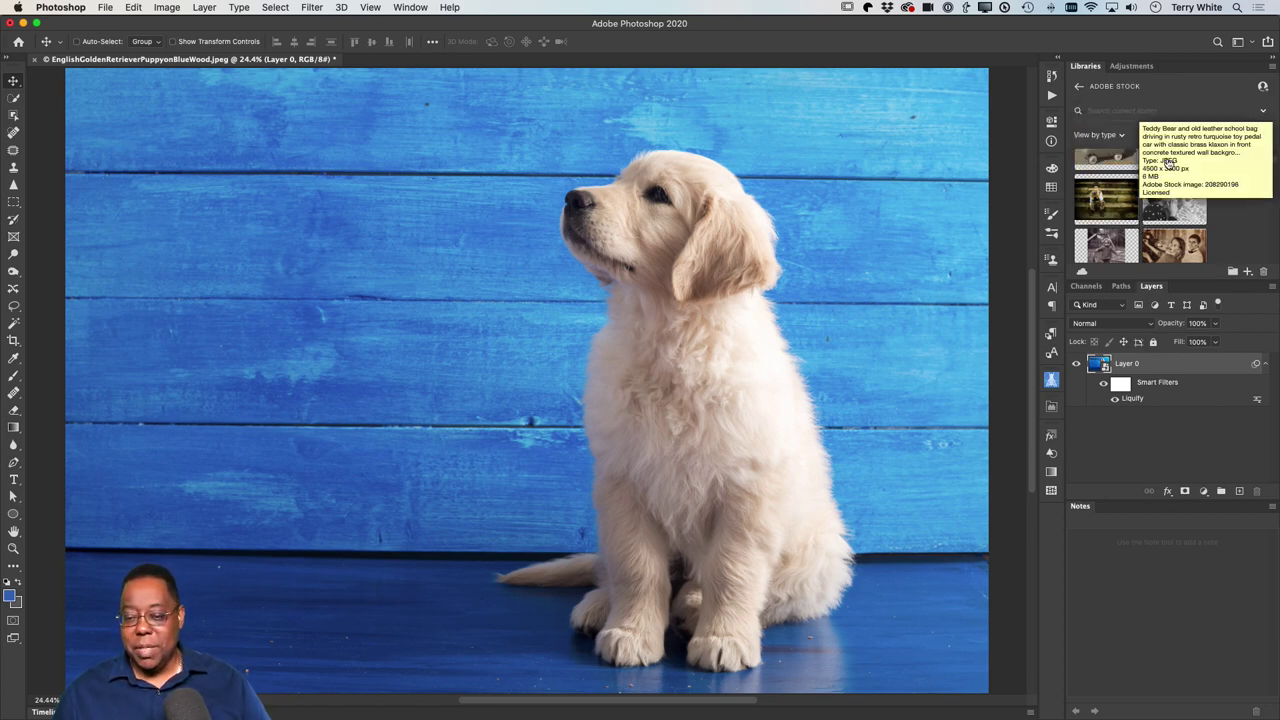
- Return to the list of libraries and open the Adobe Live 2020 library
scroll(1130, 145, up, 1)
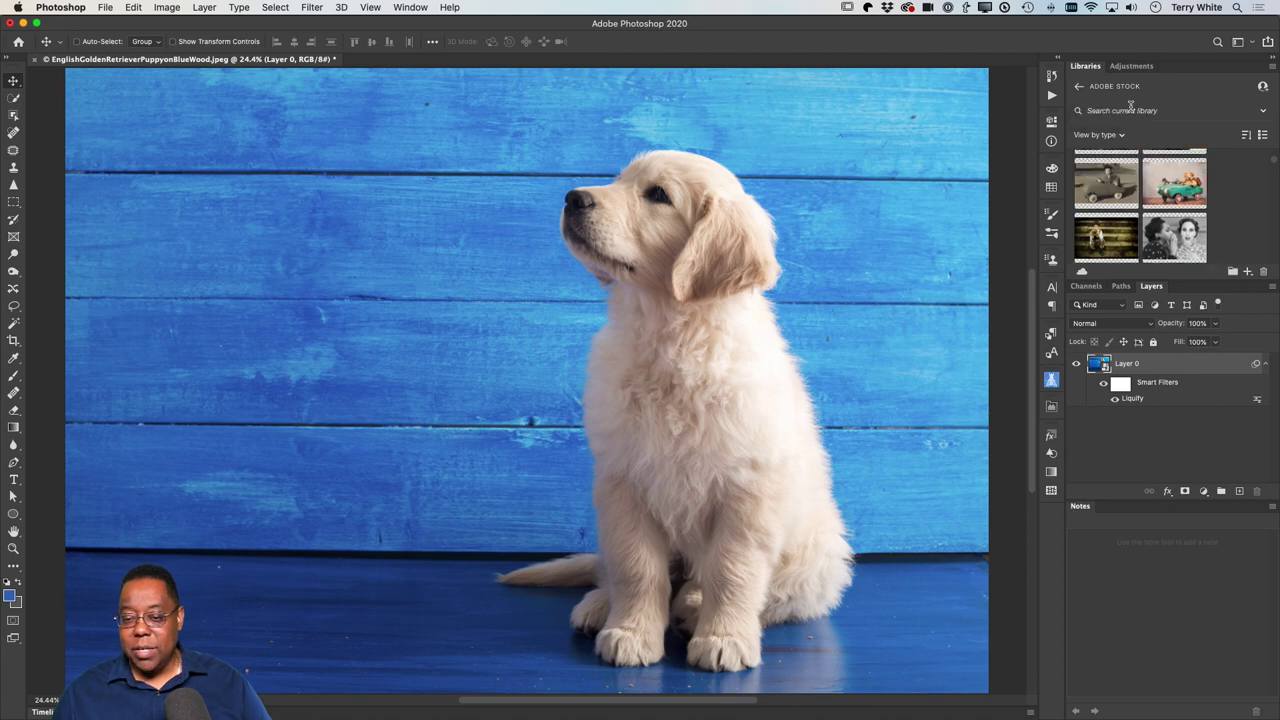
click(1079, 86)
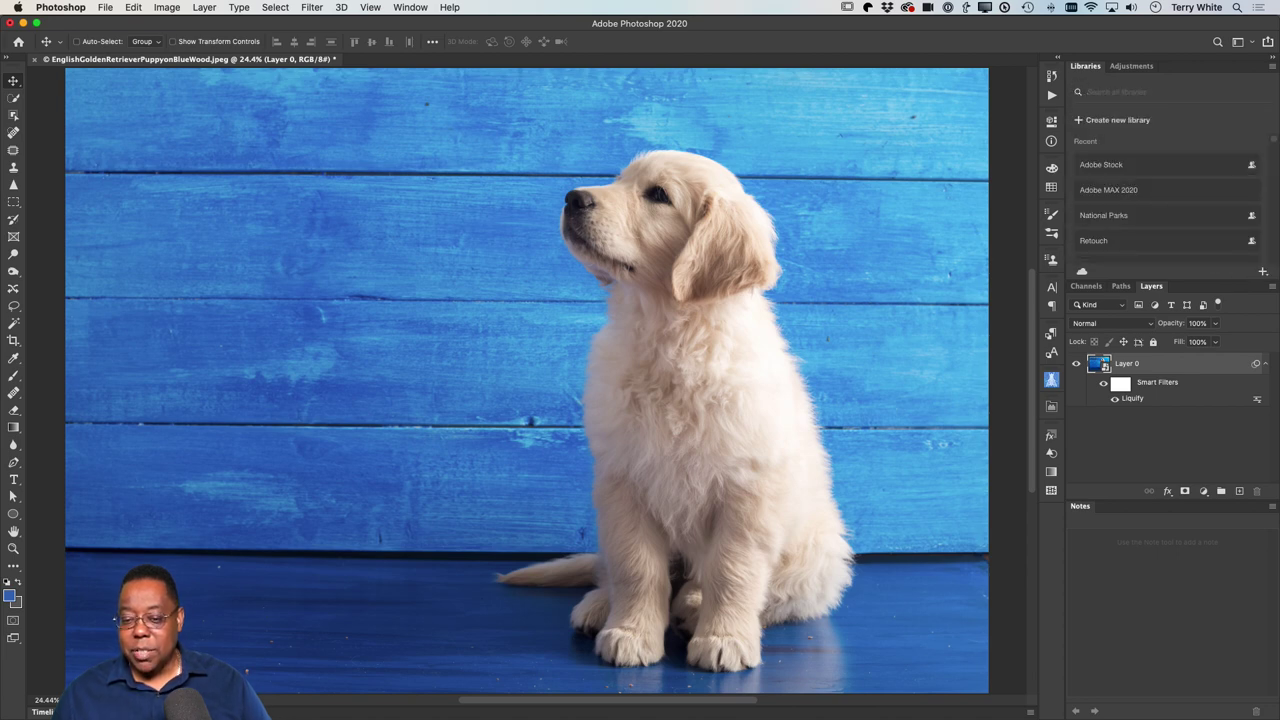
scroll(1205, 236, down, 1)
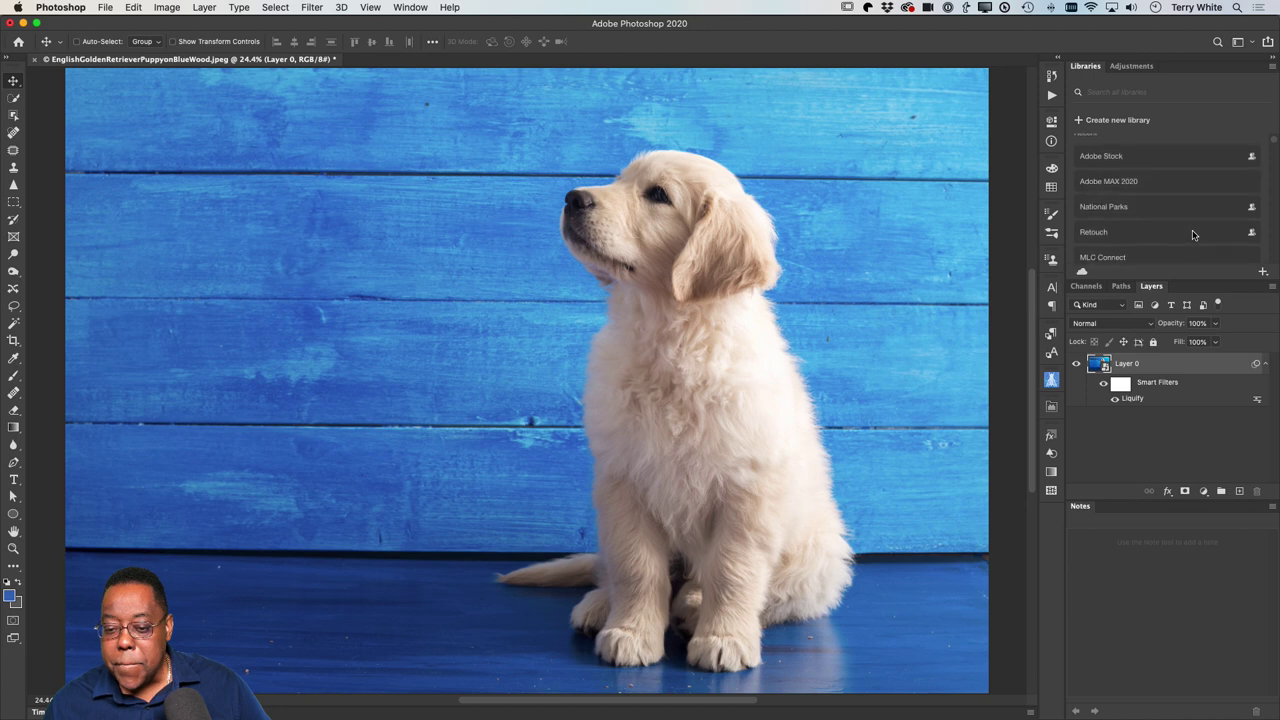
scroll(1193, 236, down, 5)
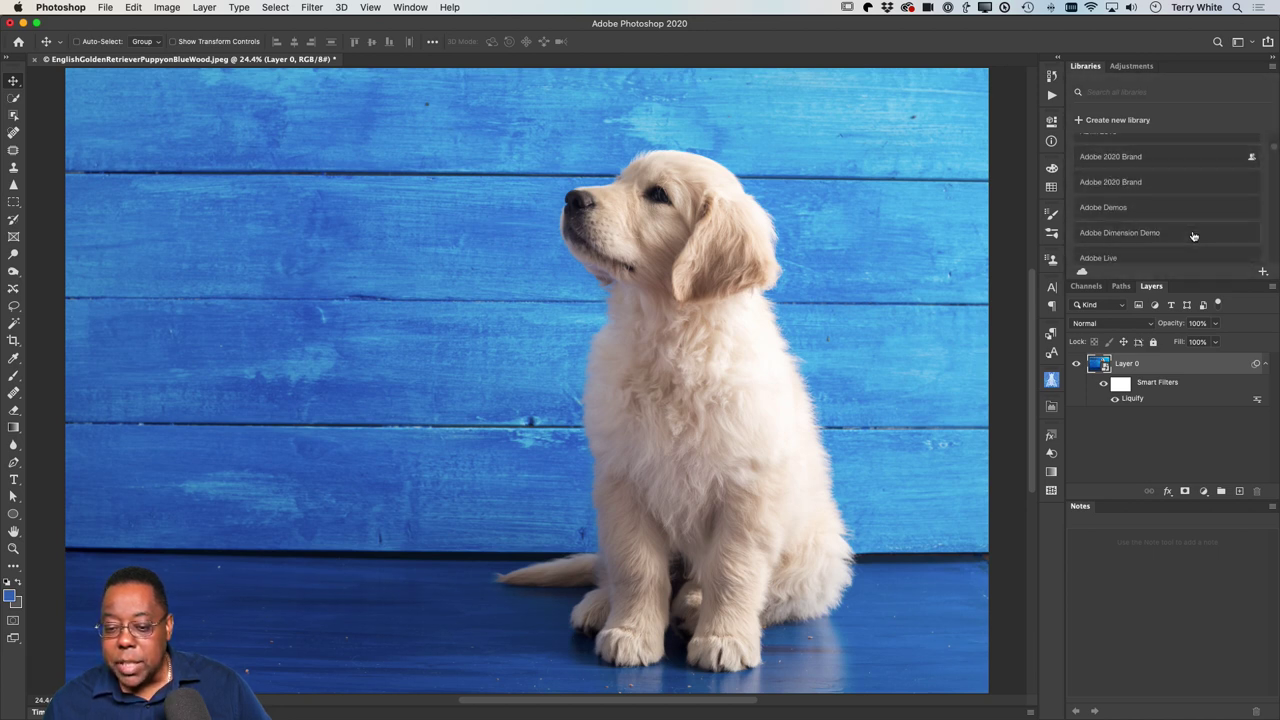
click(1193, 236)
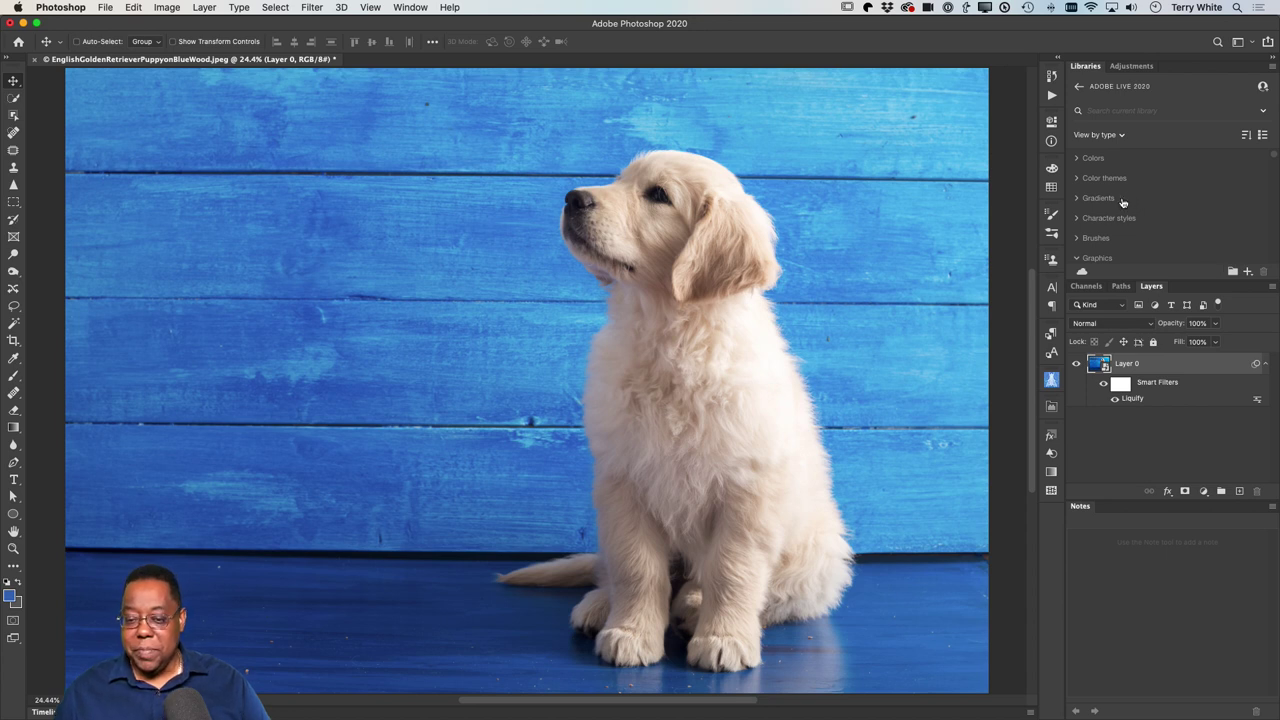
- Add the puppy photo's Layer 0 to Adobe Live 2020 as a graphic
scroll(1107, 211, down, 10)
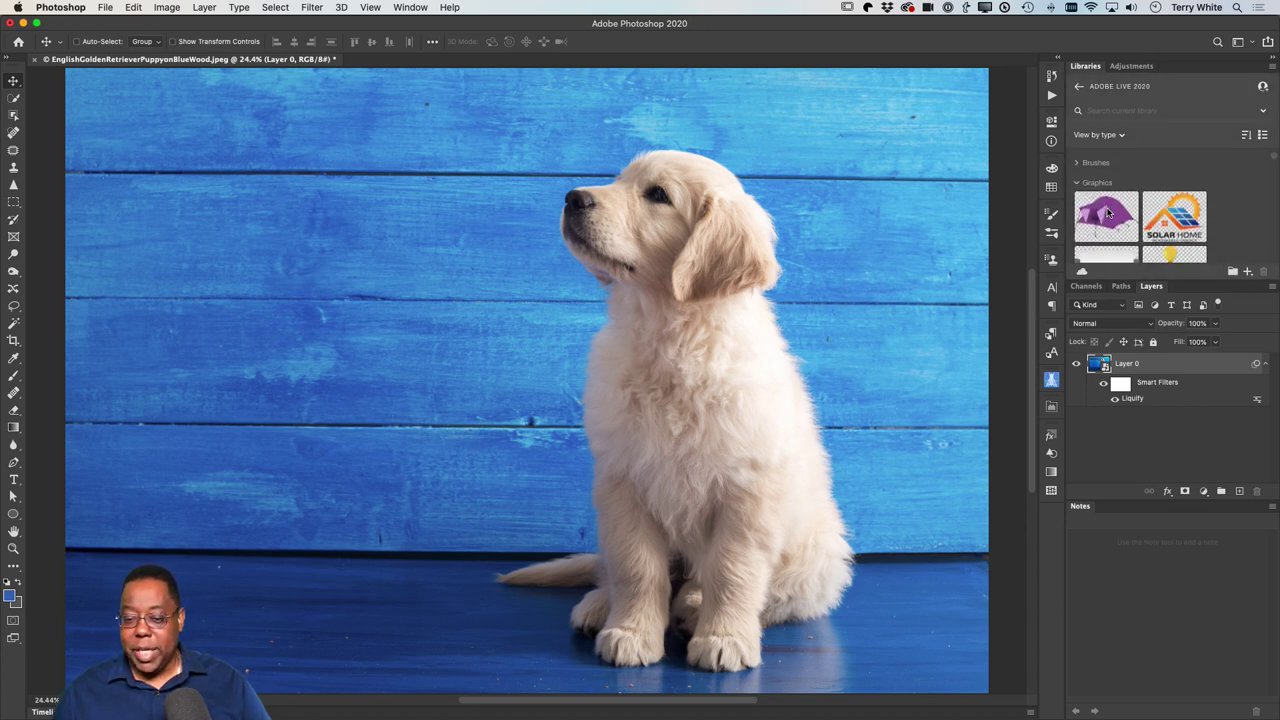
scroll(1107, 211, down, 10)
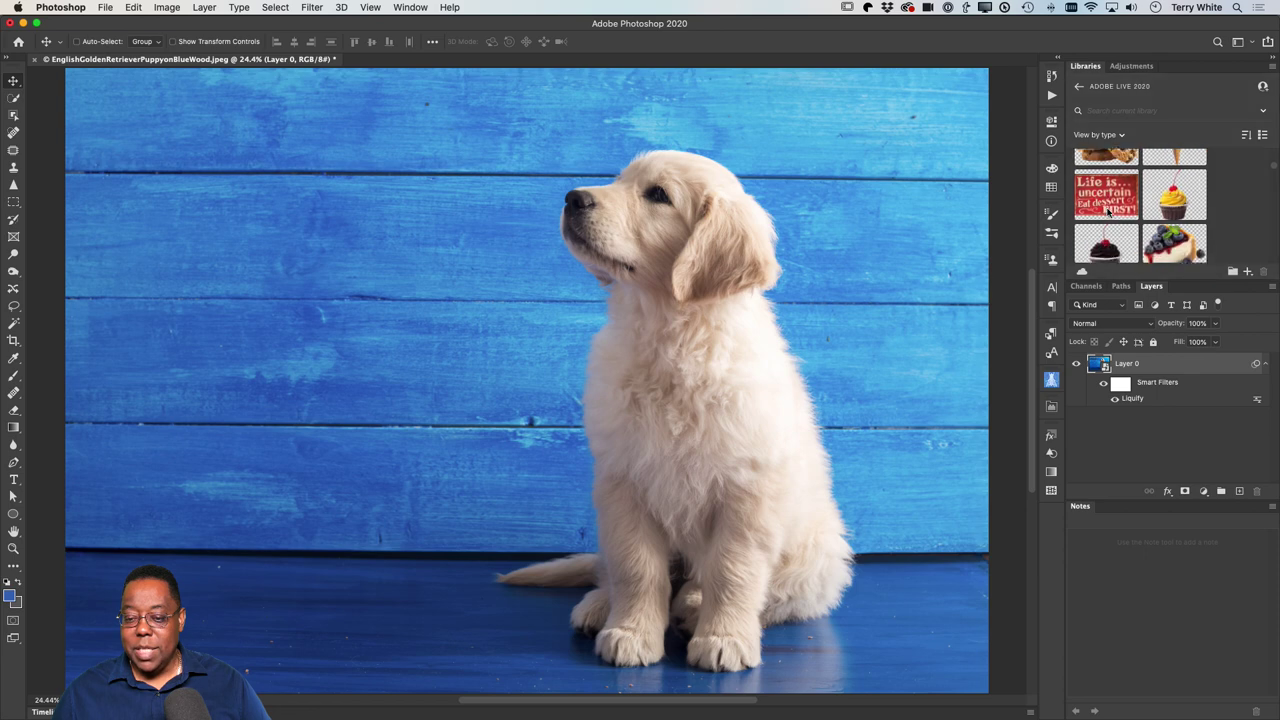
scroll(1108, 211, down, 5)
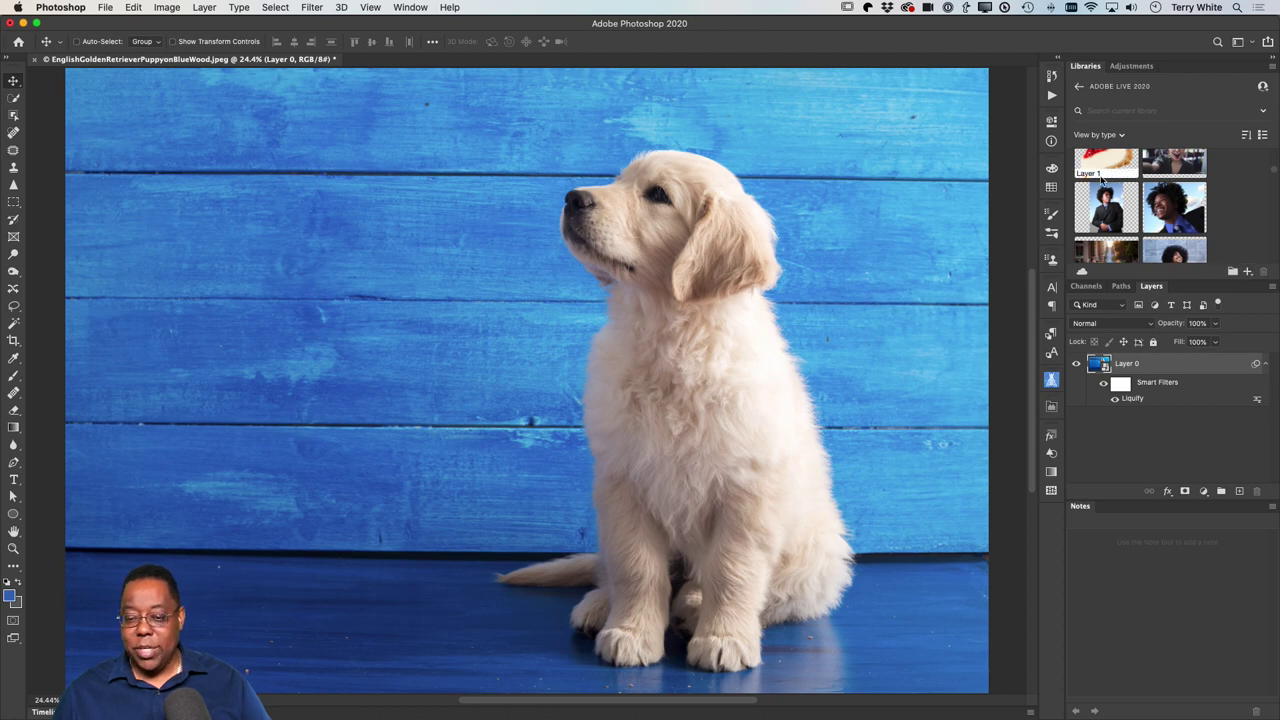
click(1247, 273)
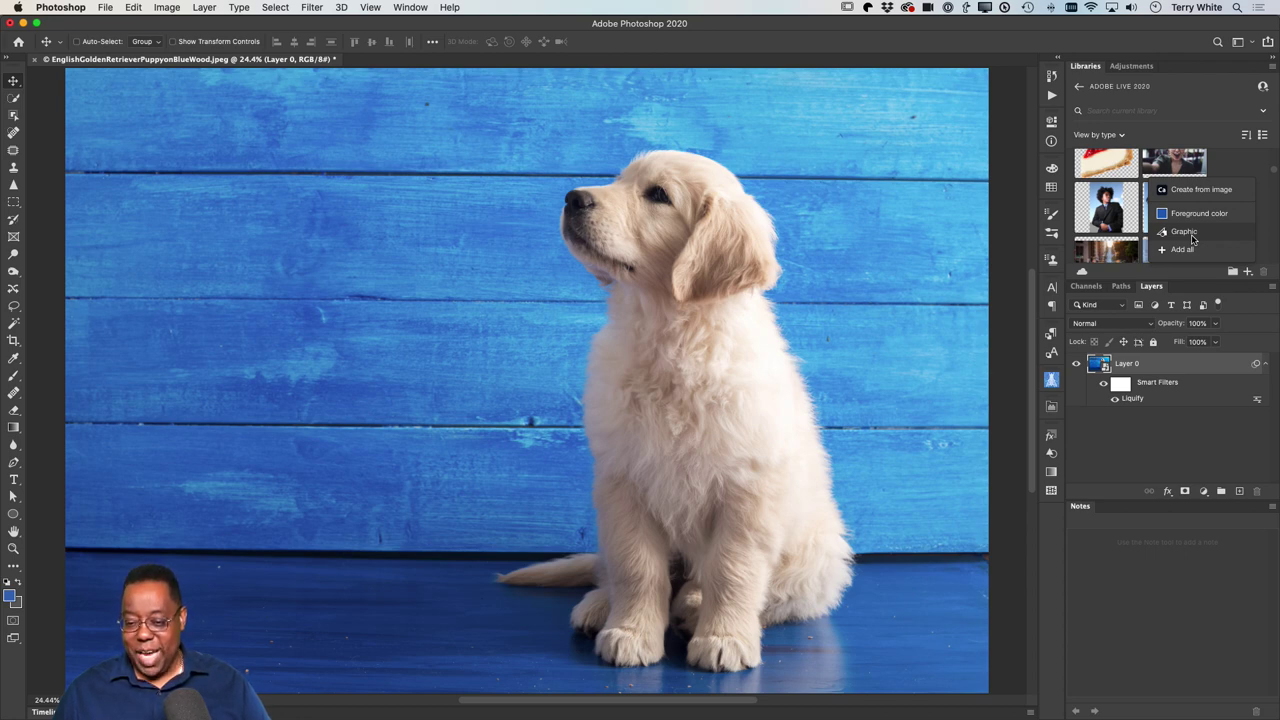
click(1190, 234)
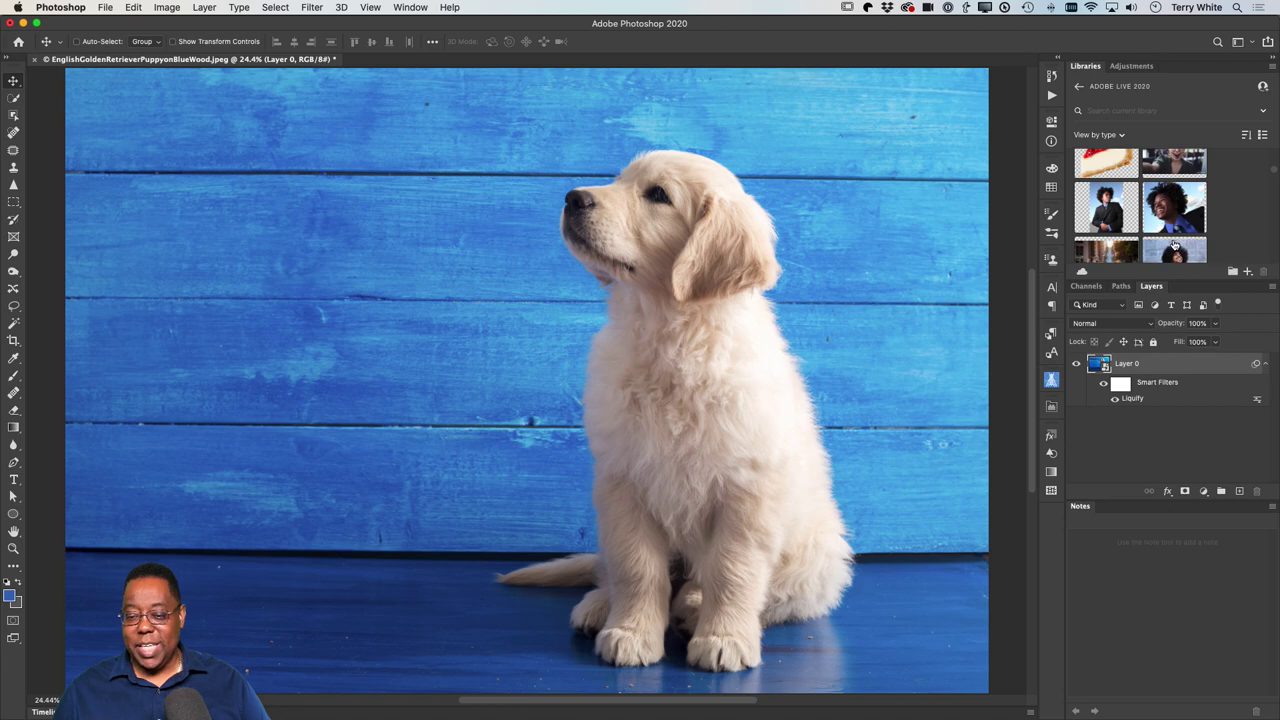
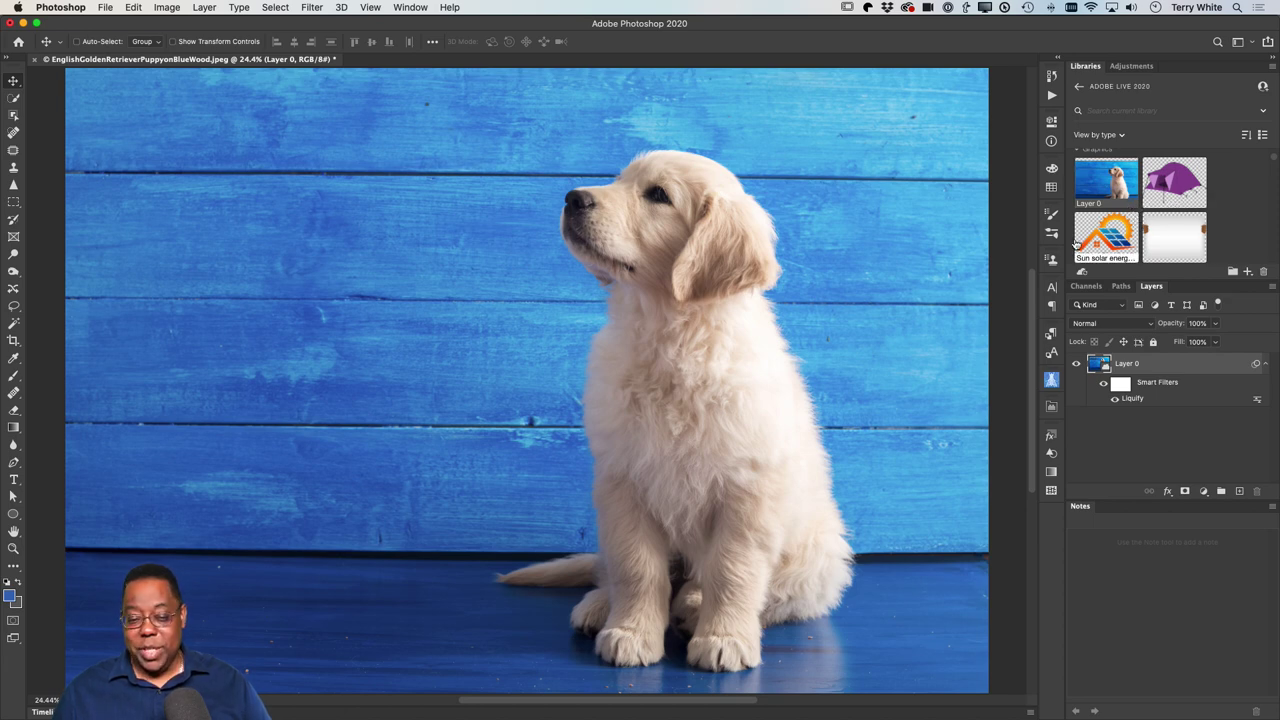
- Switch from Photoshop to Finder's For Print folder window
mouse_move(1115, 210)
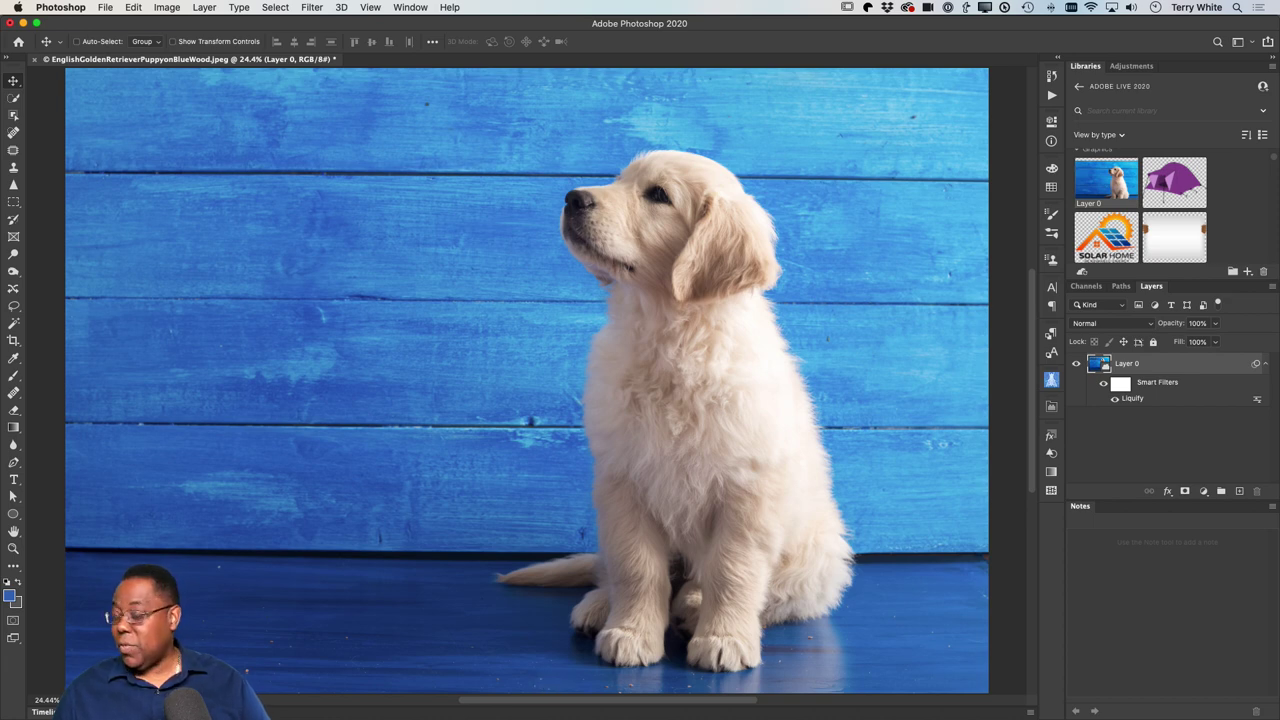
key(super+Tab)
key(super+Tab)
key(super+Tab)
key(super+Tab)
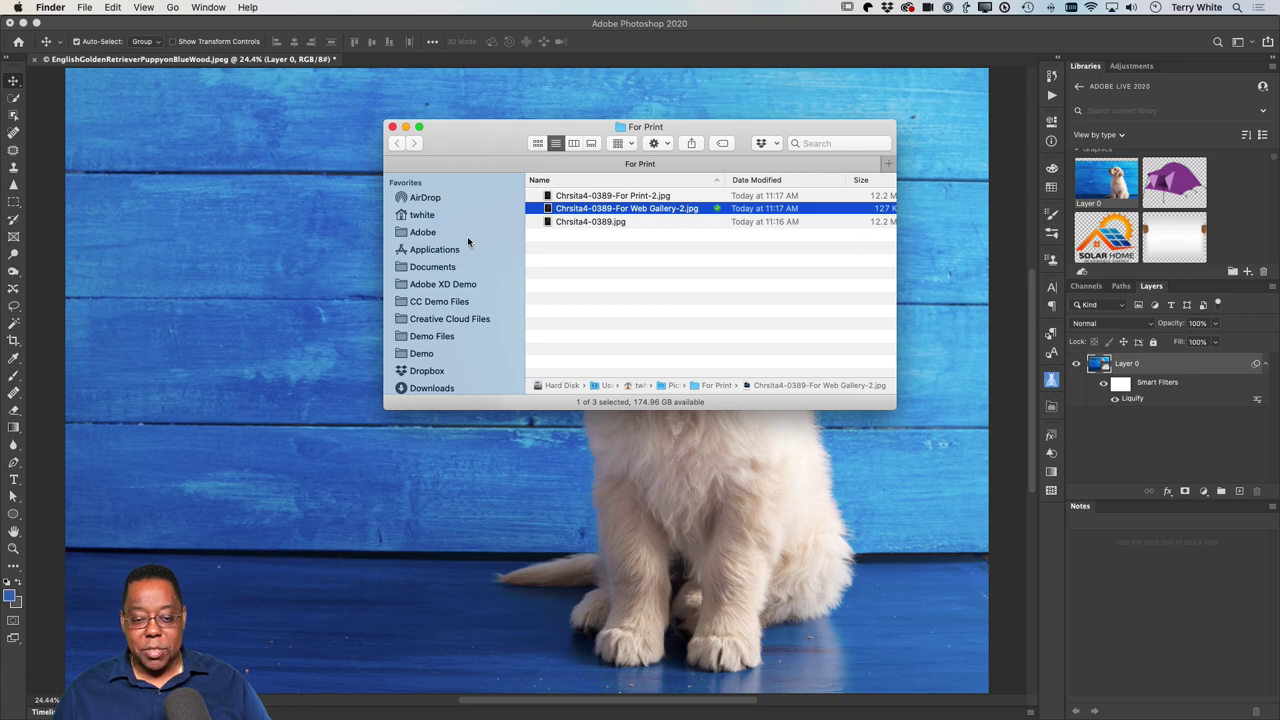
- Quick Look the photos in the For Print folder, including Chrsita4-0389.jpg
key(space)
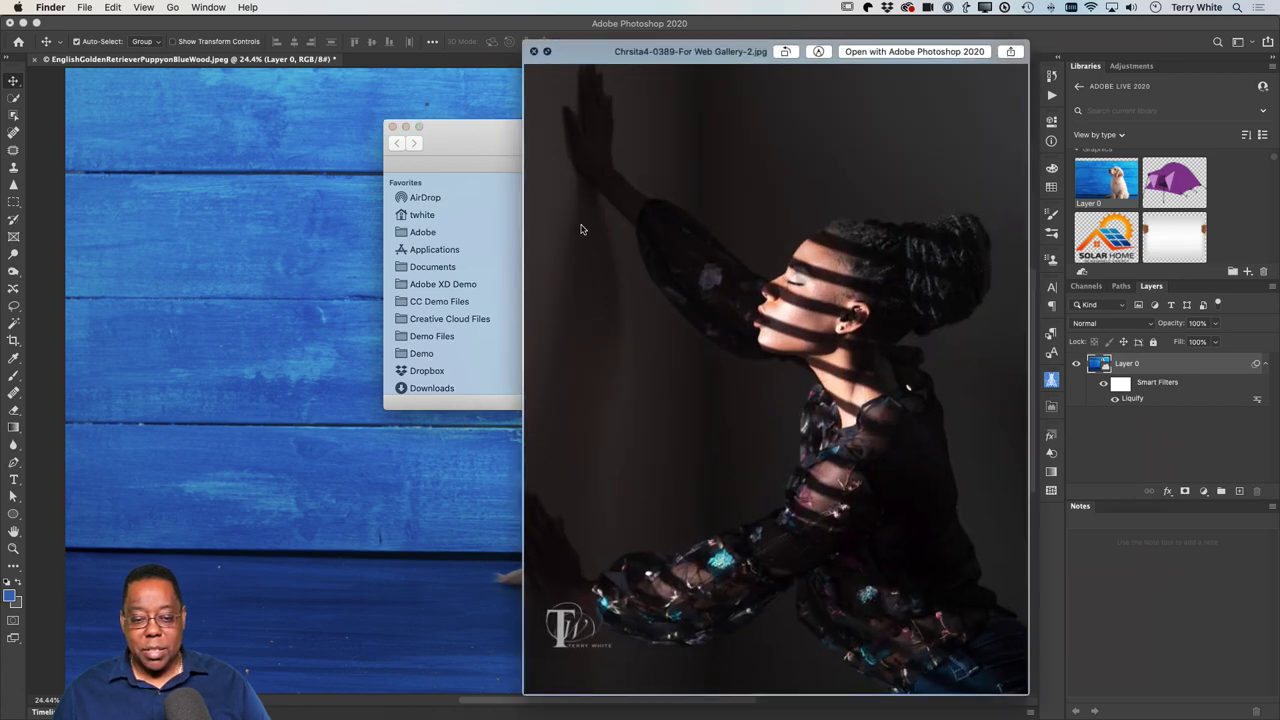
key(space)
key(Return)
key(BackSpace)
key(Return)
click(567, 224)
key(space)
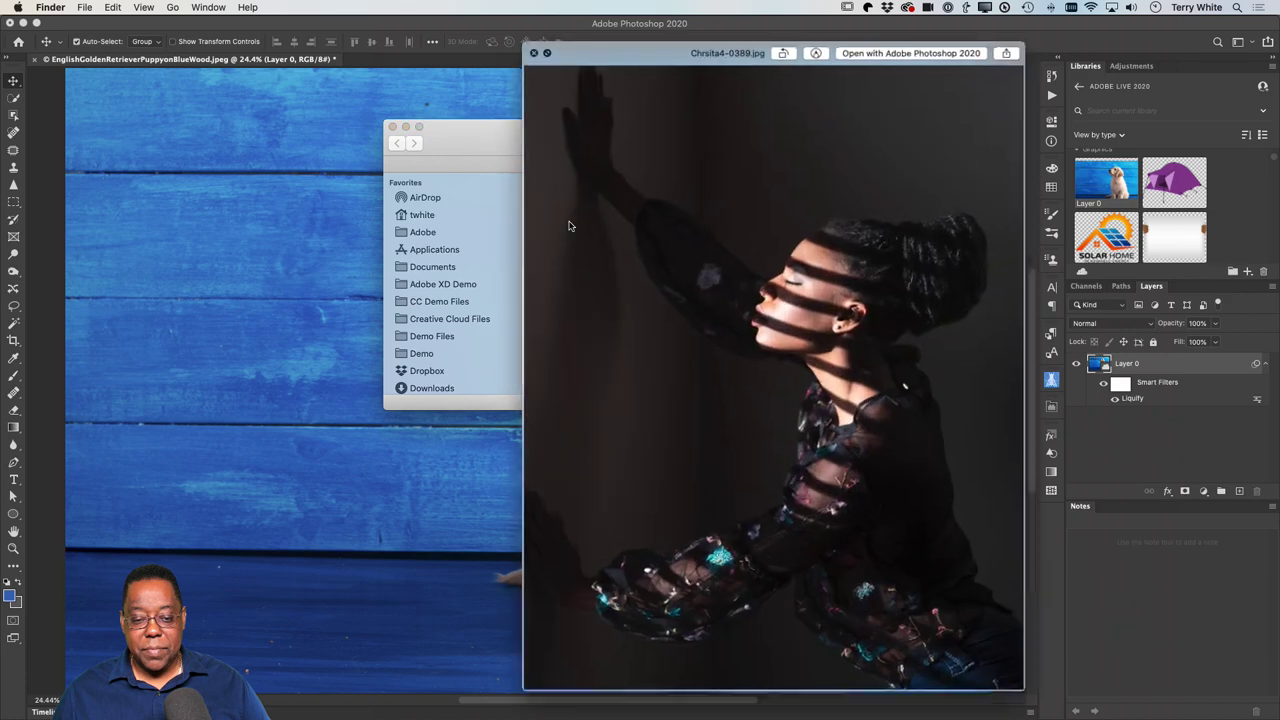
key(space)
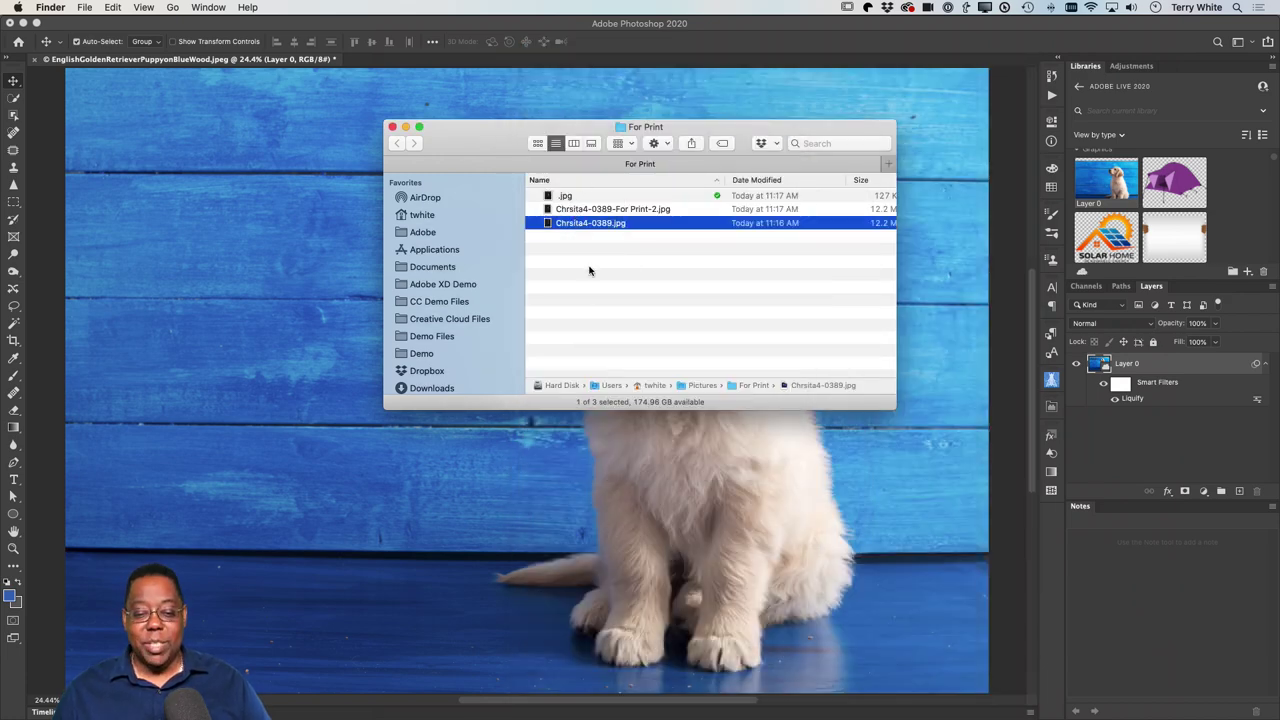
- Add Chrsita4-0389.jpg to the Photoshop library as a graphic and return to Photoshop
click(556, 200)
key(space)
key(space)
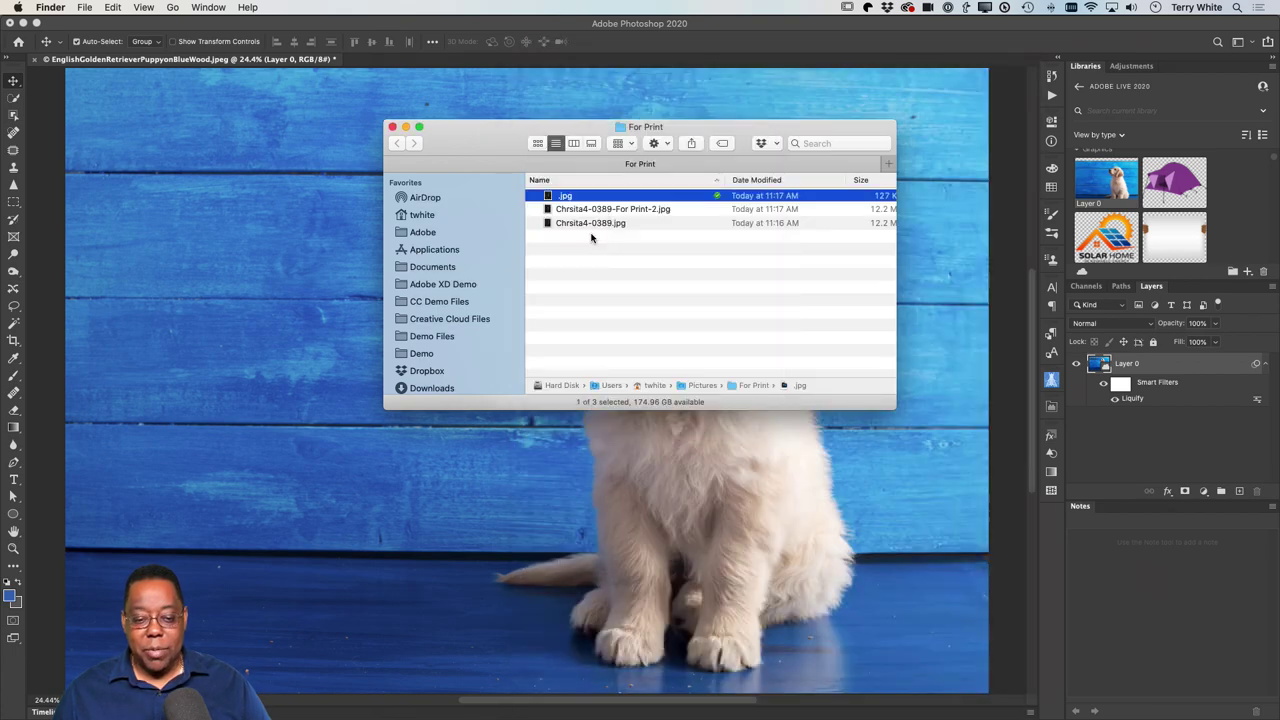
drag(582, 228, 1188, 226)
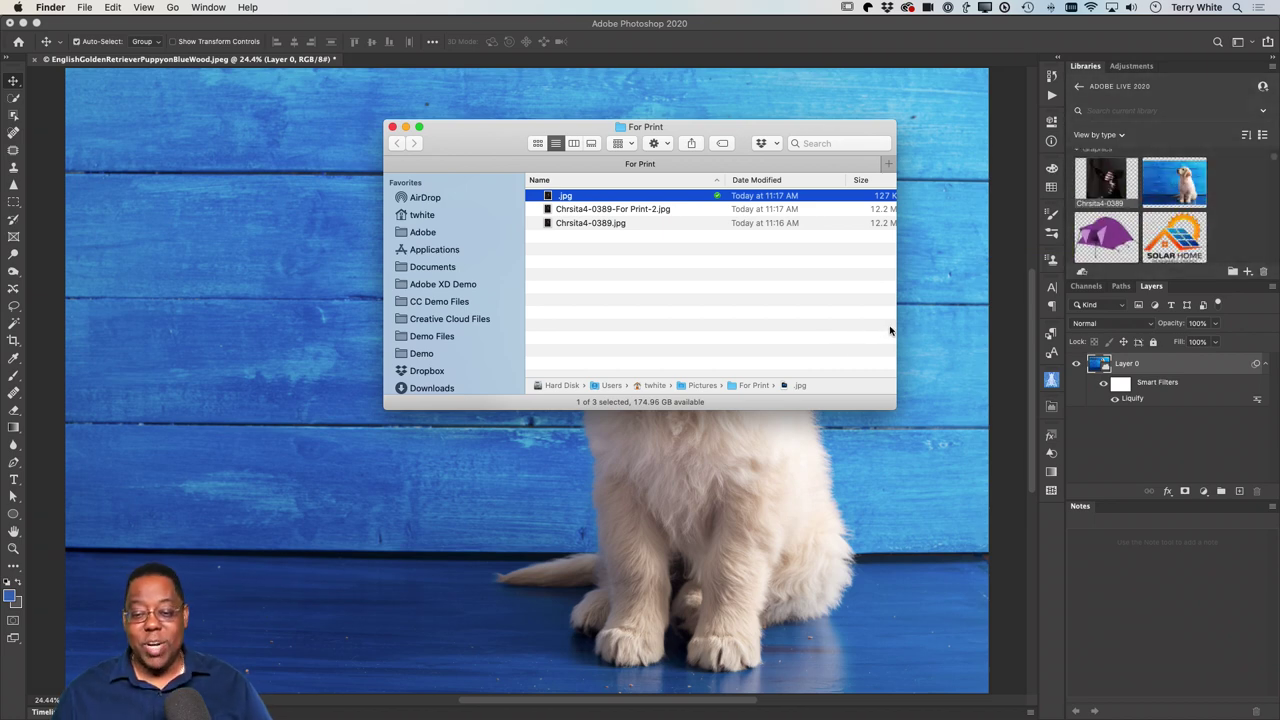
click(1222, 237)
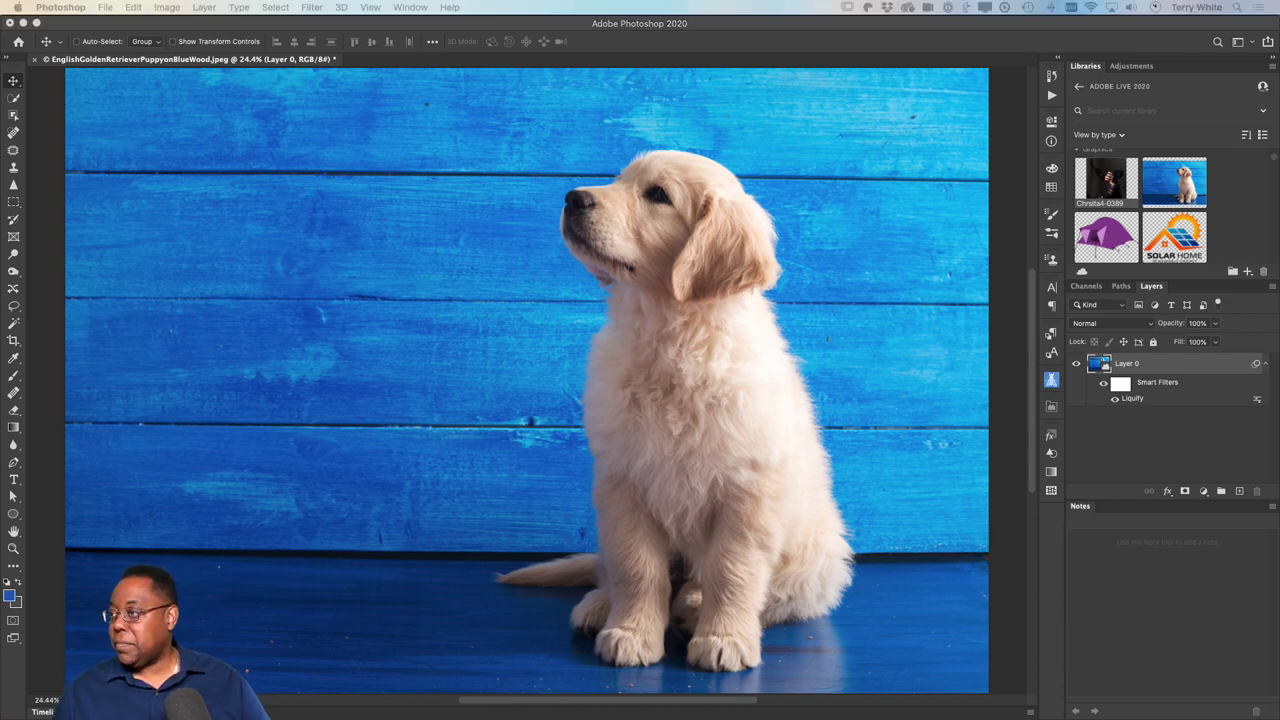
- Refocus Photoshop and open, then dismiss, the Libraries add-content menu
click(993, 340)
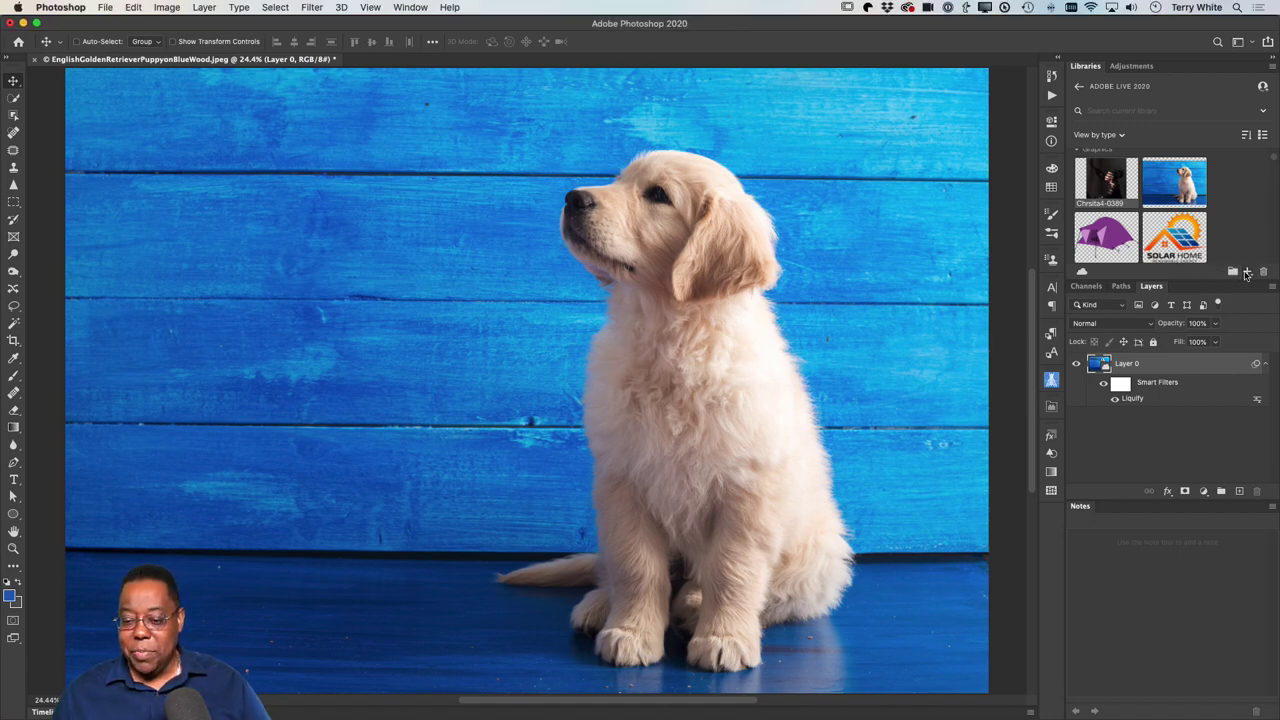
click(1247, 272)
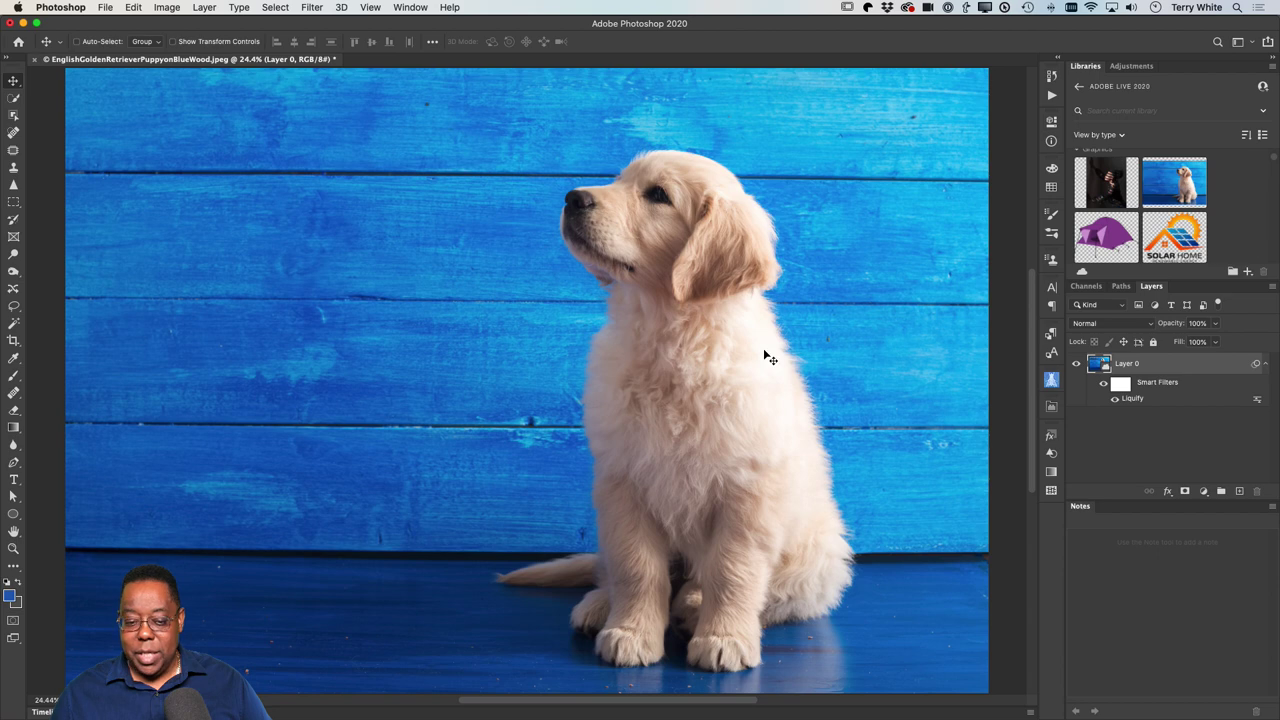
click(1248, 273)
click(1247, 274)
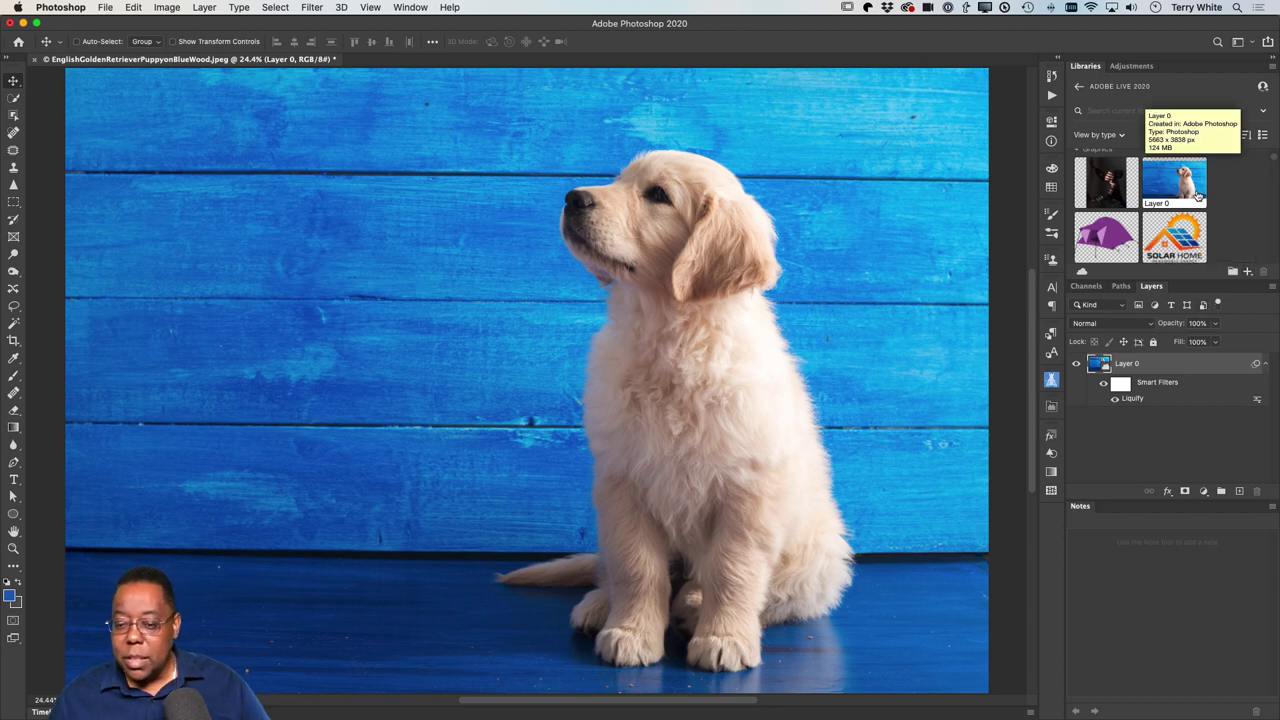
click(1247, 274)
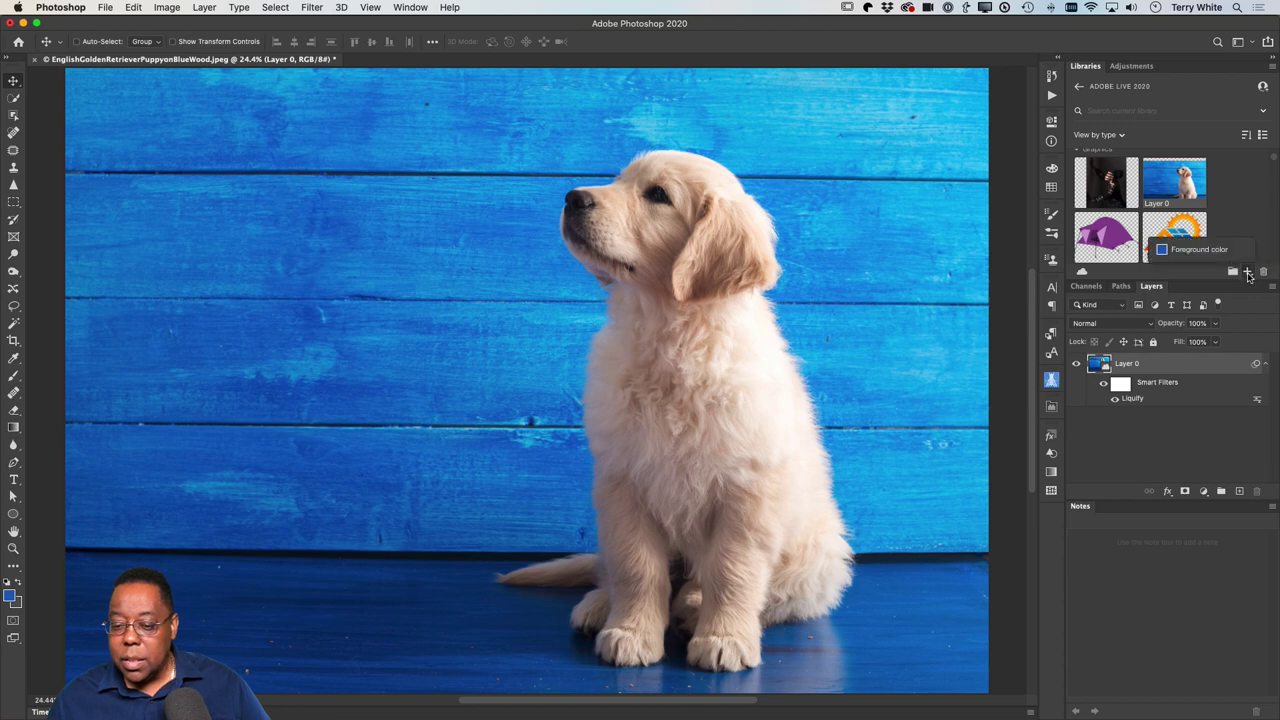
click(1240, 212)
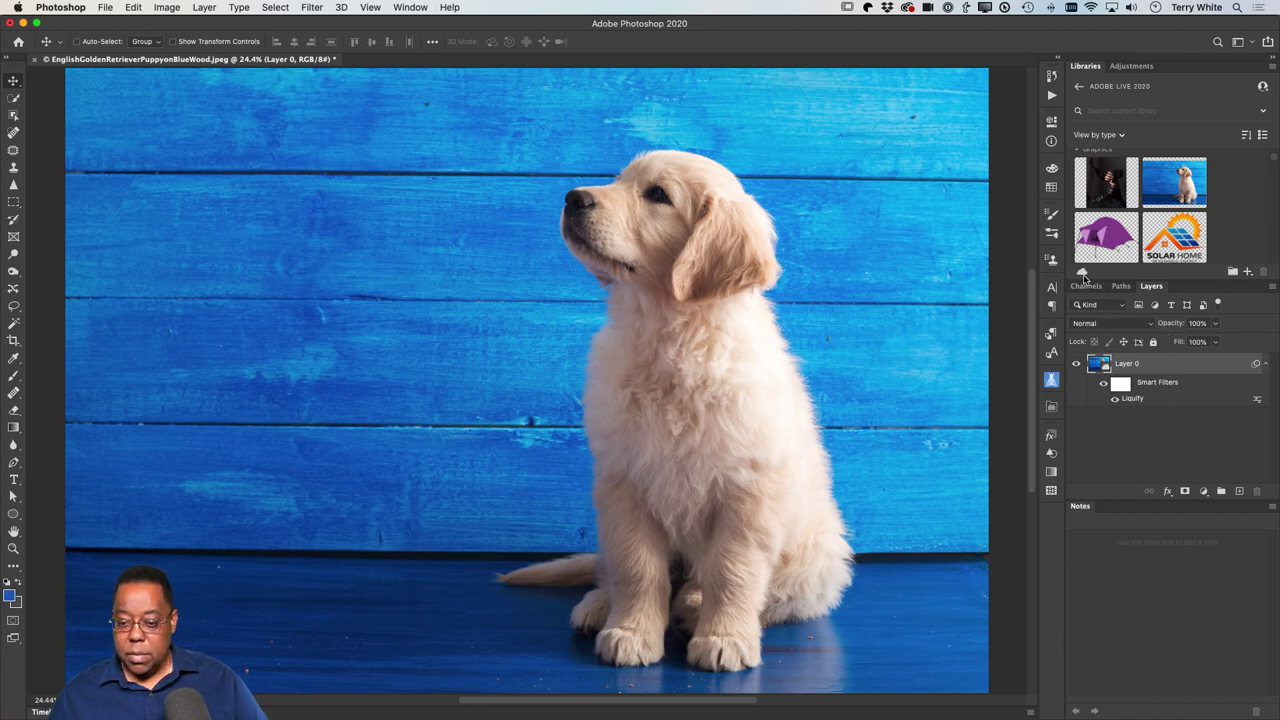
- Scroll the Libraries panel down to the cupcake graphic
mouse_move(1080, 274)
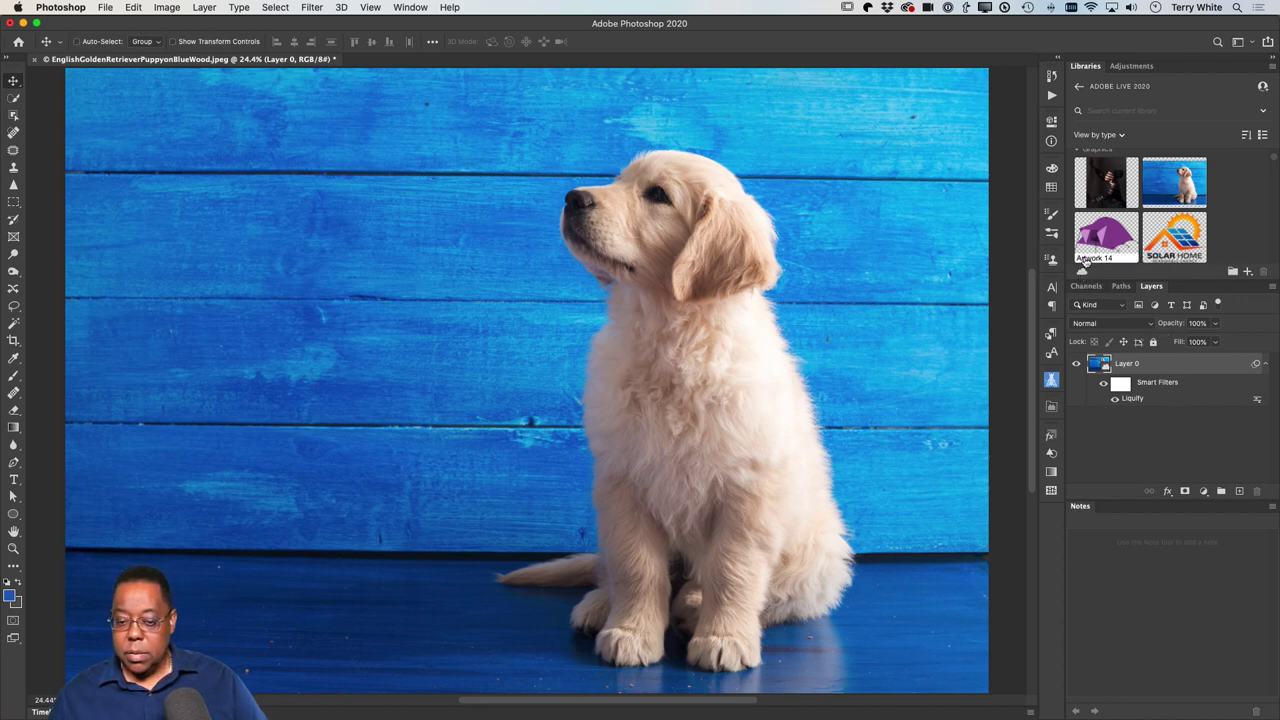
scroll(1150, 237, up, 3)
scroll(1150, 237, down, 5)
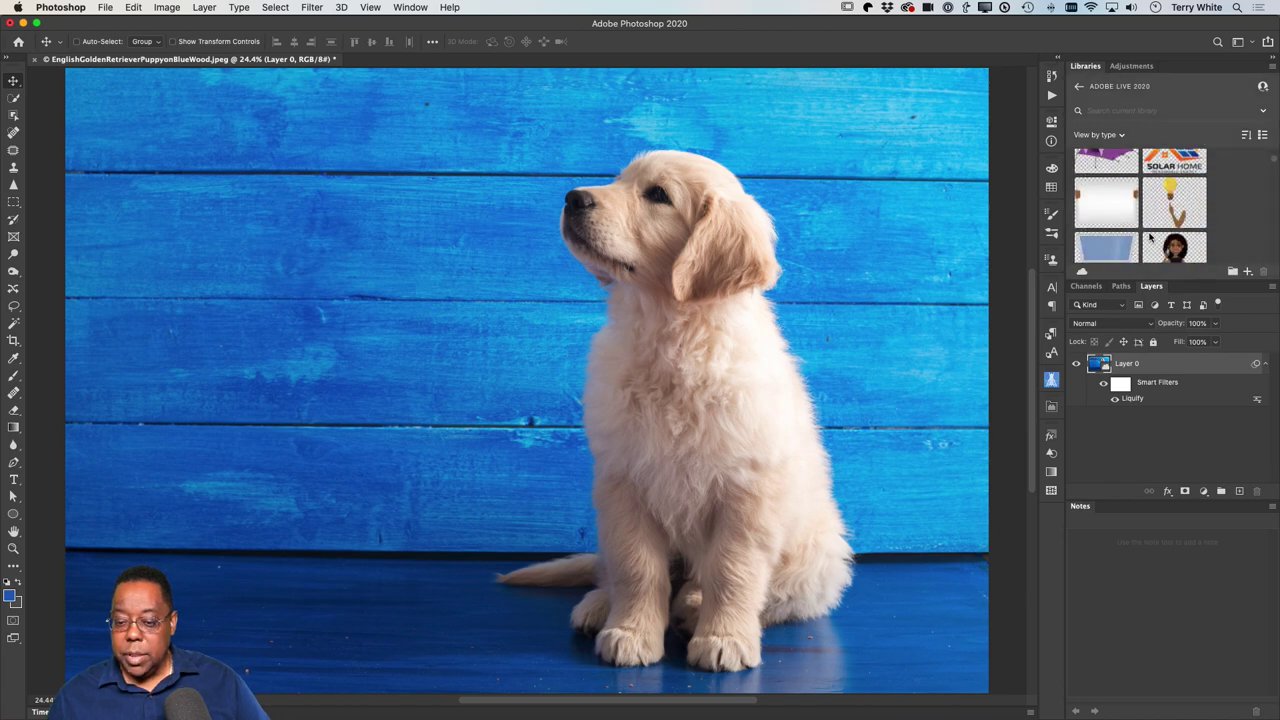
scroll(1150, 237, down, 6)
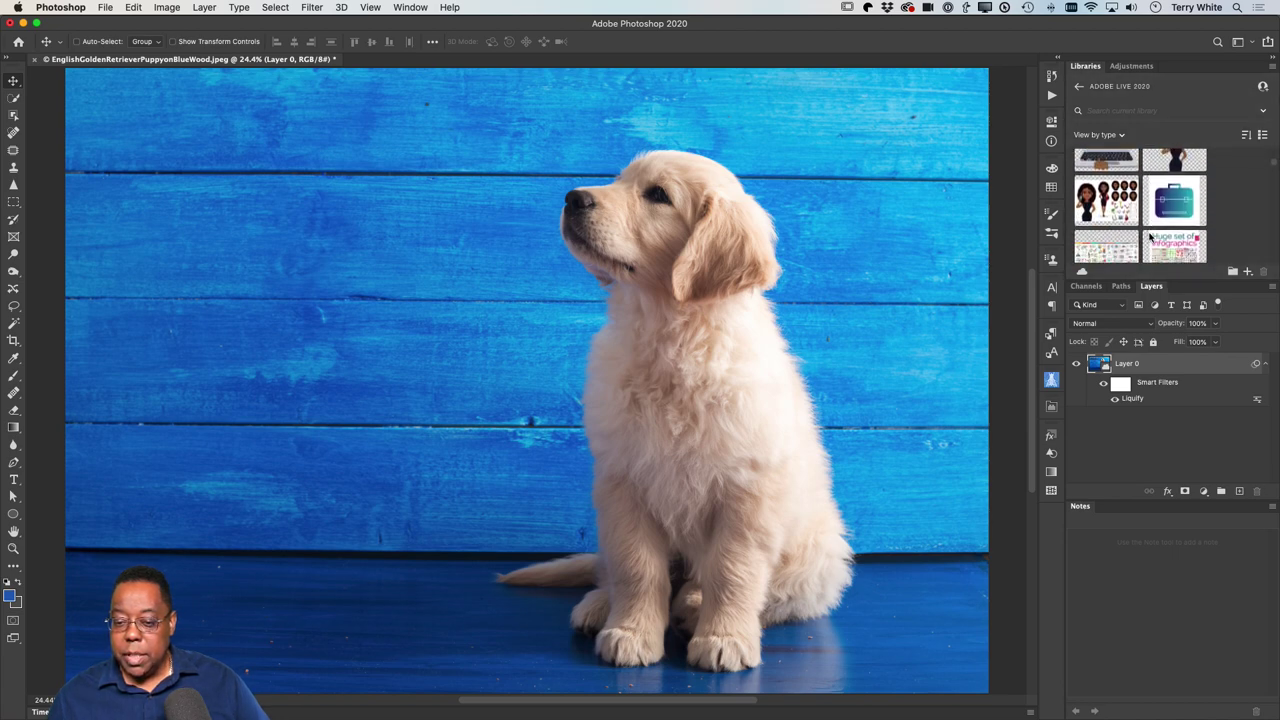
scroll(1155, 237, down, 3)
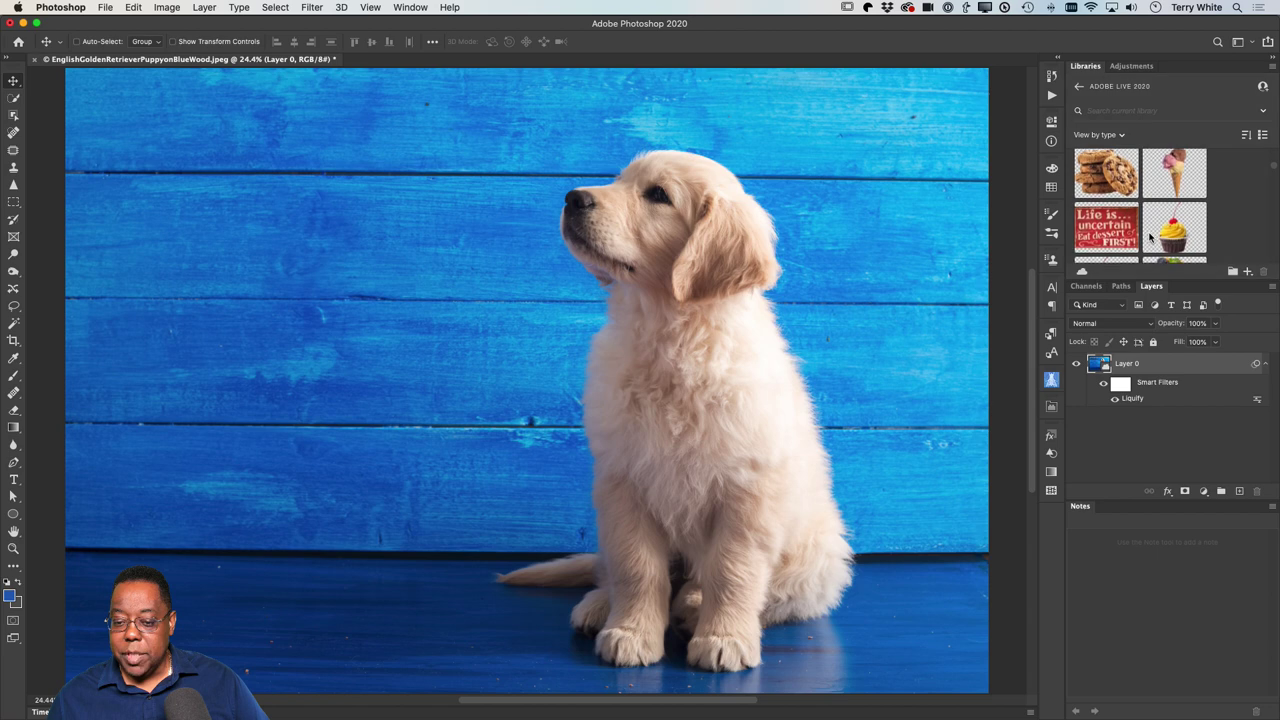
- Open the cupcake graphic as Layer2.psd and show the Libraries add menu
double_click(1180, 190)
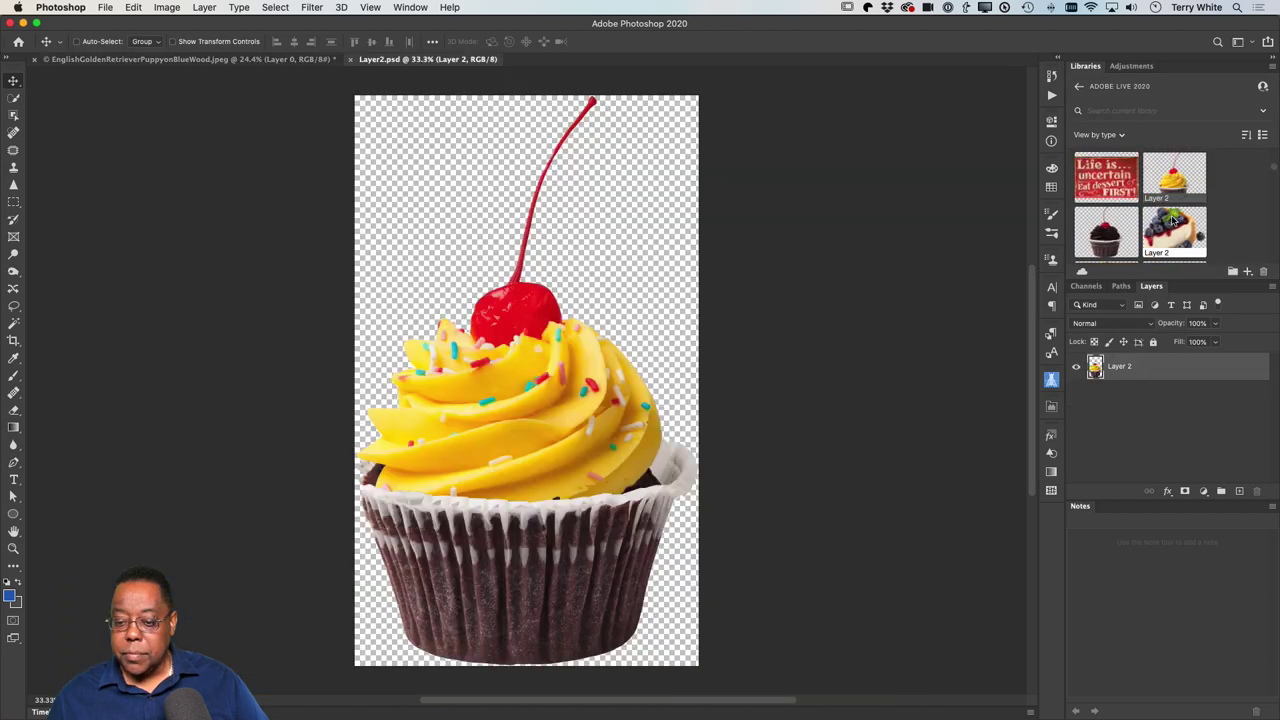
click(1247, 272)
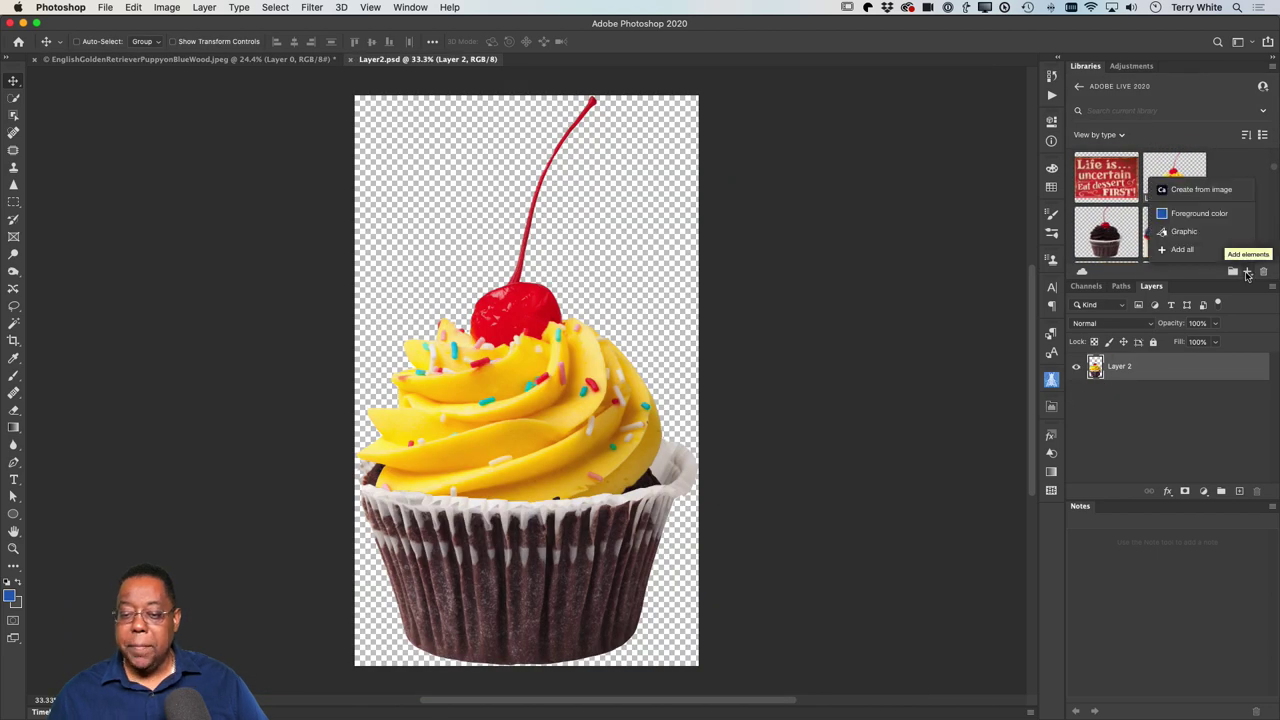
- In Create From Image, try mirrored-column and grid patterns, then view the cupcake as a Shape
click(1205, 191)
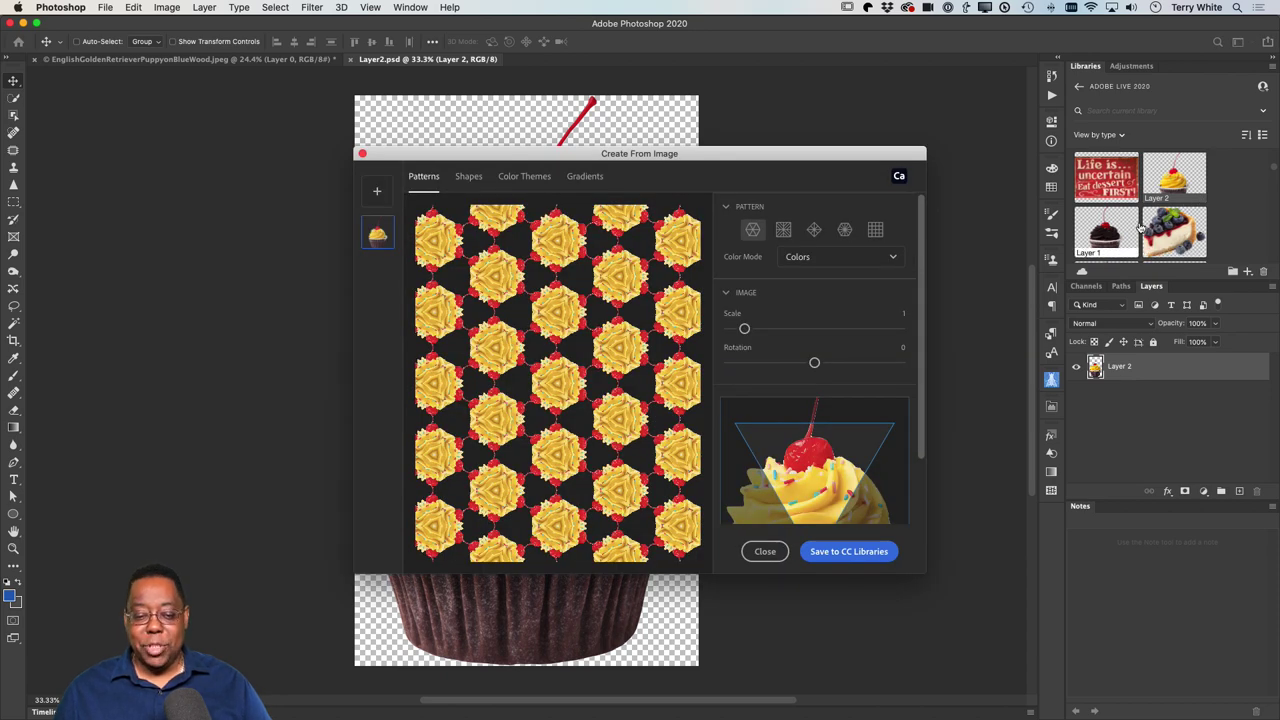
mouse_move(1114, 248)
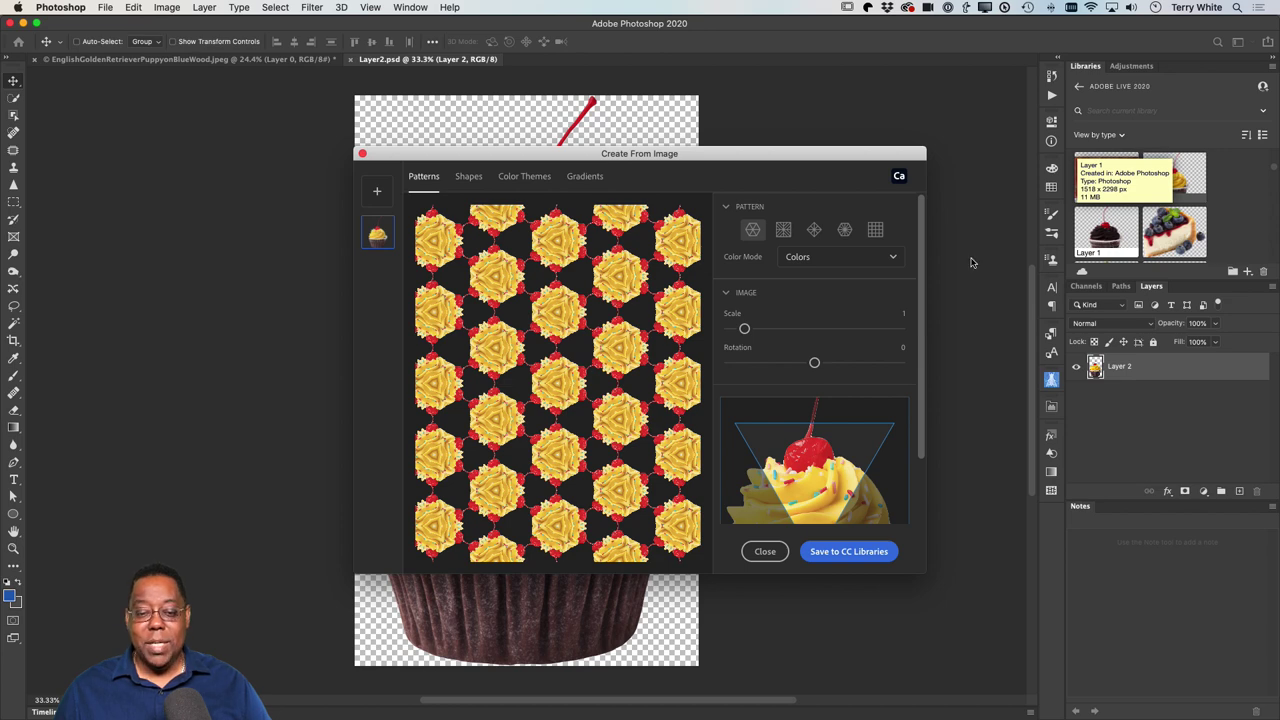
drag(785, 167, 1001, 142)
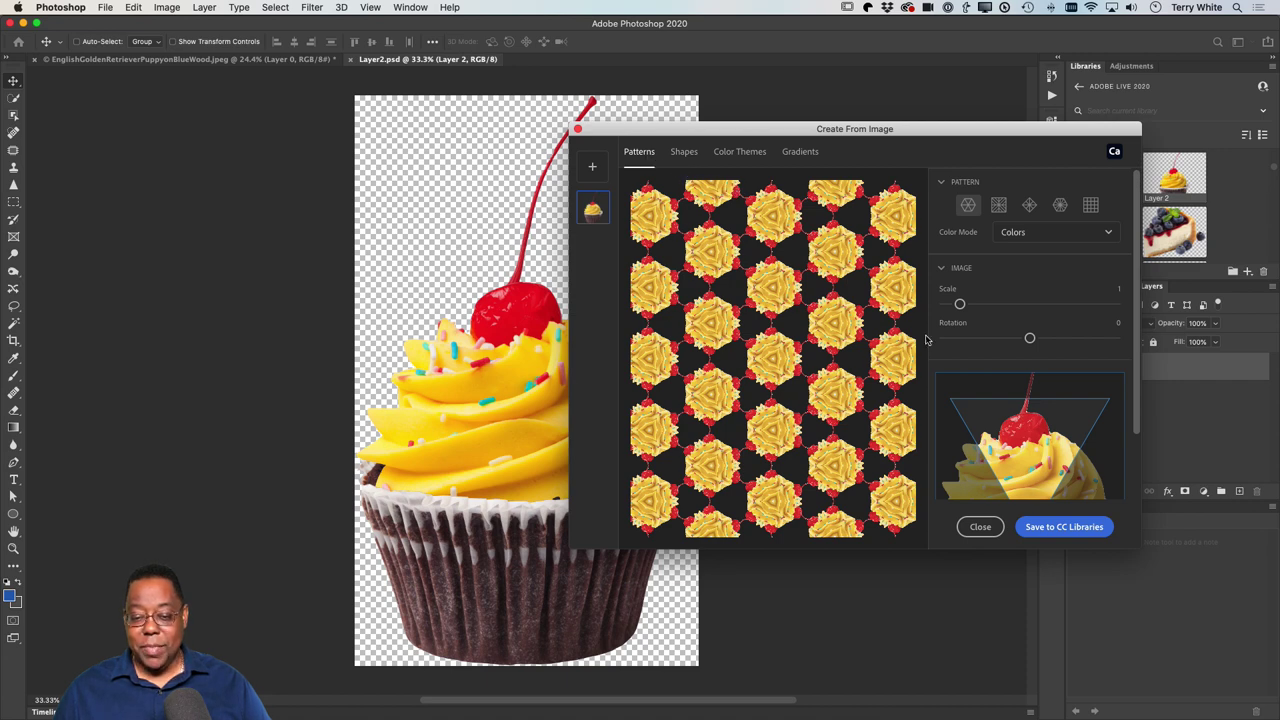
click(998, 205)
click(1029, 205)
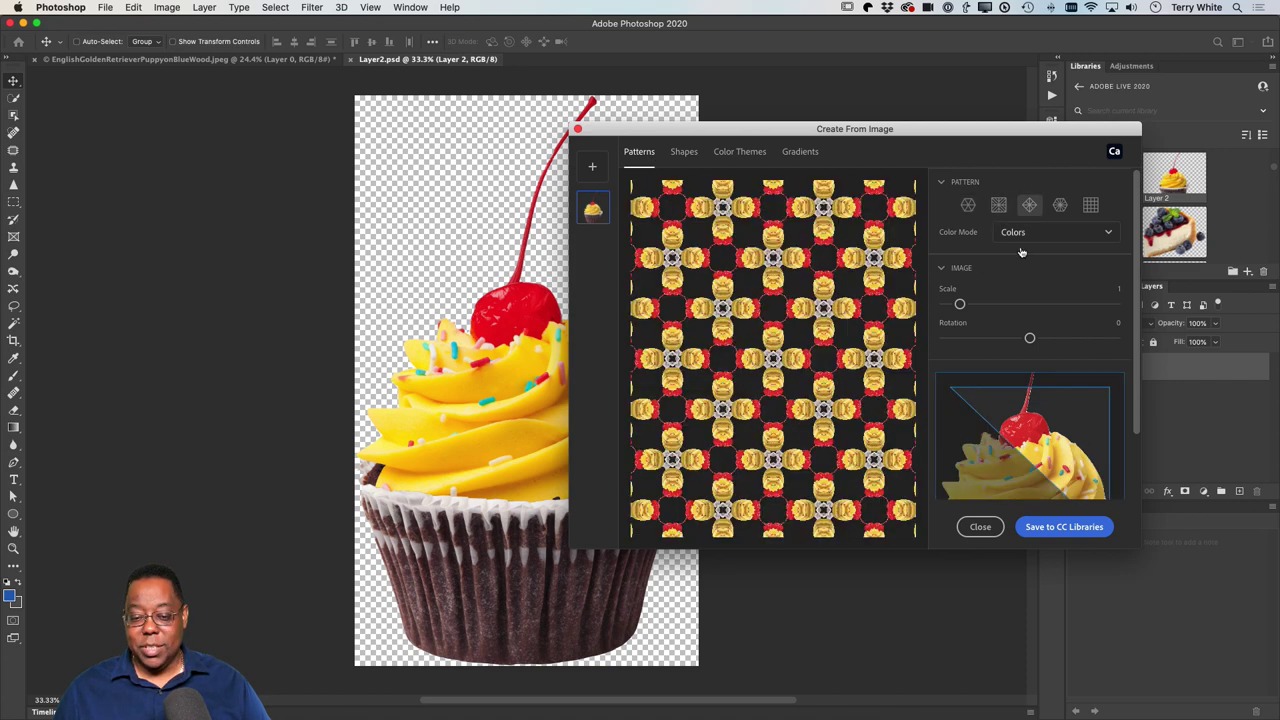
mouse_move(1028, 445)
mouse_down()
mouse_move(1033, 425)
mouse_move(1020, 456)
mouse_up()
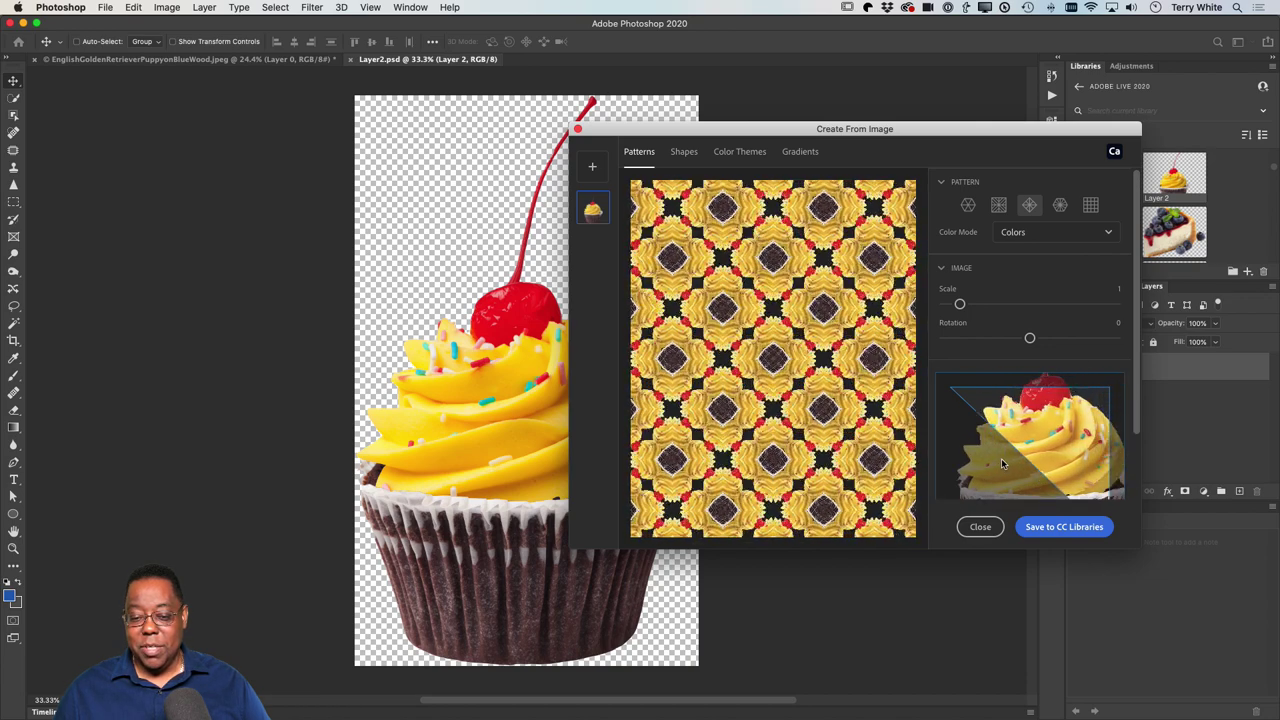
click(684, 151)
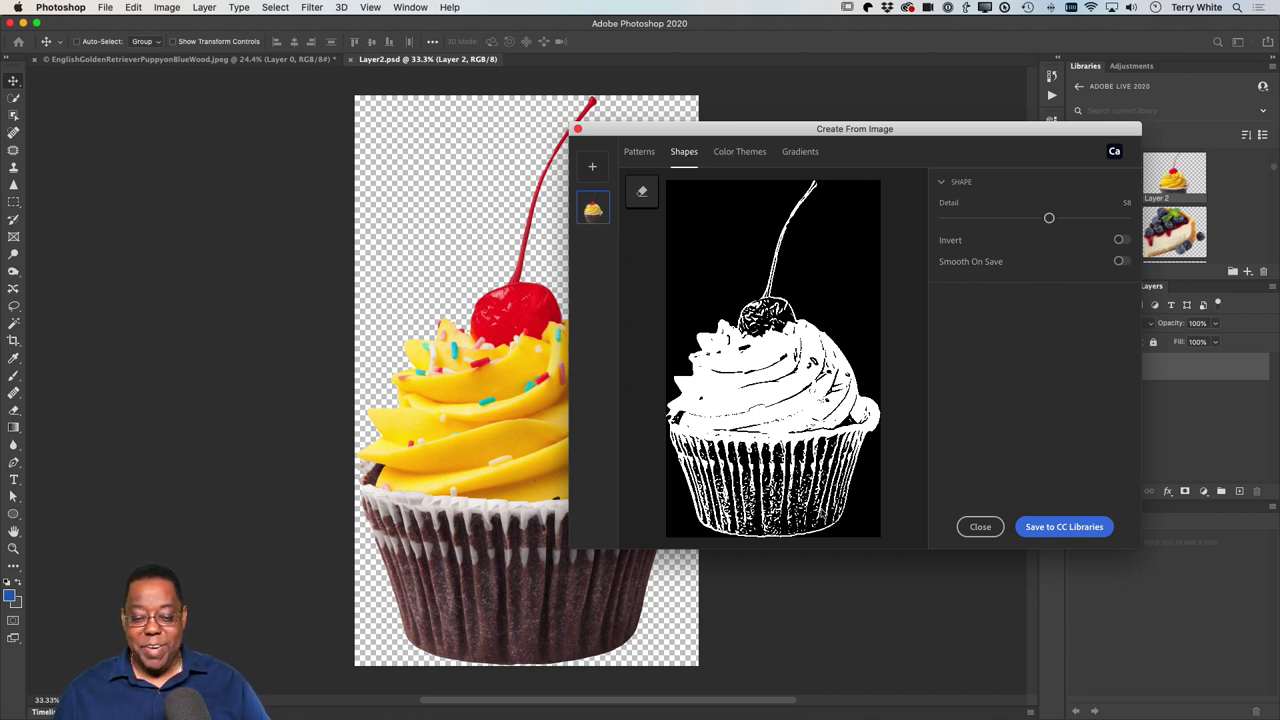
- Sample cherry red, sprinkle teal, base brown, frosting yellow and liner grey into a saved theme
click(731, 156)
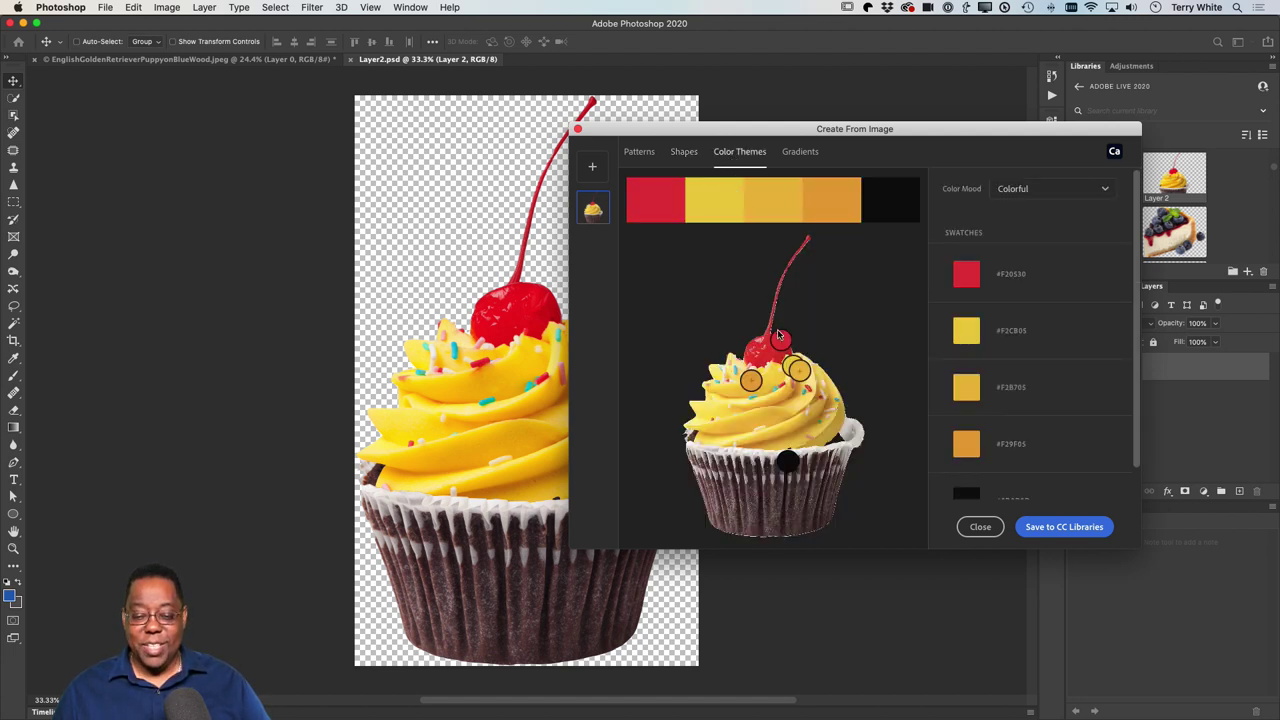
drag(779, 343, 721, 410)
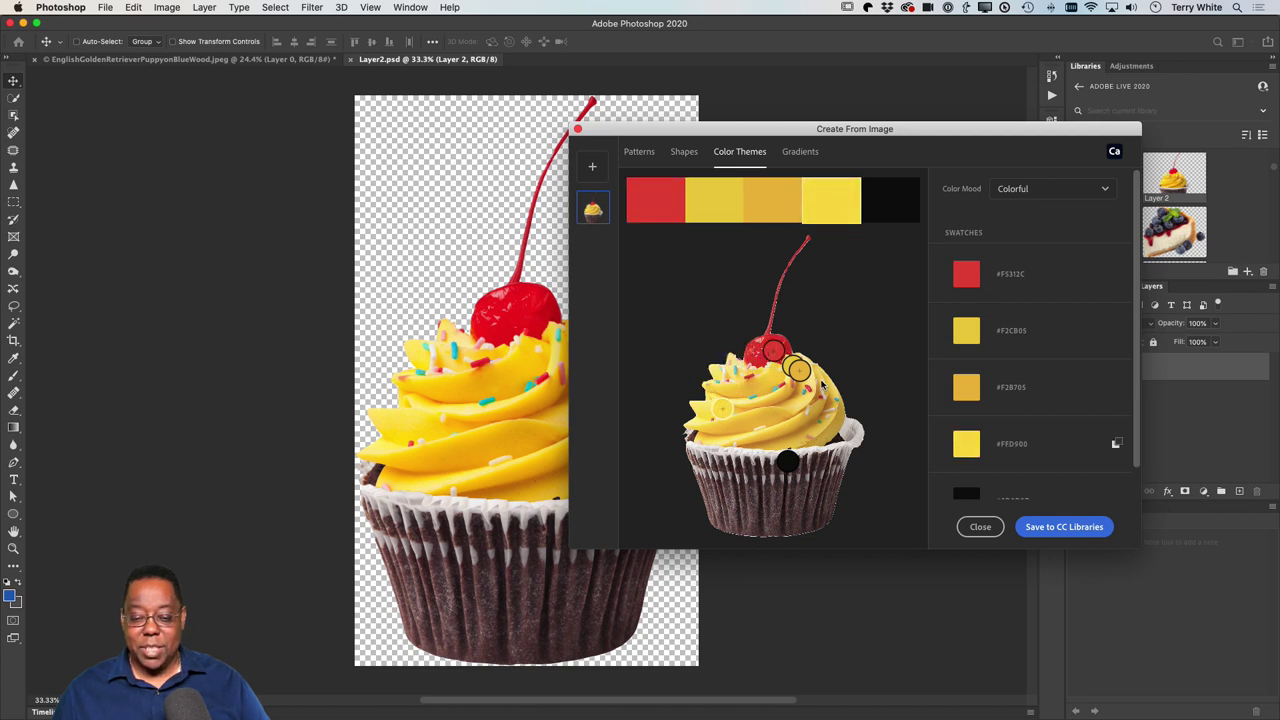
drag(797, 370, 767, 508)
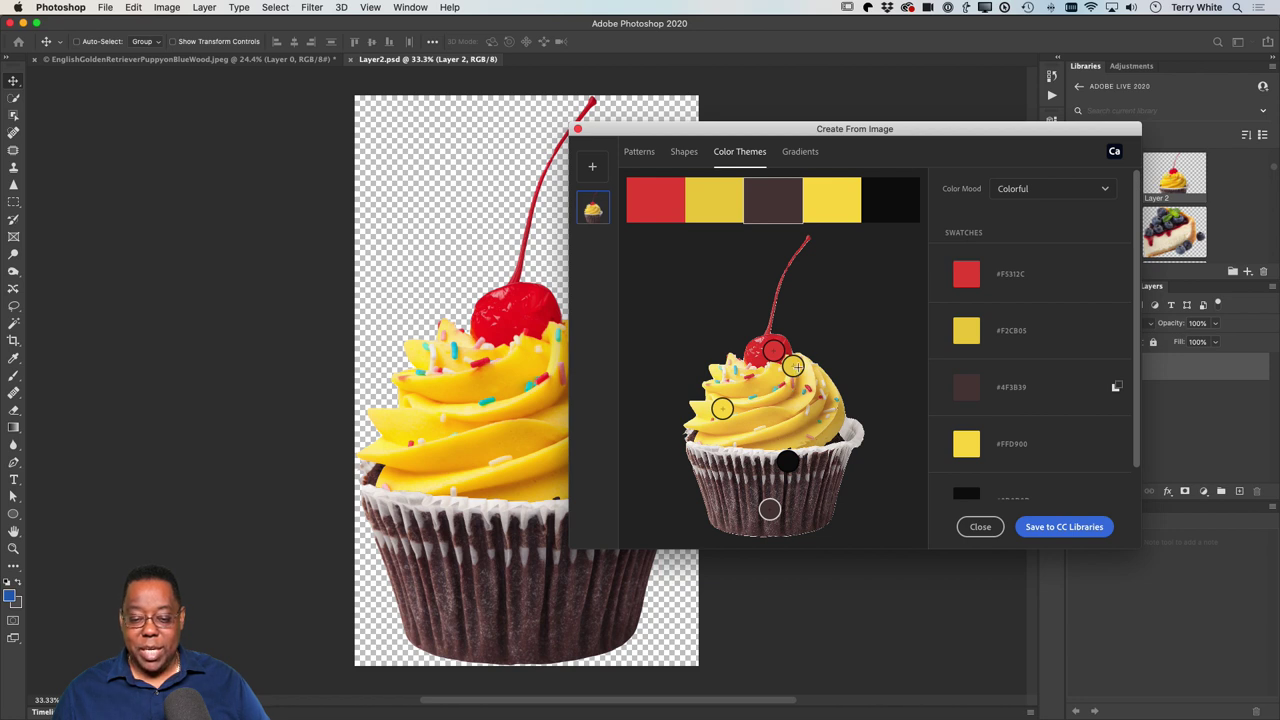
drag(793, 366, 735, 371)
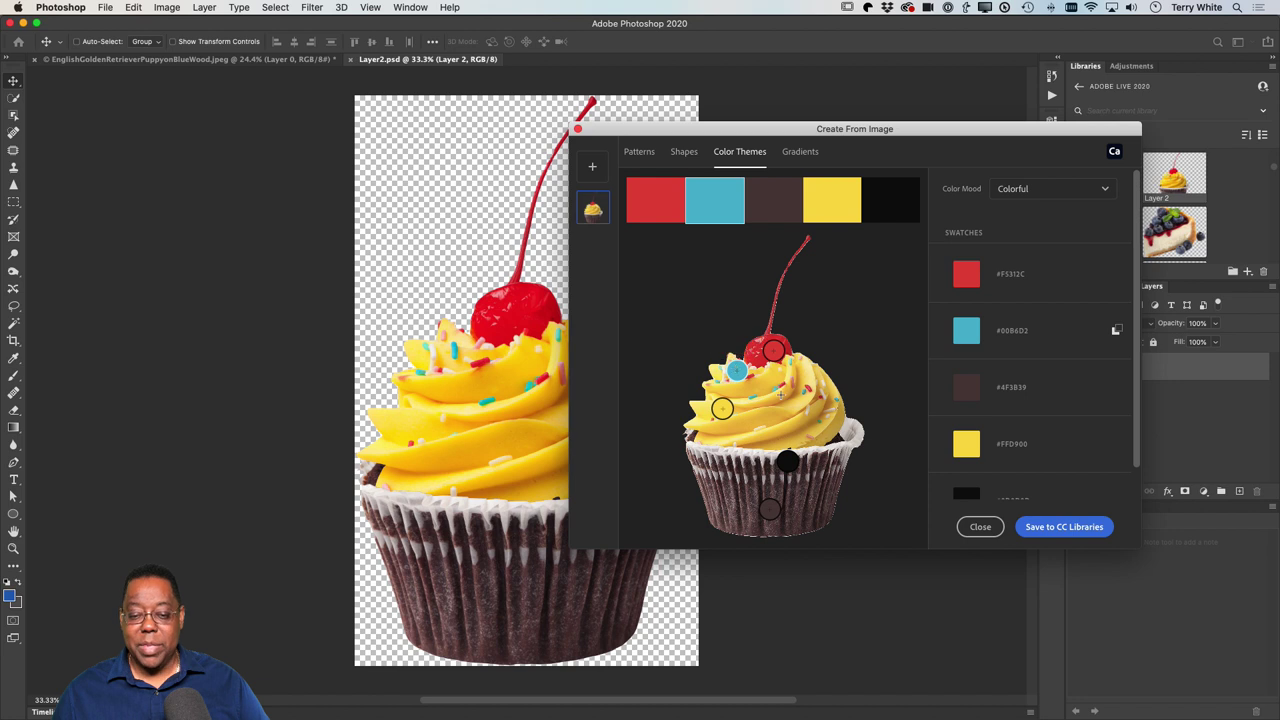
drag(788, 460, 835, 403)
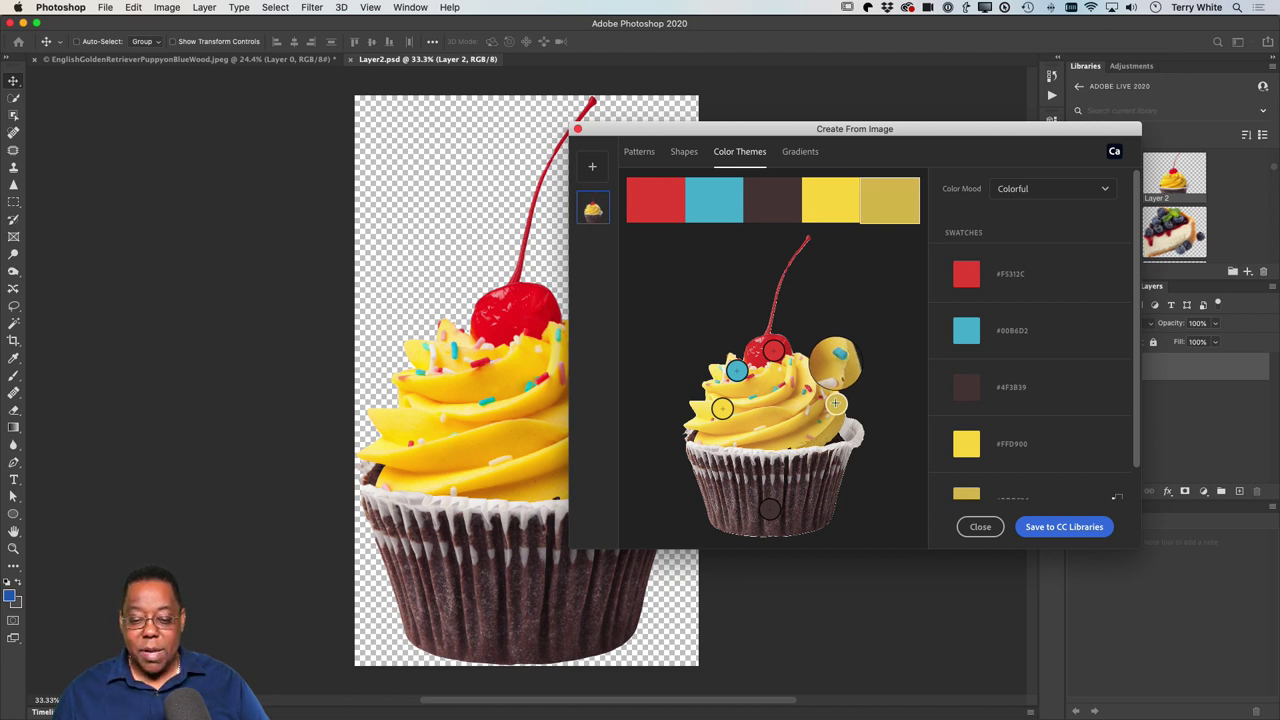
drag(835, 403, 852, 432)
scroll(1030, 440, down, 1)
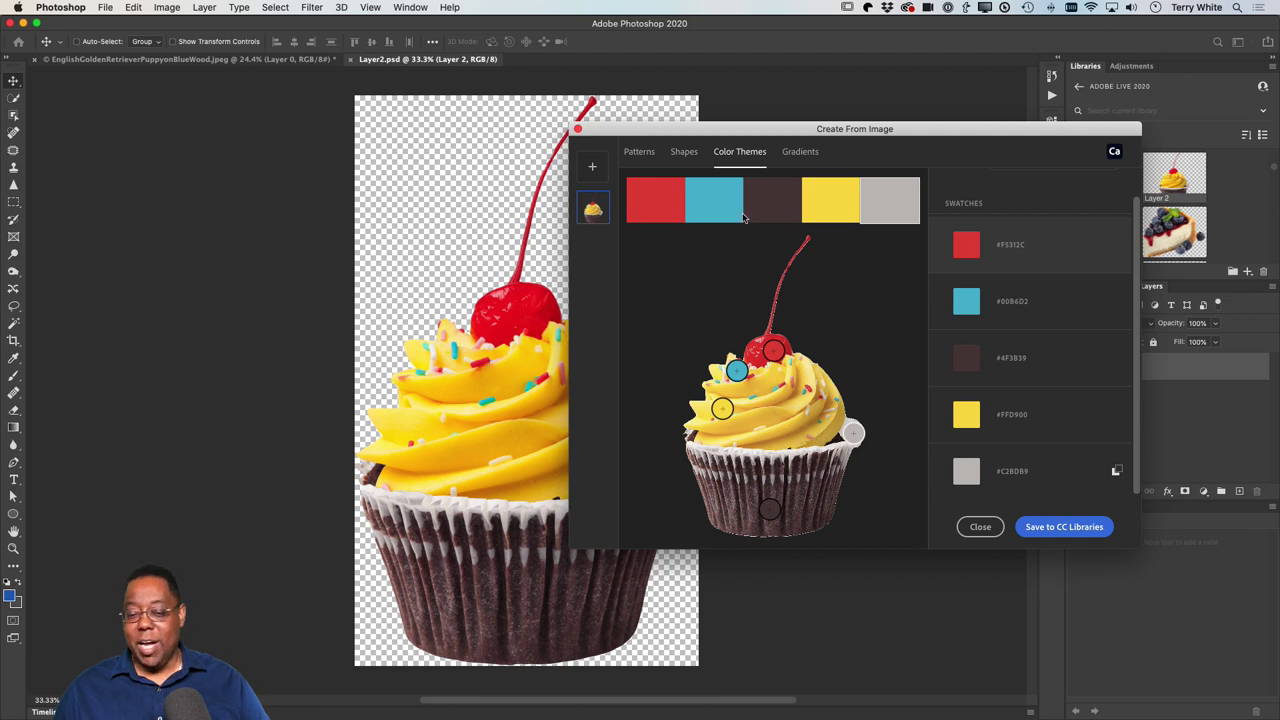
click(1031, 528)
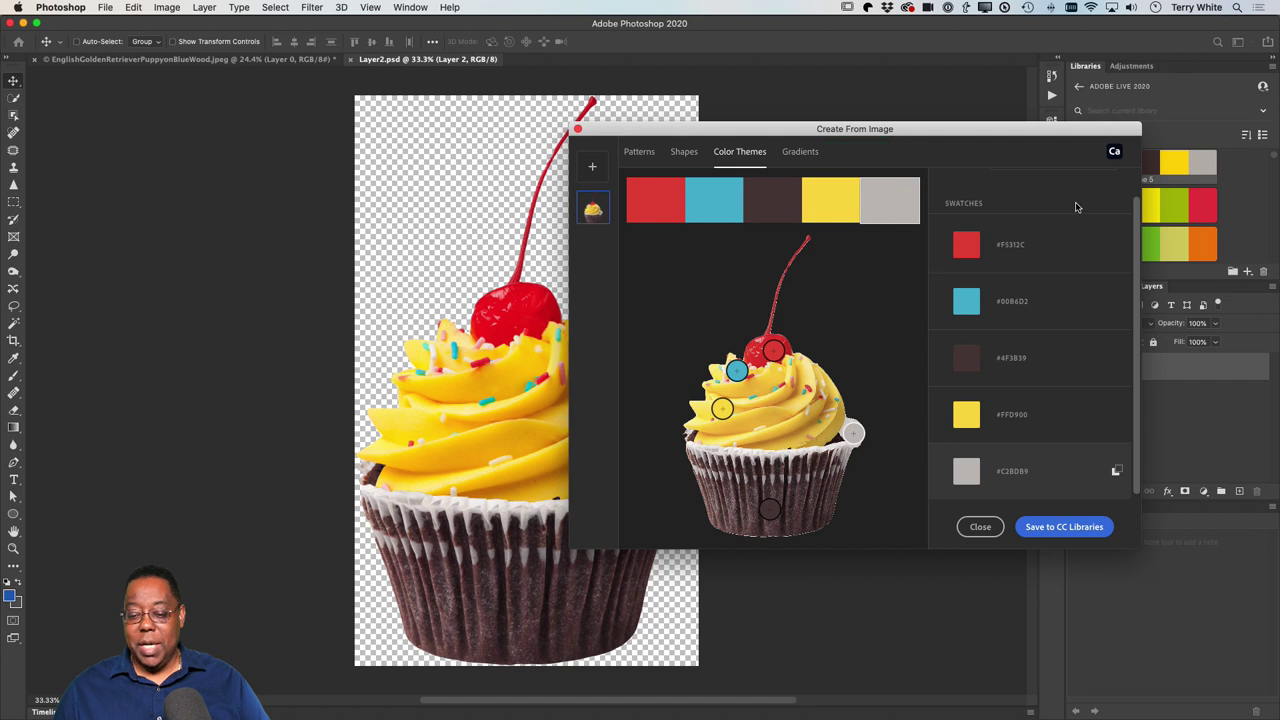
- Close the Create From Image dialog and view the Libraries add-content options
click(980, 526)
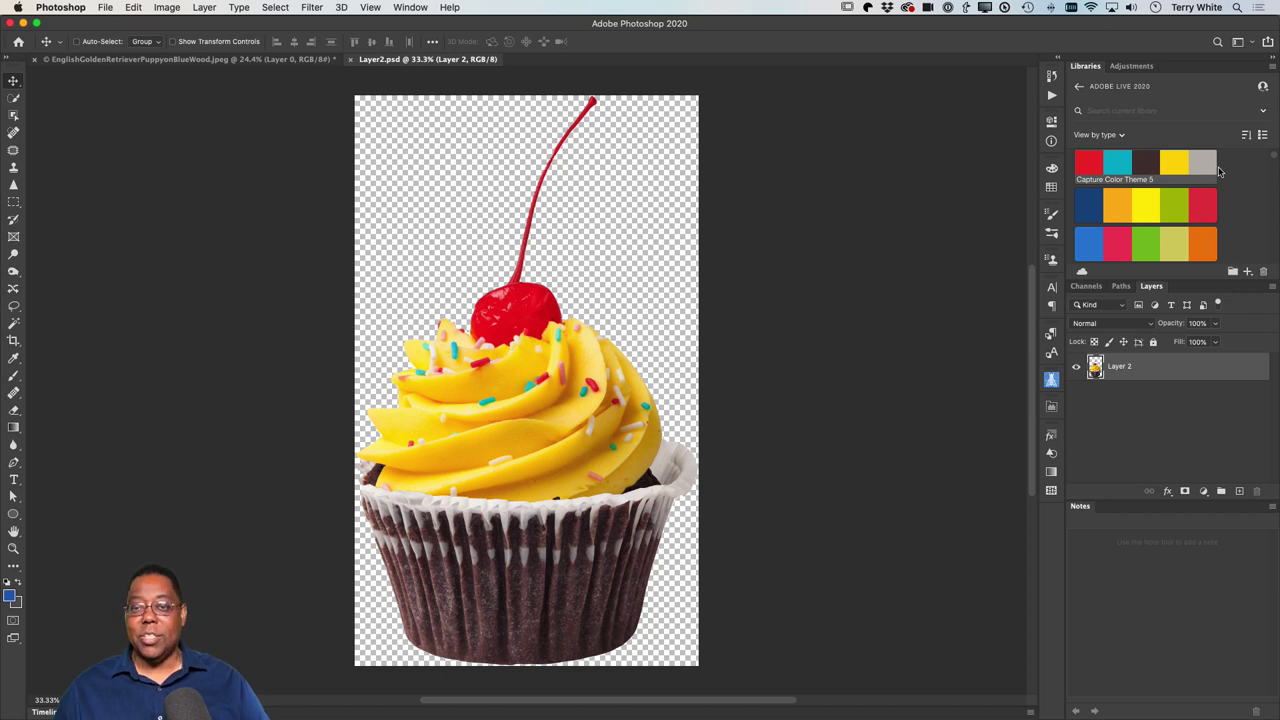
click(1249, 274)
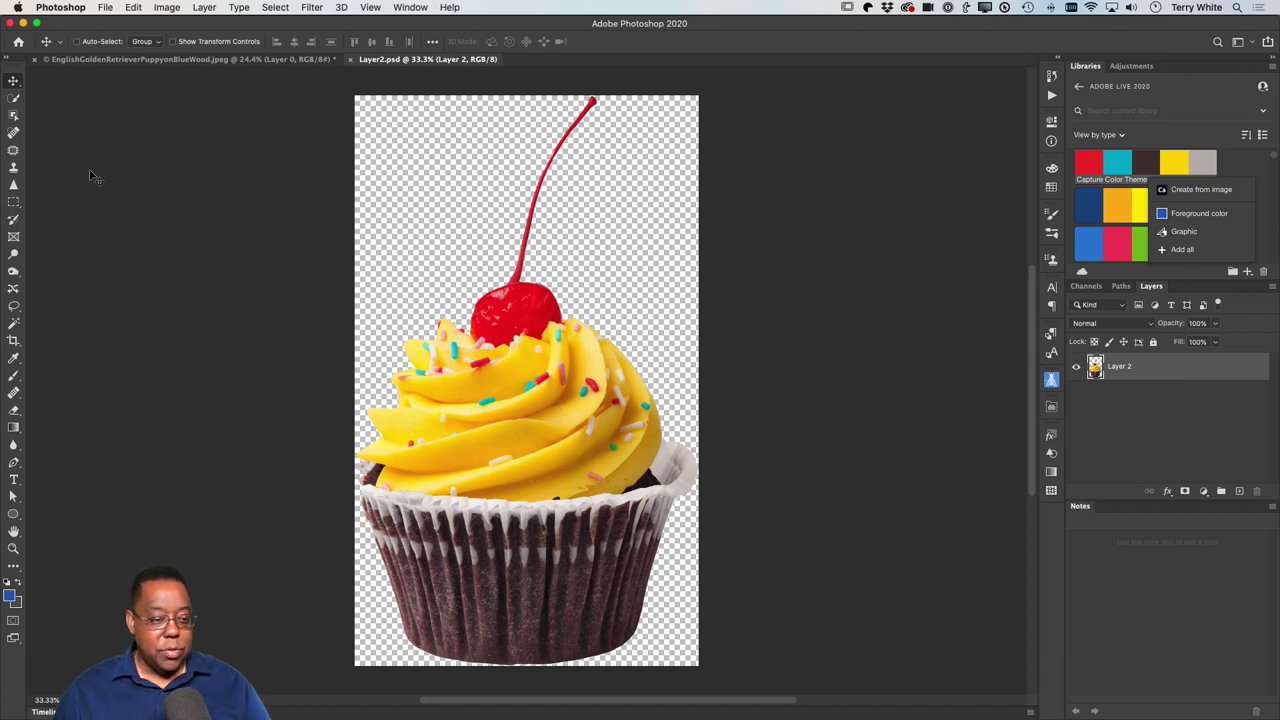
- Select the cherry and stem with Object Selection in Rectangle mode, zooming in to check
click(14, 131)
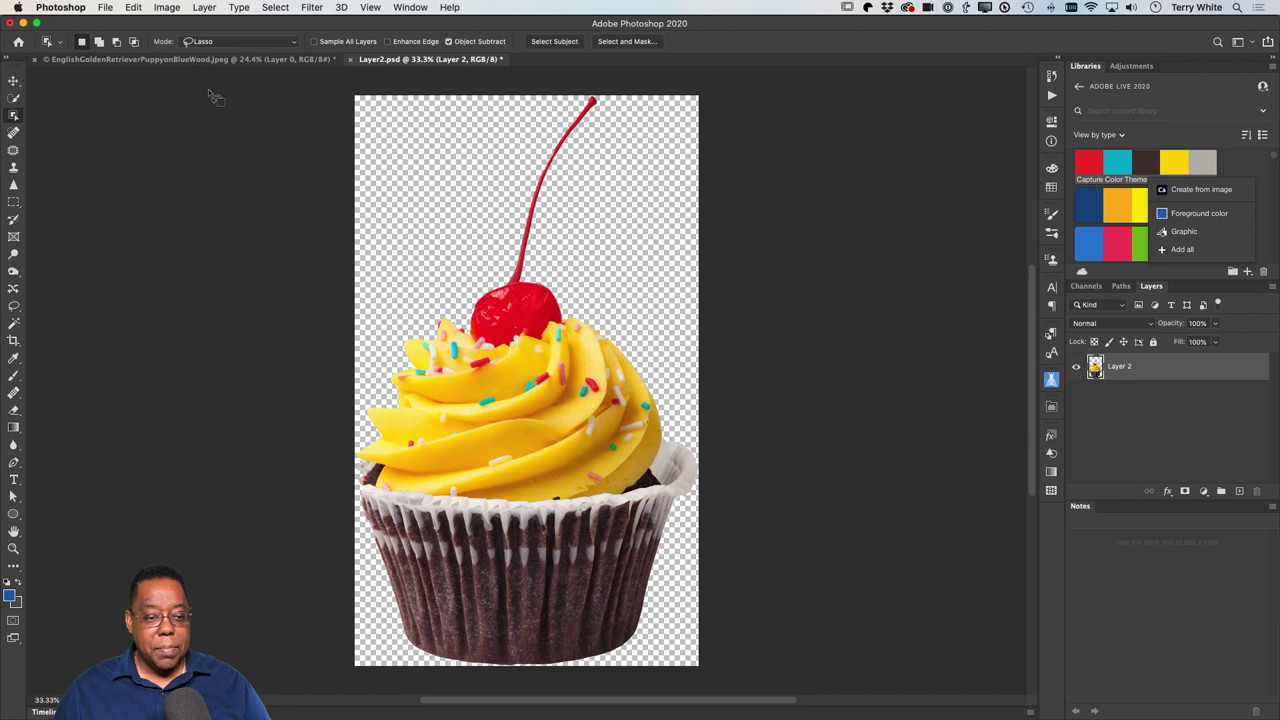
click(226, 42)
click(227, 34)
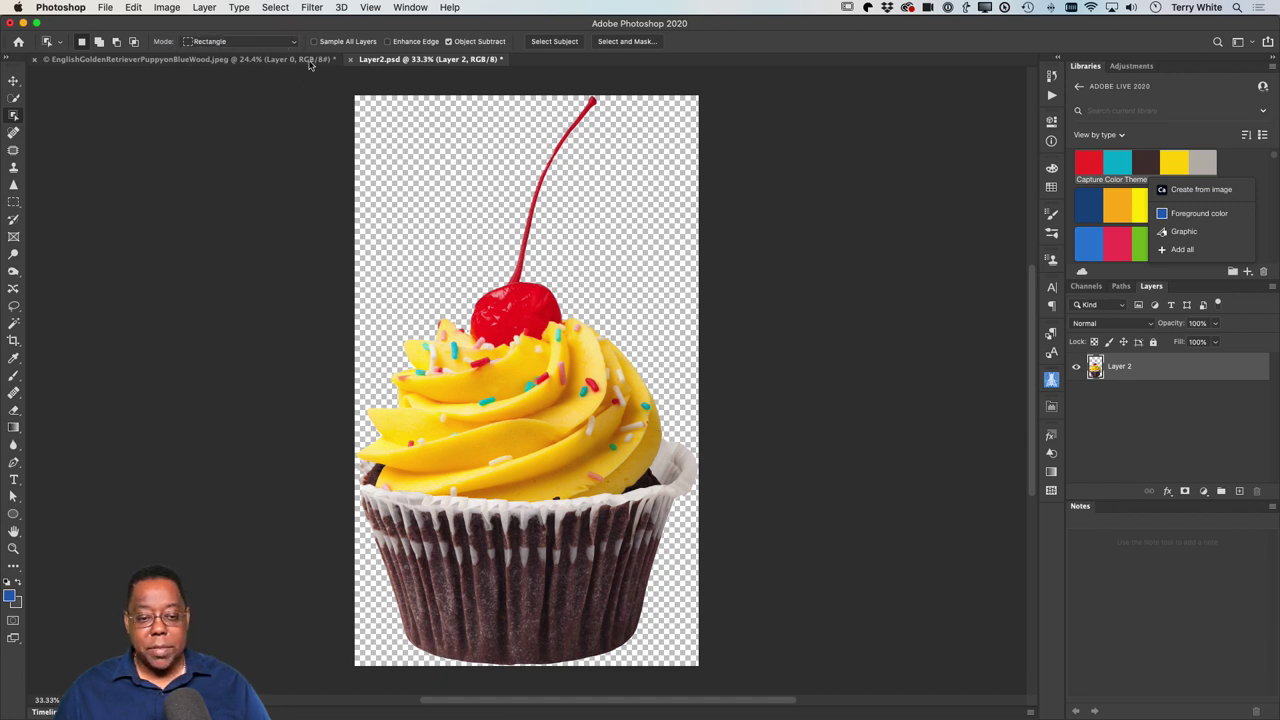
mouse_move(443, 79)
mouse_down()
mouse_move(610, 272)
mouse_move(616, 362)
mouse_move(660, 364)
mouse_up()
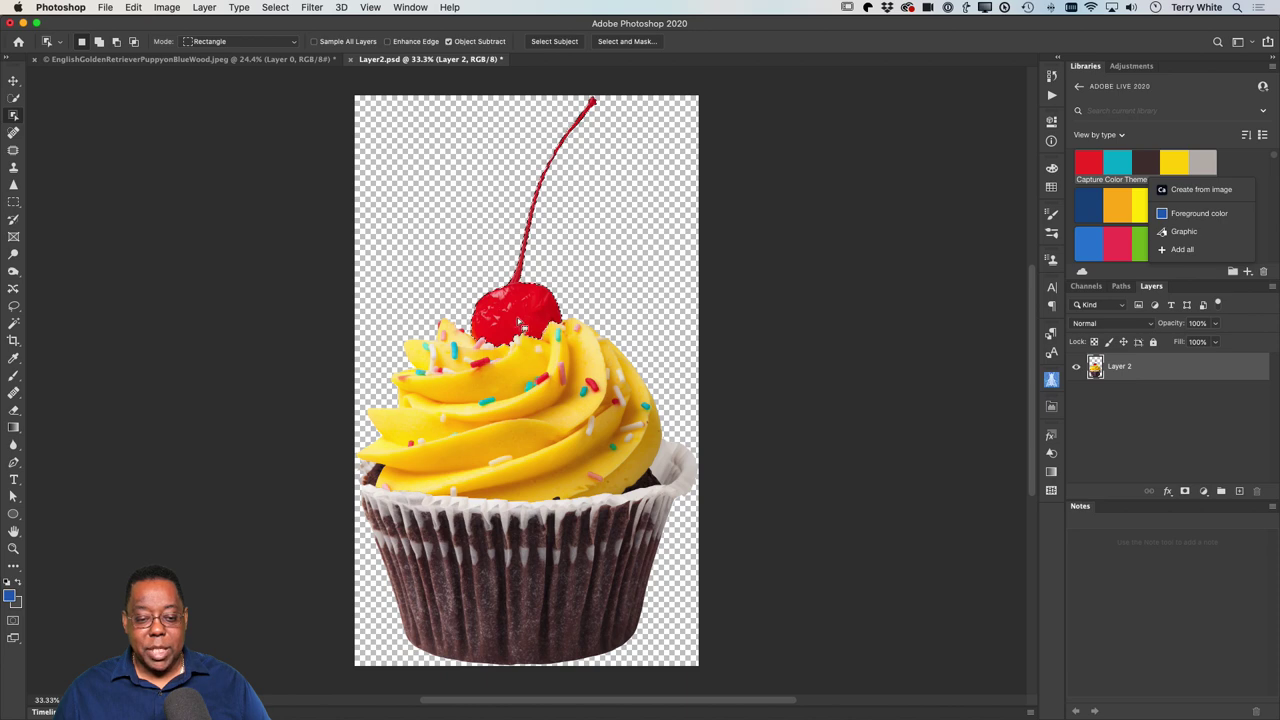
key(super+equal)
key(super+equal)
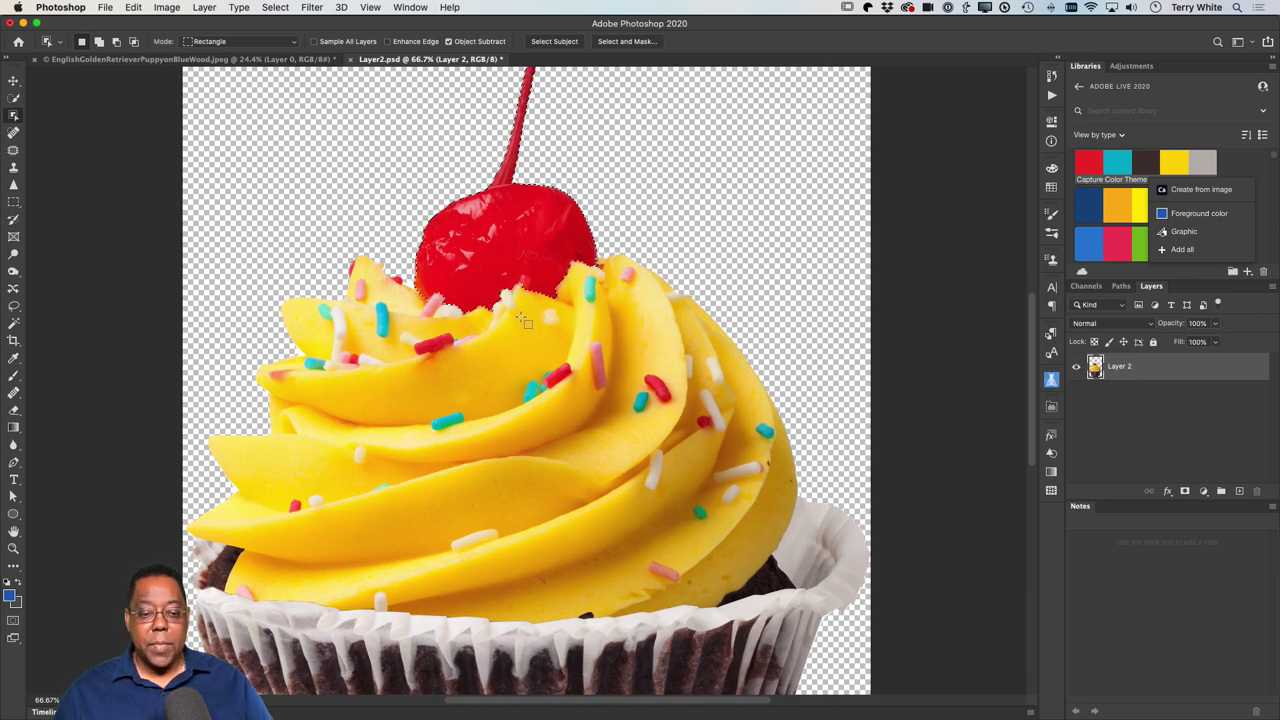
key(super+minus)
key(super+minus)
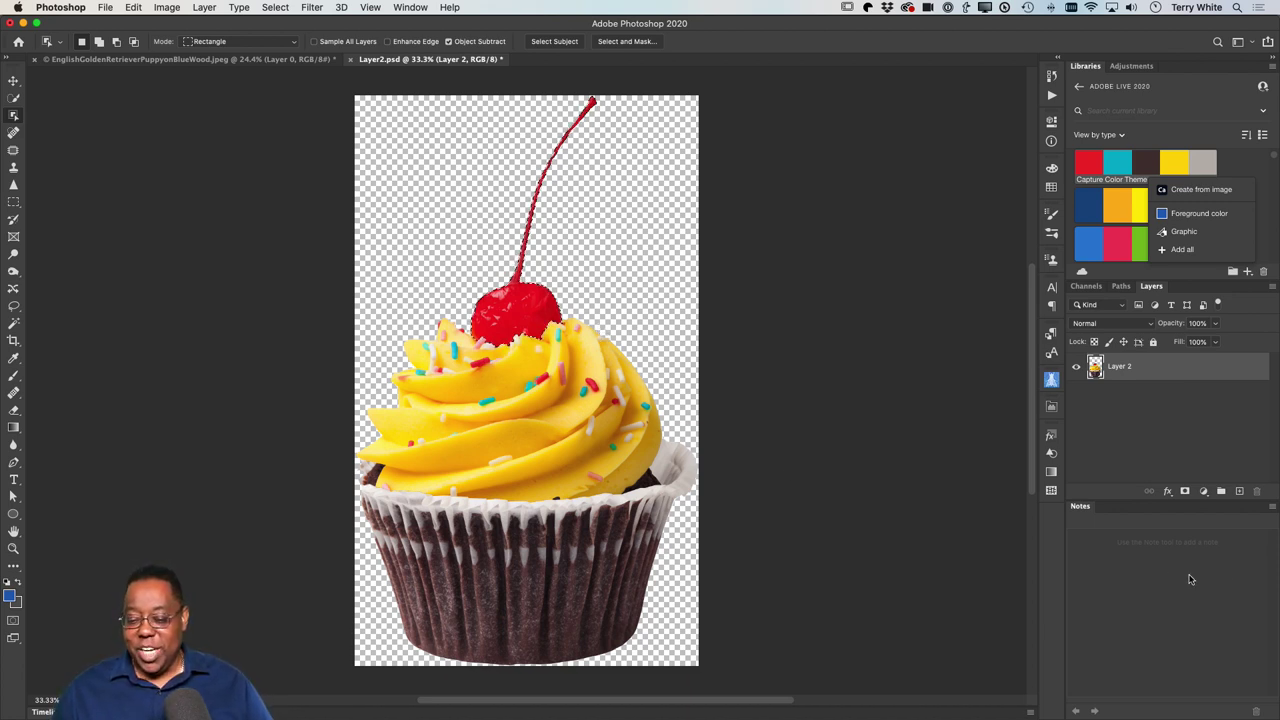
- Add a Hue/Saturation layer, try then untick Colorize, shifting the cherry's hue to -32 pink
click(1202, 492)
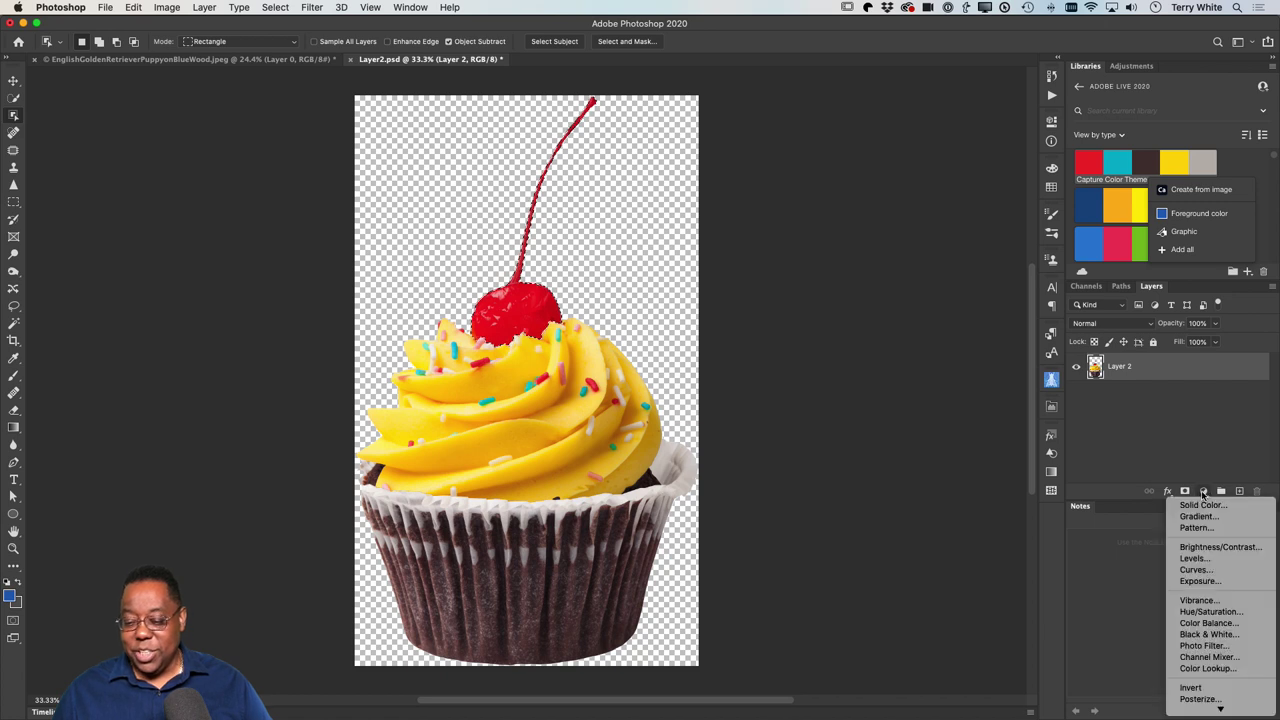
click(1216, 613)
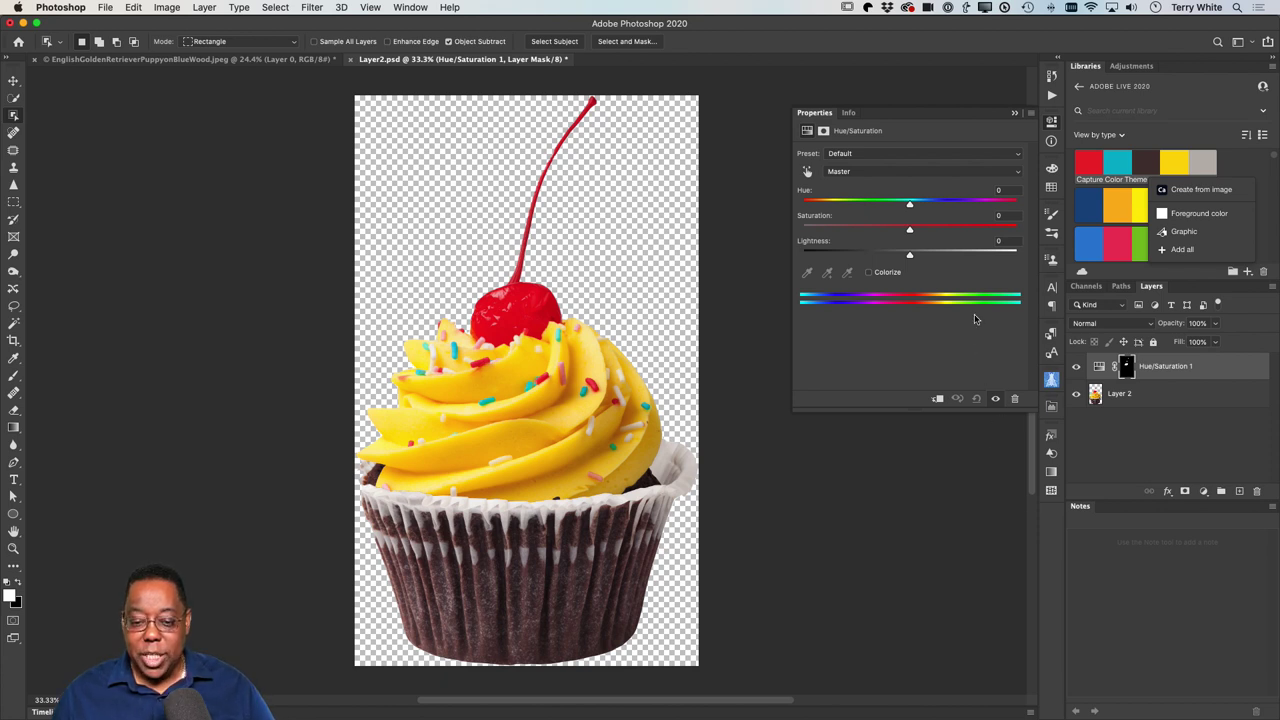
mouse_move(910, 206)
mouse_down()
mouse_move(848, 207)
mouse_move(972, 207)
mouse_move(898, 213)
mouse_move(910, 213)
mouse_up()
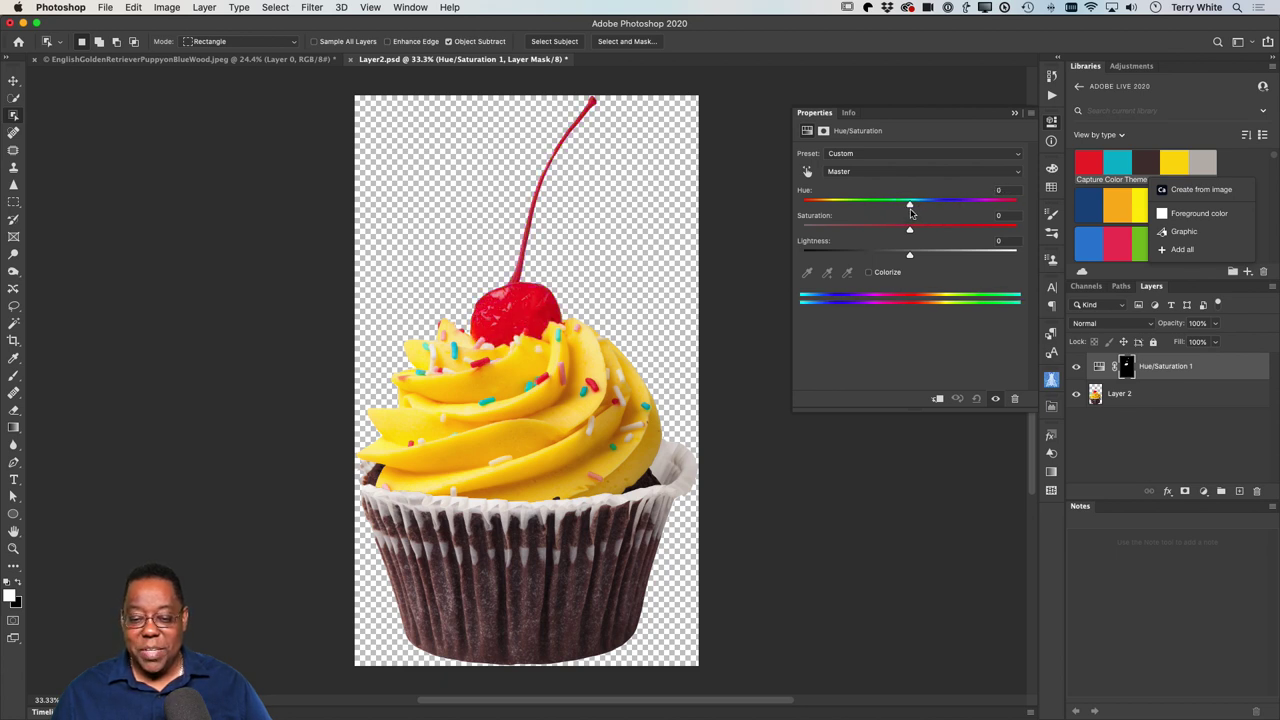
click(869, 272)
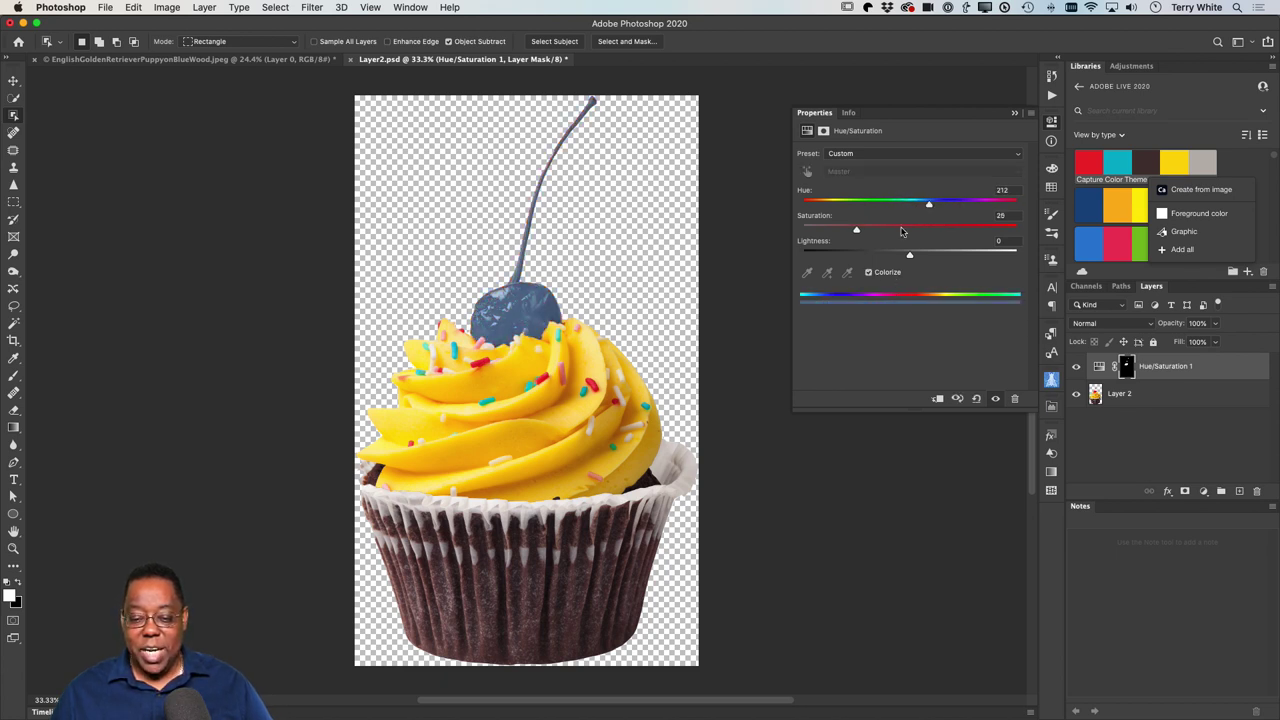
drag(929, 204, 876, 207)
click(869, 273)
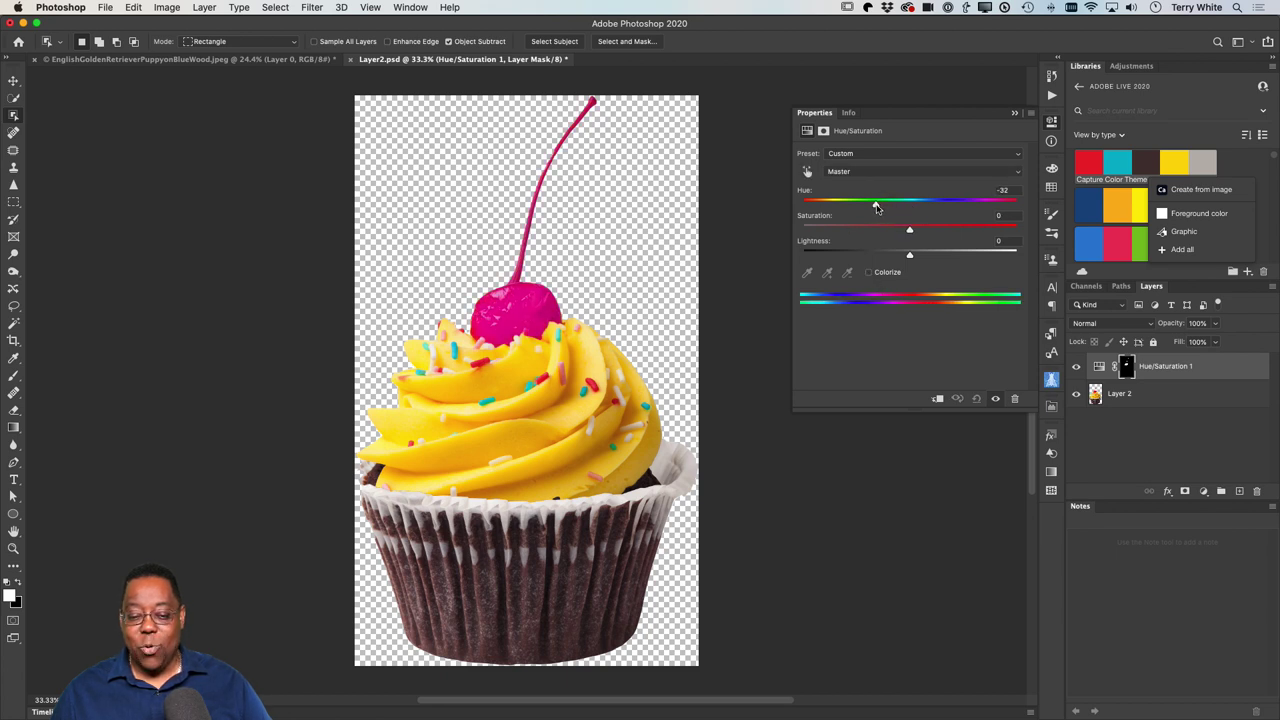